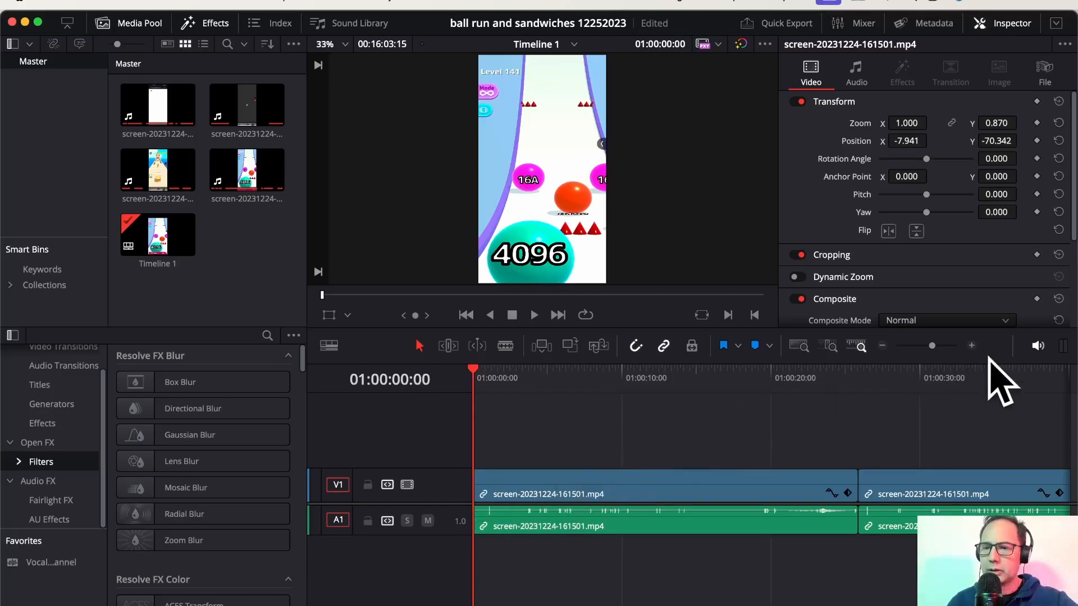
# - Move the playhead to the end of the last clip on Timeline 1
pyautogui.click(882, 345)
pyautogui.click(882, 346)
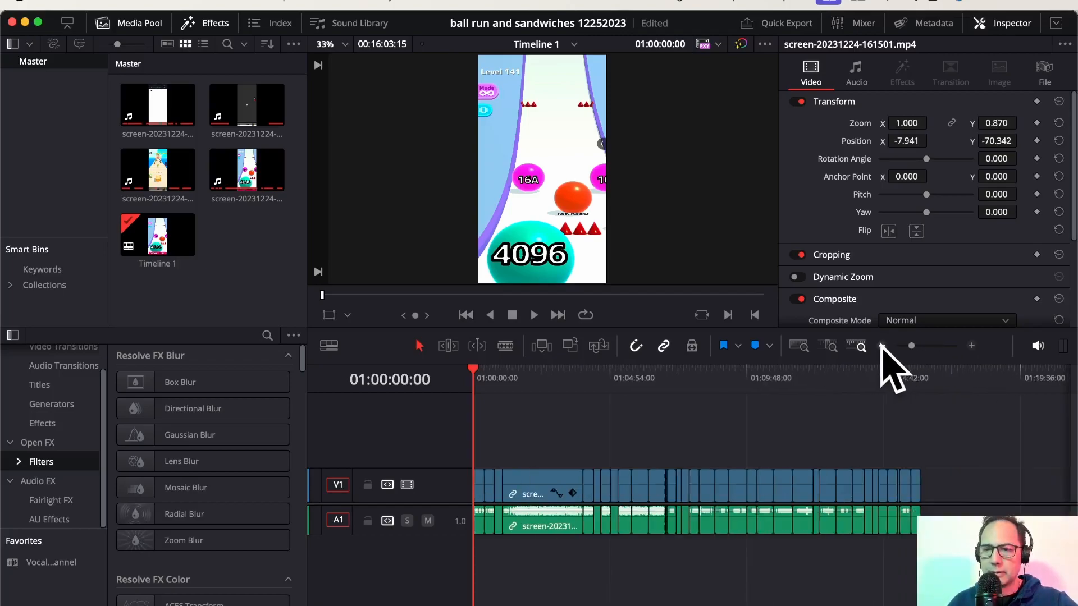
pyautogui.click(881, 346)
pyautogui.click(702, 368)
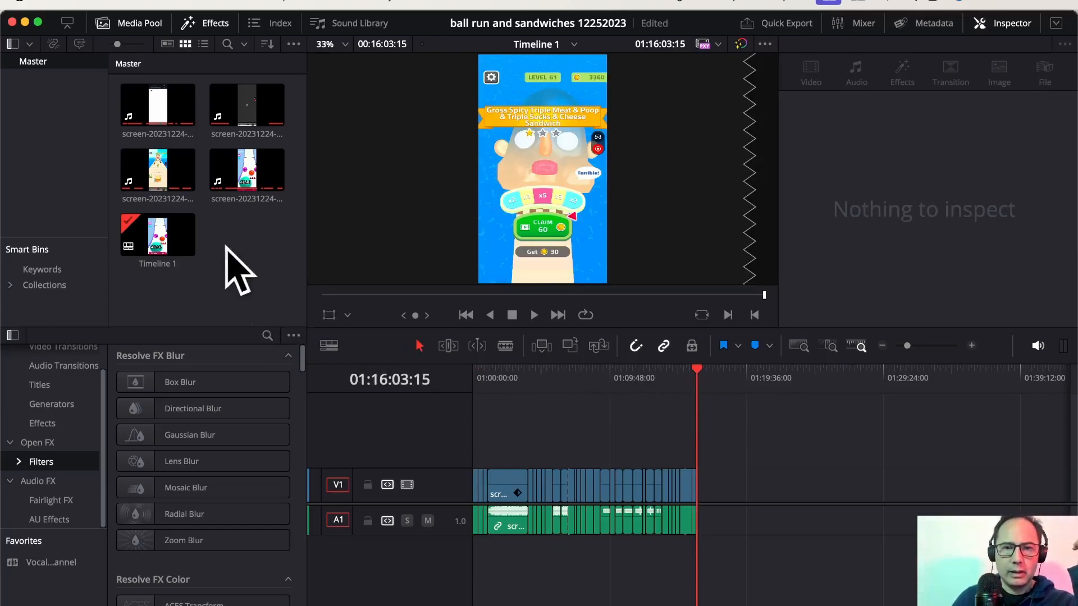
pyautogui.click(181, 197)
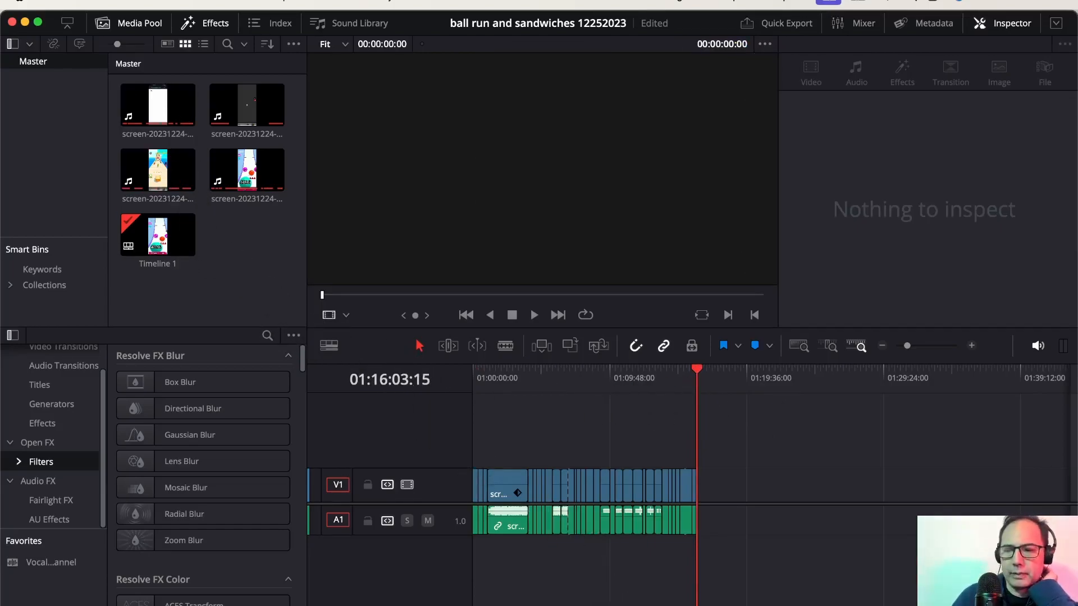
pyautogui.hotkey('shift', '6')
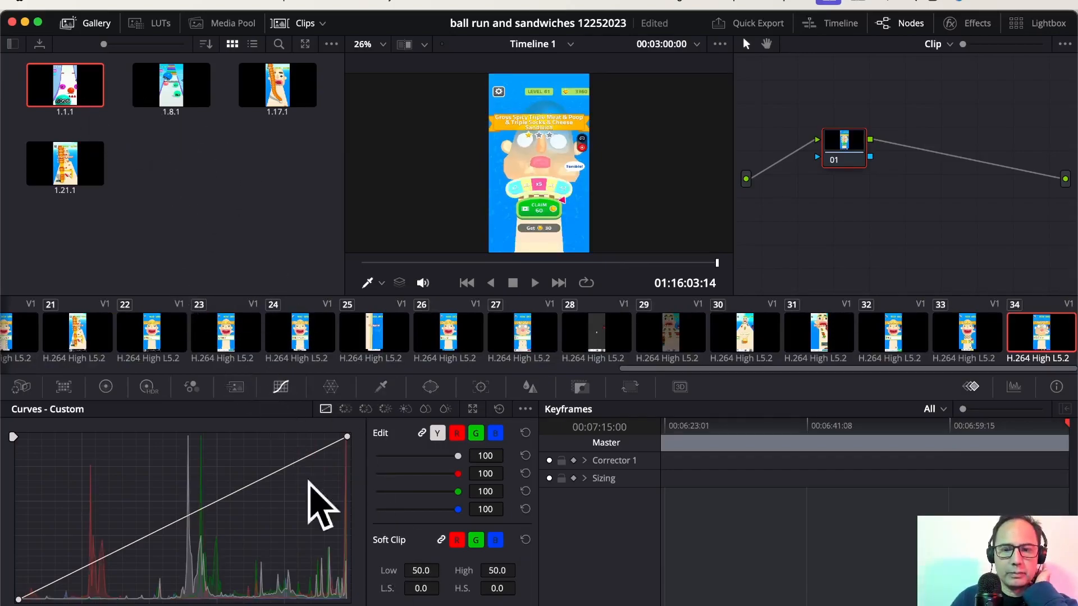
pyautogui.hotkey('shift', '3')
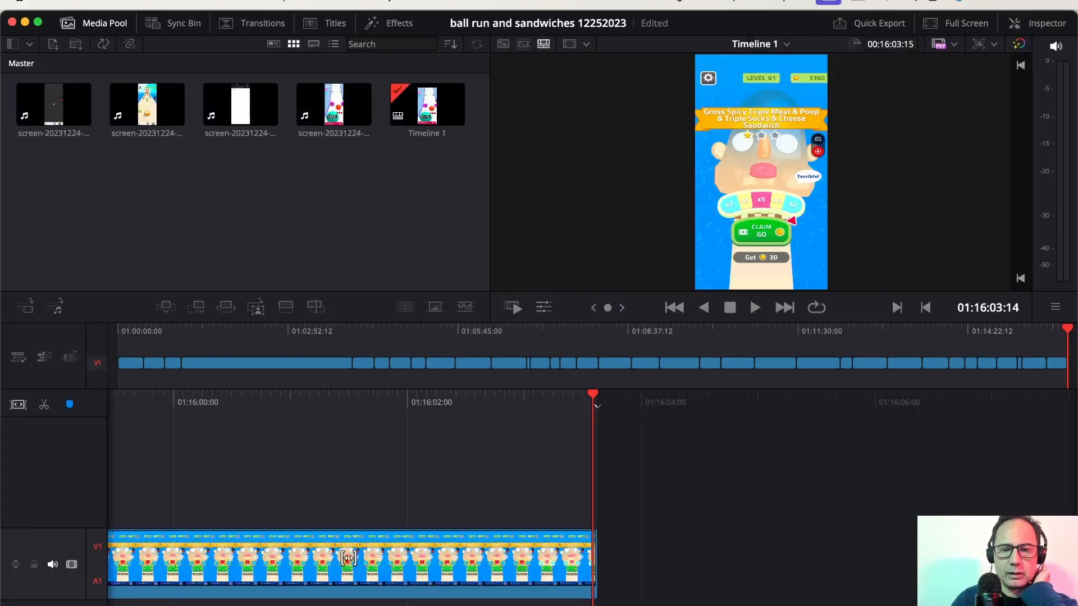
pyautogui.hotkey('shift', '4')
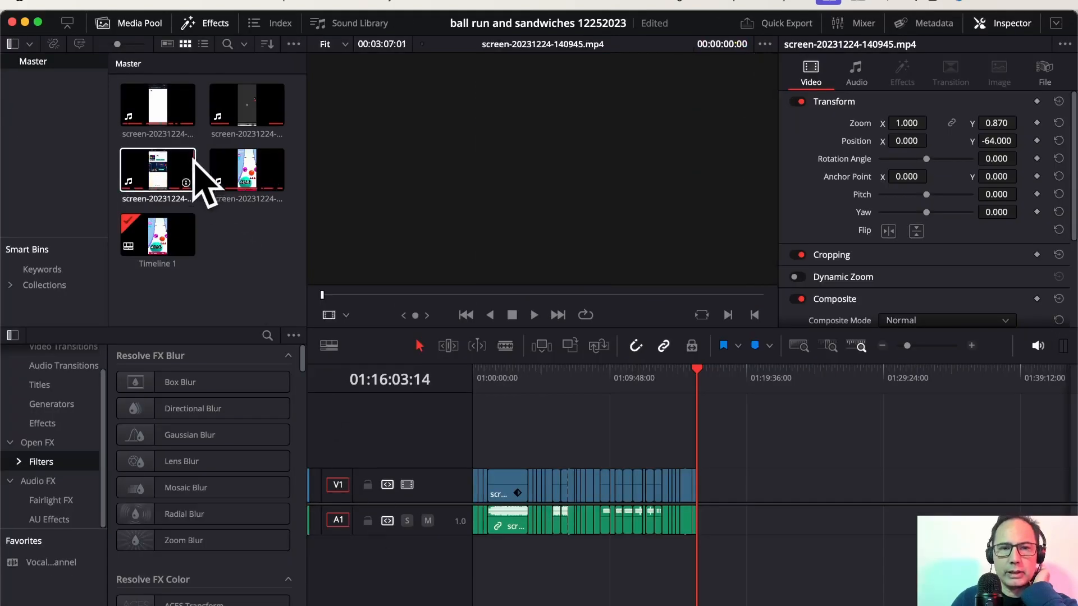
# - Import sand3_1.8.1.jpg, sandpic1_1.1.1.jpg, sandpic2_1.17.1.jpg and sandpic4_1.21.1.jpg from Downloads into the media pool
pyautogui.click(140, 1)
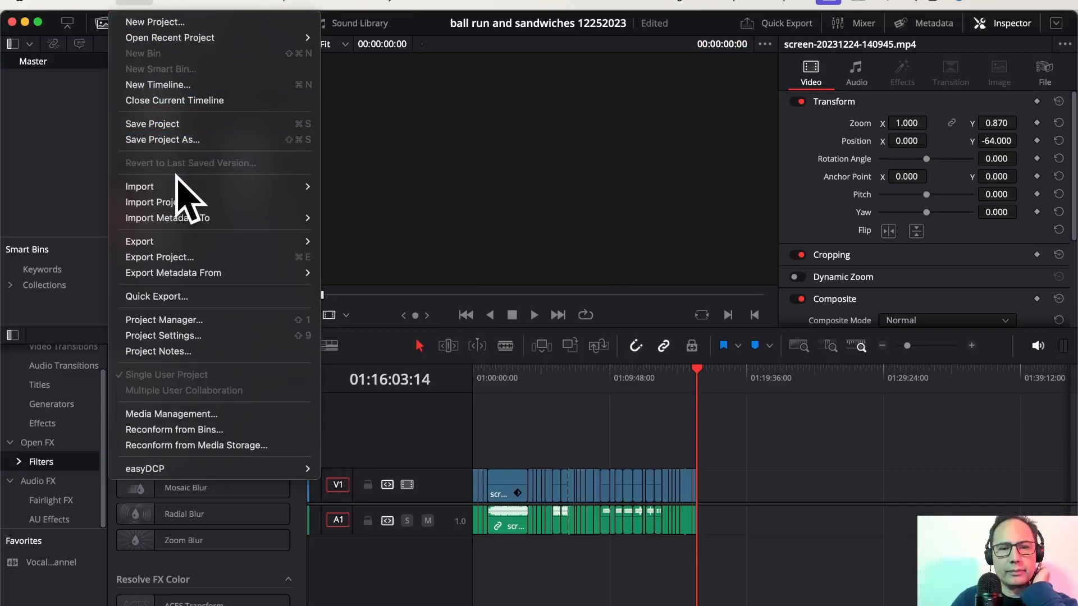
pyautogui.moveTo(188, 188)
pyautogui.click(332, 200)
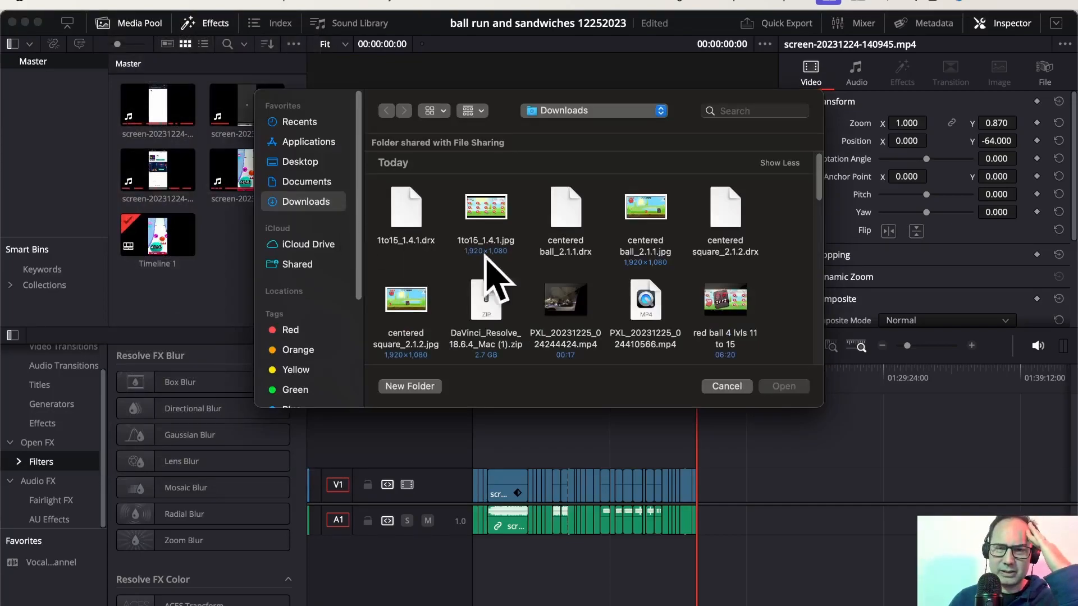
pyautogui.scroll(-2, 542, 266)
pyautogui.scroll(-5, 533, 286)
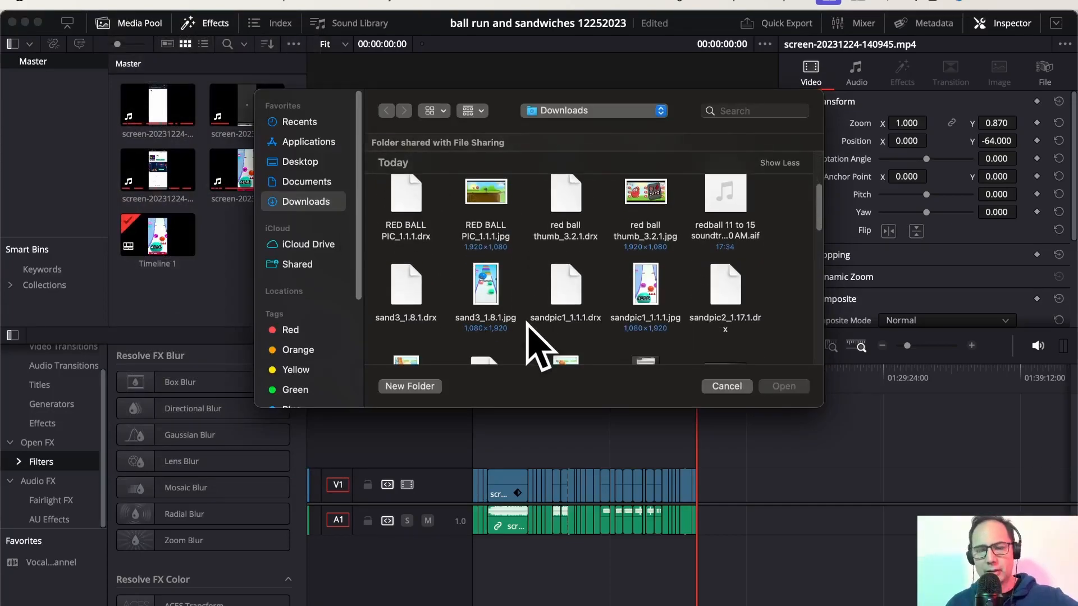
pyautogui.scroll(-1, 533, 320)
pyautogui.click(488, 261)
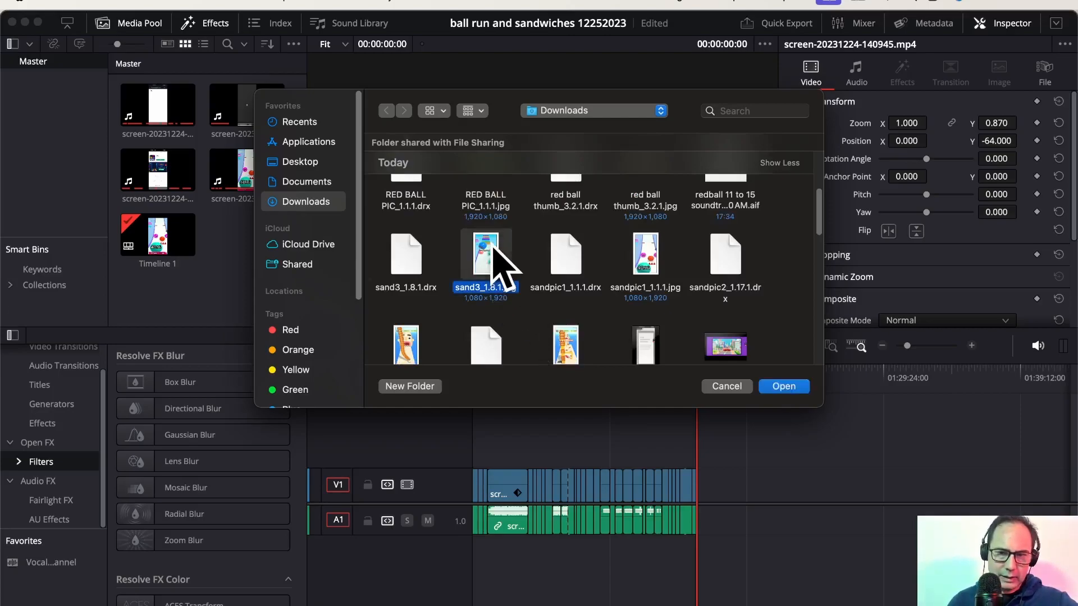
pyautogui.keyDown('super'); pyautogui.click(646, 252); pyautogui.keyUp('super')
pyautogui.scroll(-1, 570, 306)
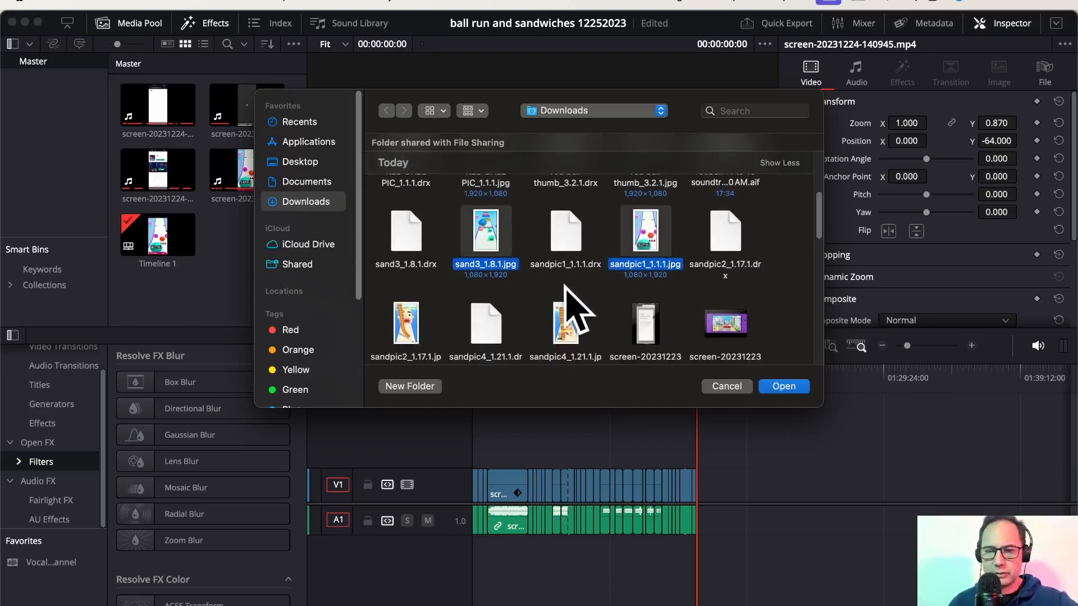
pyautogui.keyDown('super'); pyautogui.click(405, 326); pyautogui.keyUp('super')
pyautogui.keyDown('super'); pyautogui.click(561, 311); pyautogui.keyUp('super')
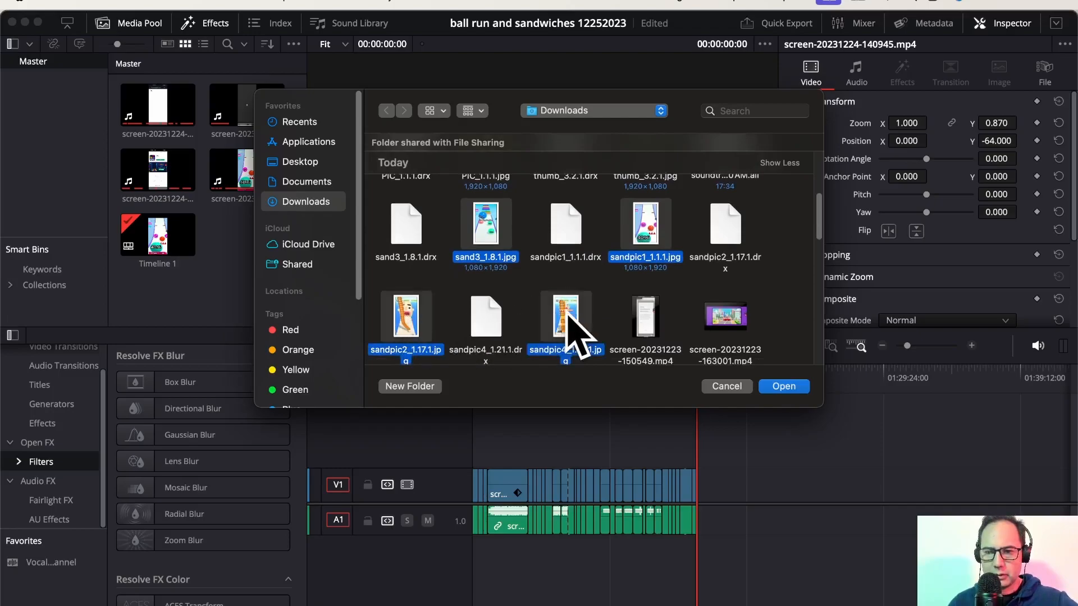
pyautogui.scroll(-4, 639, 281)
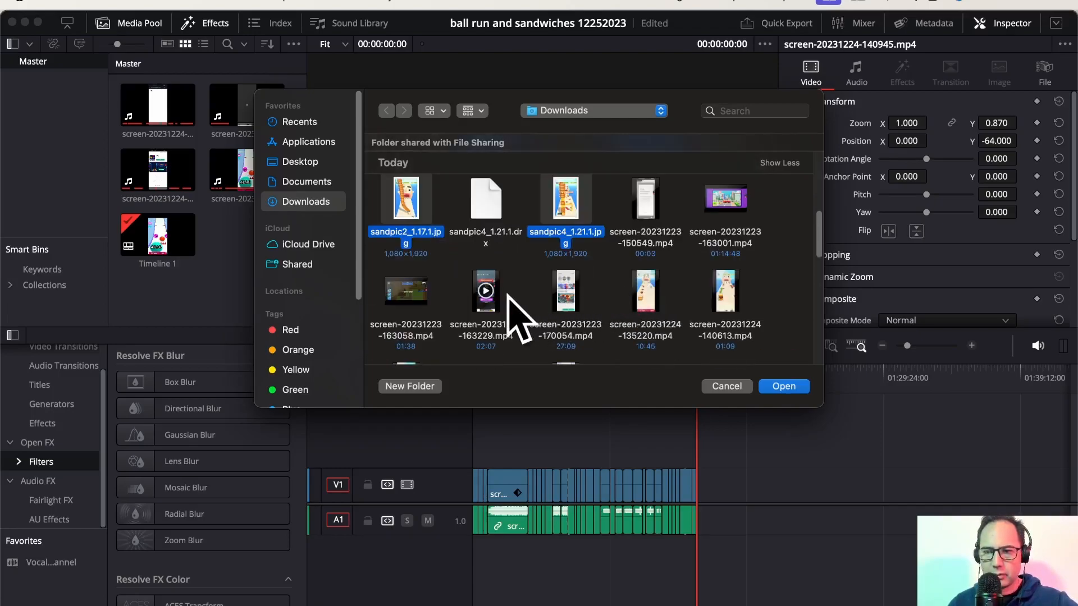
pyautogui.scroll(3, 508, 295)
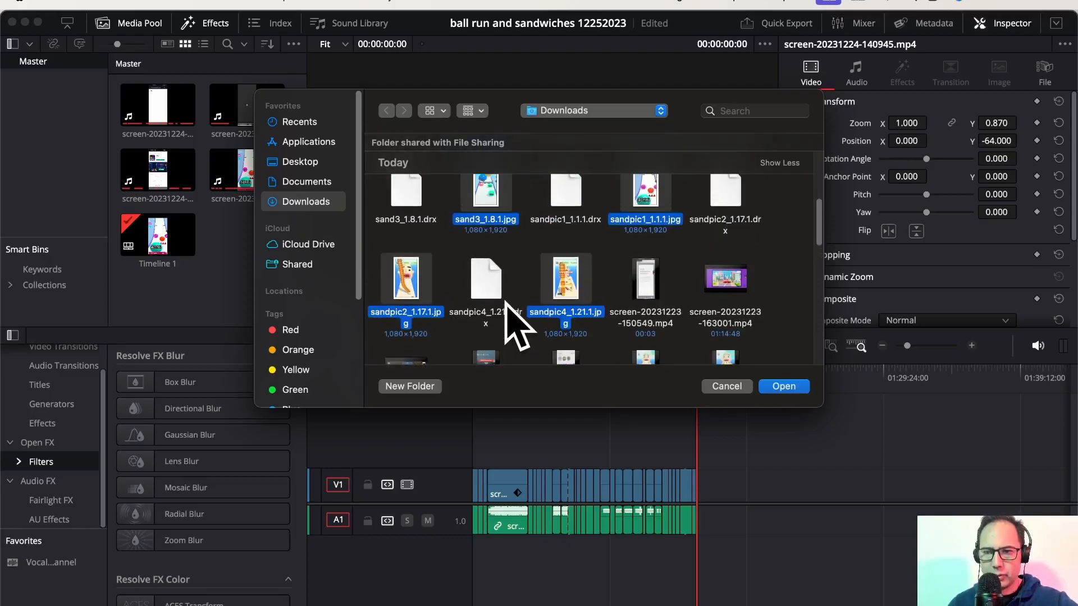
pyautogui.scroll(-4, 514, 325)
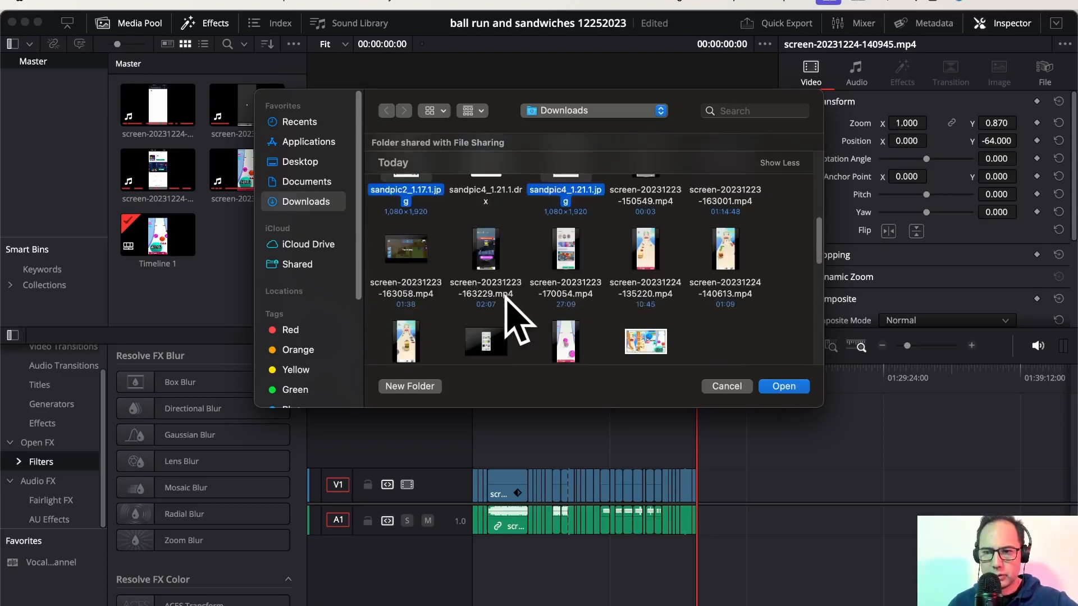
pyautogui.scroll(-1, 517, 322)
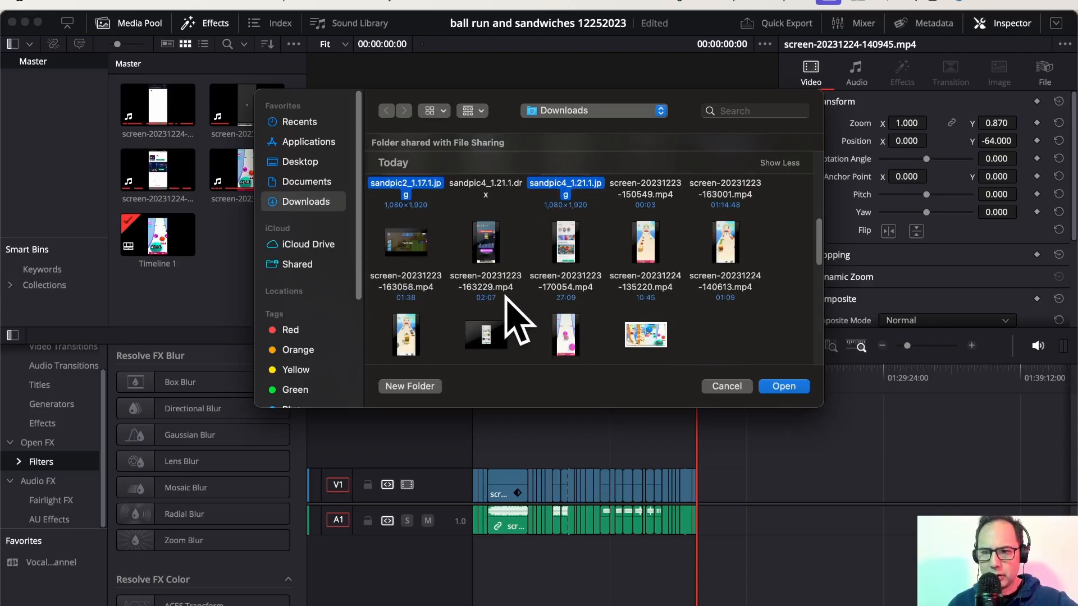
pyautogui.scroll(-1, 514, 323)
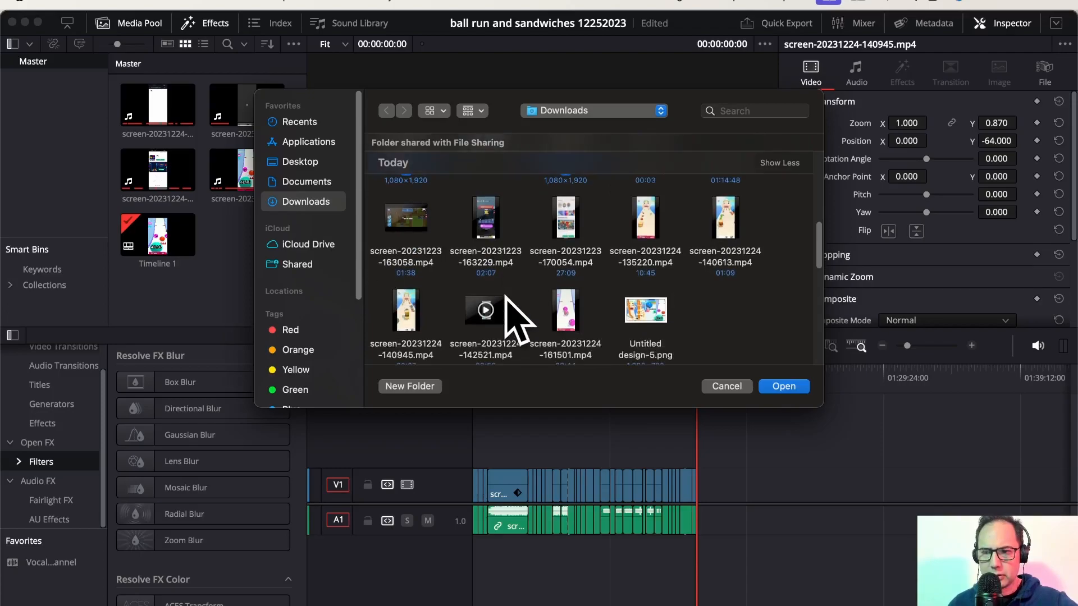
pyautogui.click(784, 386)
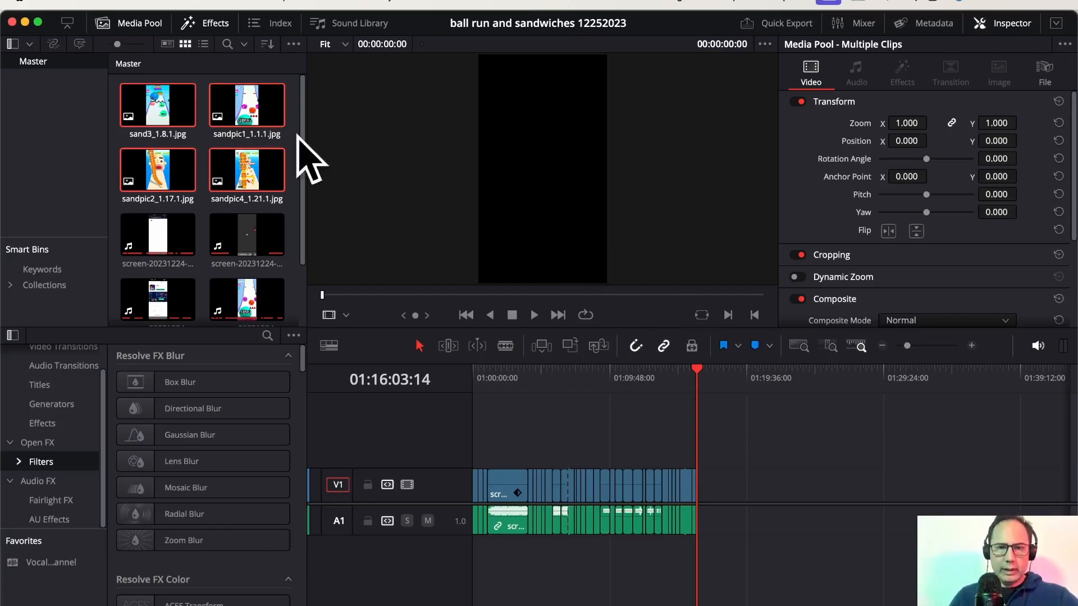
# - Add the four imported images to track V1 and position them directly after the last video clip
pyautogui.moveTo(241, 115); pyautogui.dragTo(729, 488)
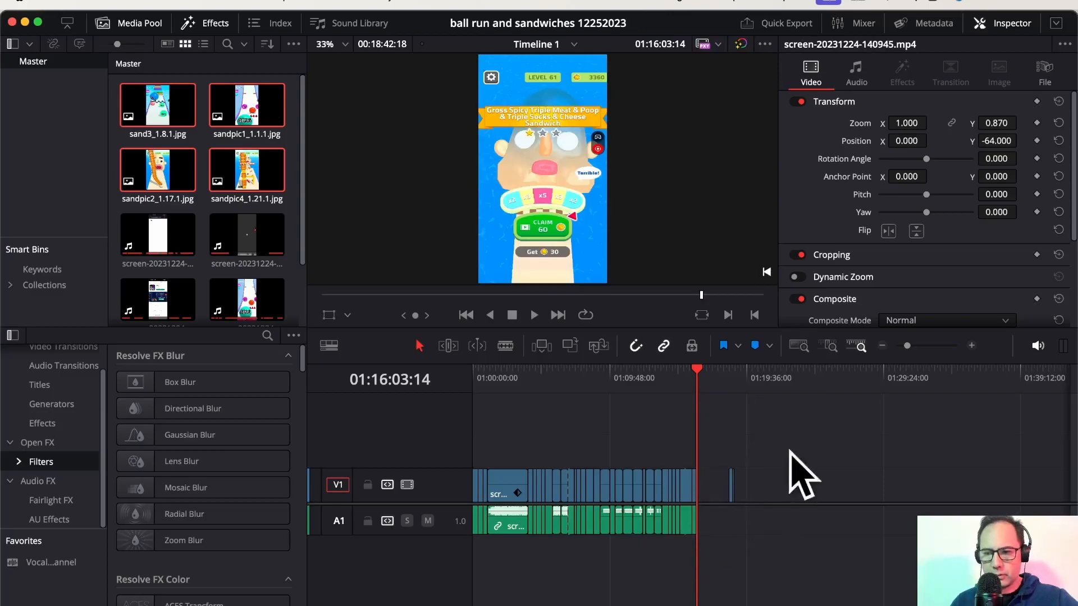
pyautogui.click(971, 345)
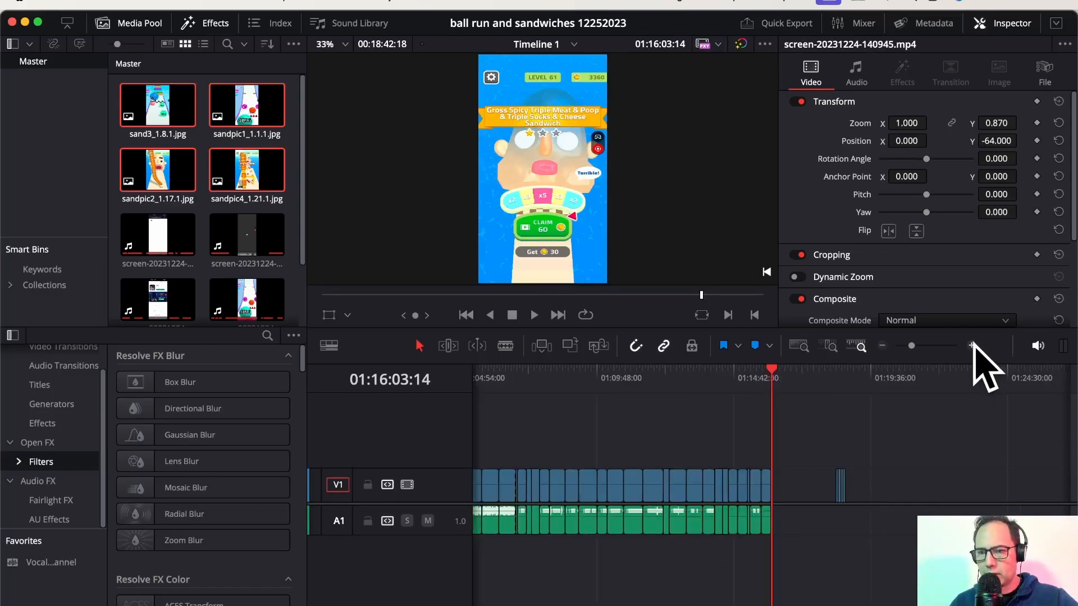
pyautogui.scroll(2, 875, 443)
pyautogui.hscroll(4, 814, 472)
pyautogui.hscroll(-5, 875, 488)
pyautogui.hscroll(2, 864, 486)
pyautogui.moveTo(852, 481); pyautogui.dragTo(555, 510)
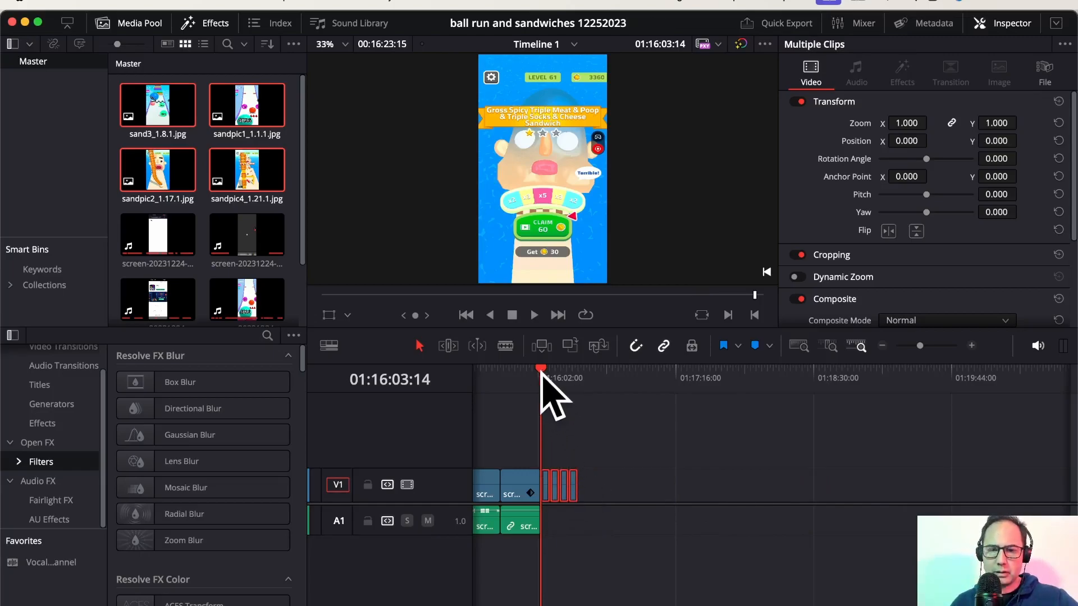
# - Cut the four images from the timeline's end and paste-insert them at 01:00:00:00, ahead of the existing footage
pyautogui.rightClick(574, 486)
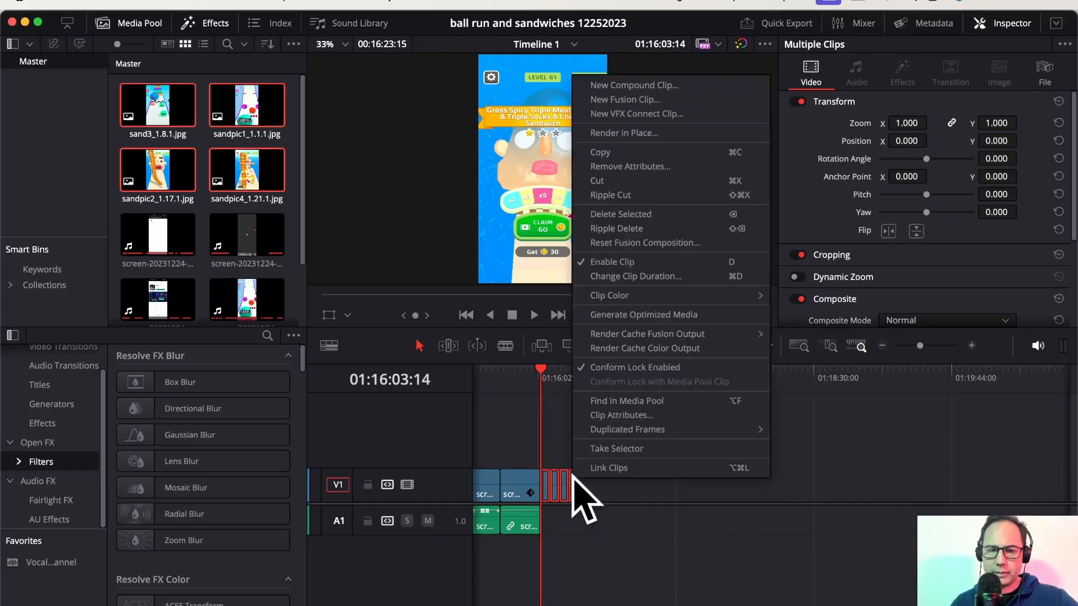
pyautogui.click(625, 181)
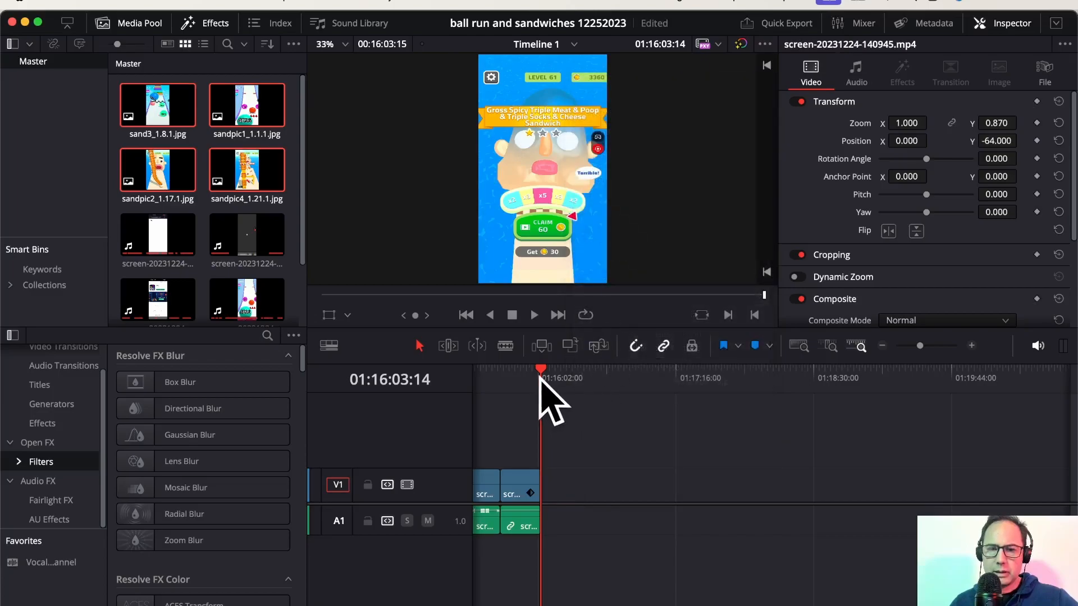
pyautogui.click(882, 346)
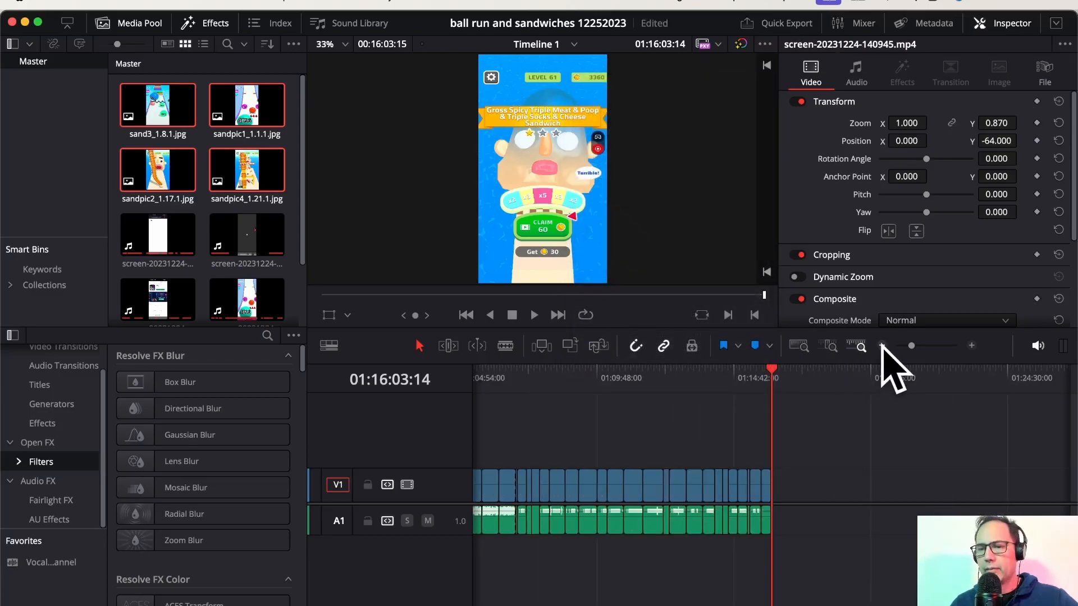
pyautogui.click(882, 345)
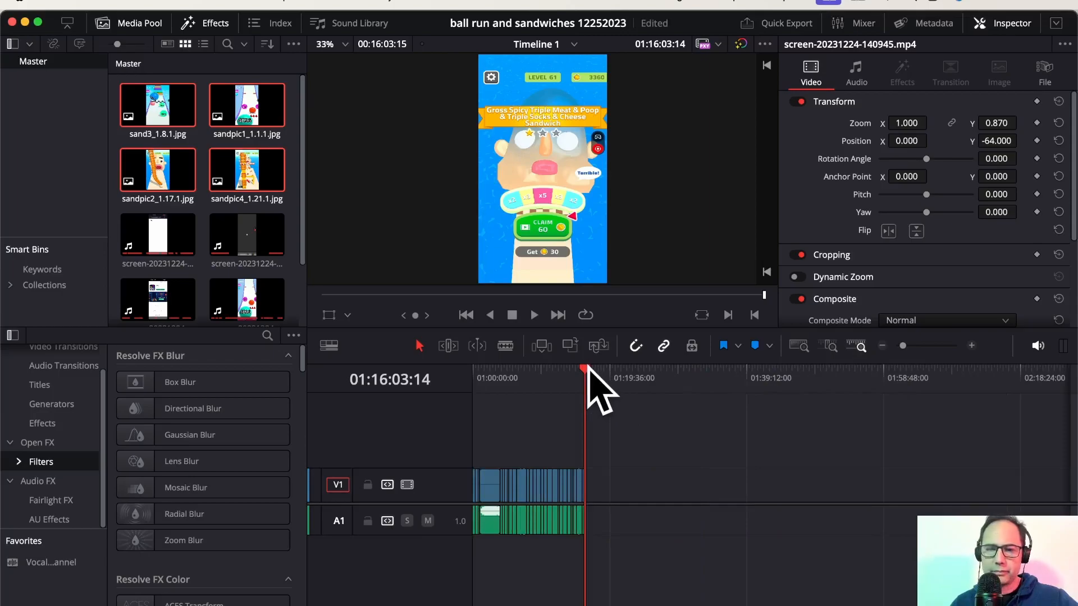
pyautogui.moveTo(585, 369); pyautogui.dragTo(460, 381)
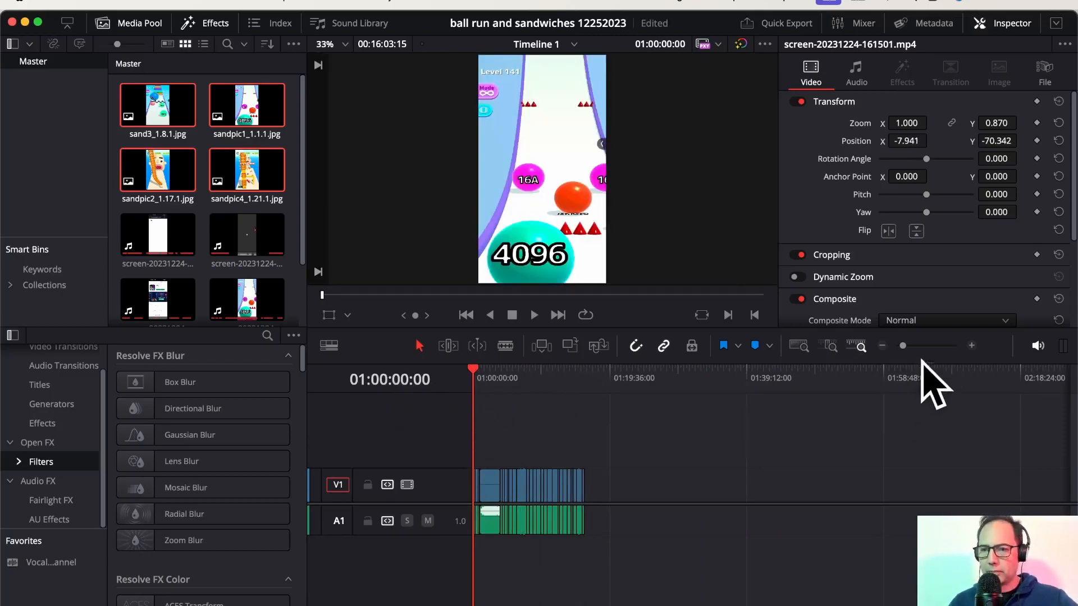
pyautogui.click(971, 345)
pyautogui.click(972, 345)
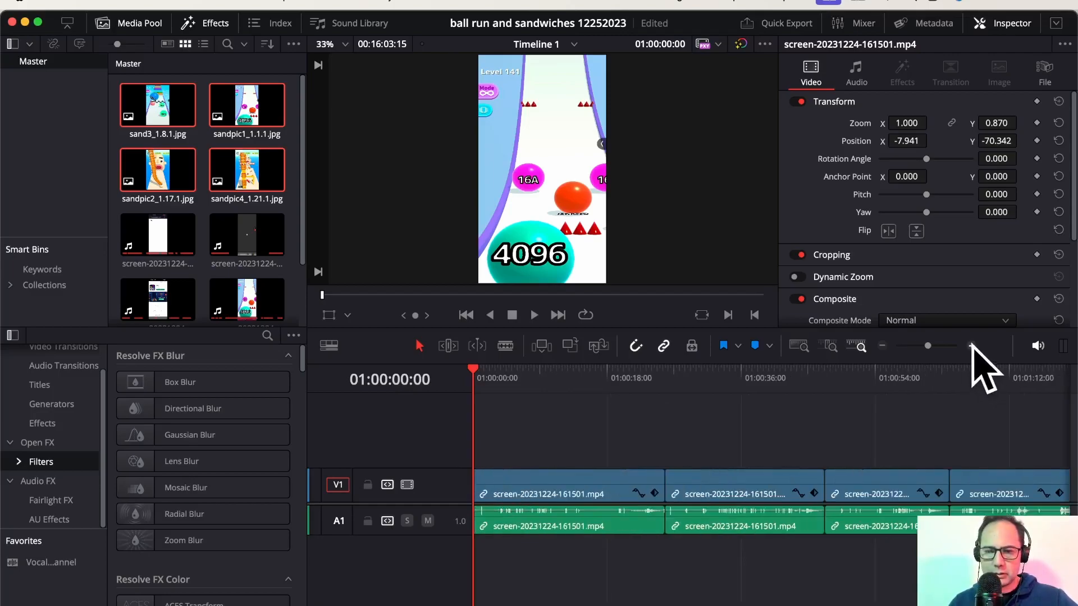
pyautogui.rightClick(475, 450)
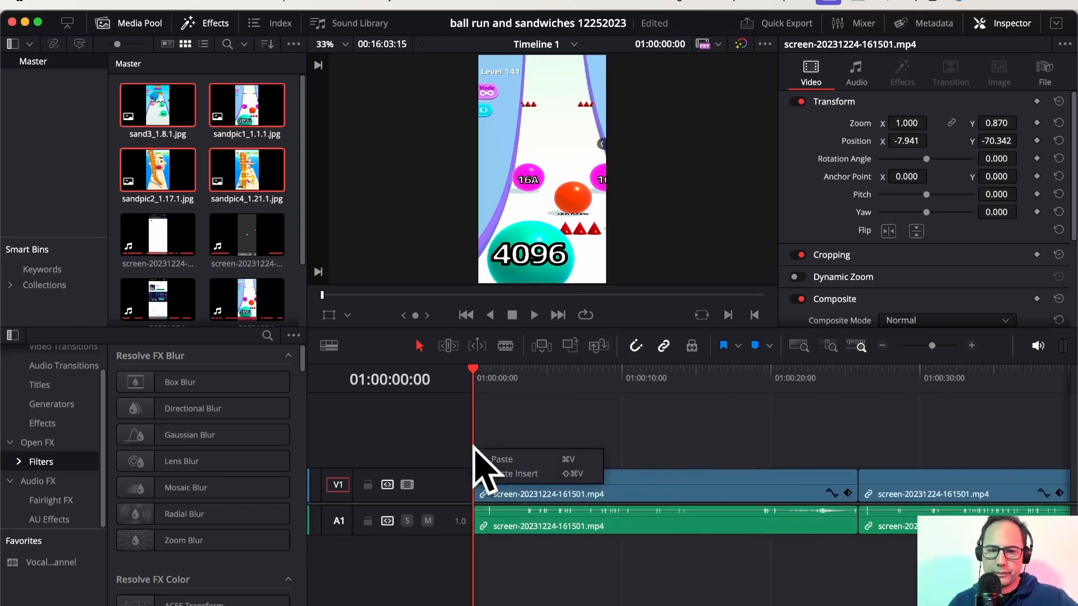
pyautogui.click(514, 473)
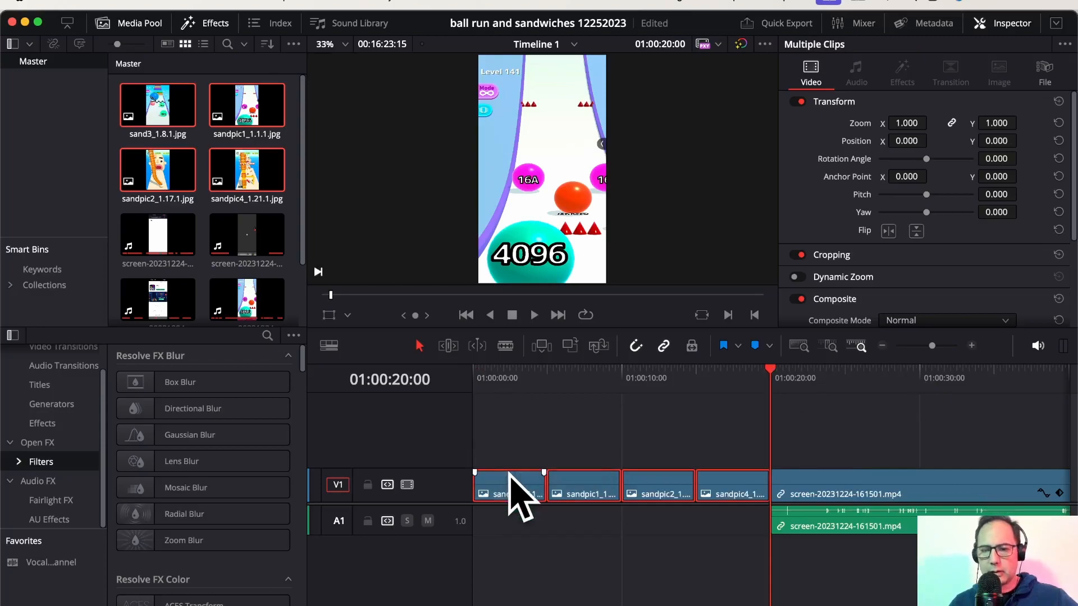
# - Stack sandpic1_1.1.1.jpg on V2 and sandpic2_1.17.1.jpg on V3 above the sand3 image at the timeline's start
pyautogui.moveTo(589, 493); pyautogui.dragTo(524, 462)
pyautogui.click(595, 444)
pyautogui.moveTo(676, 496); pyautogui.dragTo(522, 423)
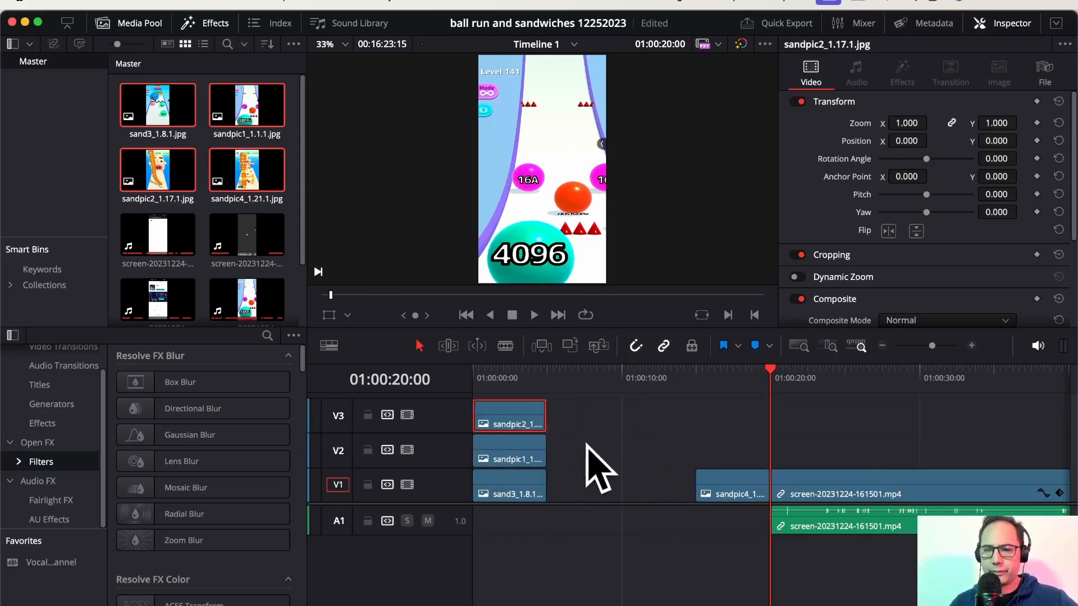
# - Add video track V4 and move sandpic4_1.21.1.jpg onto it above the other stacked images
pyautogui.rightClick(440, 413)
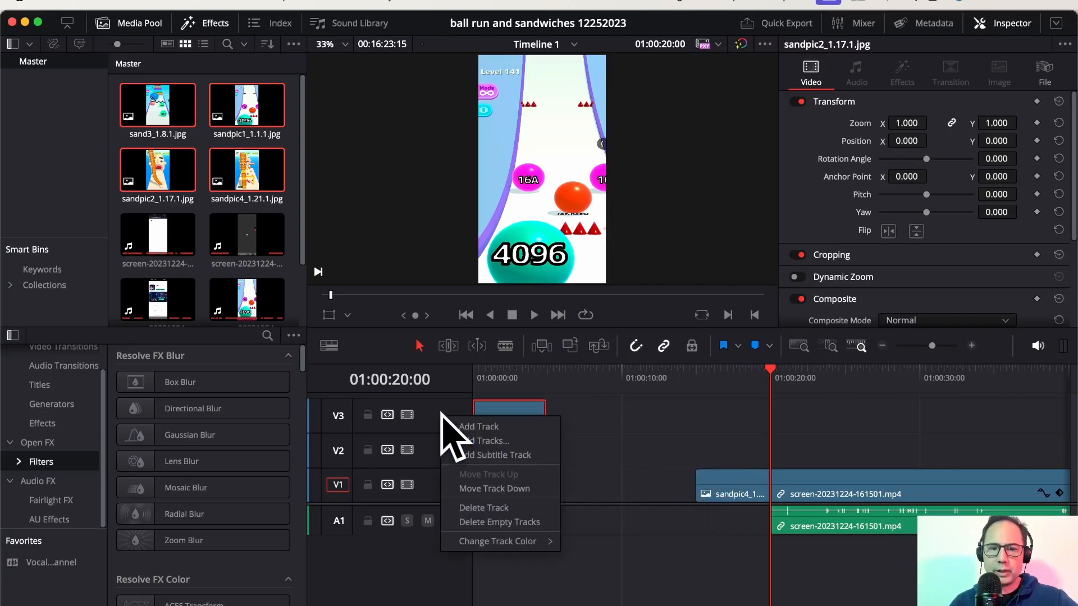
pyautogui.click(478, 426)
pyautogui.moveTo(724, 484); pyautogui.dragTo(513, 426)
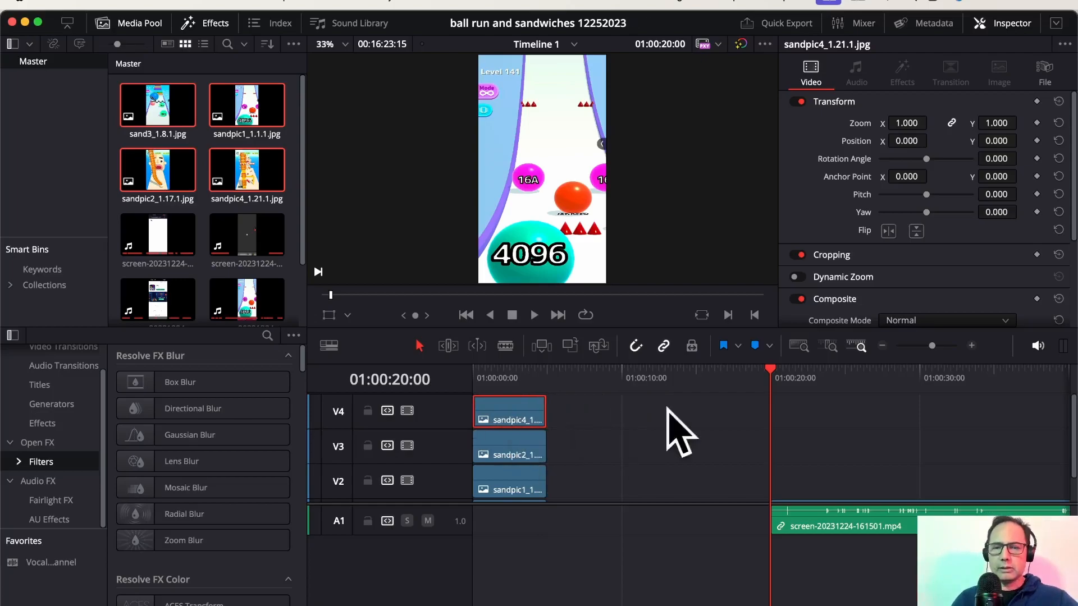
# - At the timeline's start, scale sandpic4_1.21.1.jpg to about 0.479 and fit it into the frame's upper-left corner
pyautogui.moveTo(770, 379); pyautogui.dragTo(403, 377)
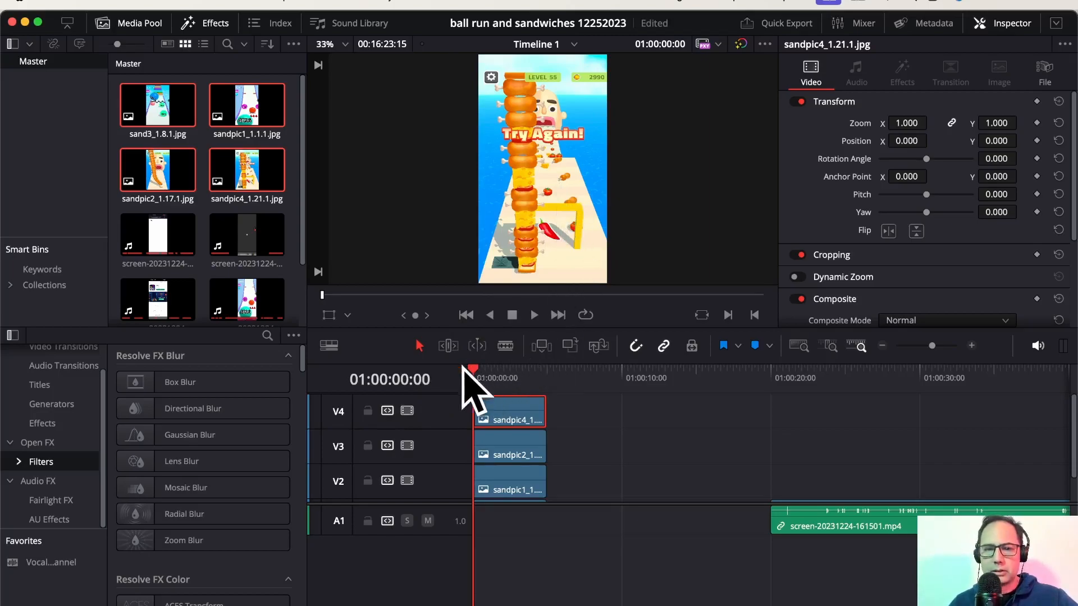
pyautogui.click(332, 316)
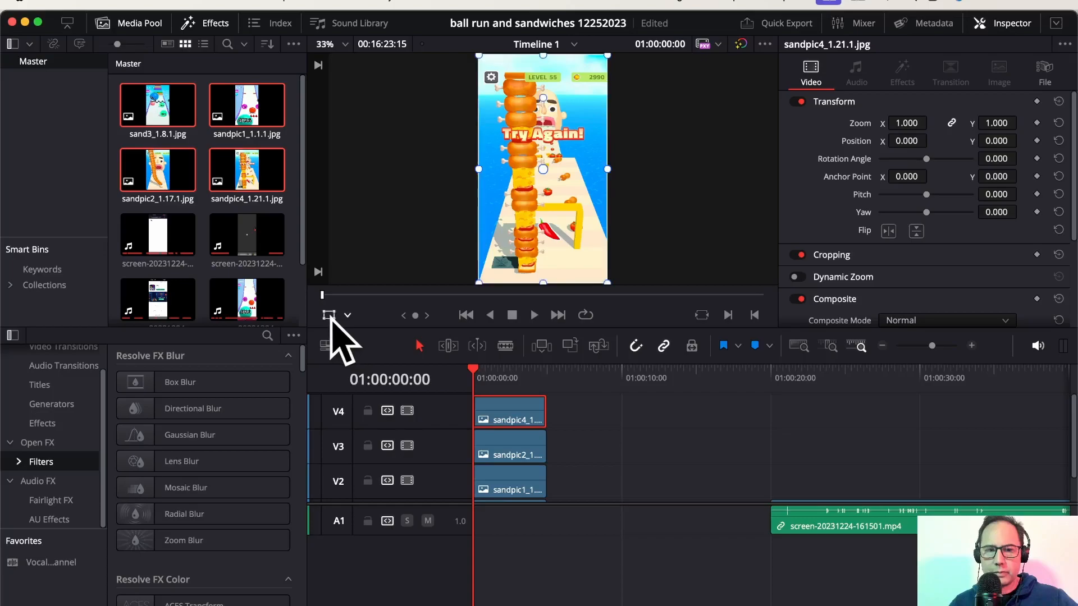
pyautogui.moveTo(606, 283); pyautogui.dragTo(524, 163)
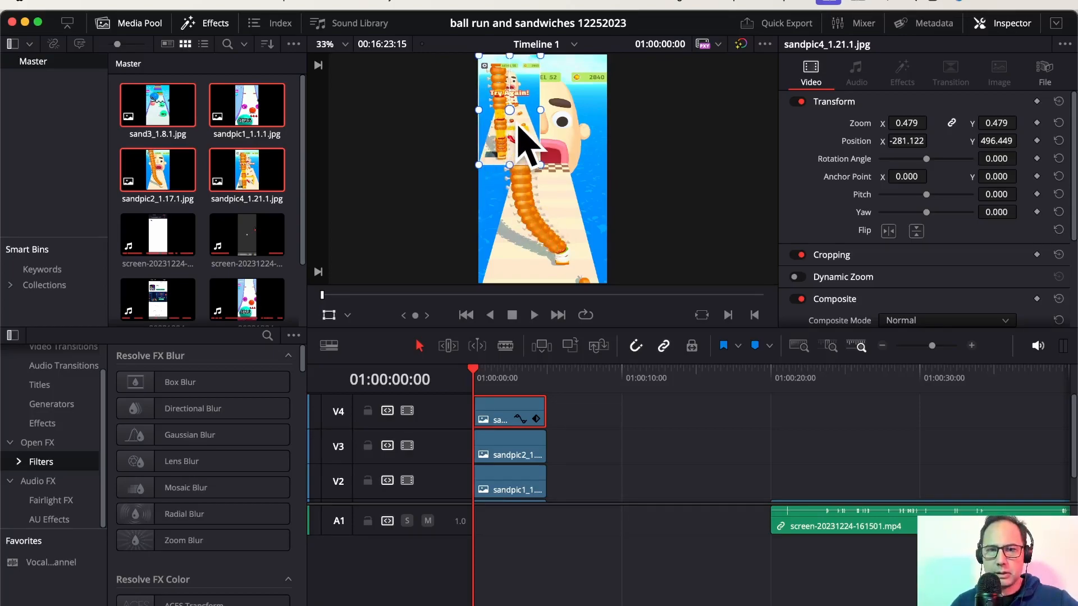
# - Try sandpic4_1.21.1.jpg at 0.714 zoom over the frame's upper-left area, cropping its right side by 263.8
pyautogui.moveTo(518, 124); pyautogui.dragTo(534, 125)
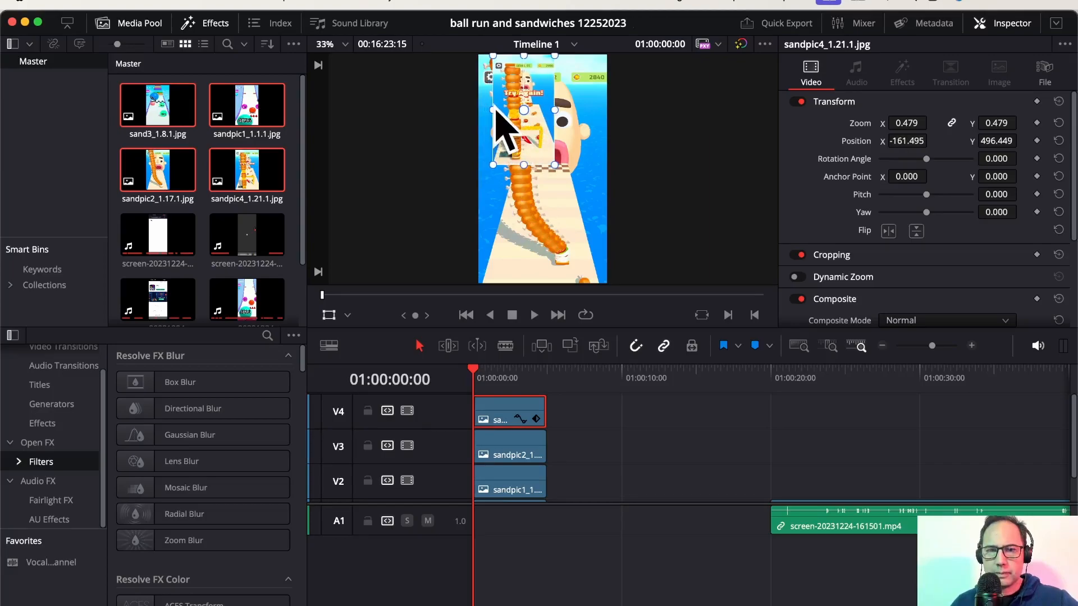
pyautogui.moveTo(493, 56); pyautogui.dragTo(449, 29)
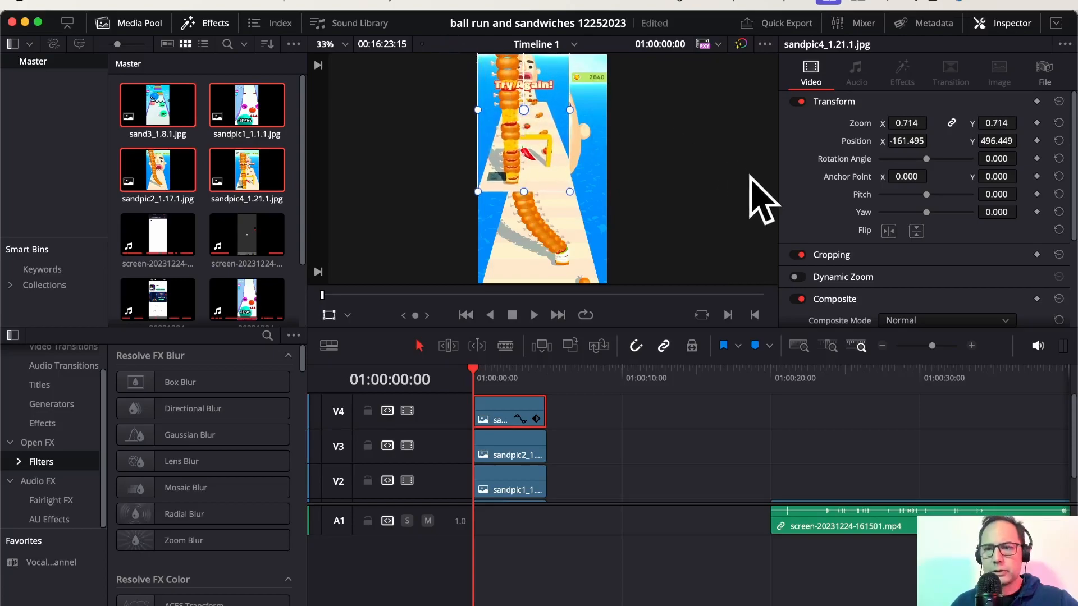
pyautogui.scroll(-2, 705, 184)
pyautogui.scroll(-1, 706, 183)
pyautogui.scroll(-1, 706, 183)
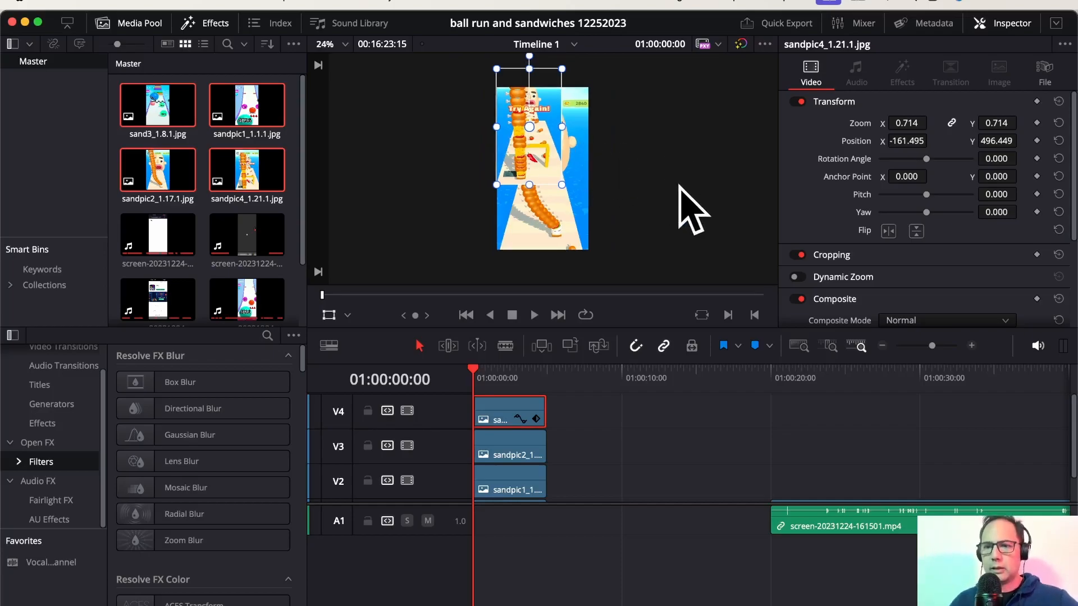
pyautogui.click(972, 255)
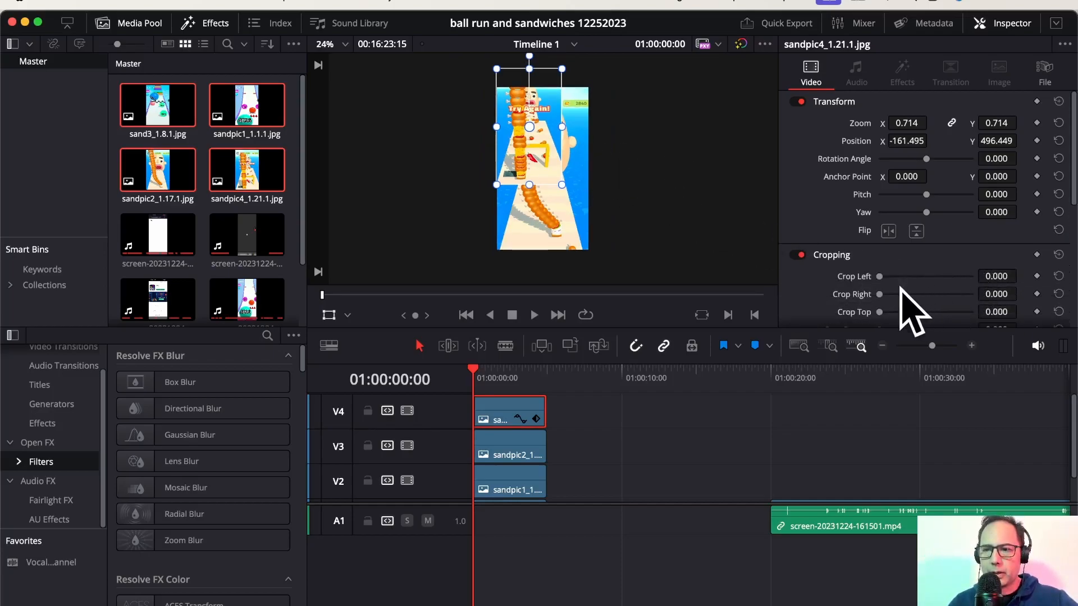
pyautogui.moveTo(881, 293); pyautogui.dragTo(902, 292)
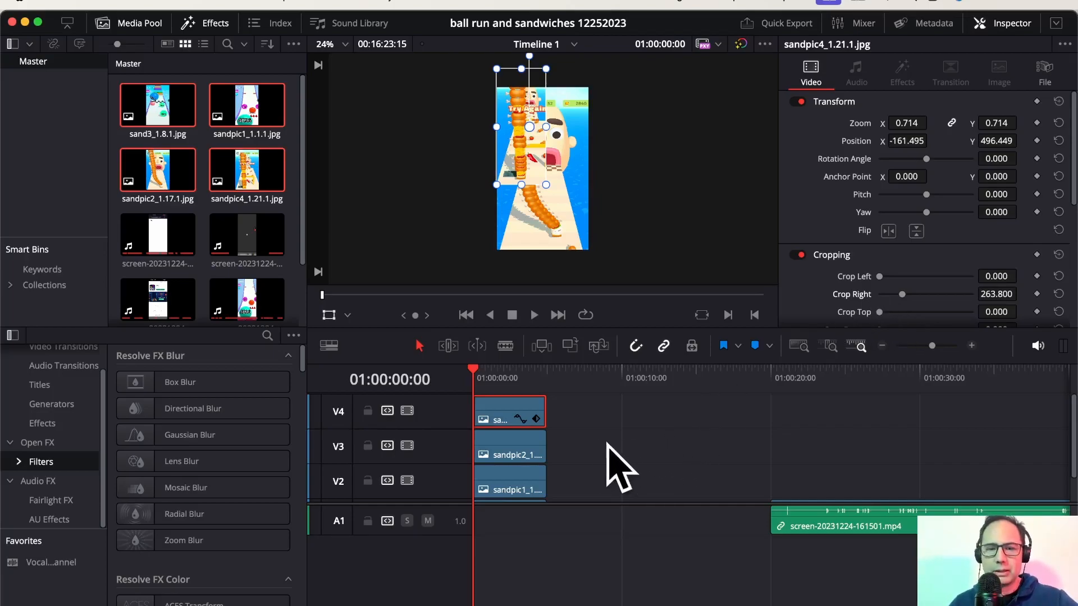
pyautogui.scroll(-1, 587, 457)
pyautogui.scroll(1, 586, 435)
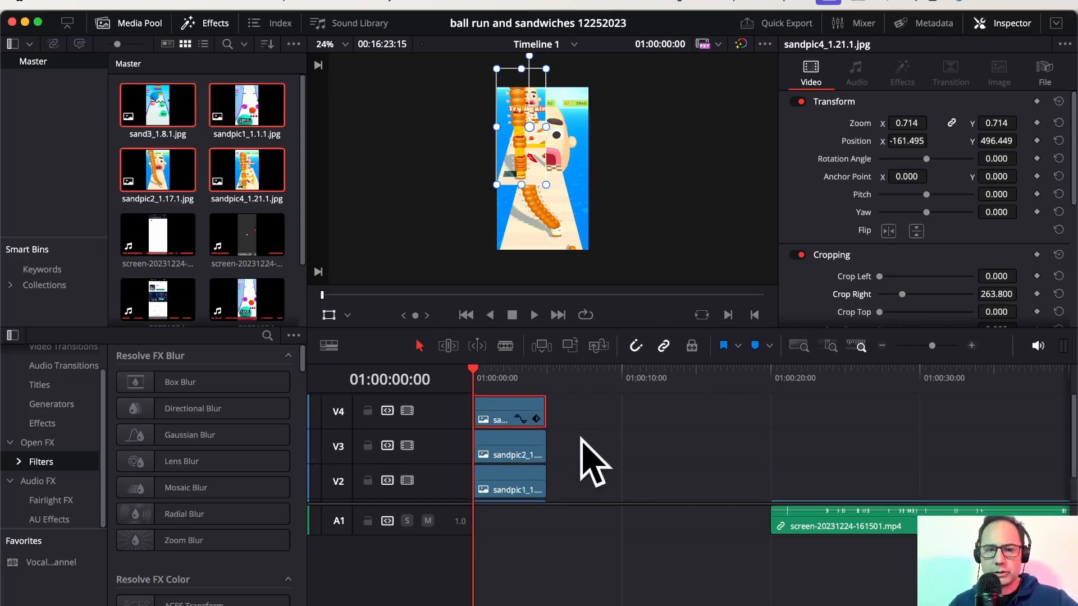
# - Shift sandpic2_1.17.1.jpg on V3 to the frame's right half and narrow it to X zoom 0.630, with position about 362, 0
pyautogui.click(531, 454)
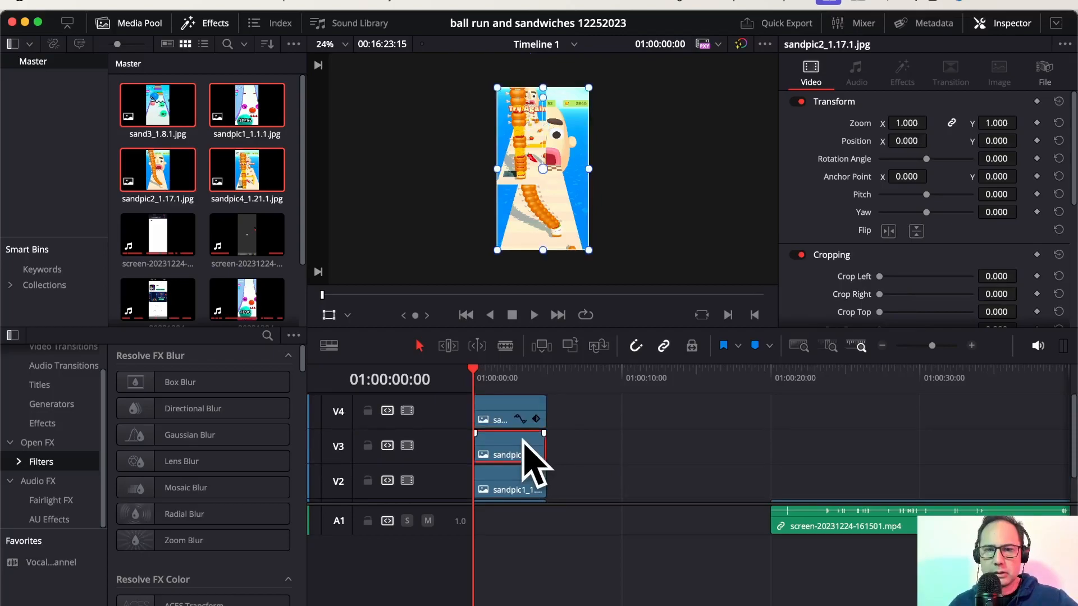
pyautogui.moveTo(535, 217); pyautogui.dragTo(580, 235)
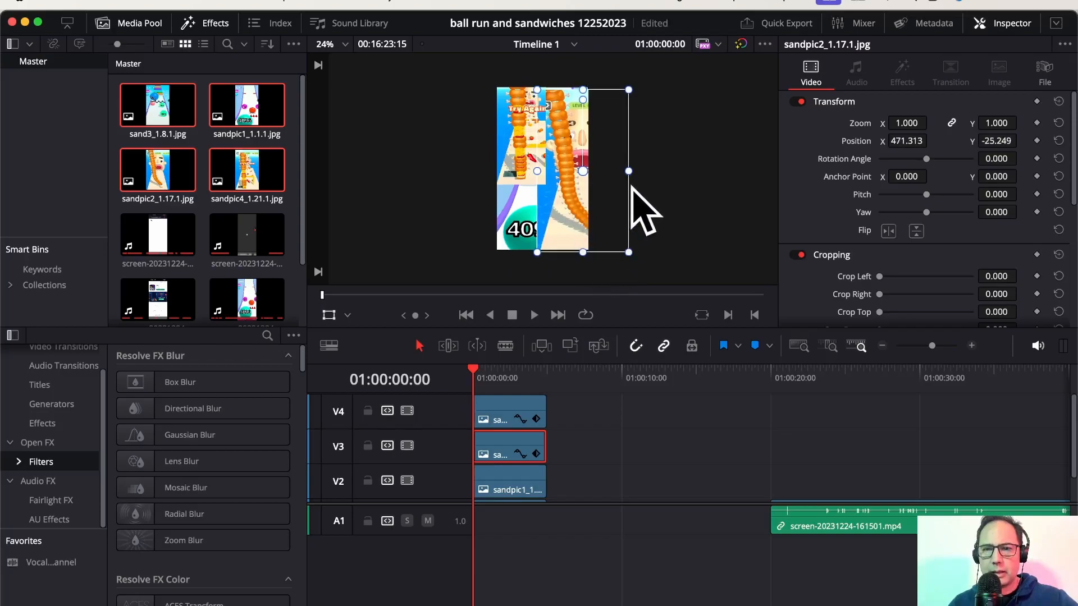
pyautogui.moveTo(628, 171); pyautogui.dragTo(592, 194)
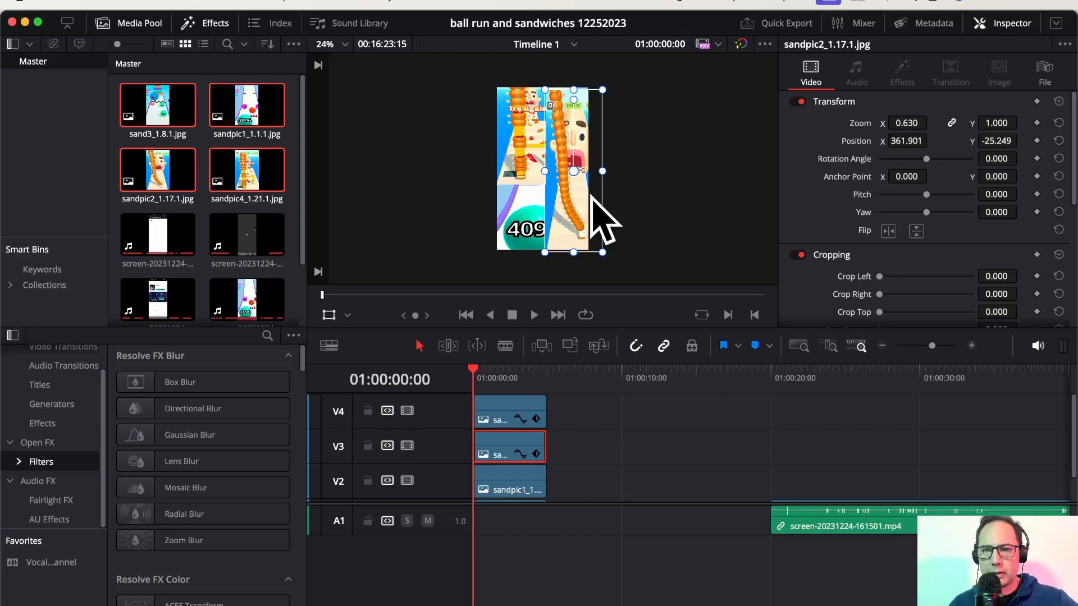
pyautogui.moveTo(591, 195); pyautogui.dragTo(591, 194)
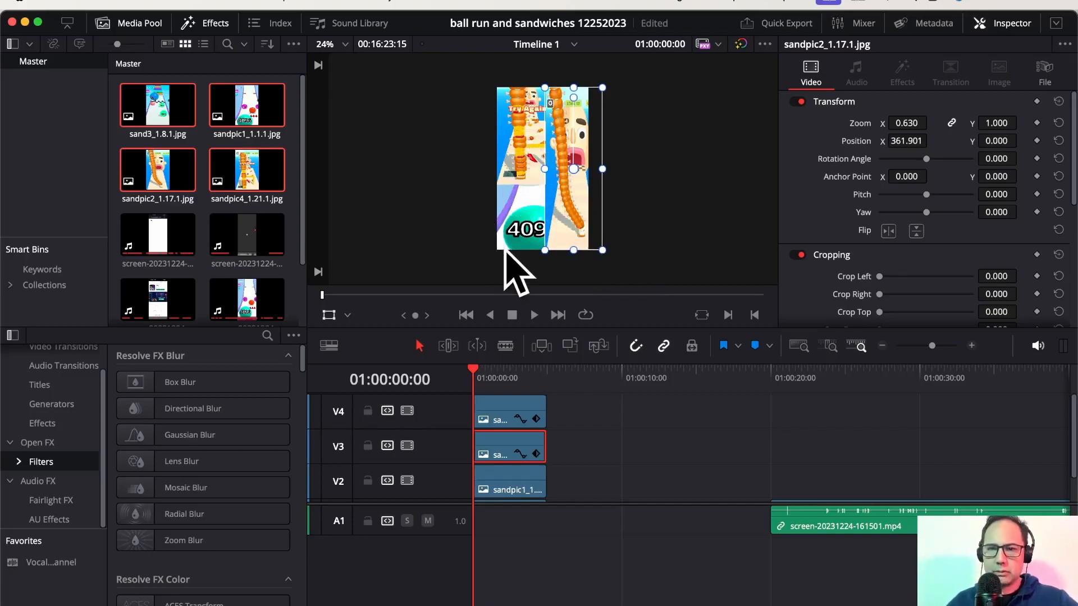
# - Delete the sandpic4 clip from V4 and nudge sandpic2_1.17.1.jpg to position about 370, -8
pyautogui.click(501, 408)
pyautogui.press('Delete')
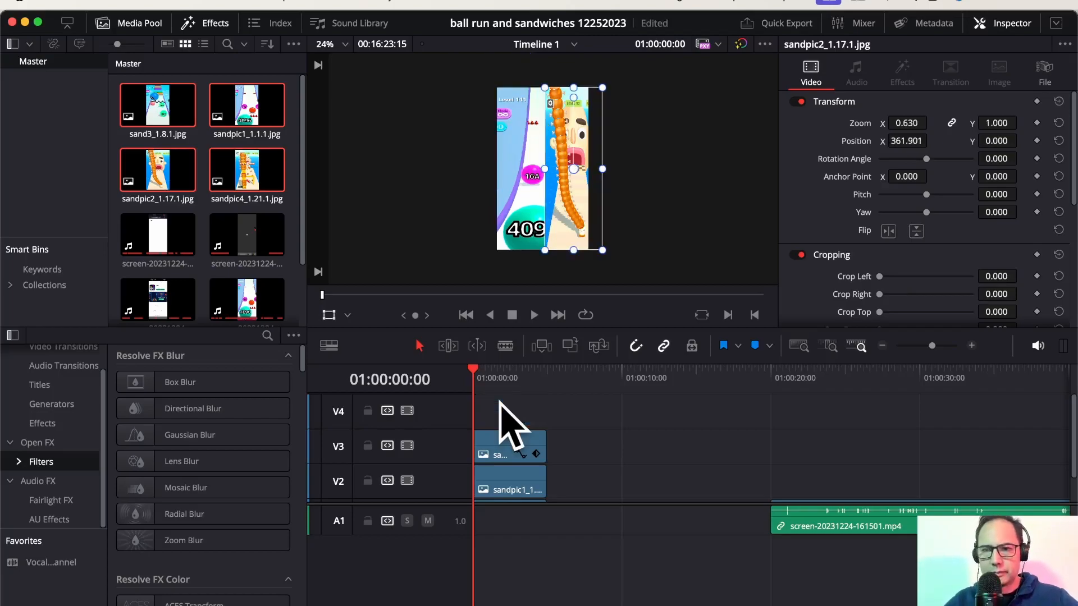
pyautogui.moveTo(524, 189); pyautogui.dragTo(525, 189)
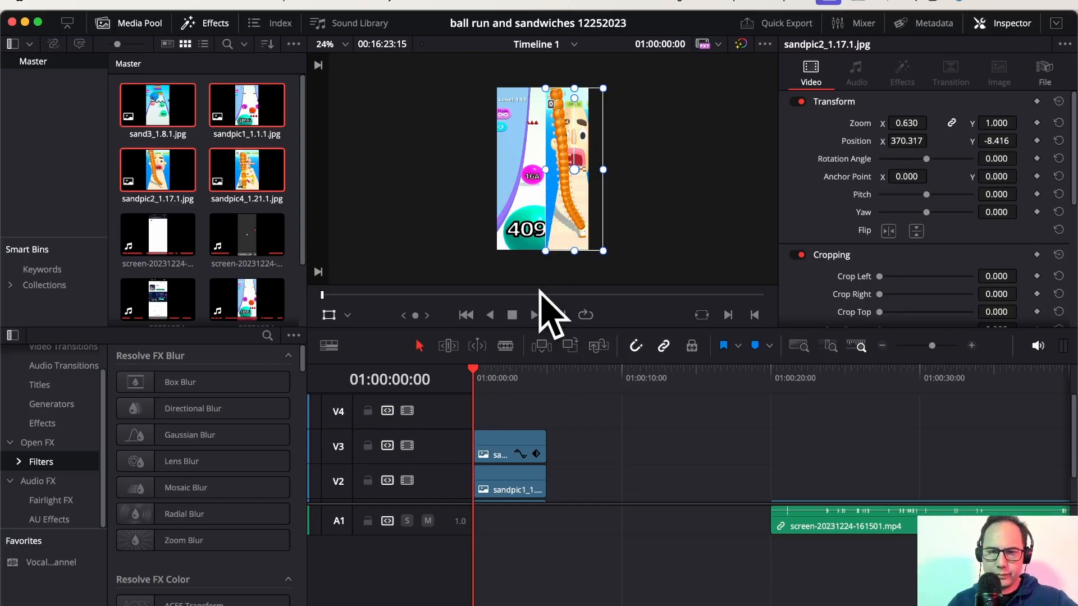
# - Shrink sandpic1_1.1.1.jpg on V2 to zoom X 0.762, Y 0.982 against the frame's left edge
pyautogui.scroll(-1, 561, 416)
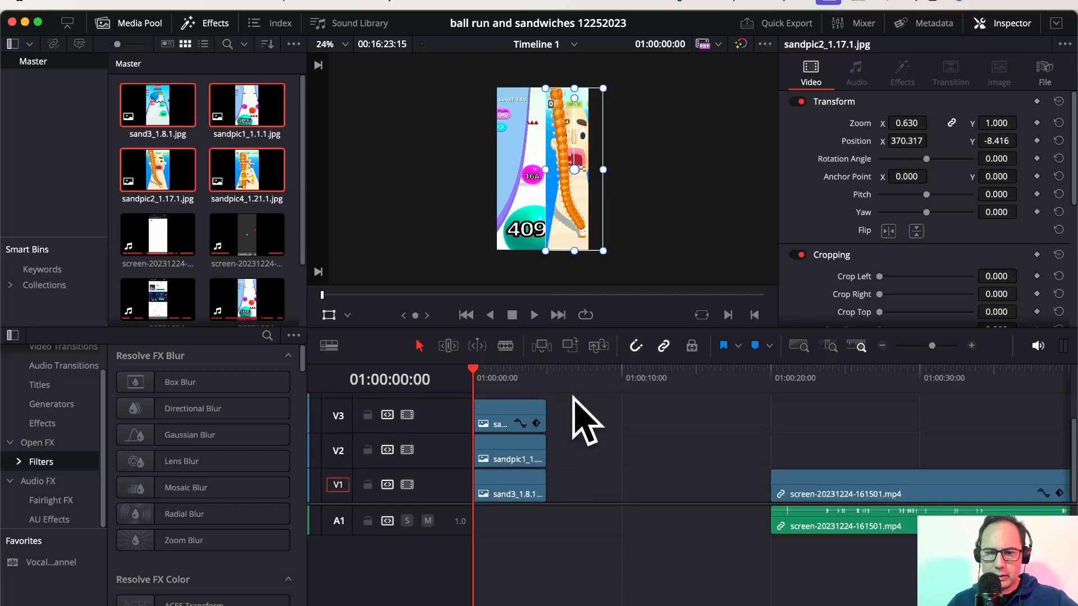
pyautogui.click(519, 451)
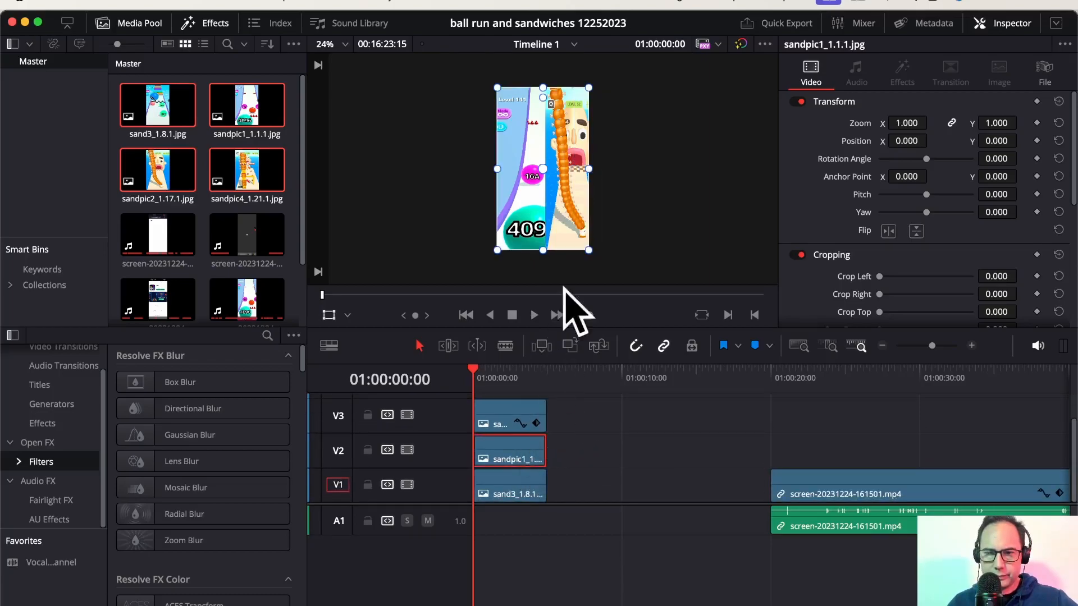
pyautogui.moveTo(589, 169); pyautogui.dragTo(536, 192)
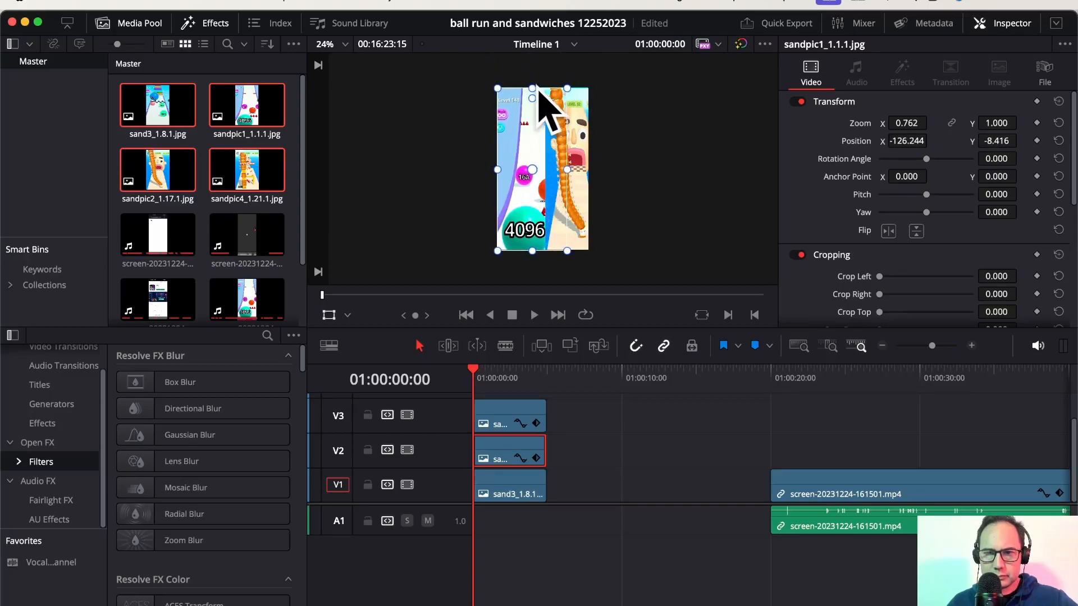
pyautogui.moveTo(537, 92)
pyautogui.mouseDown()
pyautogui.moveTo(536, 101)
pyautogui.moveTo(532, 90)
pyautogui.mouseUp()
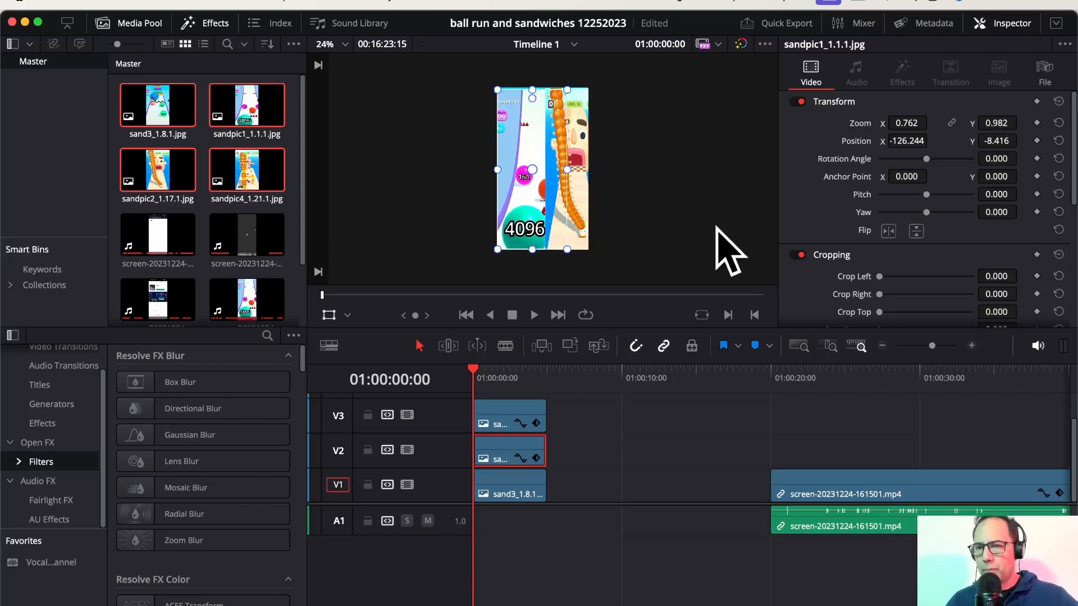
# - Crop the top of sandpic1_1.1.1.jpg by 1348.4 and shift the remaining strip slightly past the frame's left edge
pyautogui.scroll(-5, 831, 233)
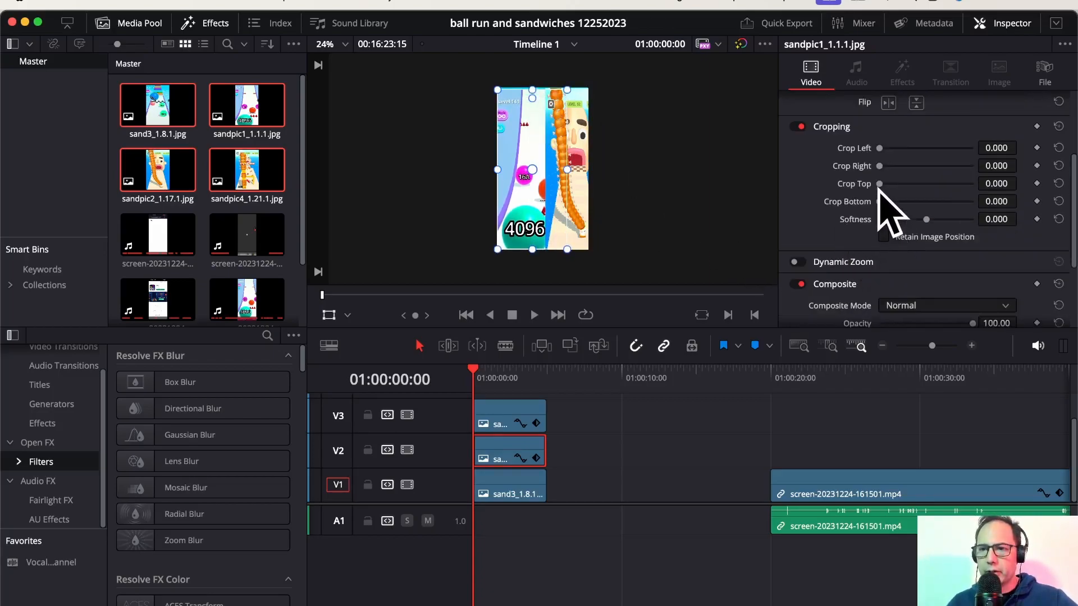
pyautogui.moveTo(879, 184); pyautogui.dragTo(944, 185)
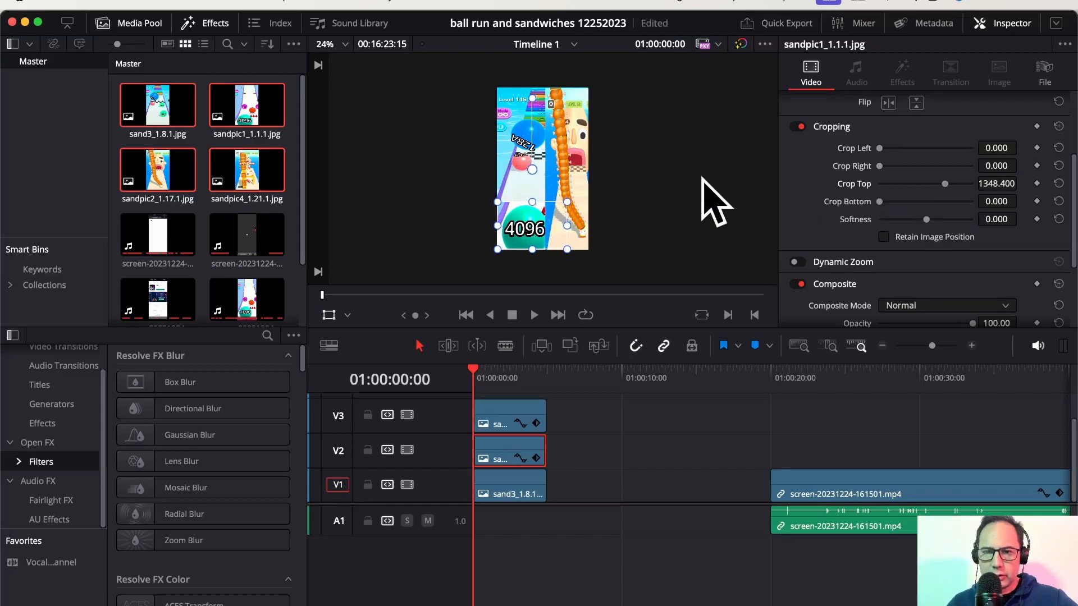
pyautogui.moveTo(559, 229); pyautogui.dragTo(565, 251)
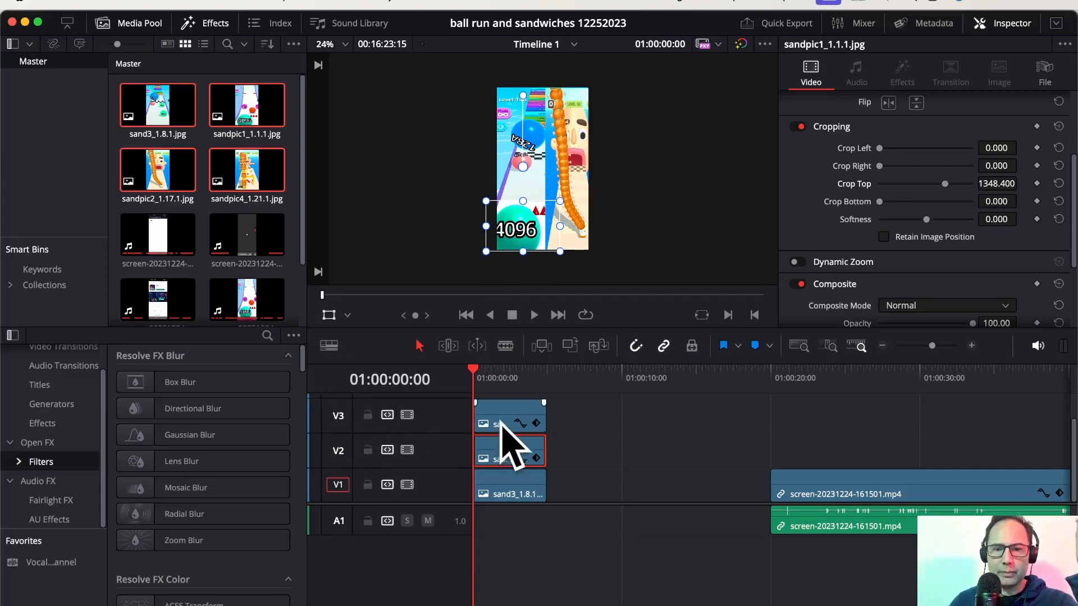
# - Add a Scroll title on V4 at the timeline's start, above the stacked images
pyautogui.scroll(1, 578, 449)
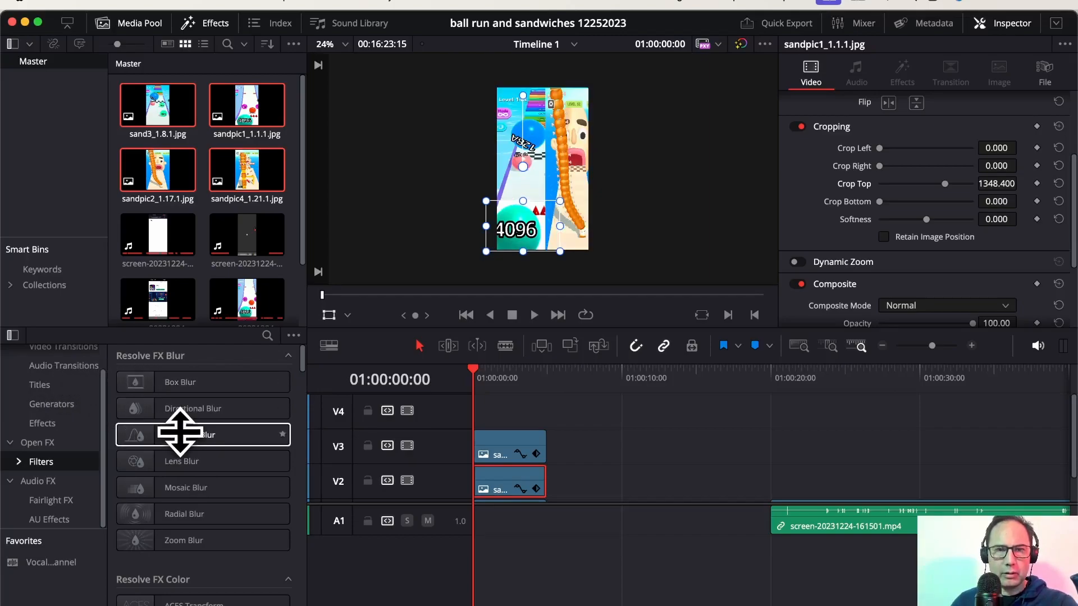
pyautogui.click(207, 29)
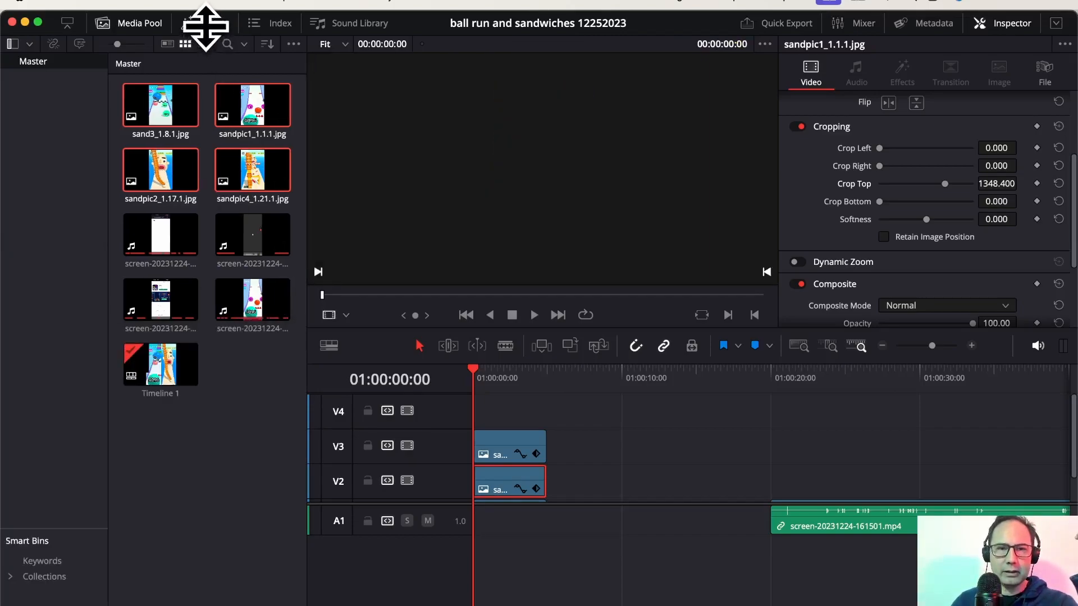
pyautogui.click(207, 28)
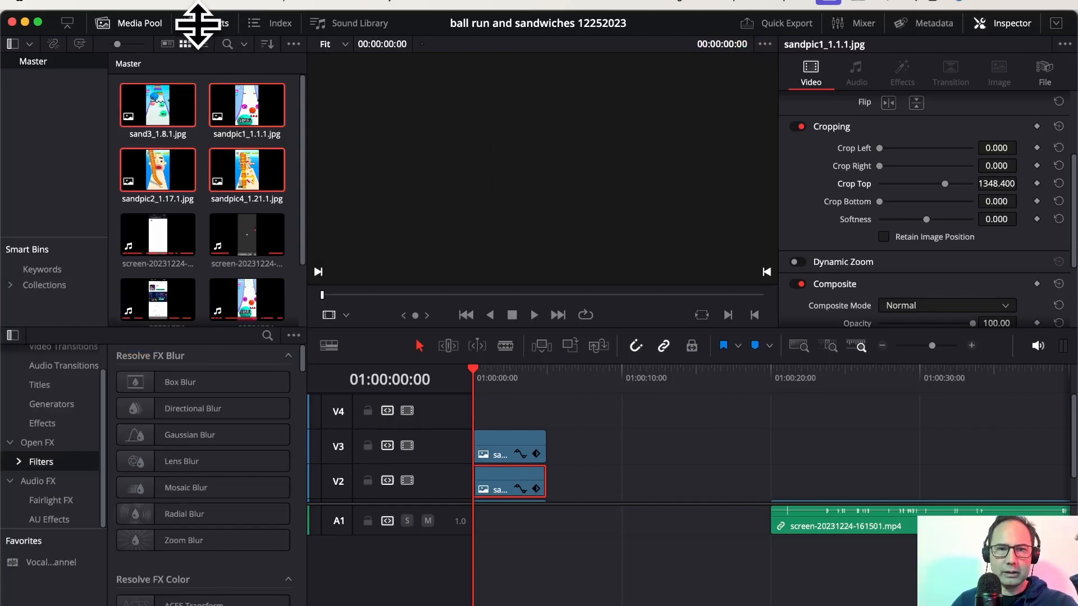
pyautogui.click(205, 25)
pyautogui.click(206, 26)
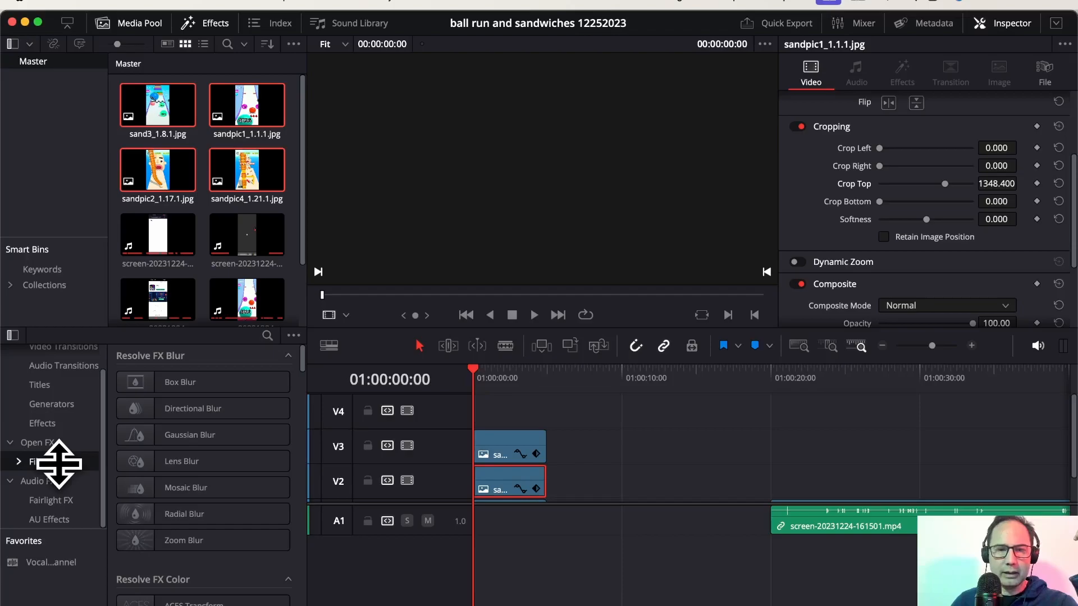
pyautogui.click(56, 385)
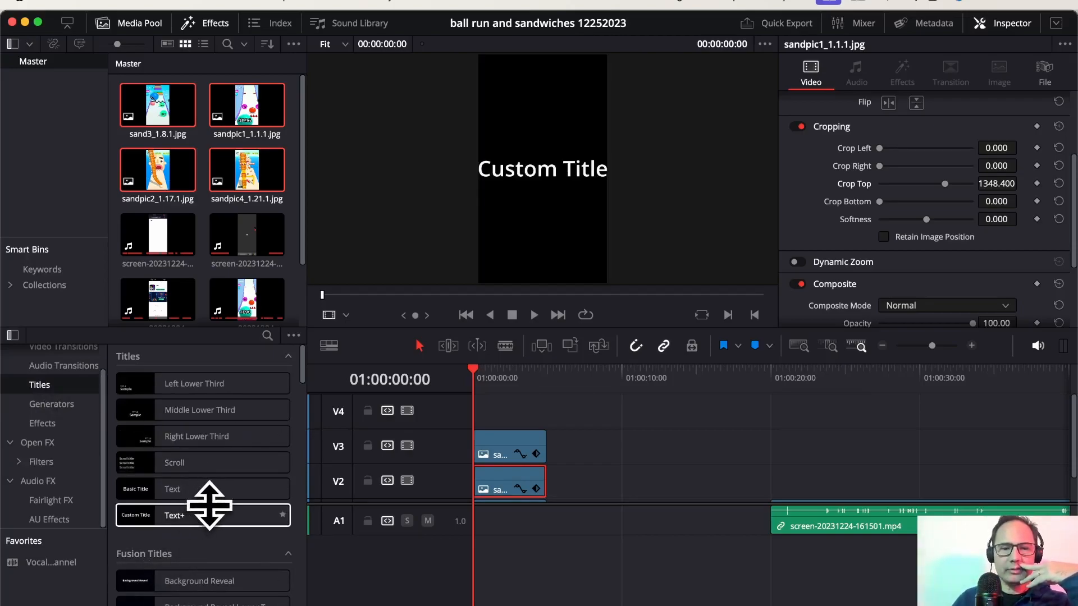
pyautogui.moveTo(218, 466); pyautogui.dragTo(469, 421)
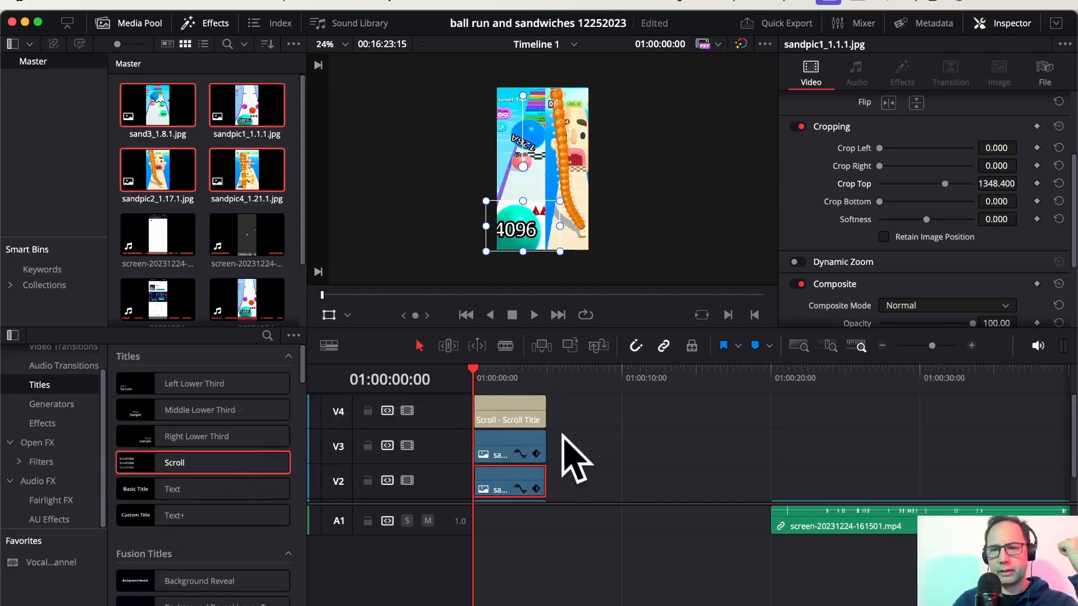
# - Set the scroll title's text to "Ball Run 2048", "Vs" and "Sandwich Runner" on three lines, and preview it in playback
pyautogui.click(512, 412)
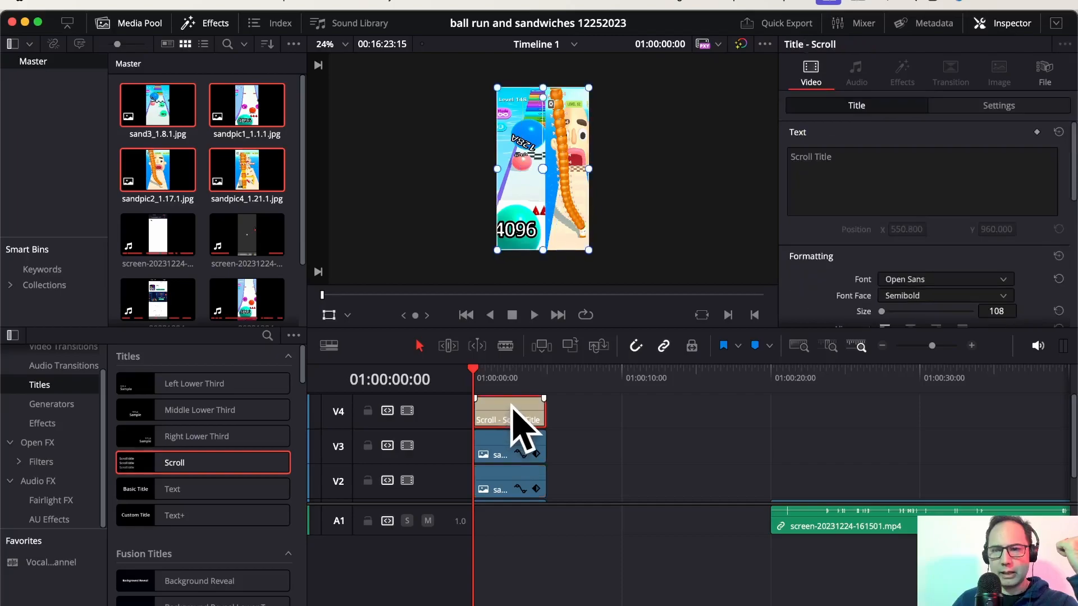
pyautogui.click(858, 153)
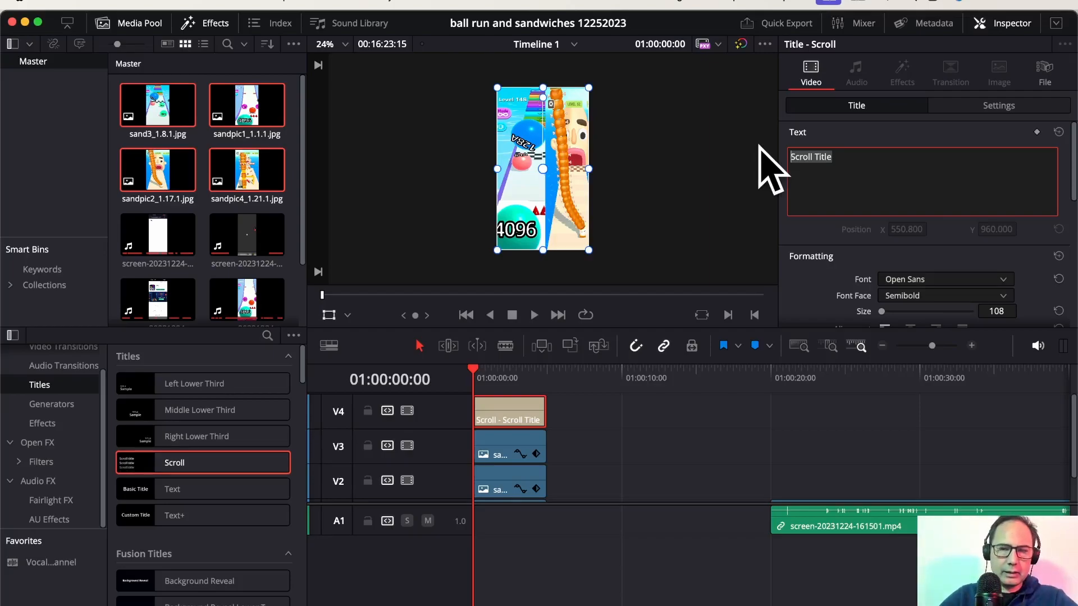
pyautogui.write('Ball Run 2048')
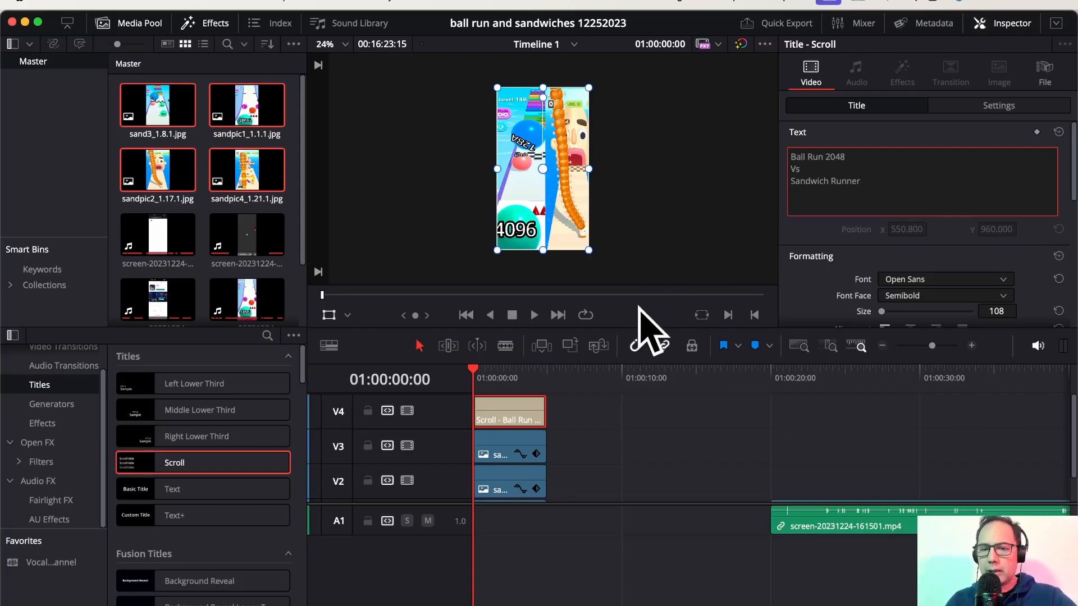
pyautogui.click(684, 432)
pyautogui.press('space')
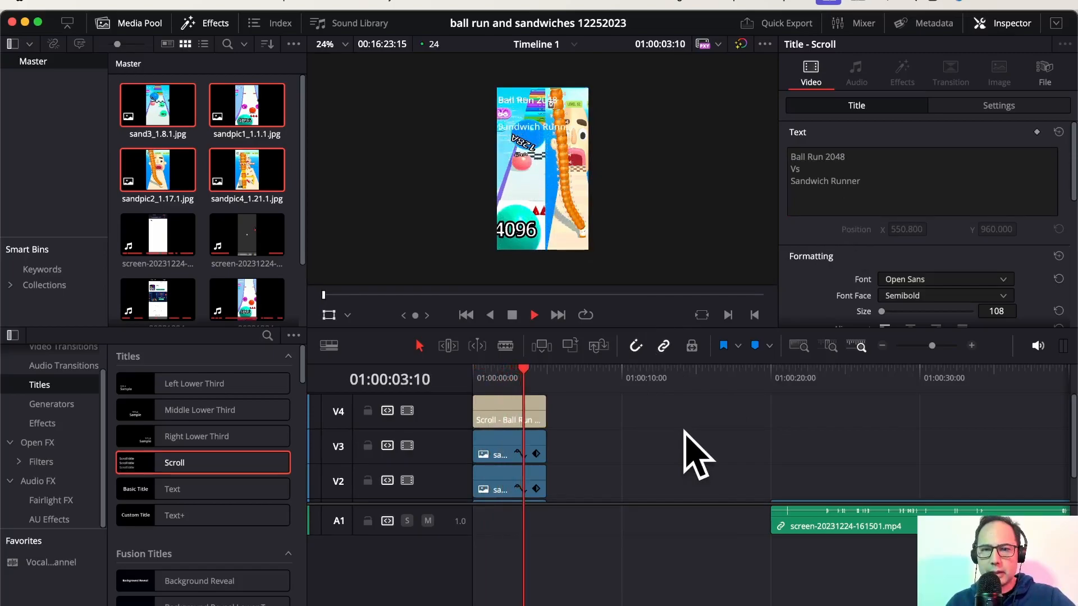
pyautogui.press('space')
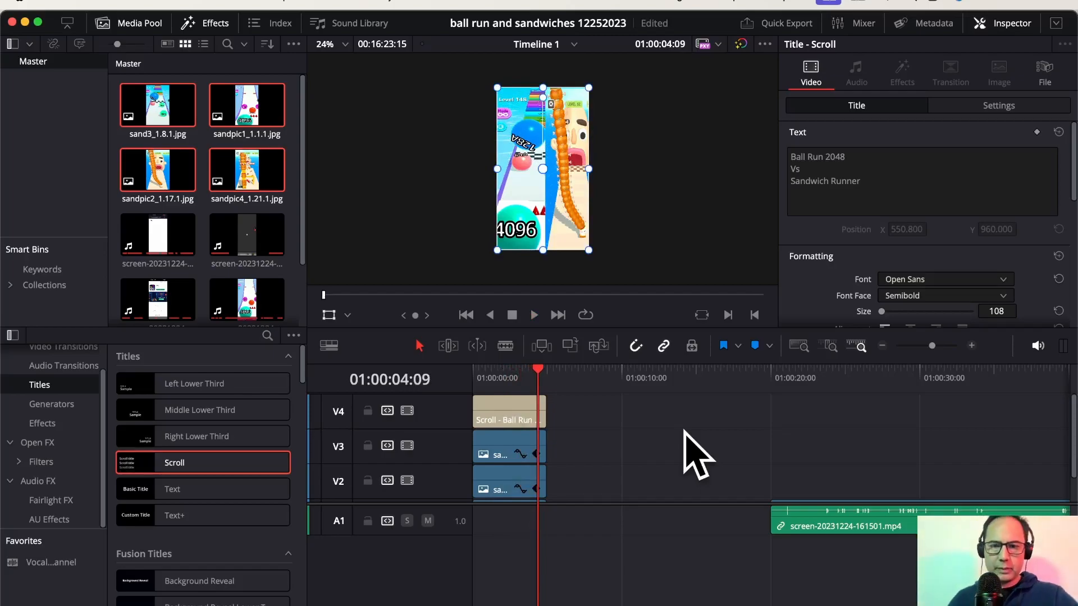
# - Shorten the opening image clips on V1, V2 and V3 to about two seconds and play the intro from the start
pyautogui.scroll(-2, 665, 455)
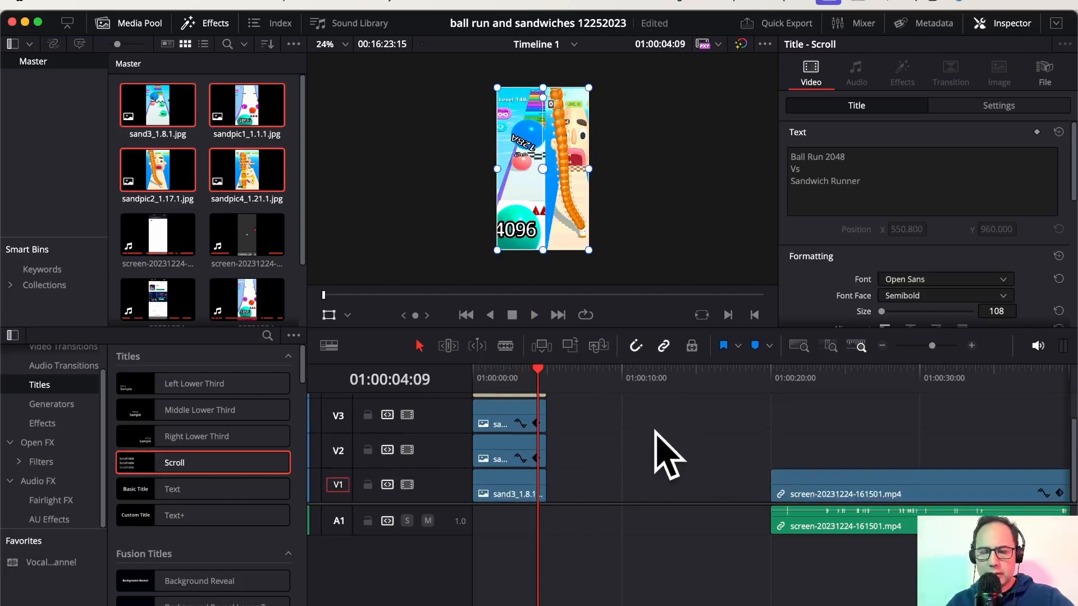
pyautogui.scroll(-1, 652, 430)
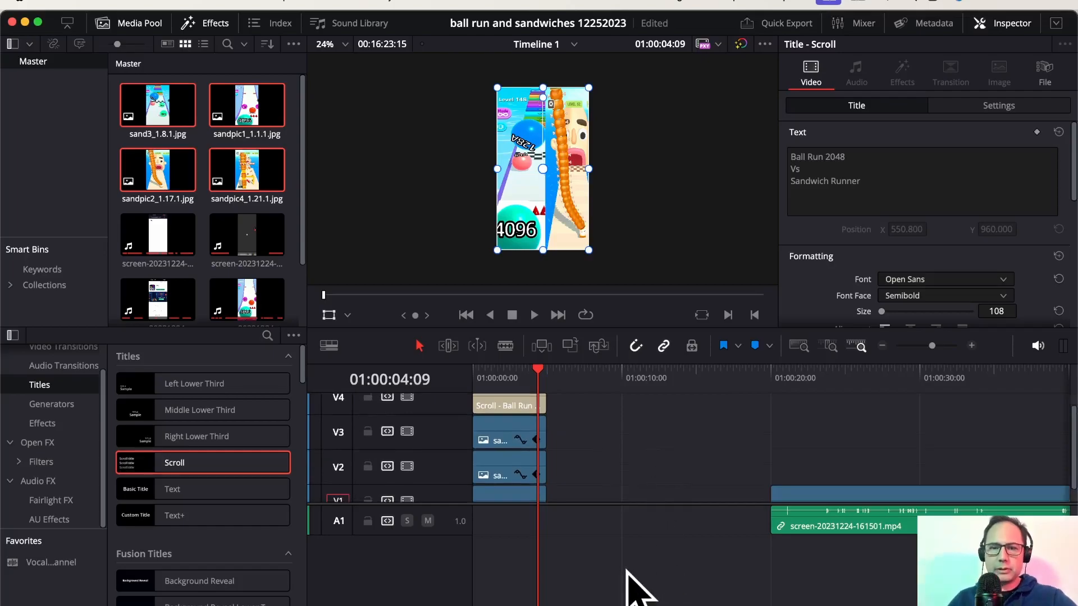
pyautogui.moveTo(548, 436); pyautogui.dragTo(509, 434)
pyautogui.moveTo(543, 466); pyautogui.dragTo(509, 488)
pyautogui.scroll(-1, 635, 448)
pyautogui.scroll(1, 556, 449)
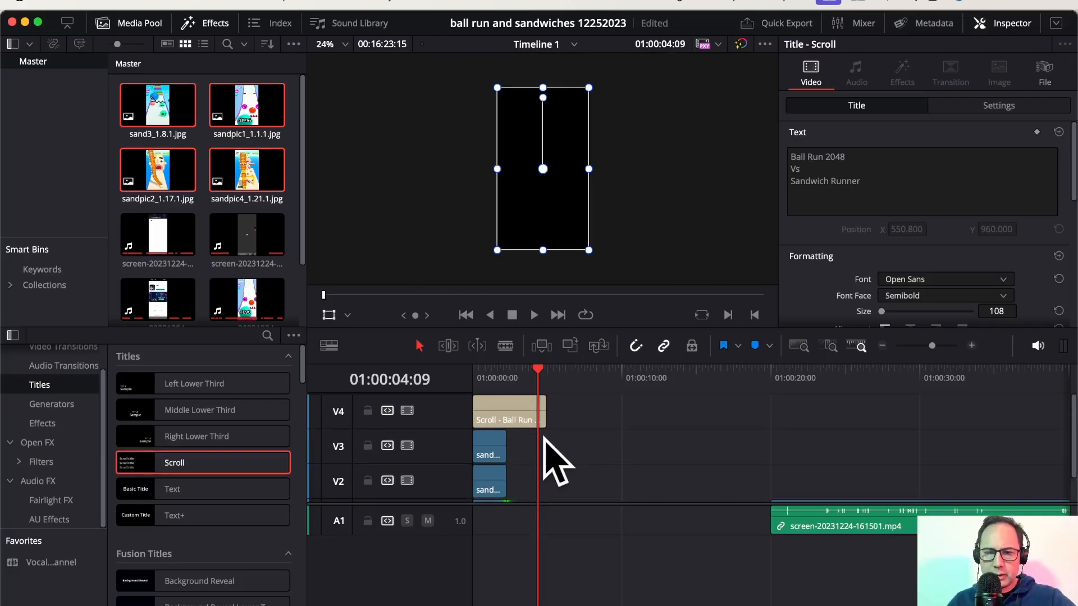
pyautogui.moveTo(537, 372); pyautogui.dragTo(483, 368)
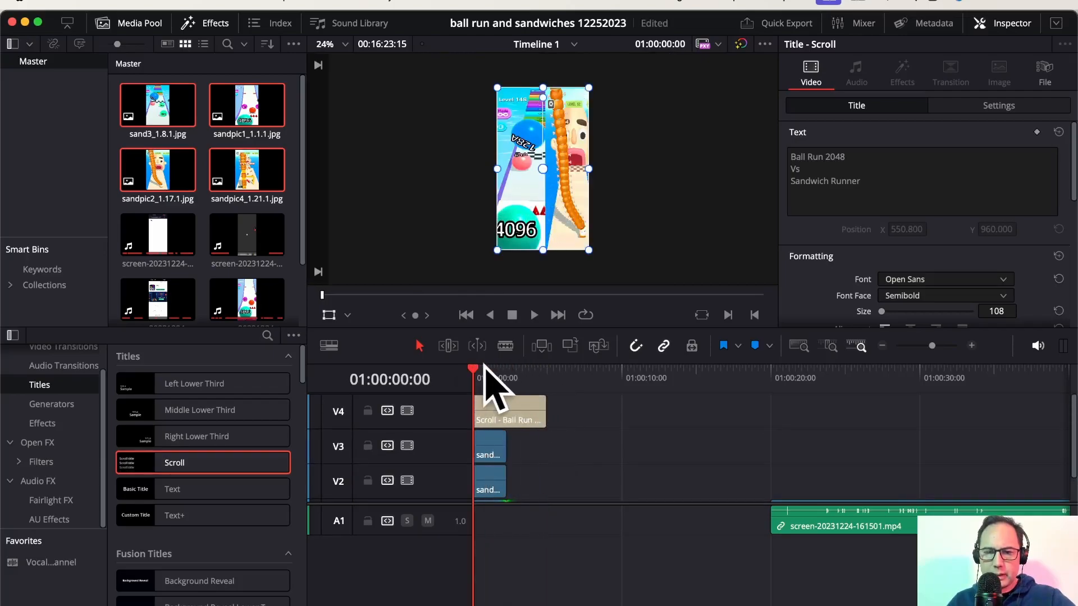
pyautogui.press('space')
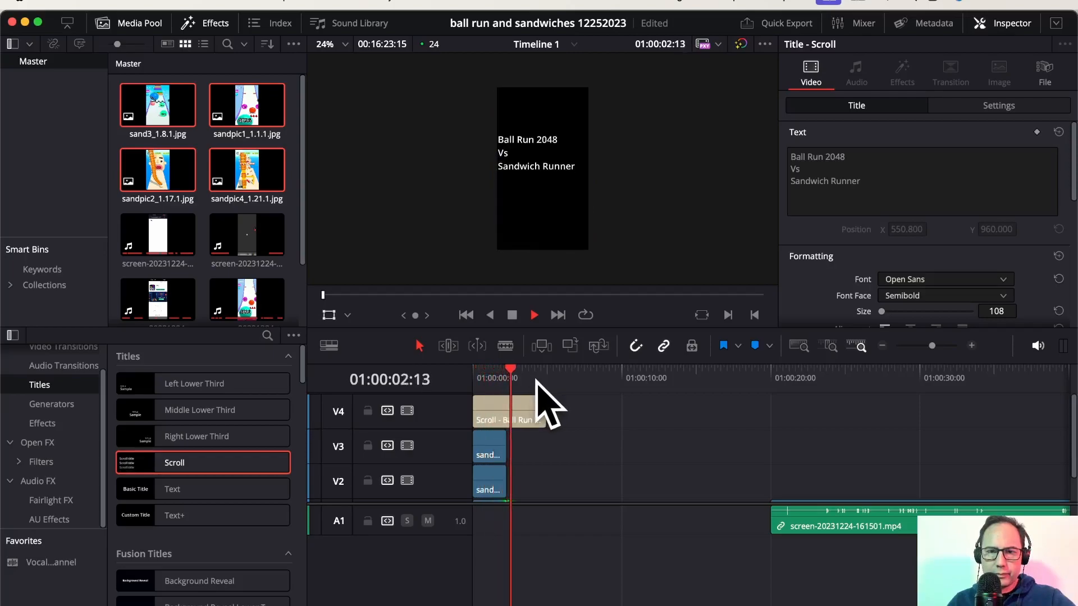
# - Add the line "lvs 141 to 160" under "Ball Run 2048" and "lvls 40 to 60" under "Sandwich Runner" in the scroll title, and play from the start
pyautogui.press('space')
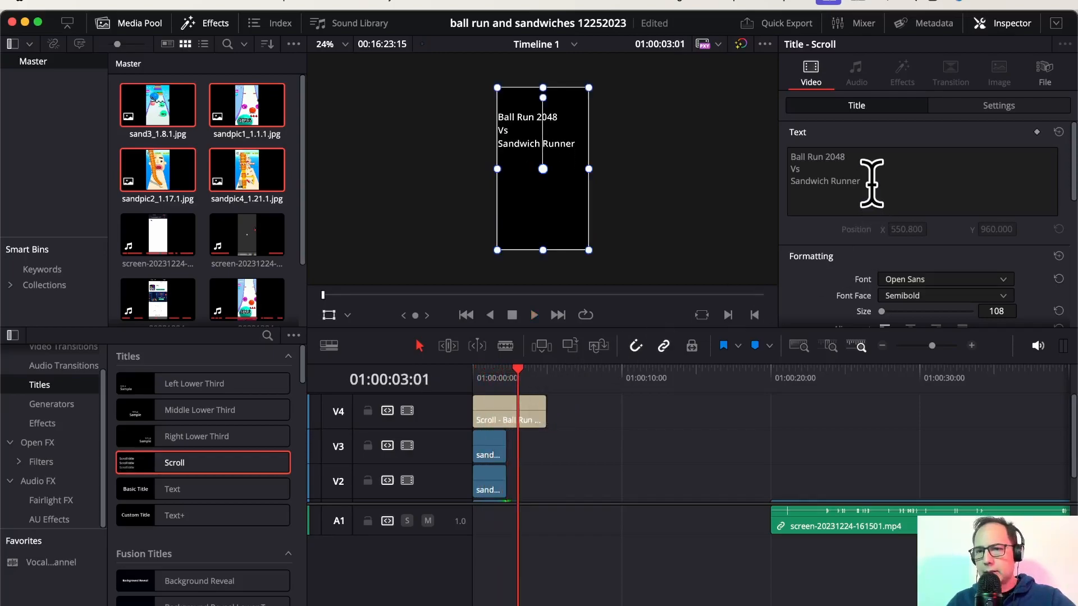
pyautogui.click(865, 157)
pyautogui.press('Return')
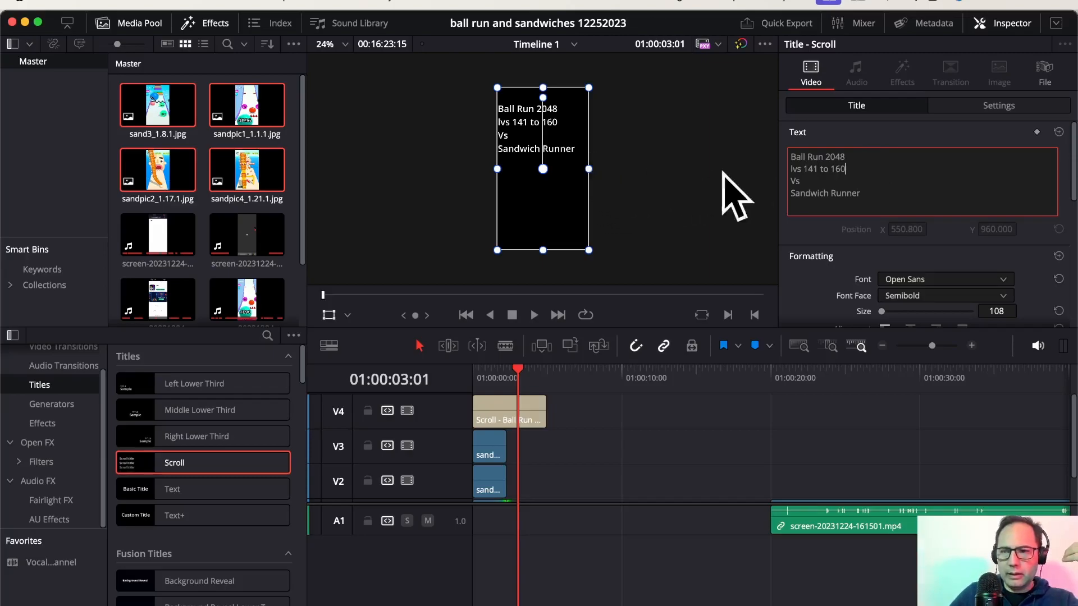
pyautogui.click(880, 195)
pyautogui.press('Return')
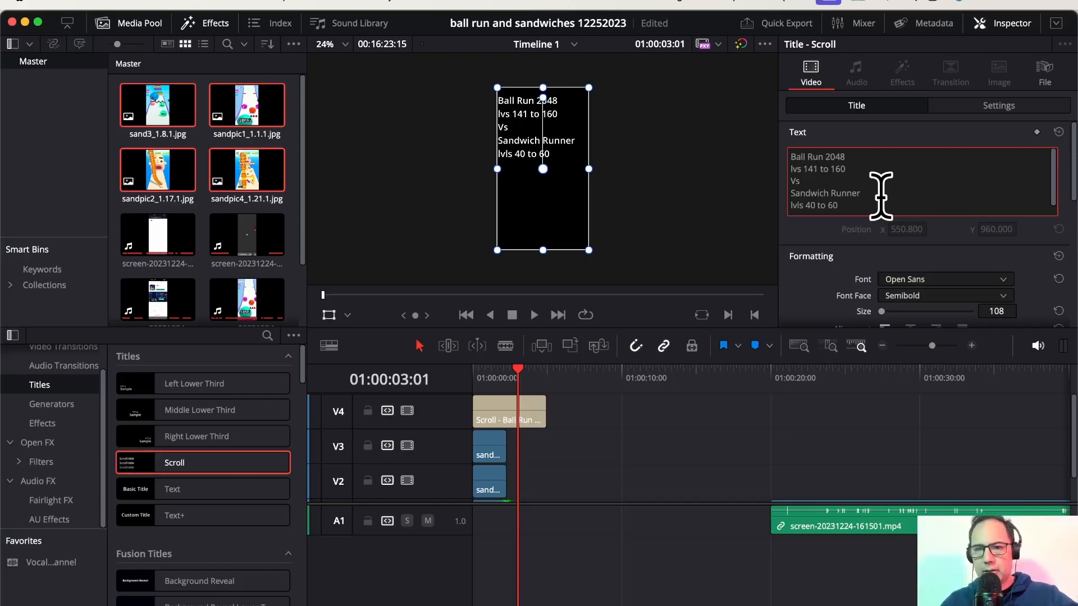
pyautogui.moveTo(522, 372); pyautogui.dragTo(459, 377)
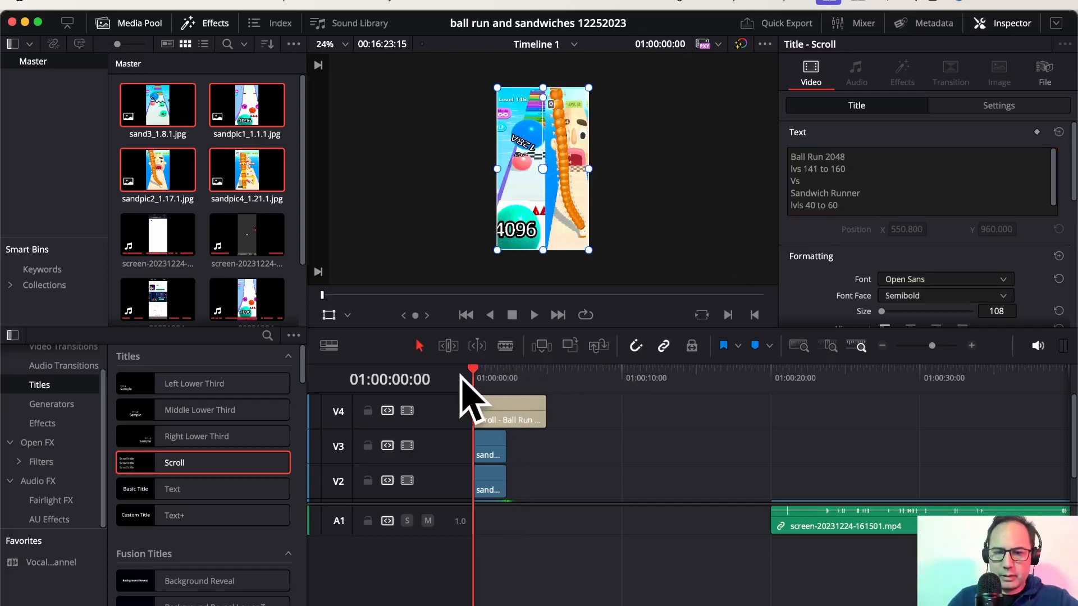
pyautogui.press('space')
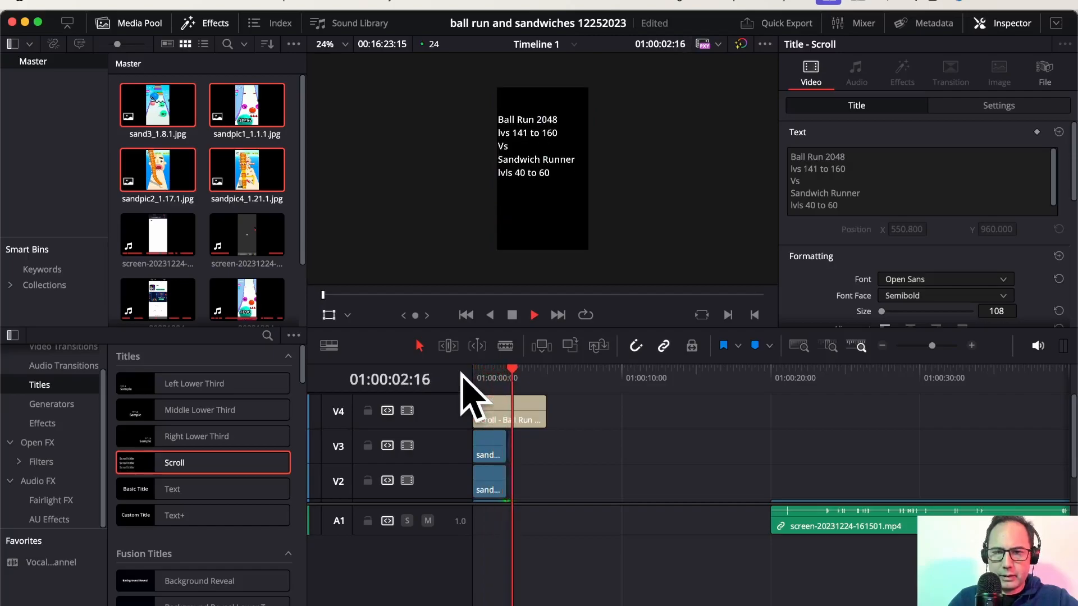
pyautogui.press('space')
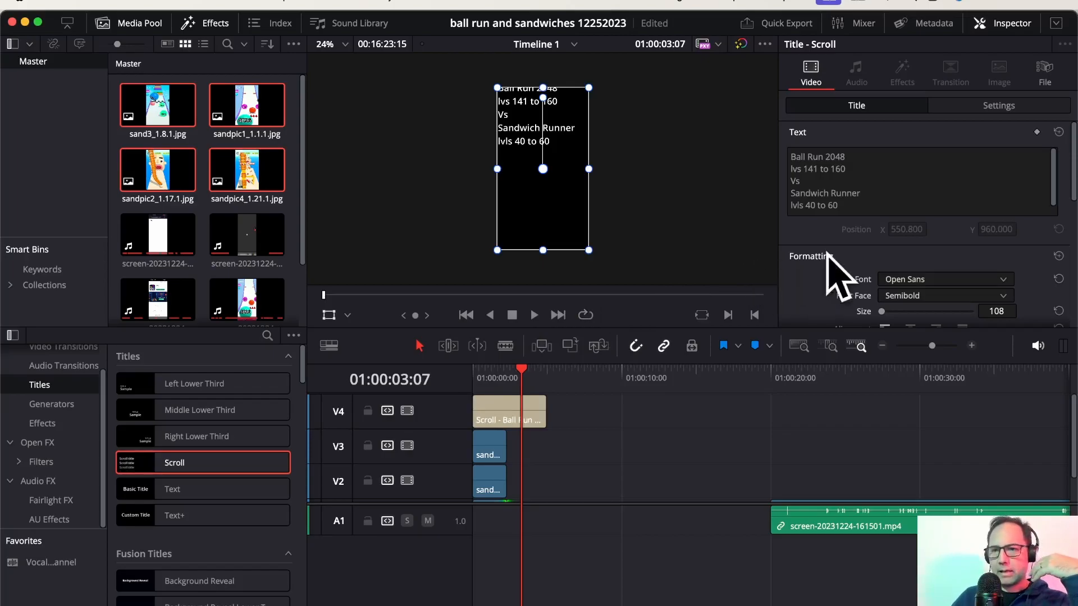
# - Center-align the scroll title's text
pyautogui.scroll(-3, 820, 289)
pyautogui.scroll(-1, 818, 281)
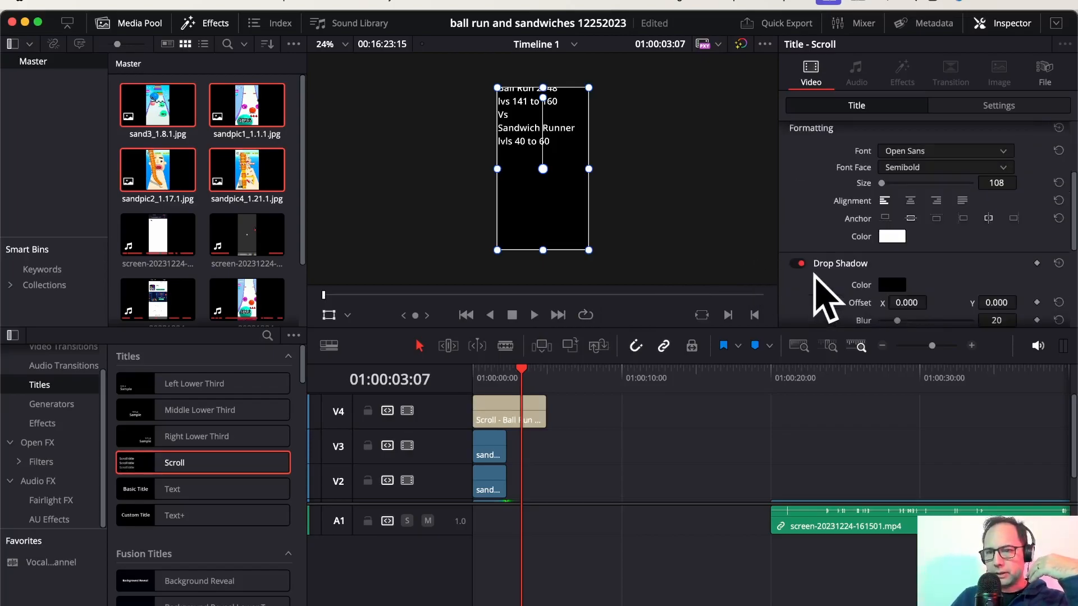
pyautogui.click(910, 200)
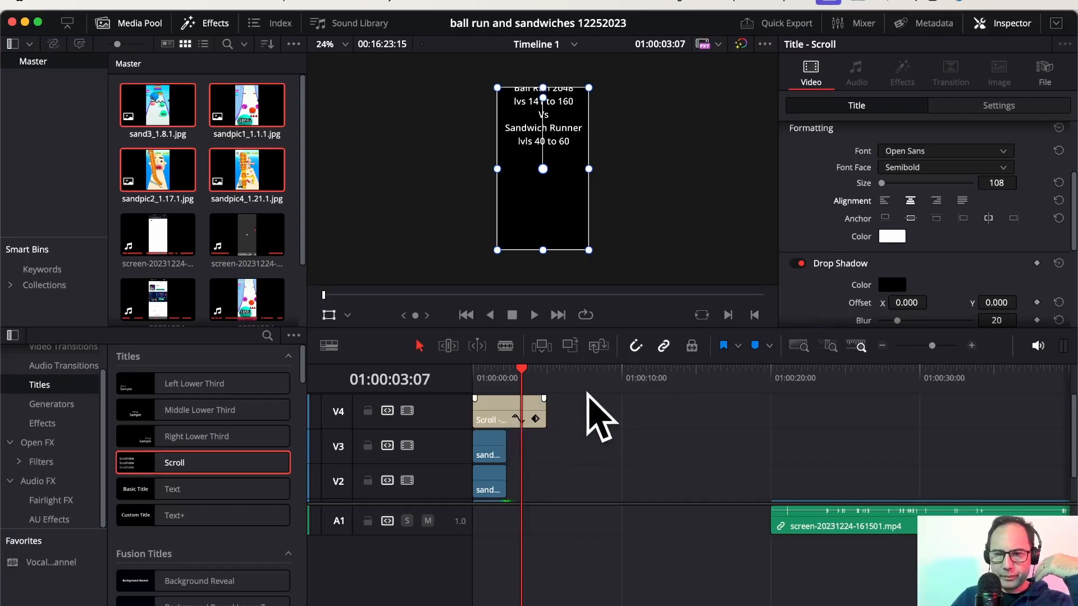
# - Extend the opening image clips on V3, V2 and V1 so they end together with the scroll title
pyautogui.scroll(-1, 587, 395)
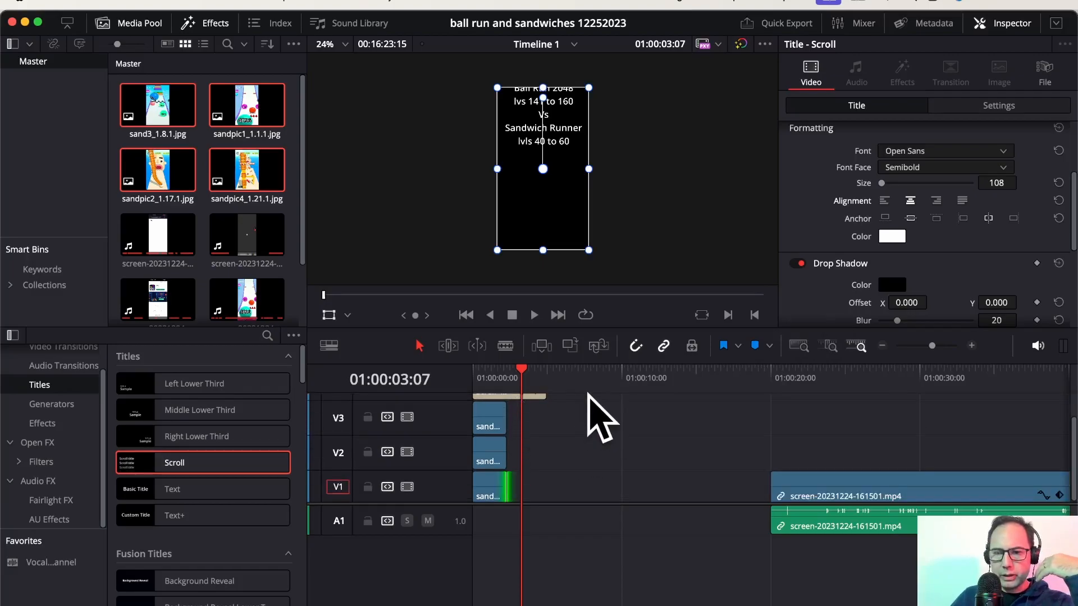
pyautogui.click(492, 428)
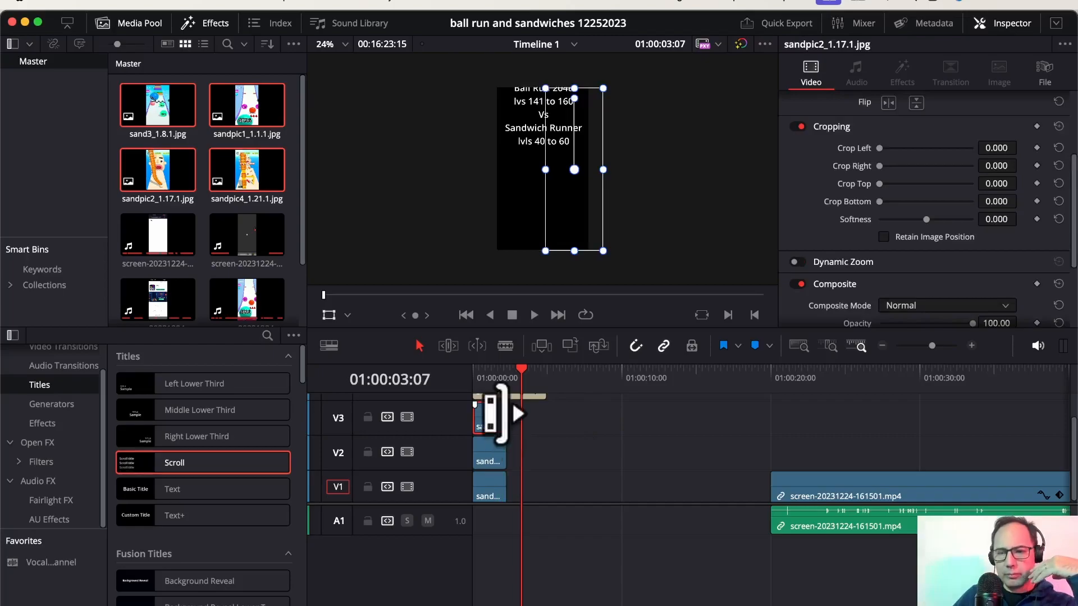
pyautogui.moveTo(497, 415); pyautogui.dragTo(536, 417)
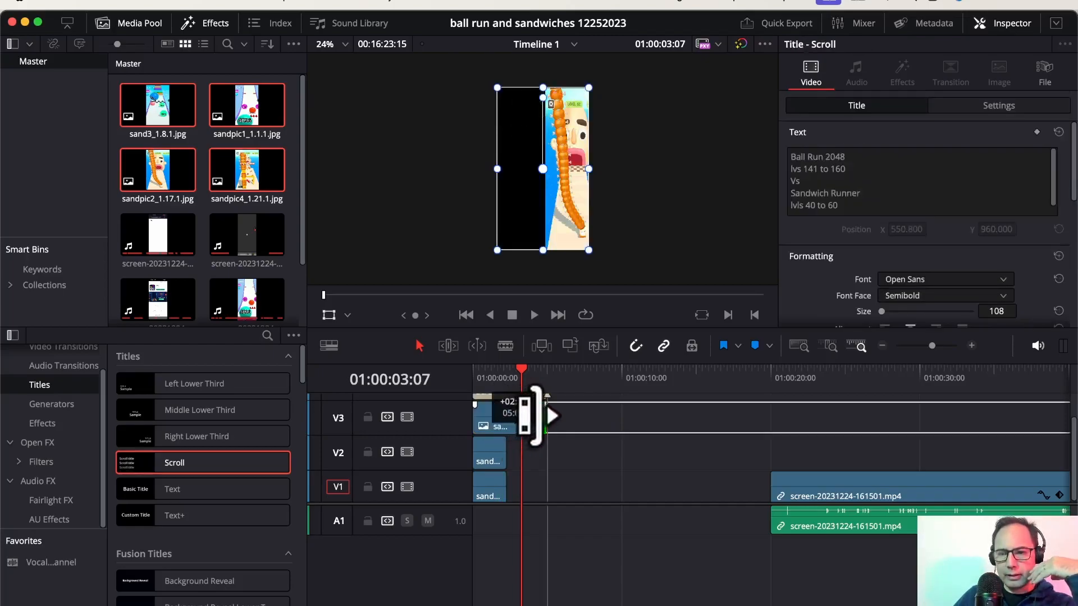
pyautogui.click(491, 449)
pyautogui.moveTo(498, 451); pyautogui.dragTo(545, 452)
pyautogui.click(504, 484)
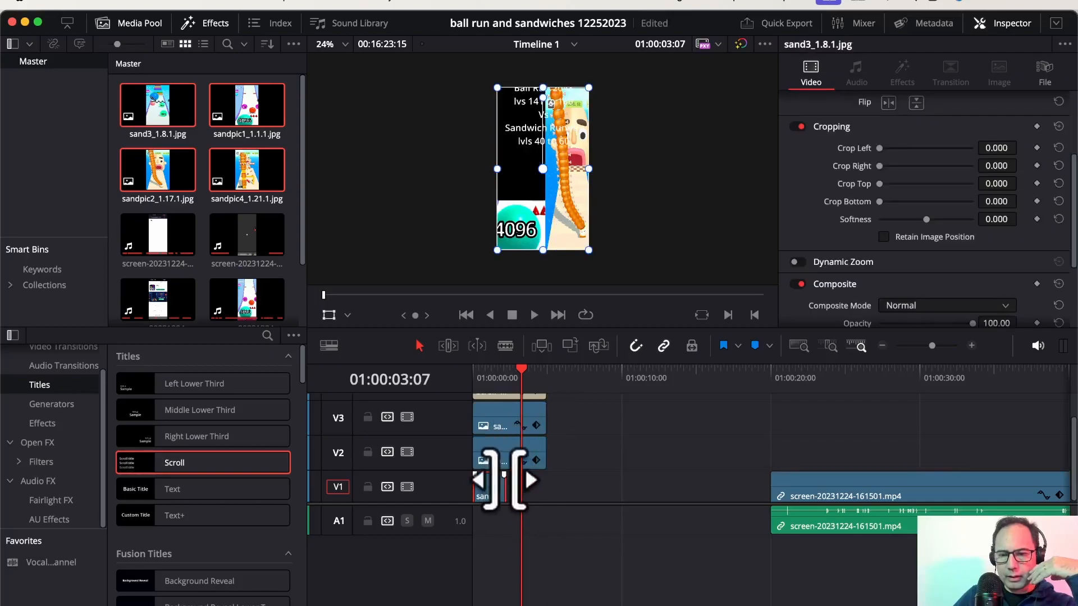
pyautogui.moveTo(493, 477); pyautogui.dragTo(543, 477)
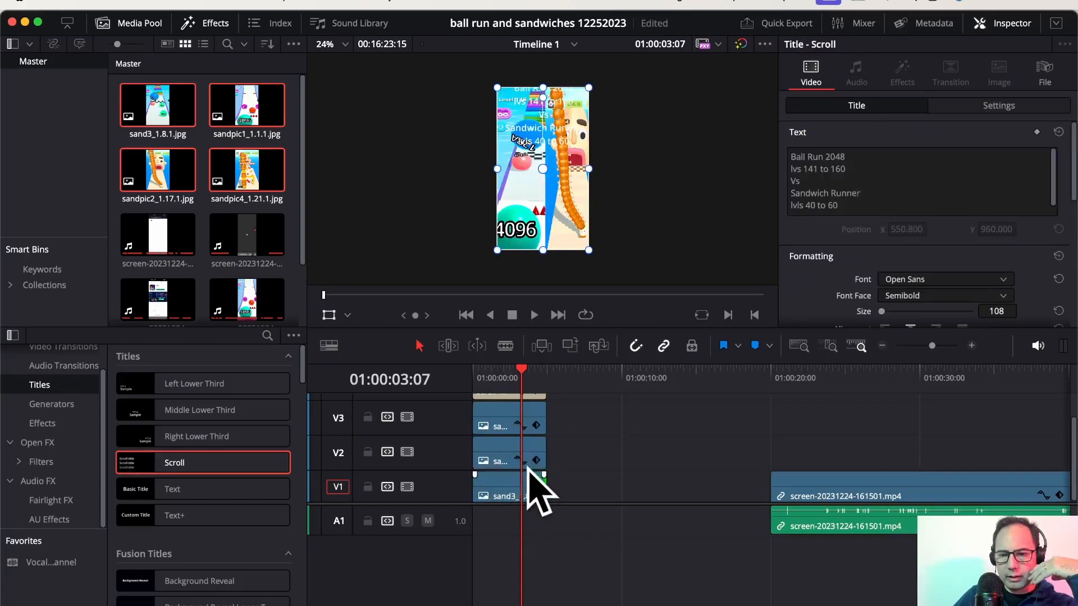
# - Keyframe the opacity of sandpic2_1.17.1.jpg on V3 at 0 at the timeline's start
pyautogui.click(499, 418)
pyautogui.click(477, 377)
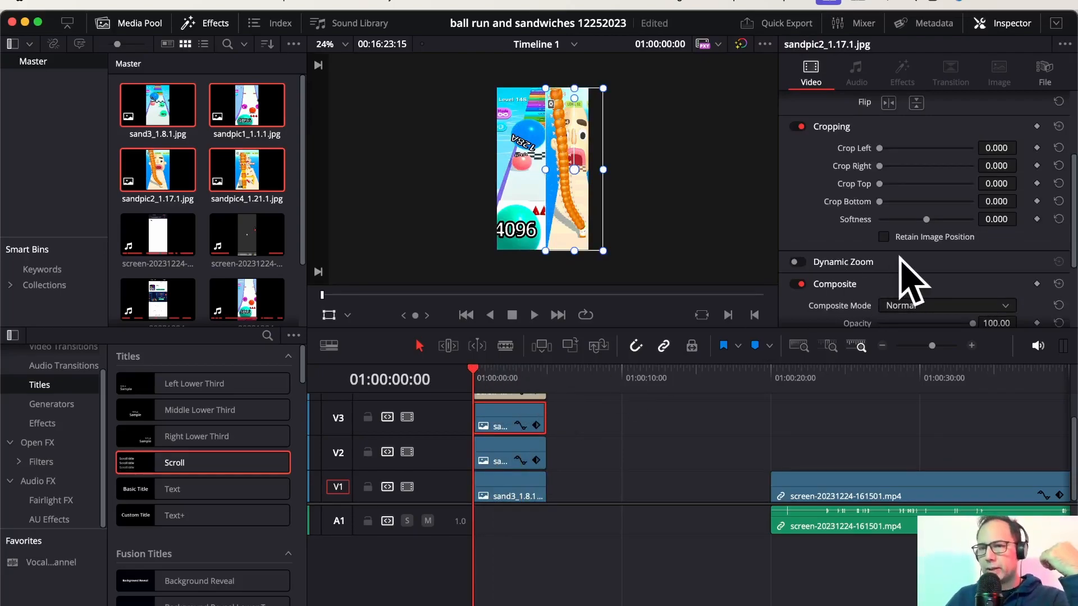
pyautogui.scroll(-2, 900, 258)
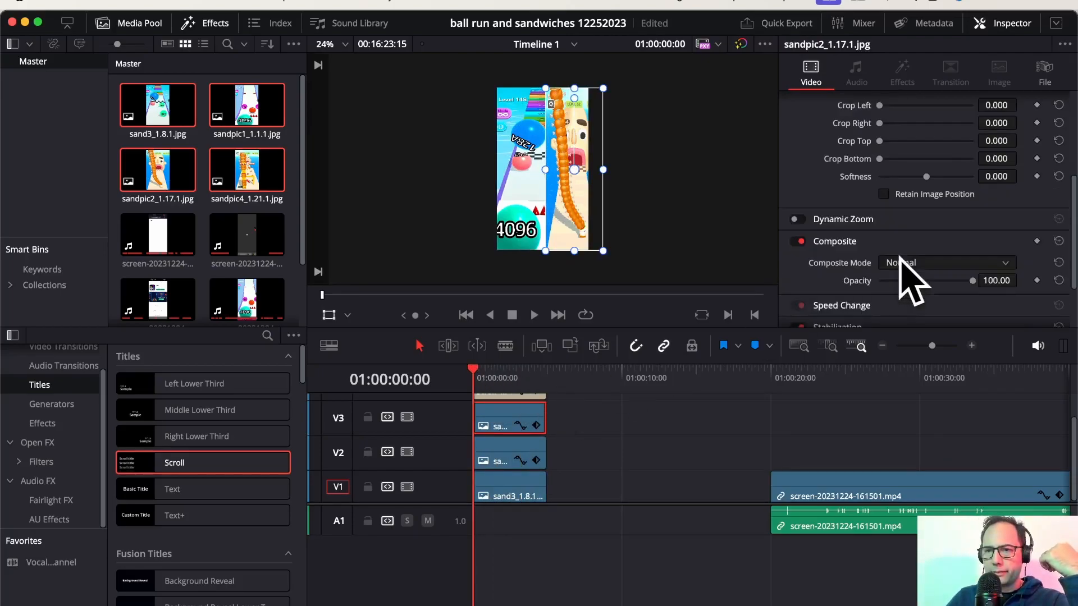
pyautogui.scroll(-3, 912, 281)
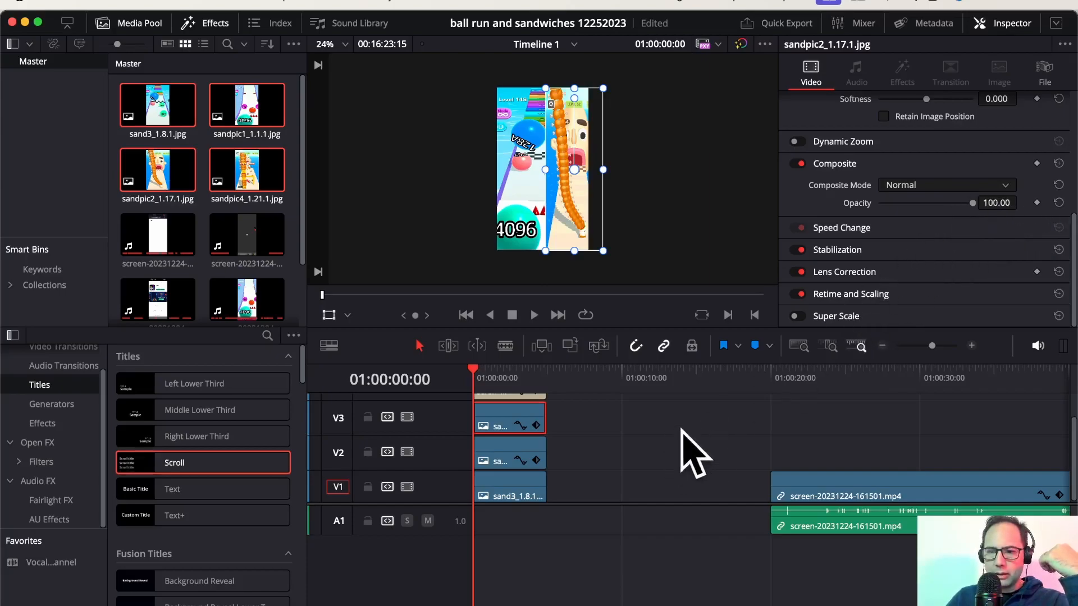
pyautogui.scroll(-1, 573, 477)
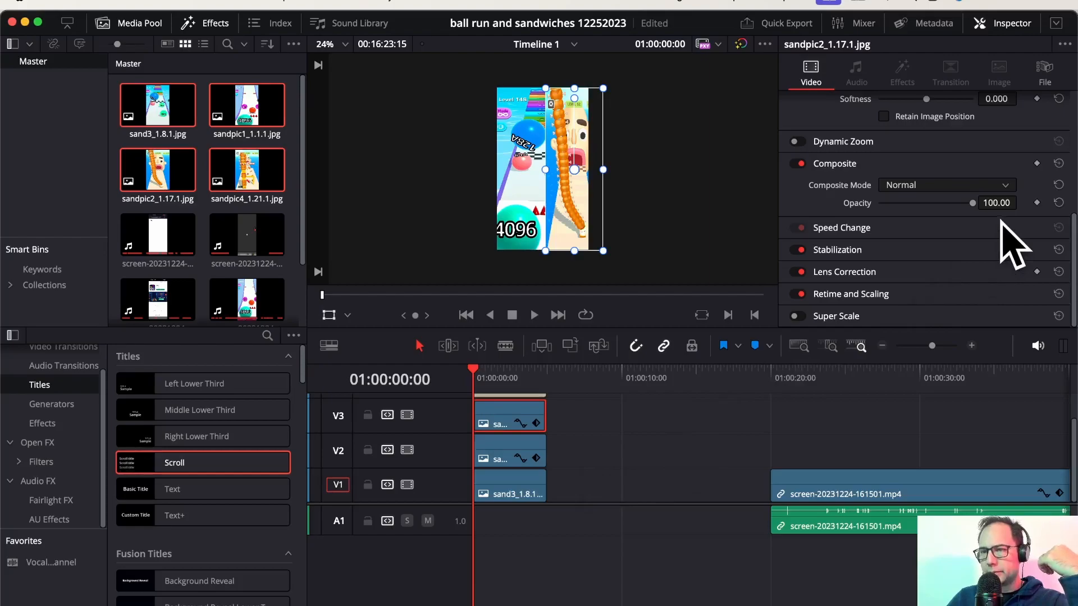
pyautogui.click(1037, 203)
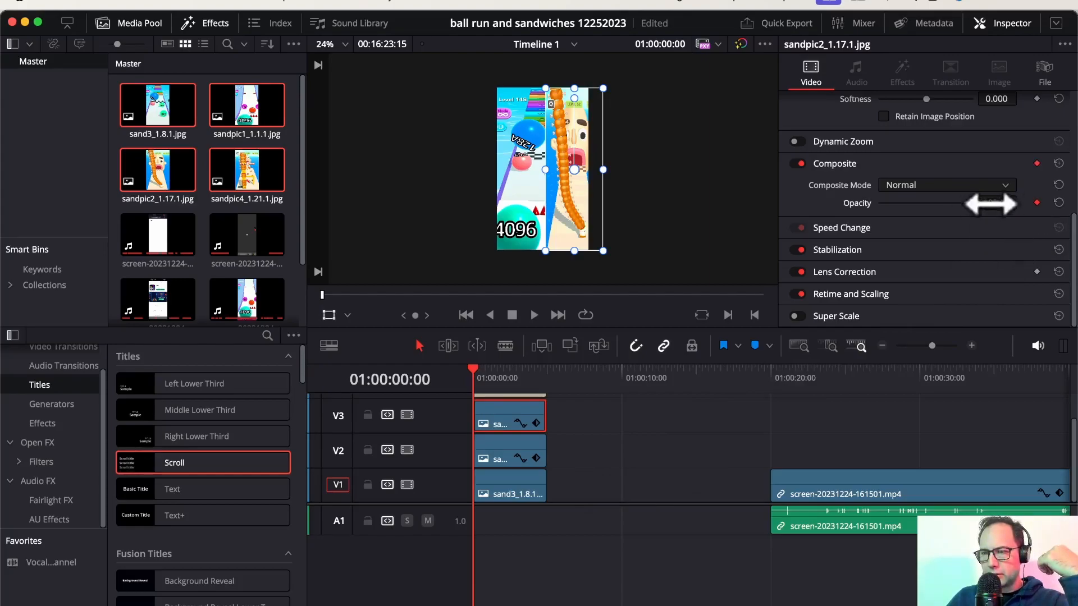
pyautogui.moveTo(977, 202); pyautogui.dragTo(880, 204)
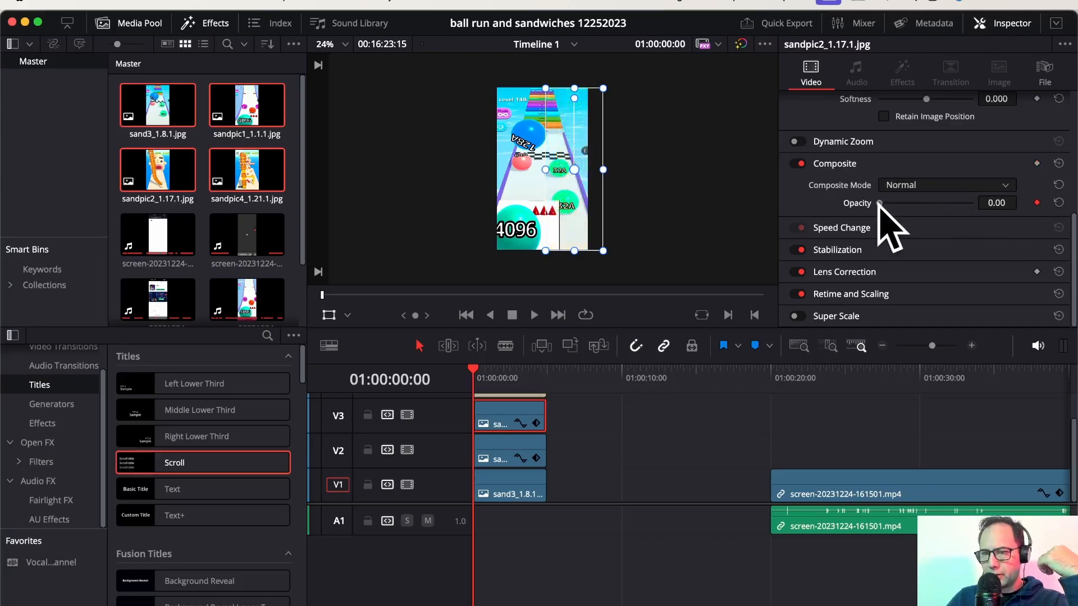
# - Keyframe the opacity of sandpic1_1.1.1.jpg on V2 and sand3_1.8.1.jpg on V1 at 0 at the timeline's start
pyautogui.click(515, 467)
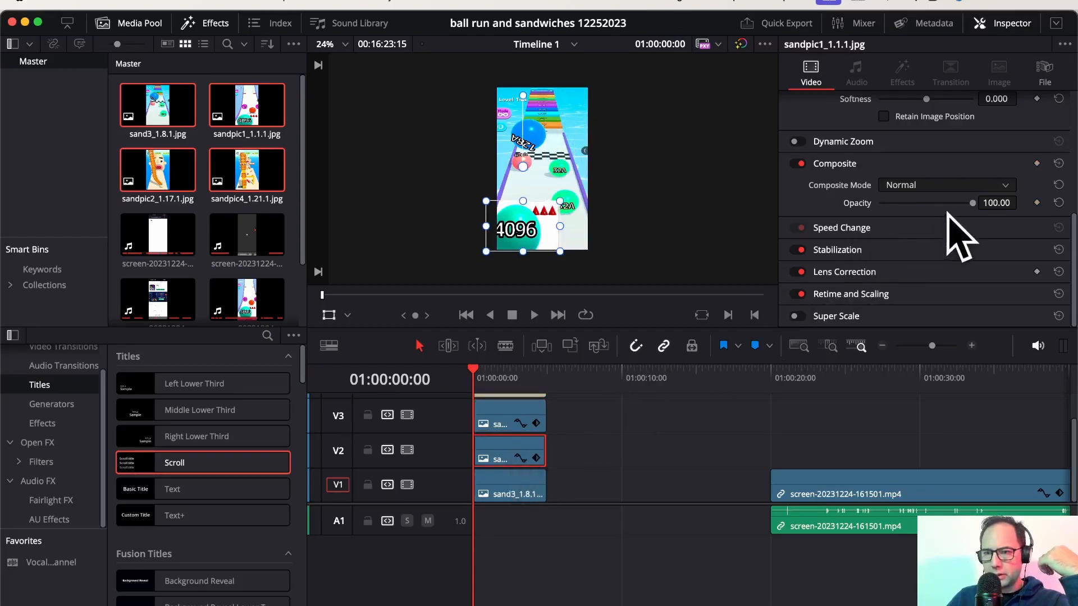
pyautogui.click(1037, 203)
pyautogui.moveTo(971, 206); pyautogui.dragTo(874, 211)
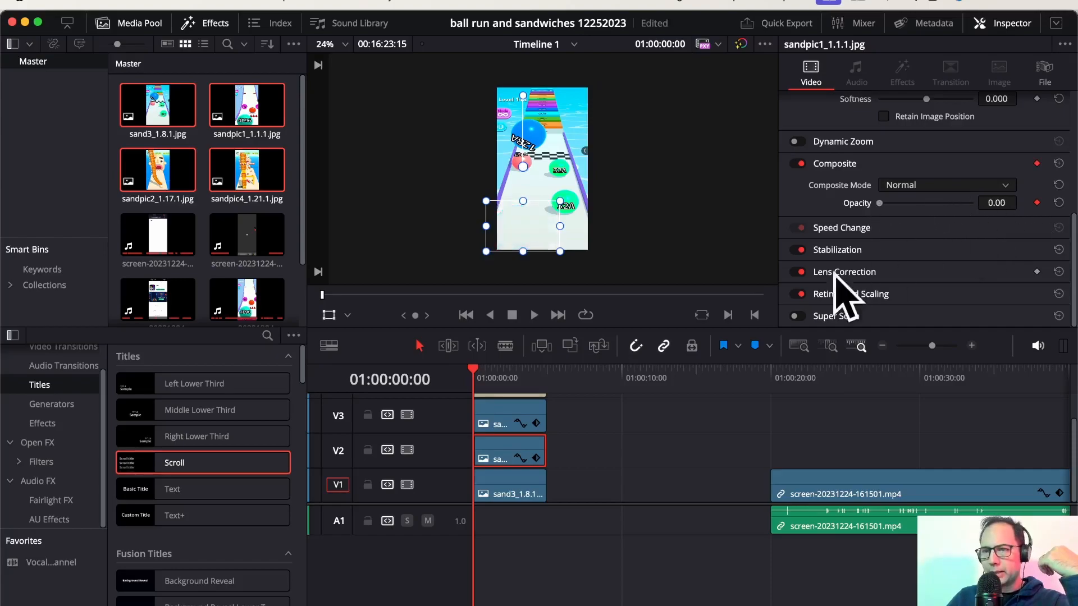
pyautogui.click(510, 477)
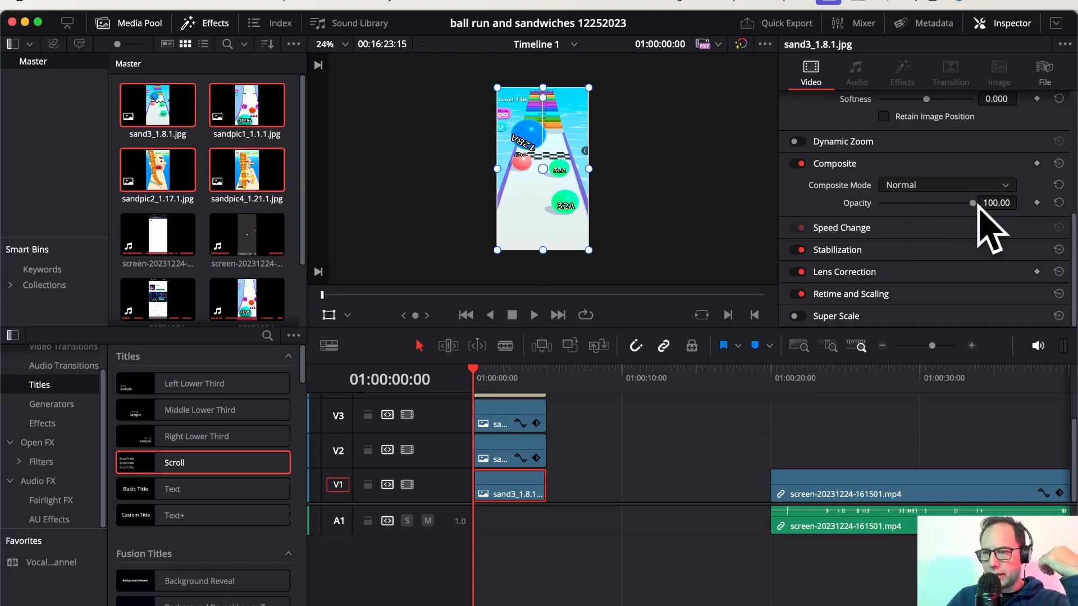
pyautogui.click(1037, 203)
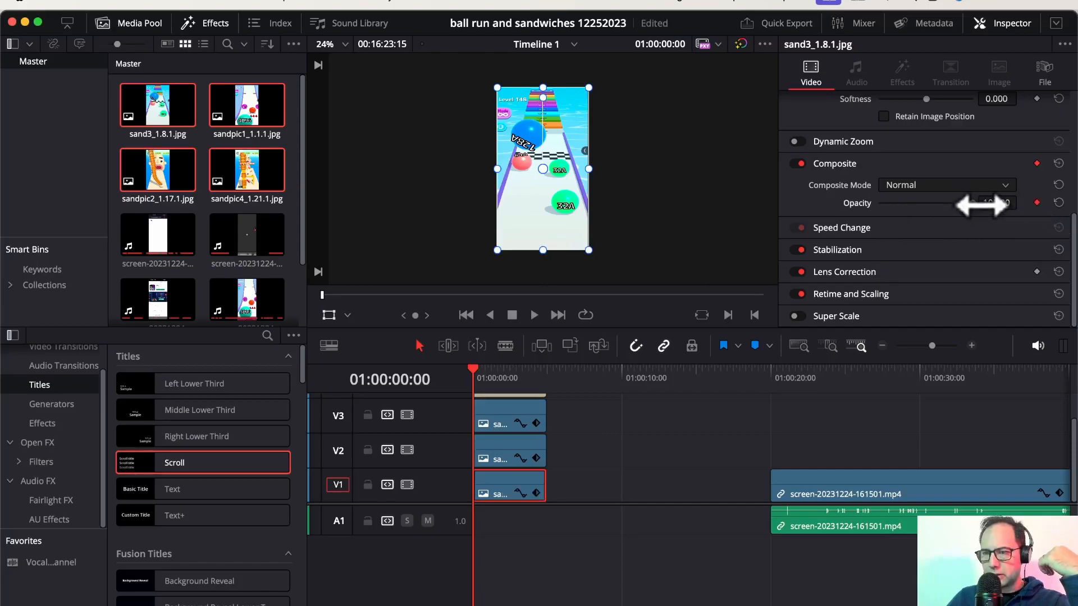
pyautogui.moveTo(997, 202); pyautogui.dragTo(941, 203)
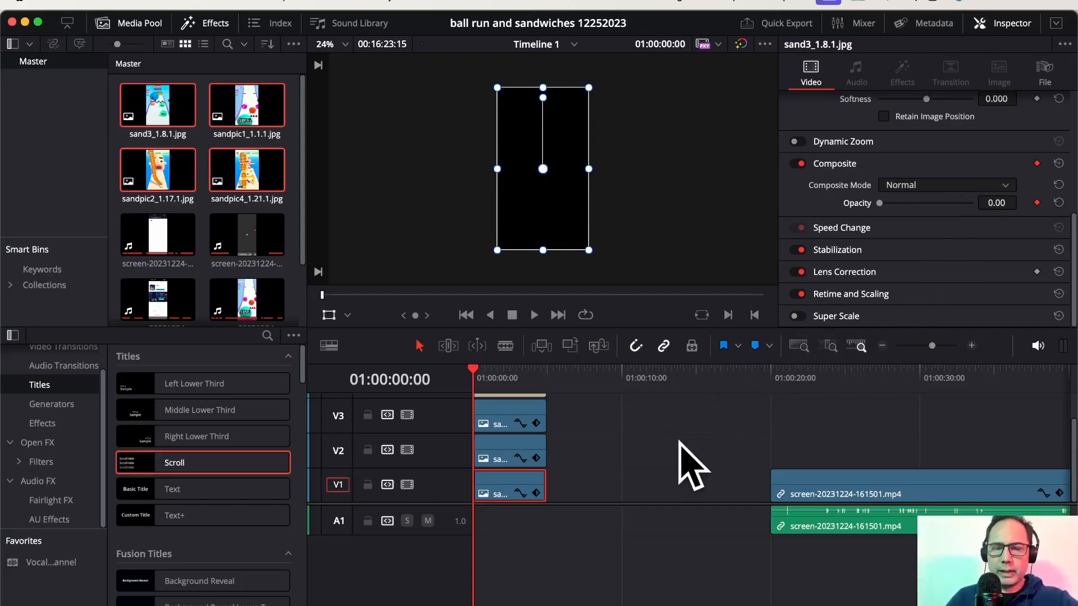
# - Play the intro and scrub back to about two seconds to find where the scrolling title sits mid-frame
pyautogui.press('space')
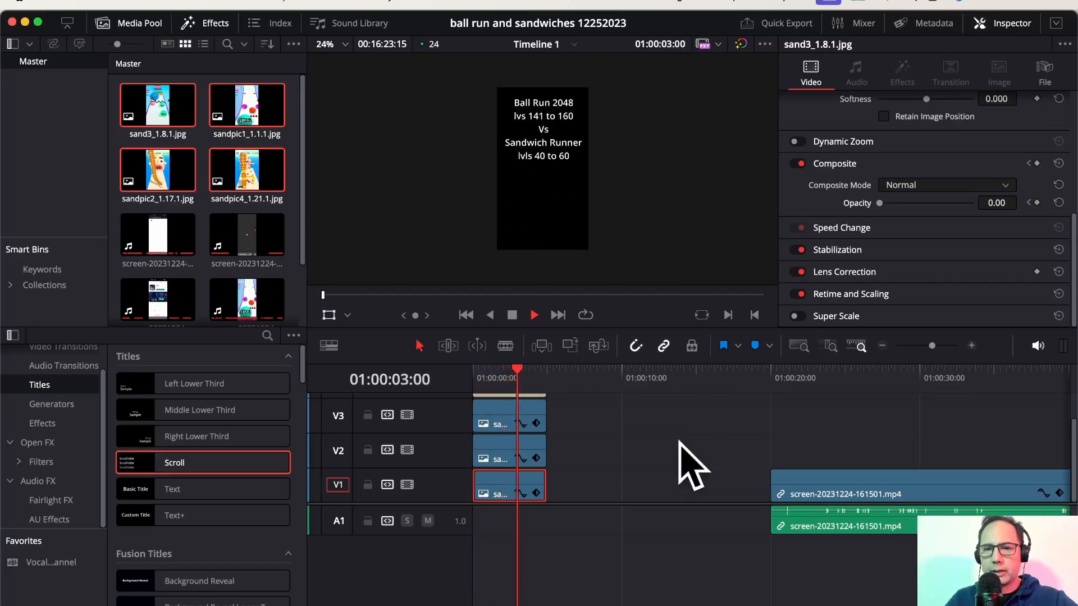
pyautogui.press('space')
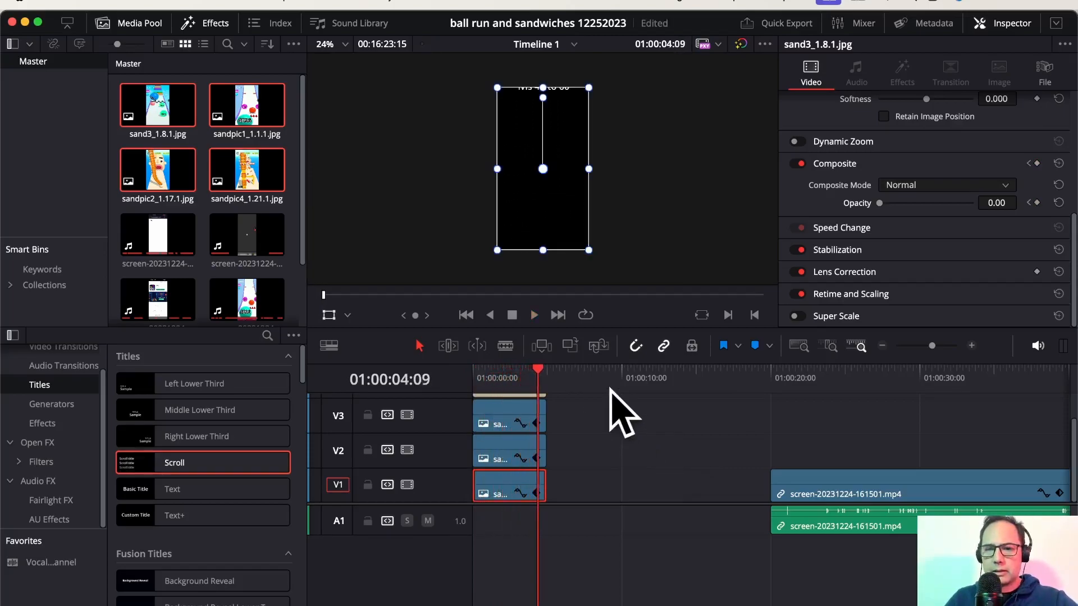
pyautogui.moveTo(537, 372); pyautogui.dragTo(515, 370)
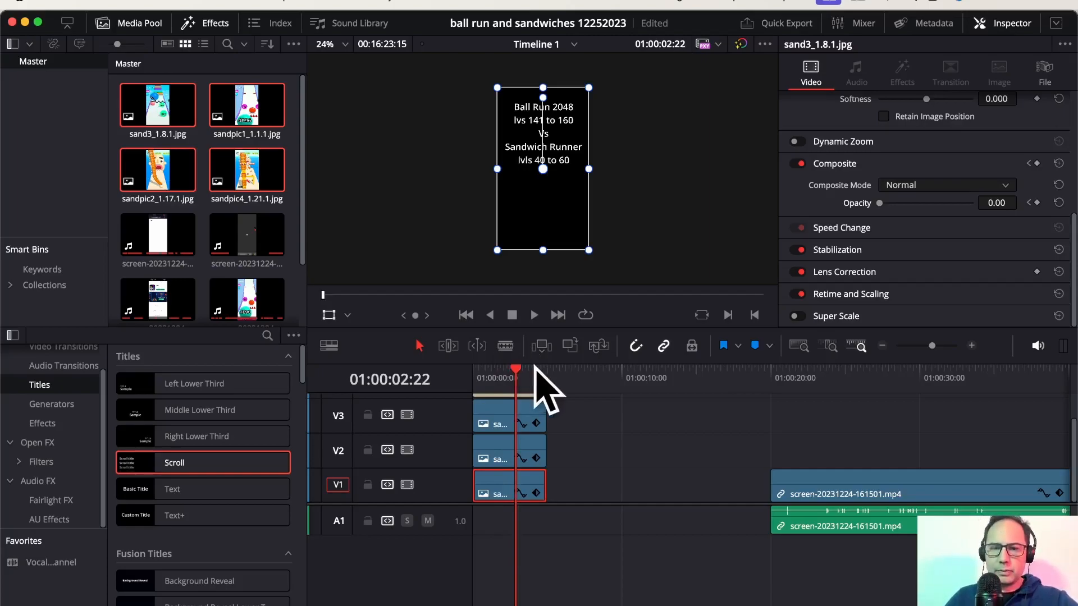
pyautogui.moveTo(515, 368); pyautogui.dragTo(497, 368)
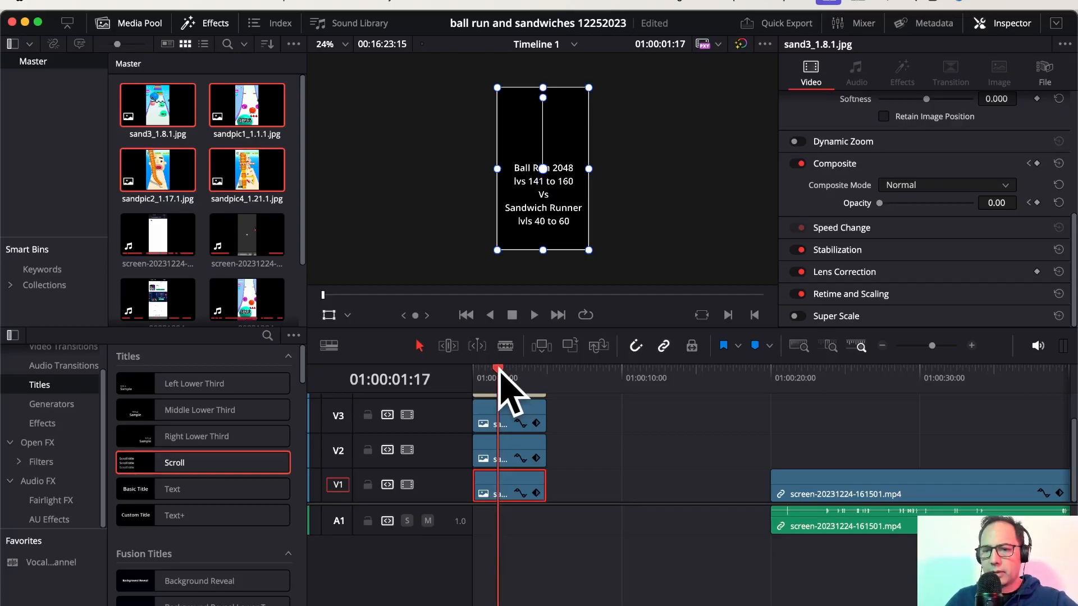
pyautogui.moveTo(497, 368); pyautogui.dragTo(505, 368)
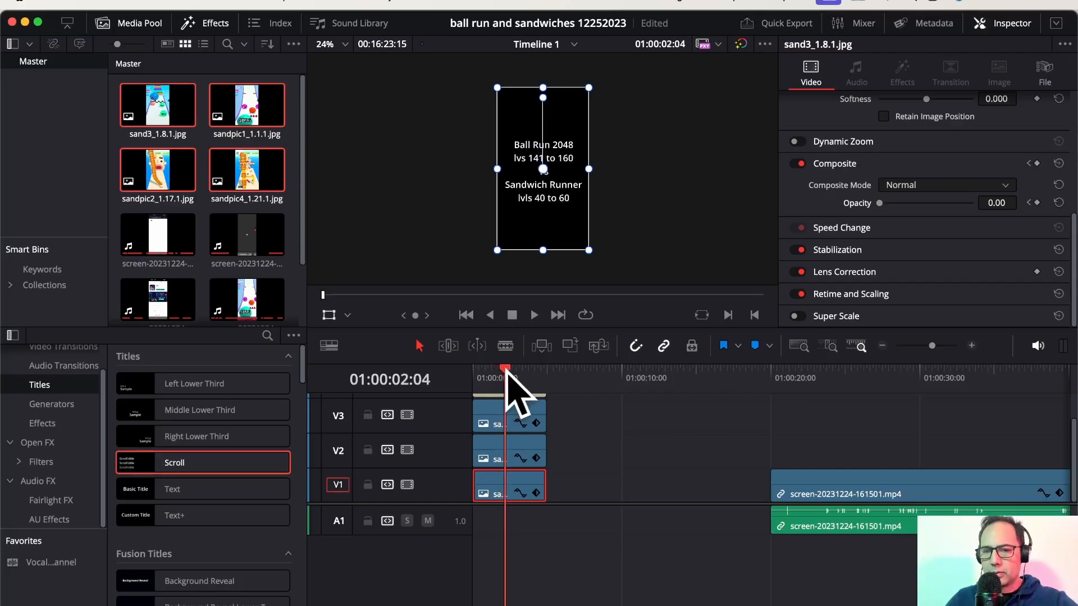
# - Extend the image clips on V3, V2 and V1 past the scroll title to about nine and a half seconds
pyautogui.click(536, 411)
pyautogui.moveTo(537, 412); pyautogui.dragTo(616, 413)
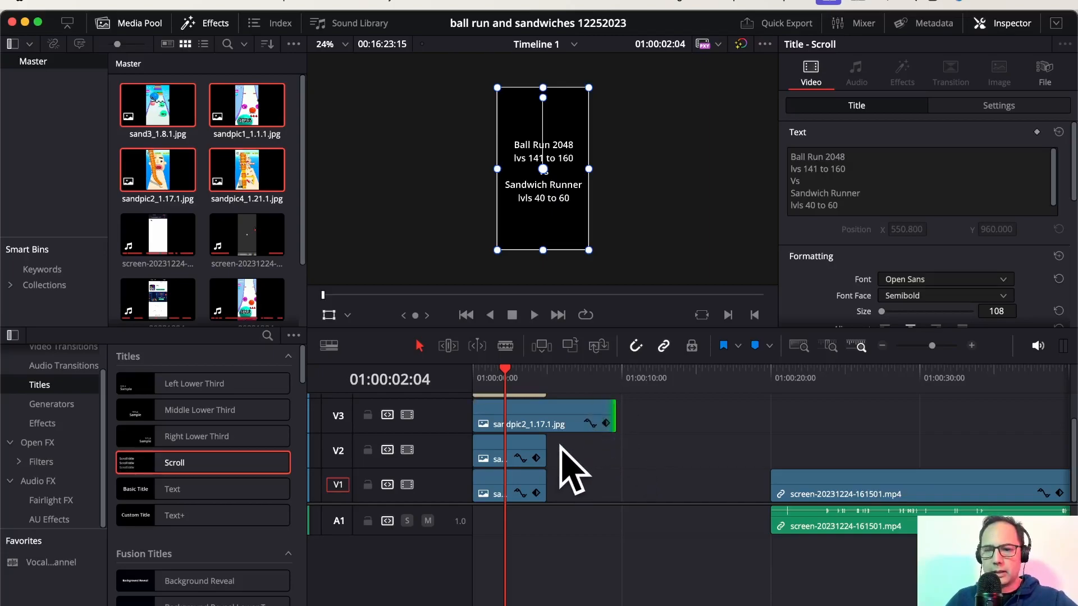
pyautogui.moveTo(544, 449); pyautogui.dragTo(616, 449)
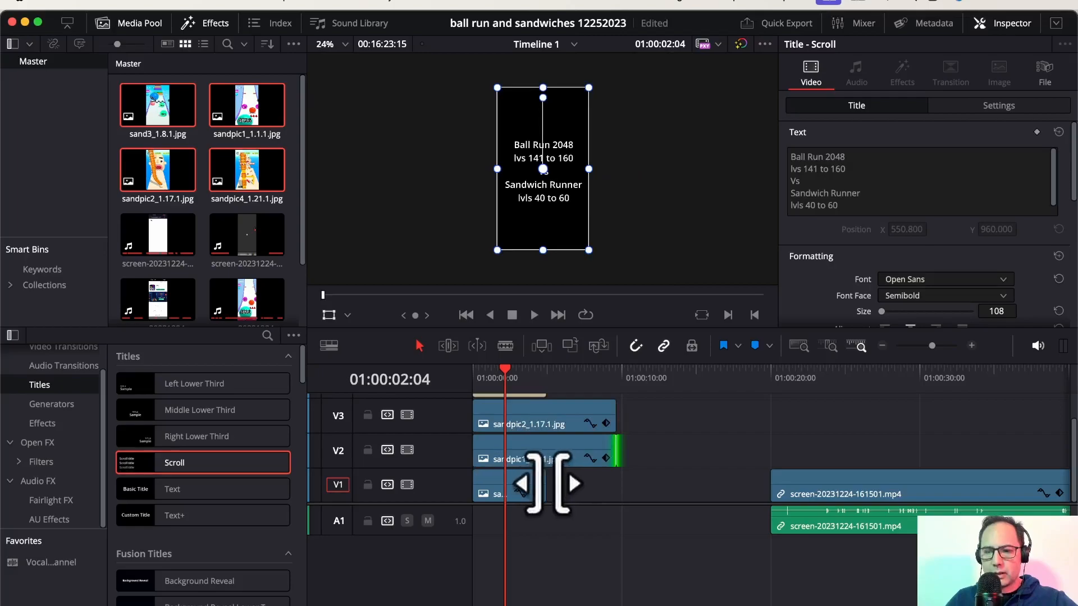
pyautogui.moveTo(545, 487); pyautogui.dragTo(615, 482)
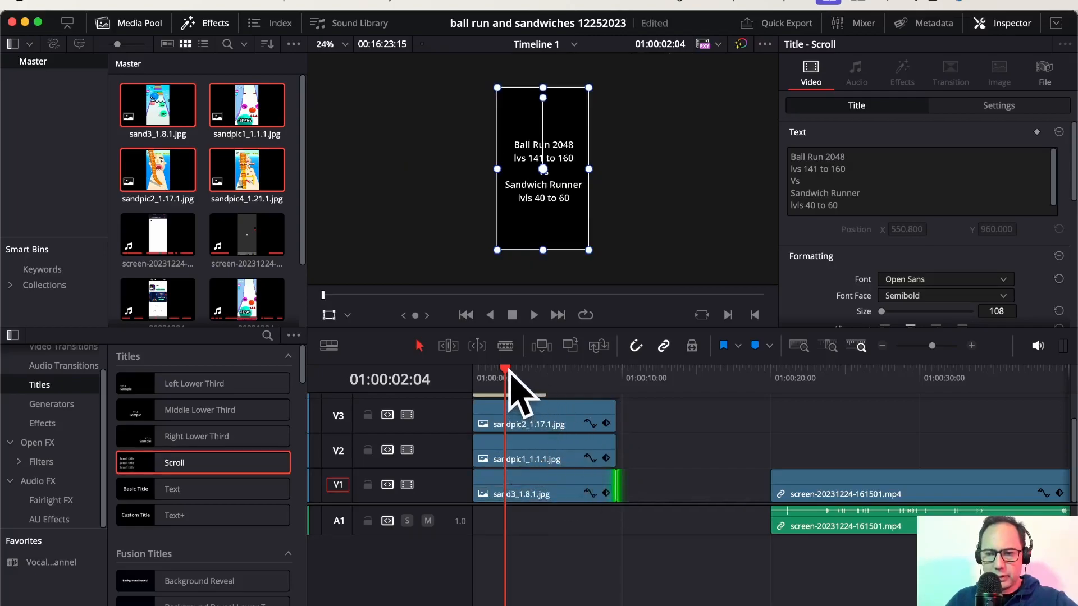
# - Keyframe the opacity of sandpic2_1.17.1.jpg on V3 at 100 at the two-second mark
pyautogui.moveTo(505, 373); pyautogui.dragTo(503, 371)
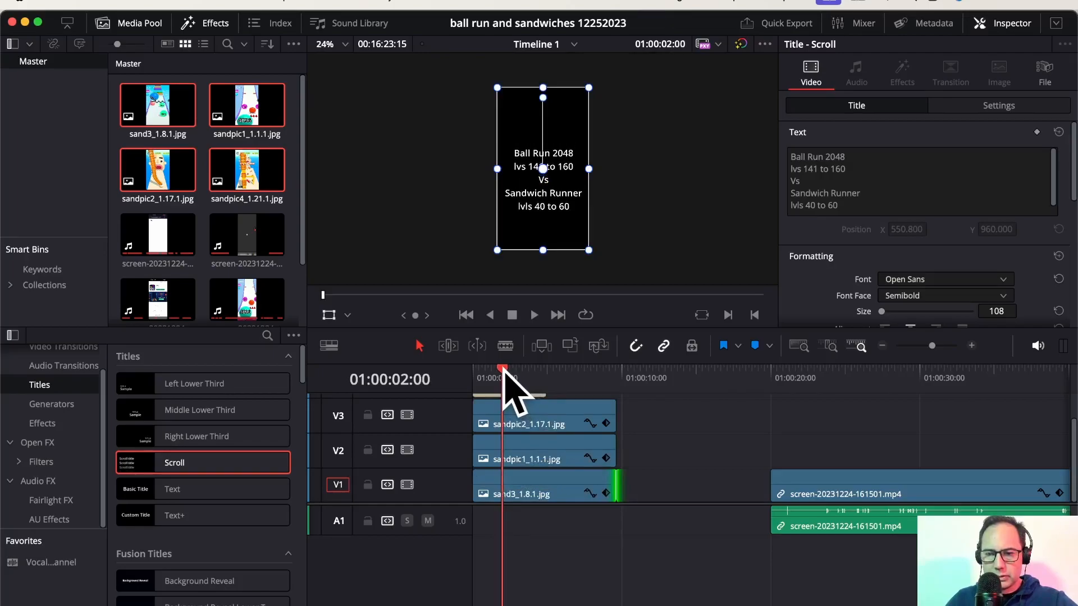
pyautogui.click(605, 423)
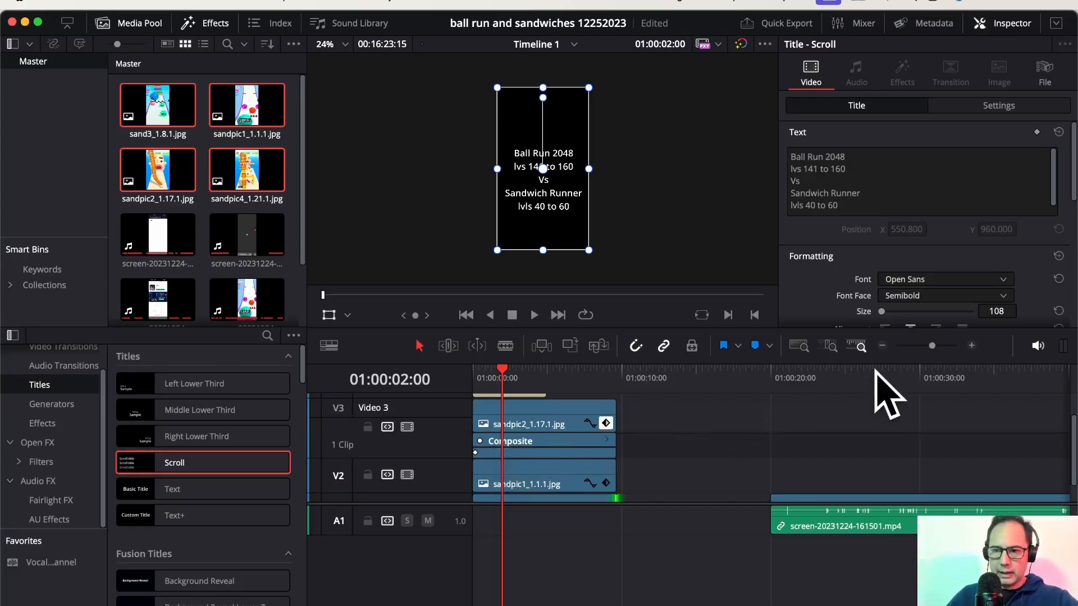
pyautogui.scroll(-3, 834, 298)
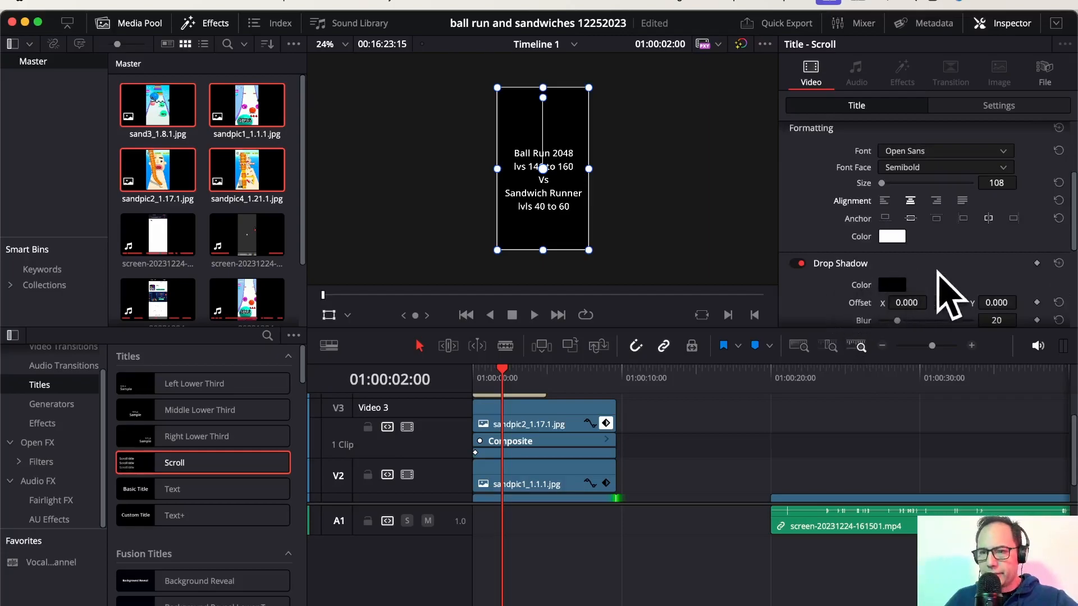
pyautogui.scroll(-3, 979, 291)
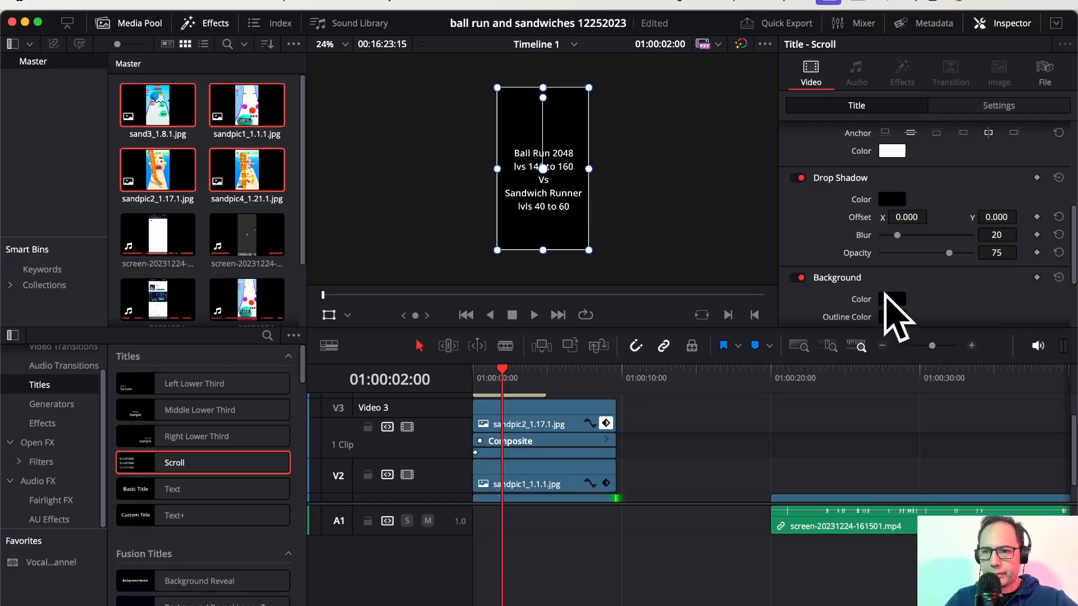
pyautogui.click(527, 411)
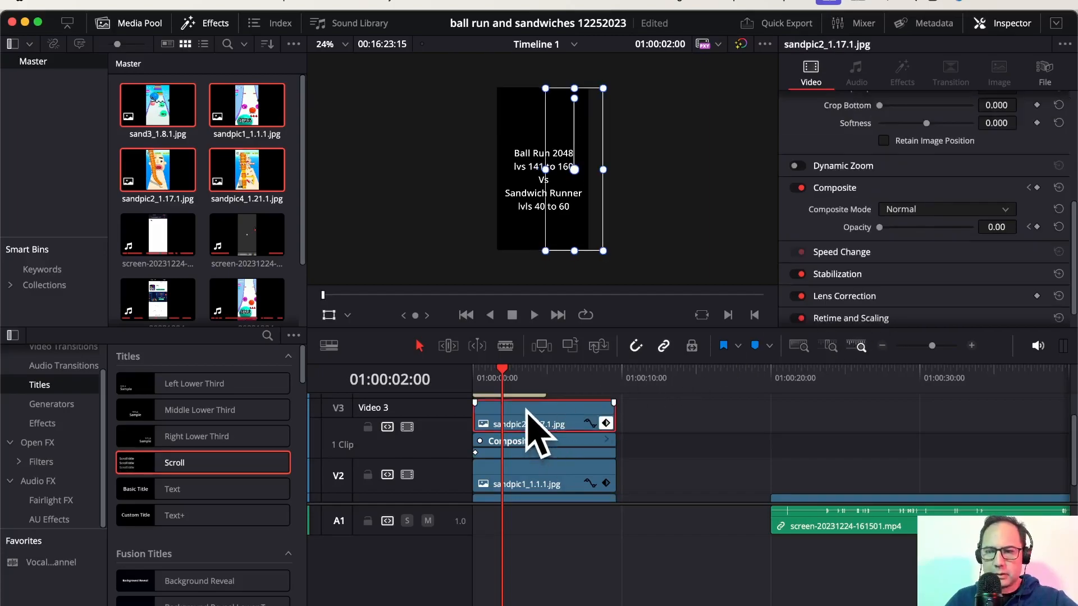
pyautogui.moveTo(879, 227); pyautogui.dragTo(920, 227)
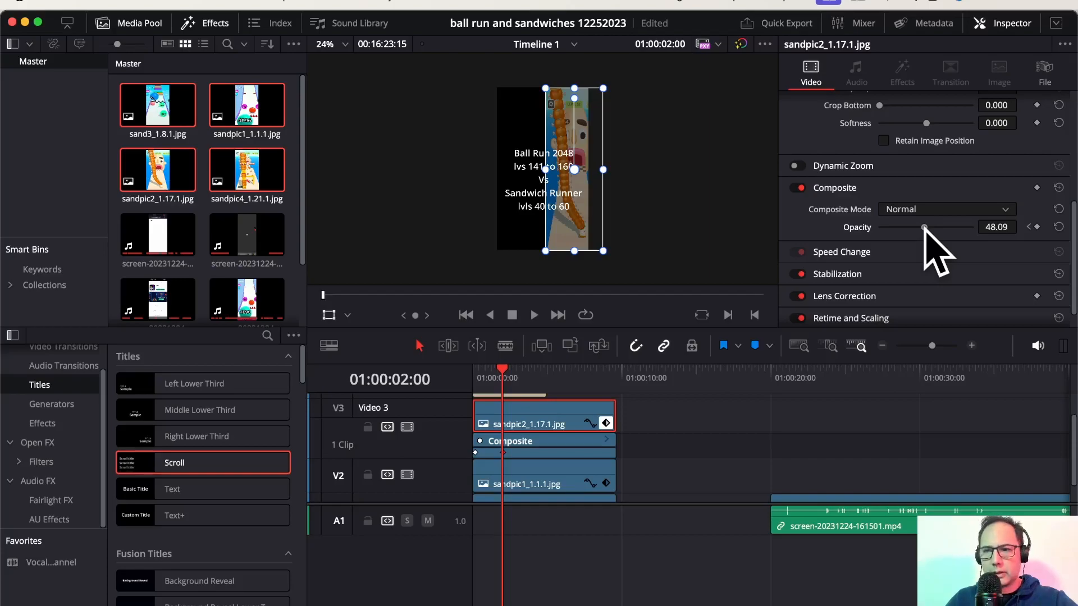
pyautogui.moveTo(926, 227); pyautogui.dragTo(972, 230)
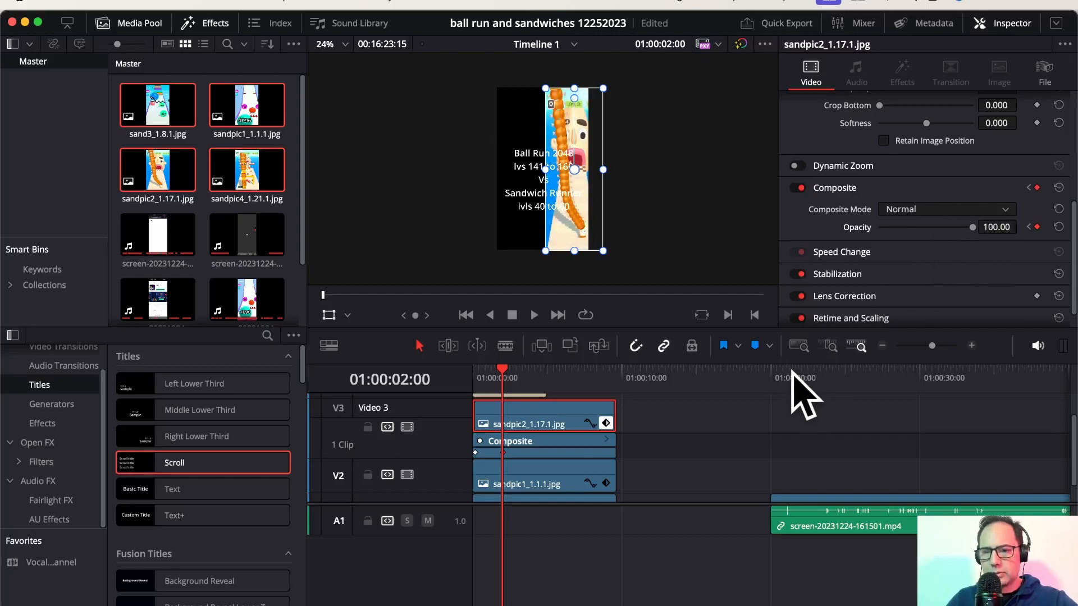
# - Keyframe the opacity of sandpic1_1.1.1.jpg on V2 at 100 at the two-second mark
pyautogui.scroll(-2, 534, 469)
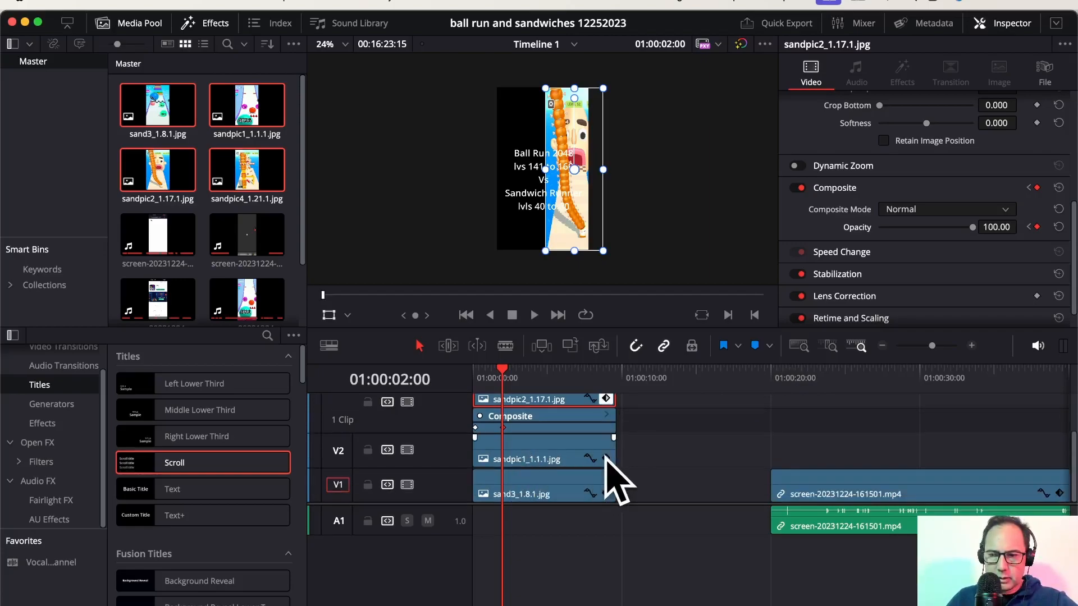
pyautogui.click(605, 458)
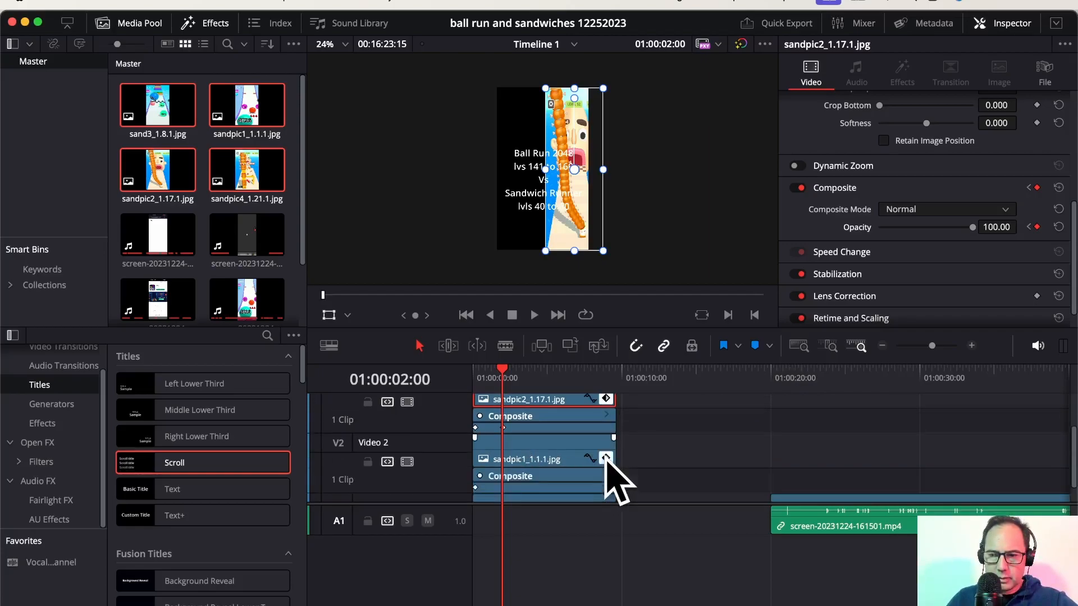
pyautogui.click(538, 457)
pyautogui.moveTo(883, 228); pyautogui.dragTo(989, 232)
# - Keyframe the opacity of sand3_1.8.1.jpg on V1 at 100 at the two-second mark
pyautogui.scroll(-2, 584, 461)
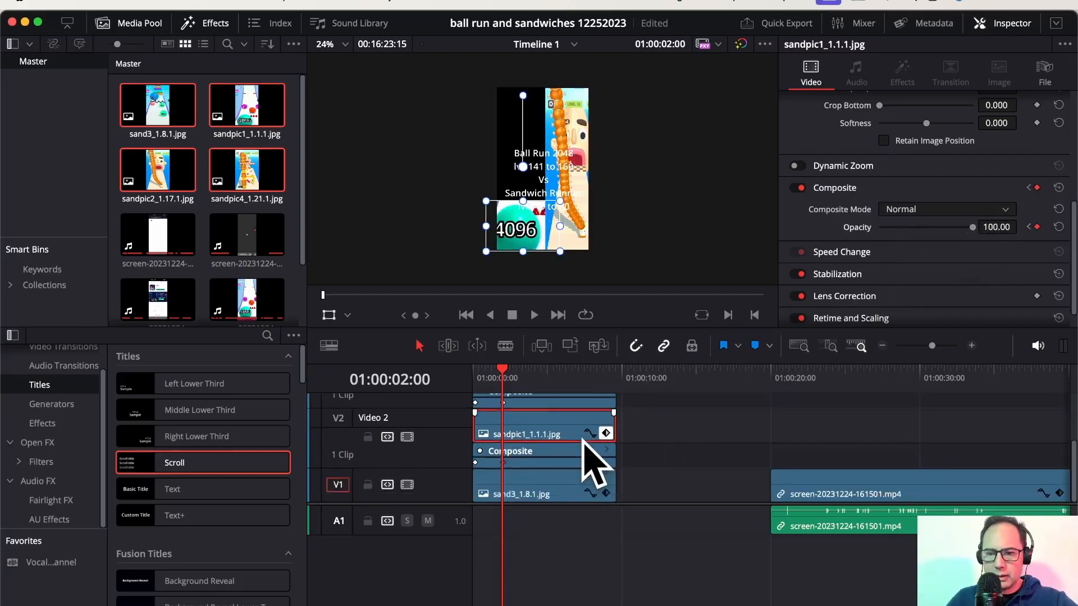
pyautogui.scroll(-1, 605, 493)
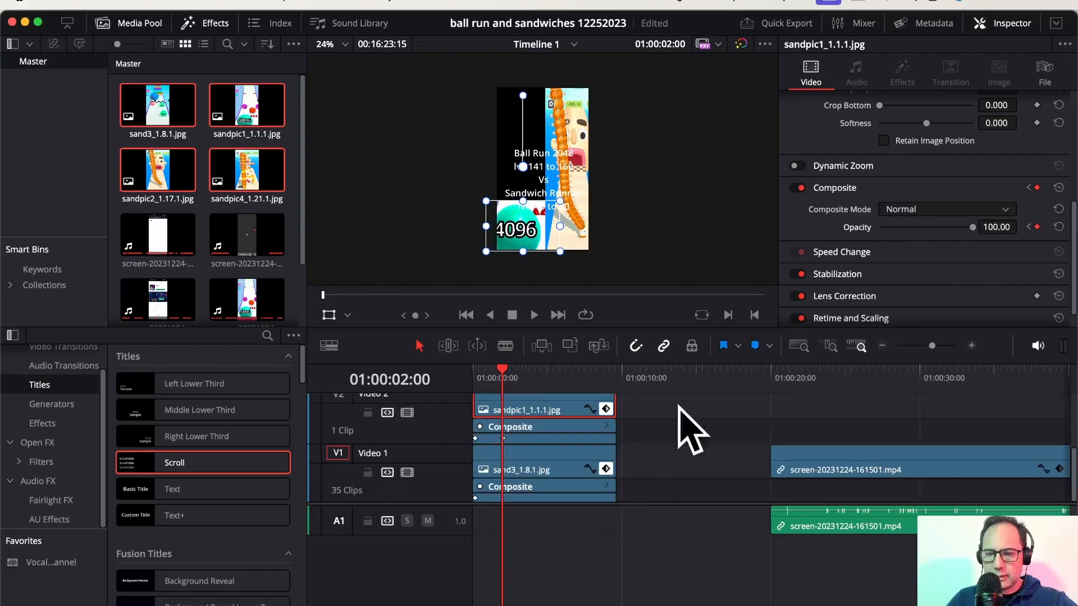
pyautogui.click(561, 473)
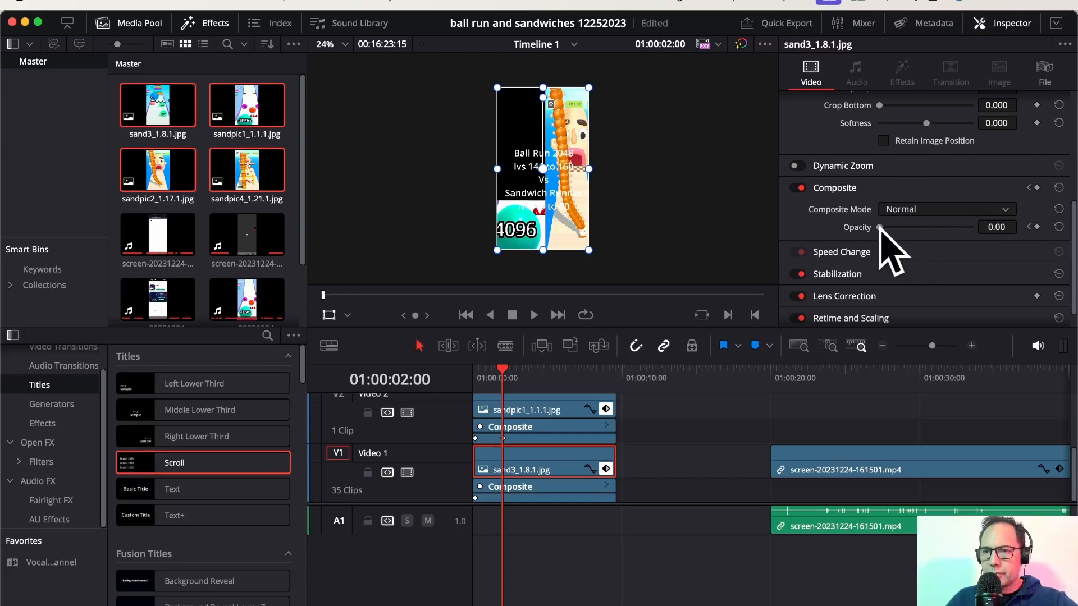
pyautogui.moveTo(881, 226); pyautogui.dragTo(1022, 230)
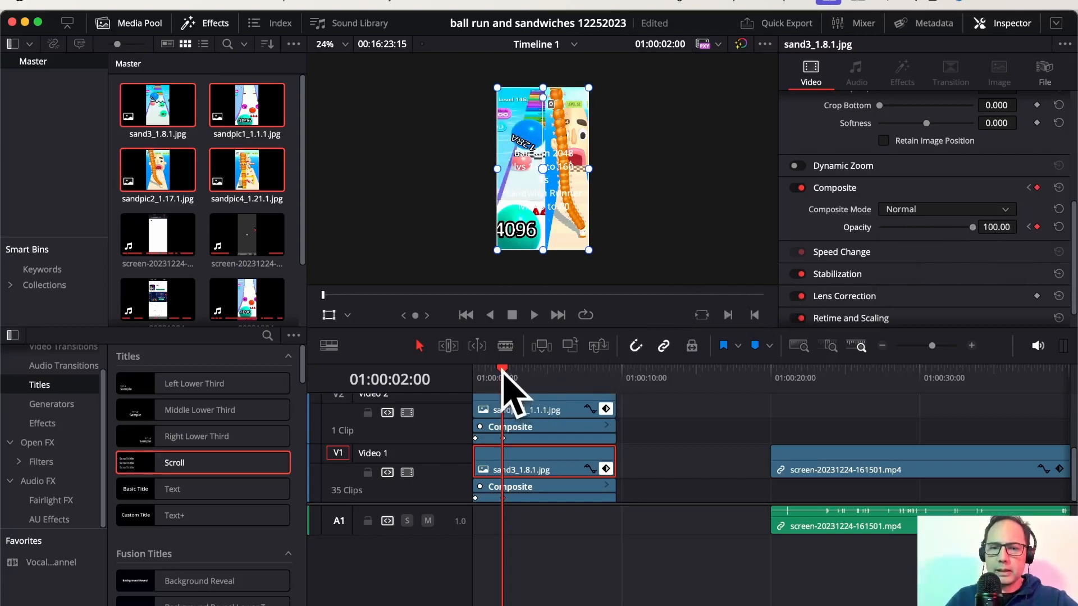
# - Play the intro twice from the timeline's start to check the collage fade-in against the scrolling title
pyautogui.moveTo(501, 380); pyautogui.dragTo(473, 371)
pyautogui.press('space')
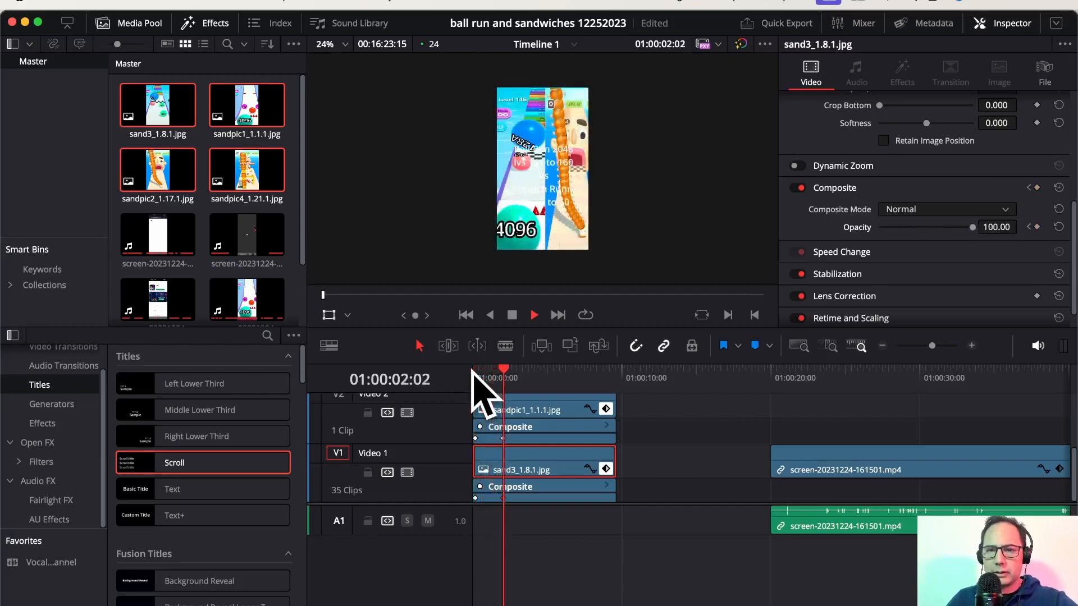
pyautogui.press('space')
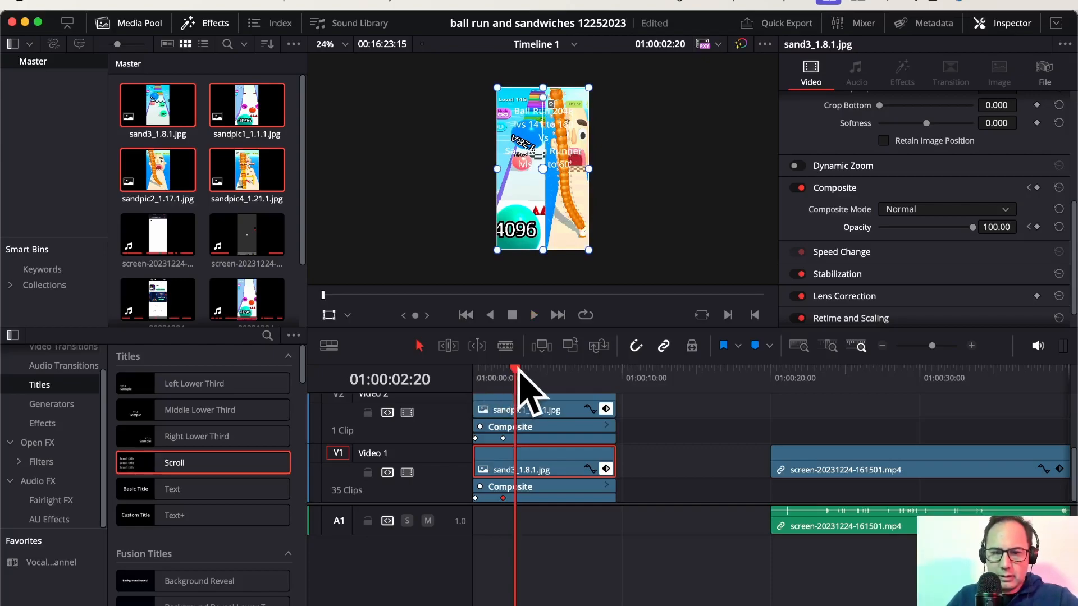
pyautogui.click(473, 371)
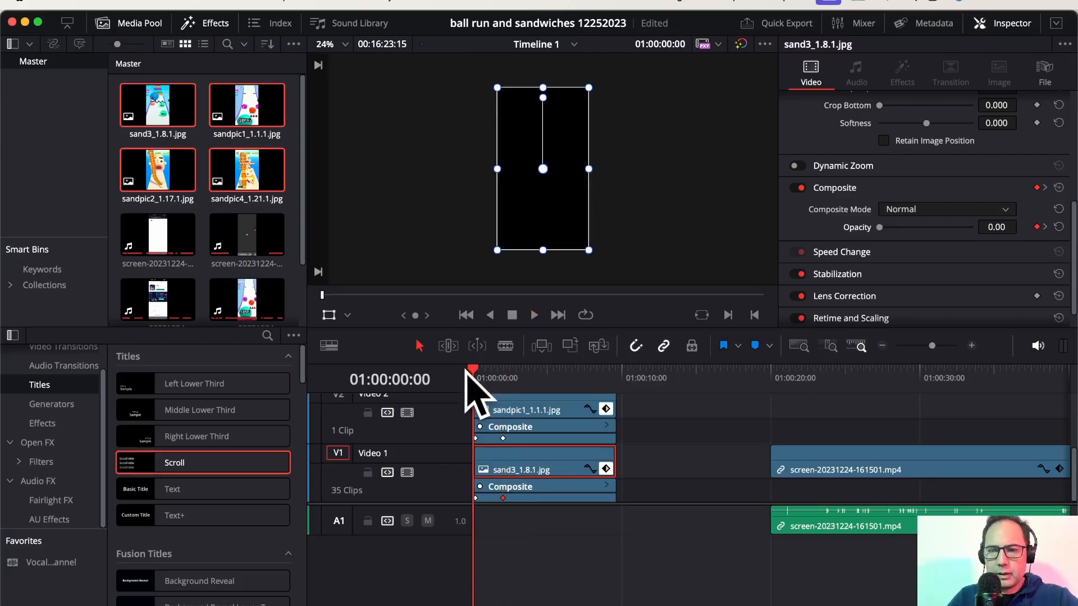
pyautogui.press('space')
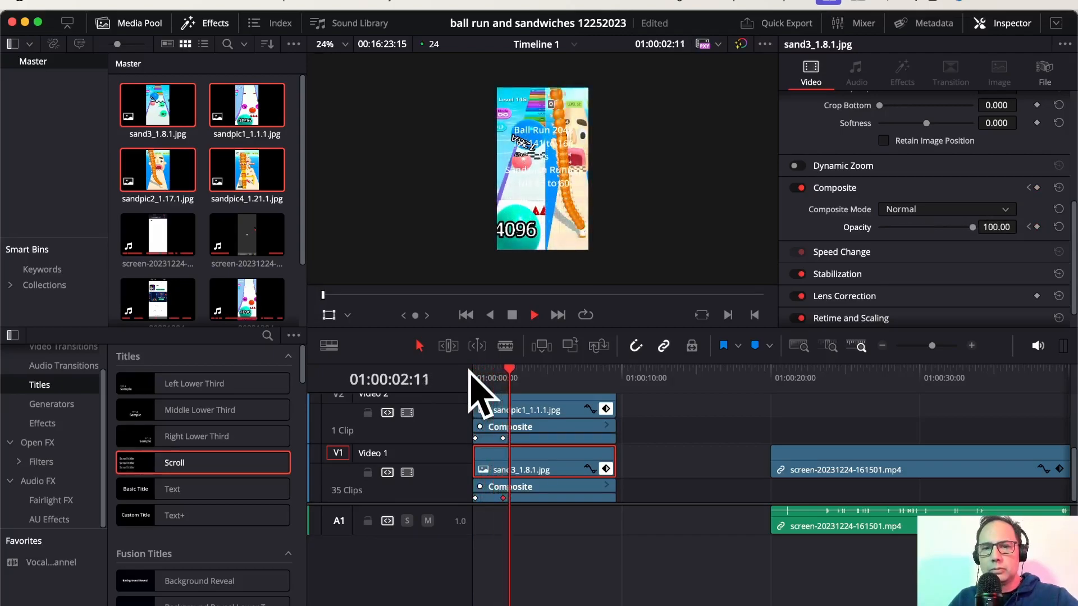
pyautogui.press('space')
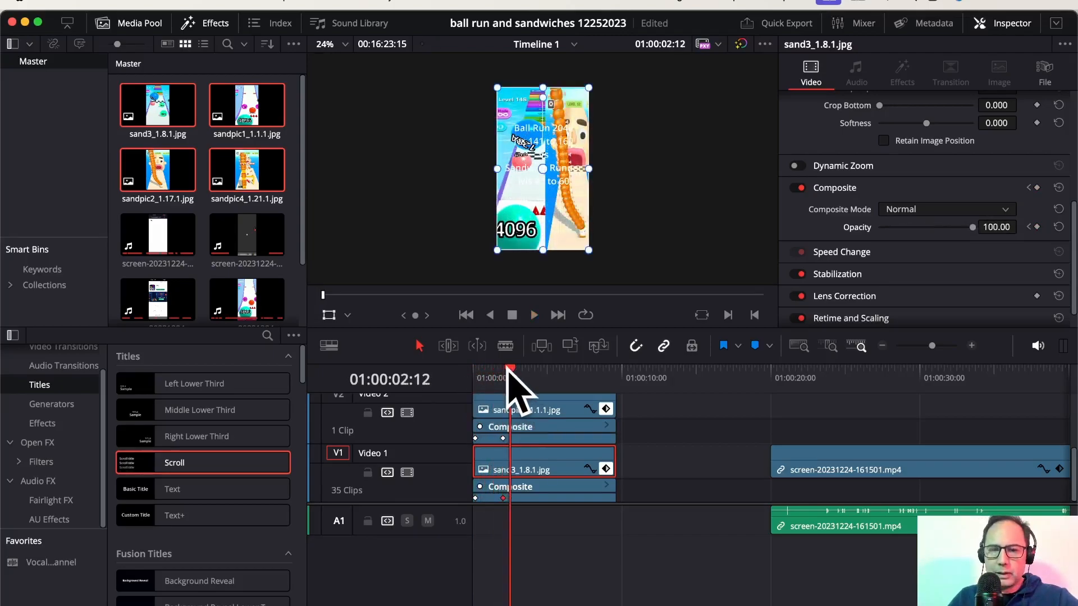
# - Shift the image clips on V2, V1 and V3 to start at one second and play the intro from the start
pyautogui.click(473, 371)
pyautogui.click(516, 399)
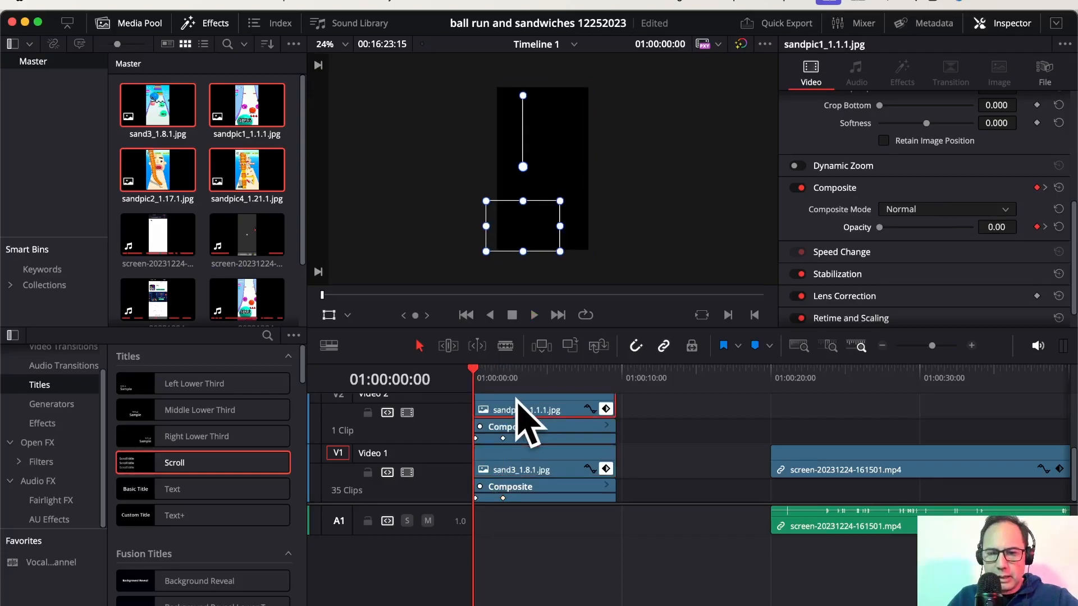
pyautogui.moveTo(521, 400); pyautogui.dragTo(551, 400)
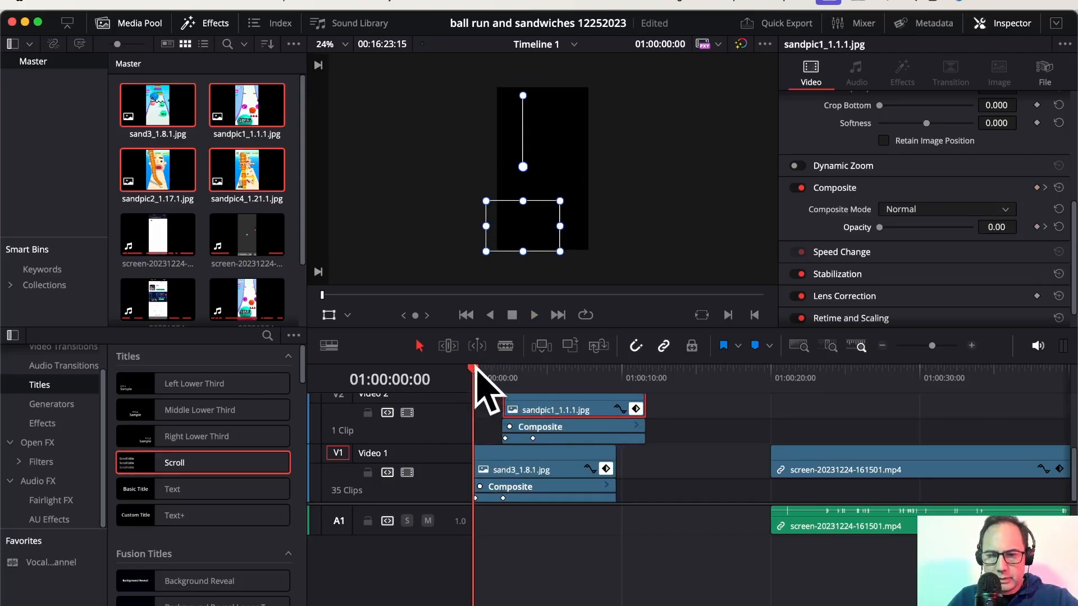
pyautogui.click(493, 370)
pyautogui.moveTo(492, 371); pyautogui.dragTo(487, 372)
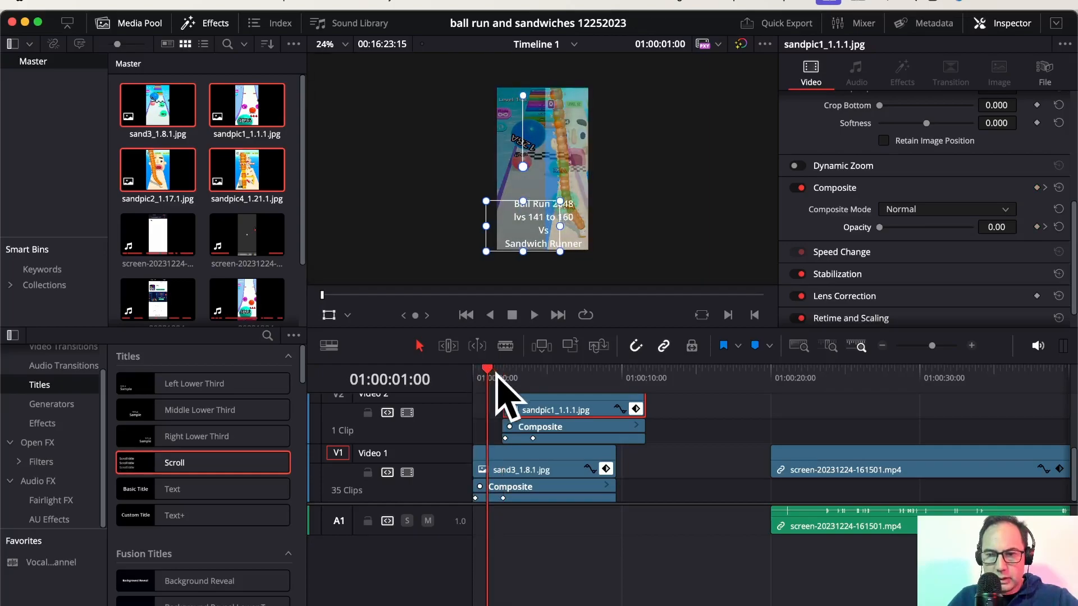
pyautogui.moveTo(532, 415); pyautogui.dragTo(524, 414)
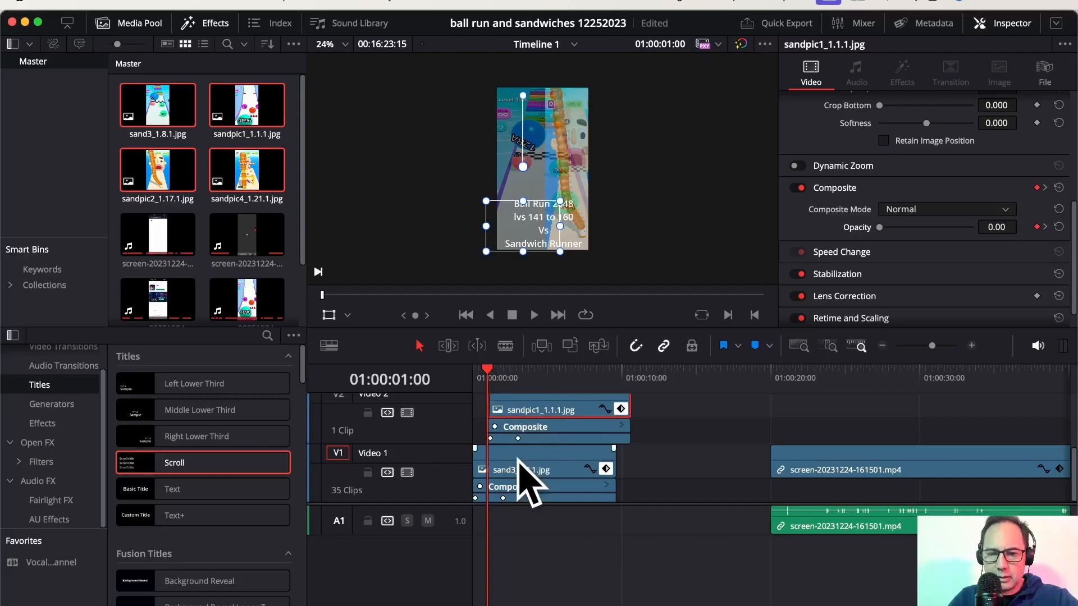
pyautogui.moveTo(517, 464); pyautogui.dragTo(542, 447)
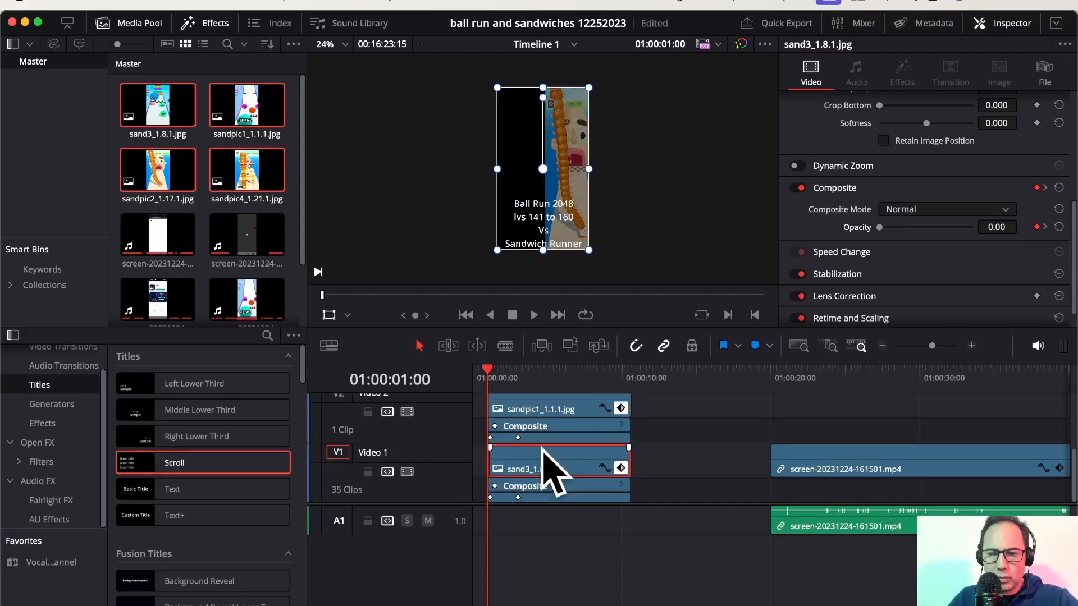
pyautogui.scroll(2, 553, 471)
pyautogui.click(550, 444)
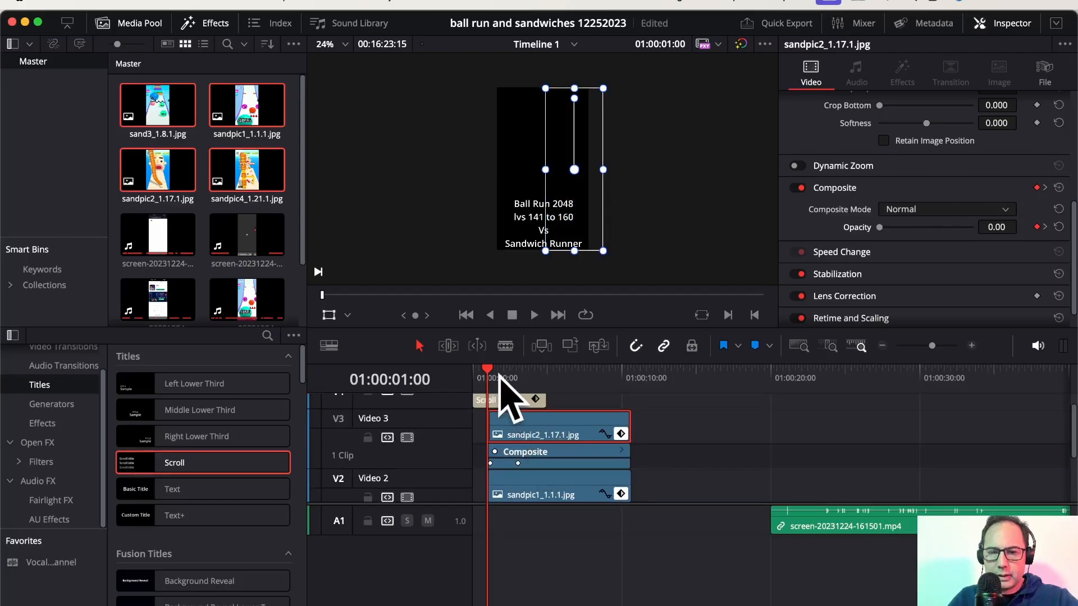
pyautogui.click(473, 369)
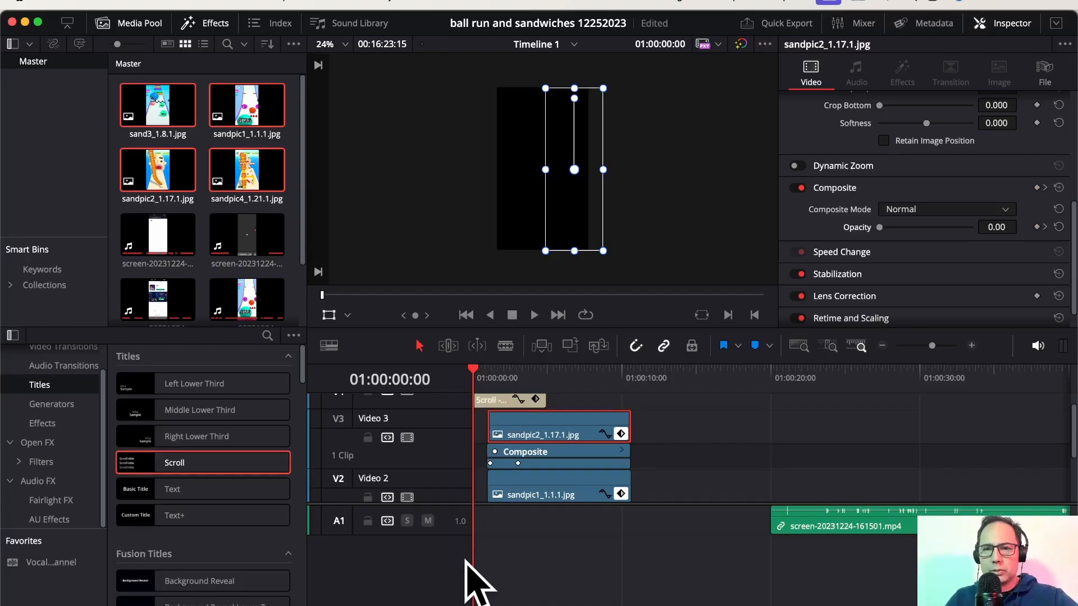
pyautogui.press('space')
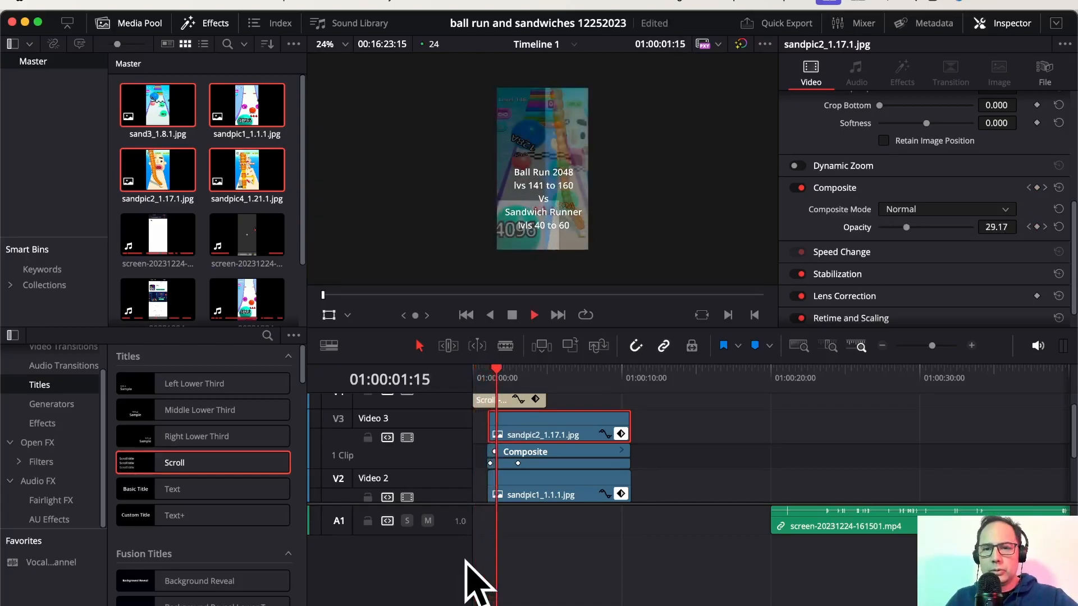
pyautogui.press('space')
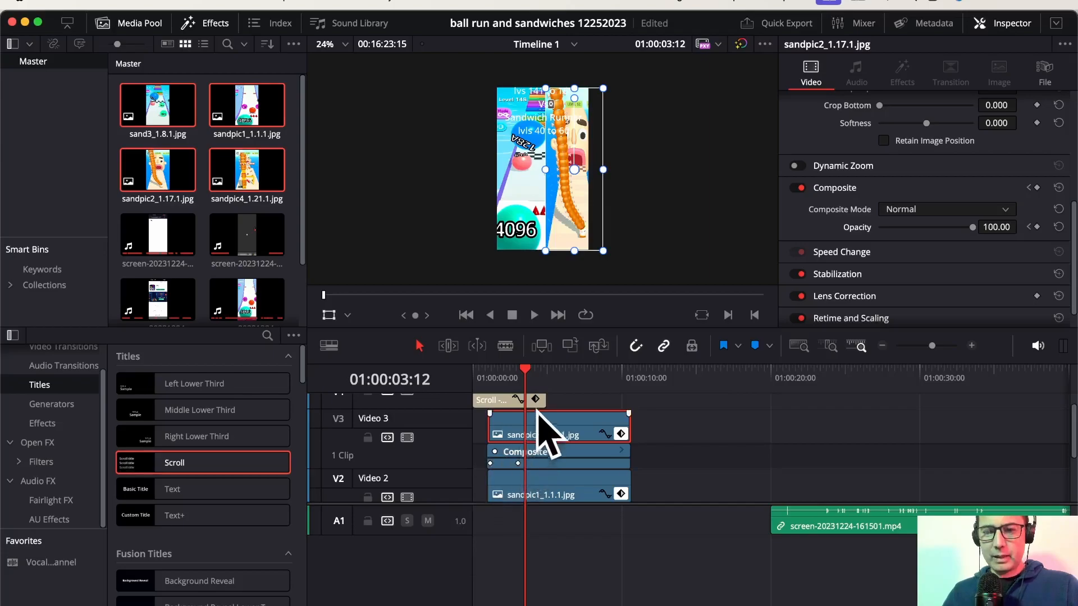
# - Extend the scroll title clip to about six seconds and replay the intro from the start
pyautogui.moveTo(532, 402); pyautogui.dragTo(567, 402)
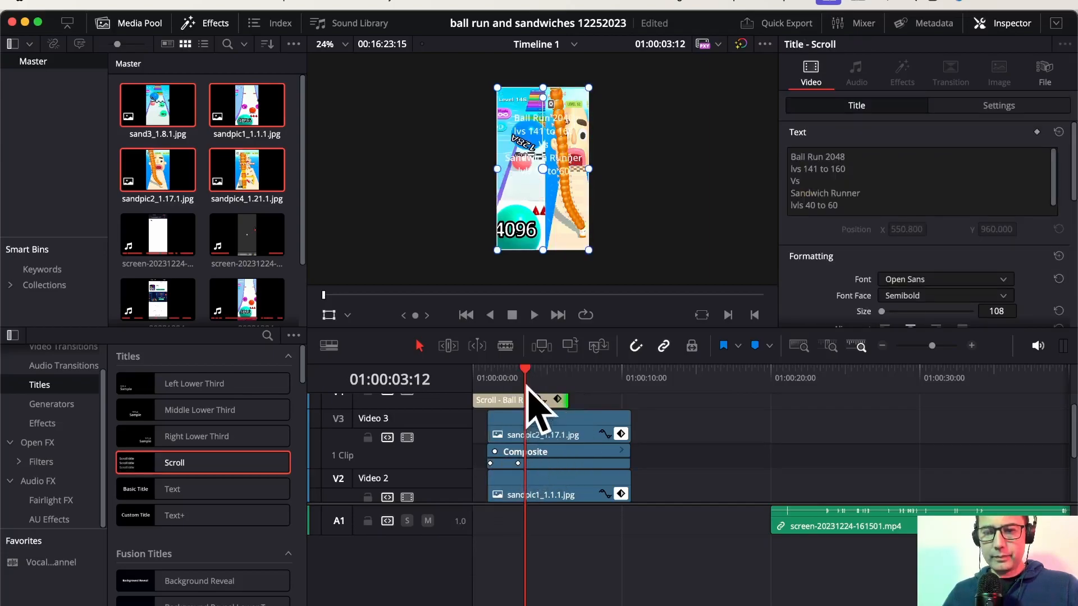
pyautogui.click(504, 374)
pyautogui.moveTo(504, 373); pyautogui.dragTo(449, 397)
pyautogui.press('space')
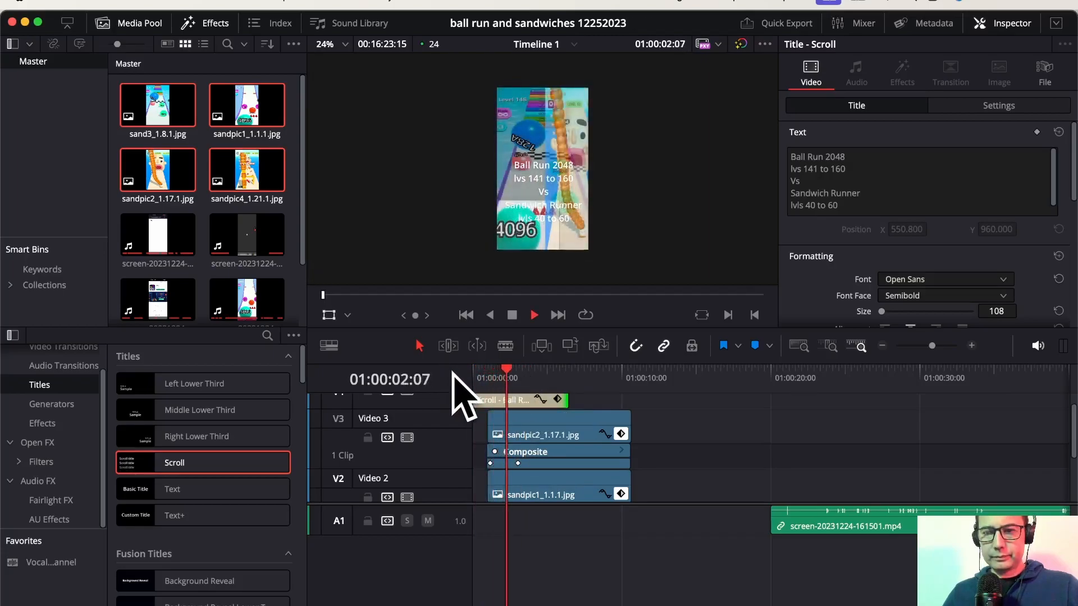
pyautogui.press('space')
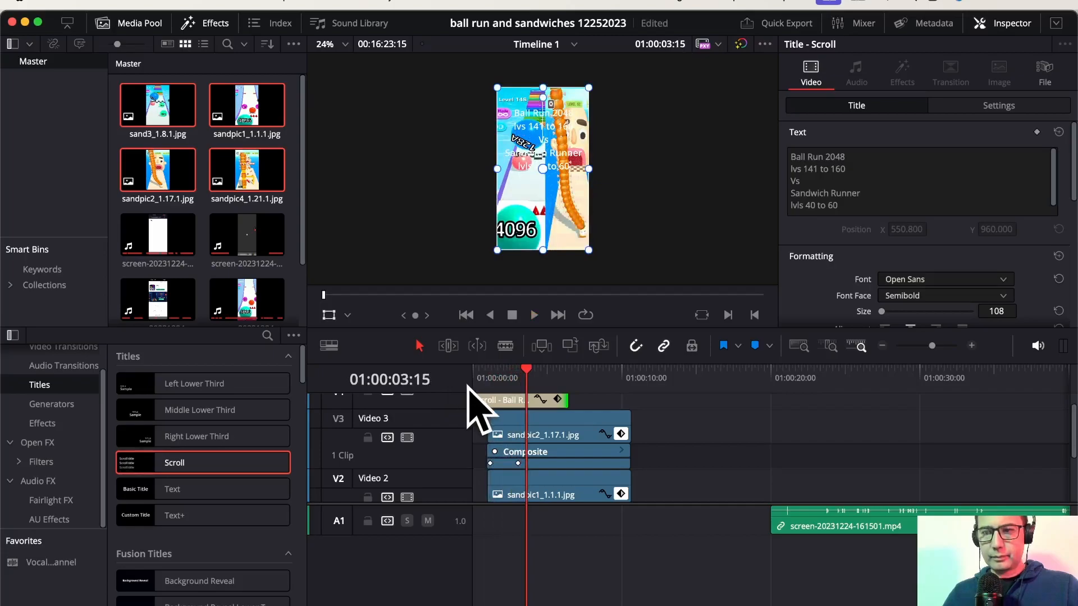
# - Change the scroll title's level lines to "LVLS 141 to 160" and "LVLS 40 to 60" and replay the intro
pyautogui.click(792, 174)
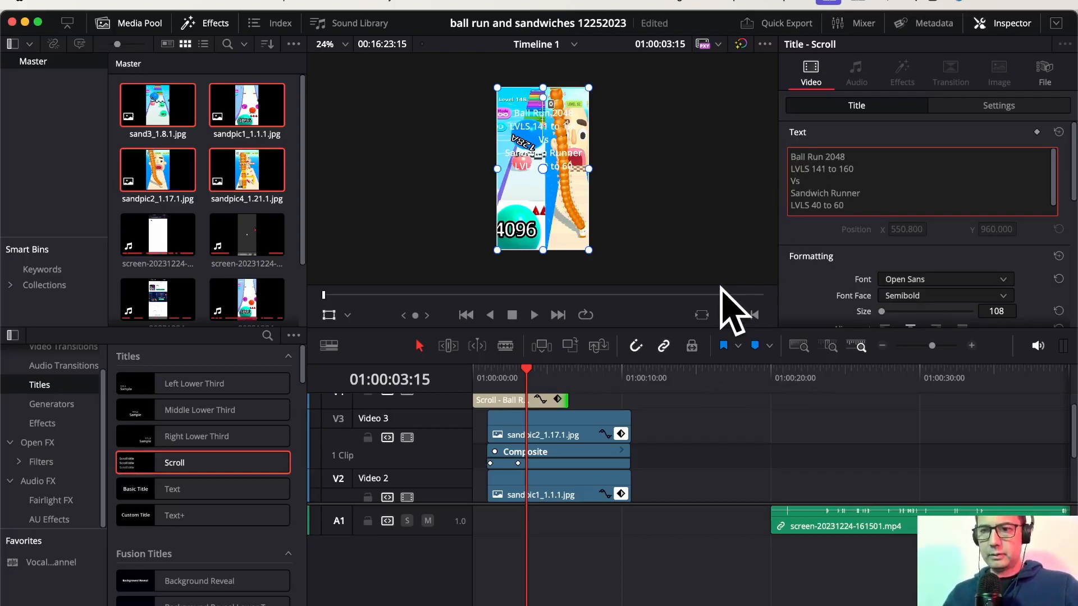
pyautogui.click(475, 372)
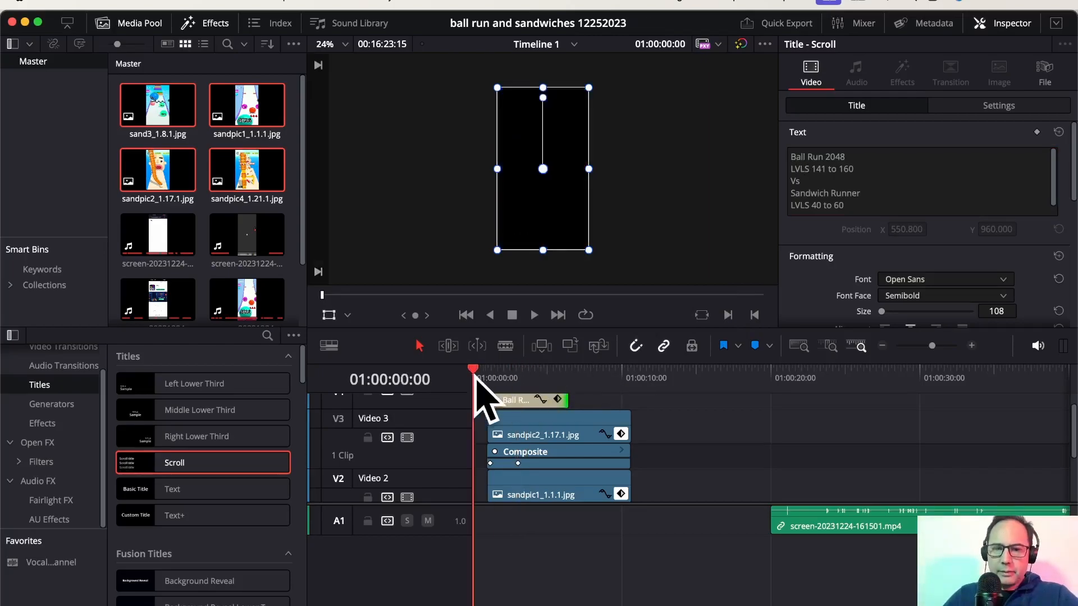
pyautogui.press('space')
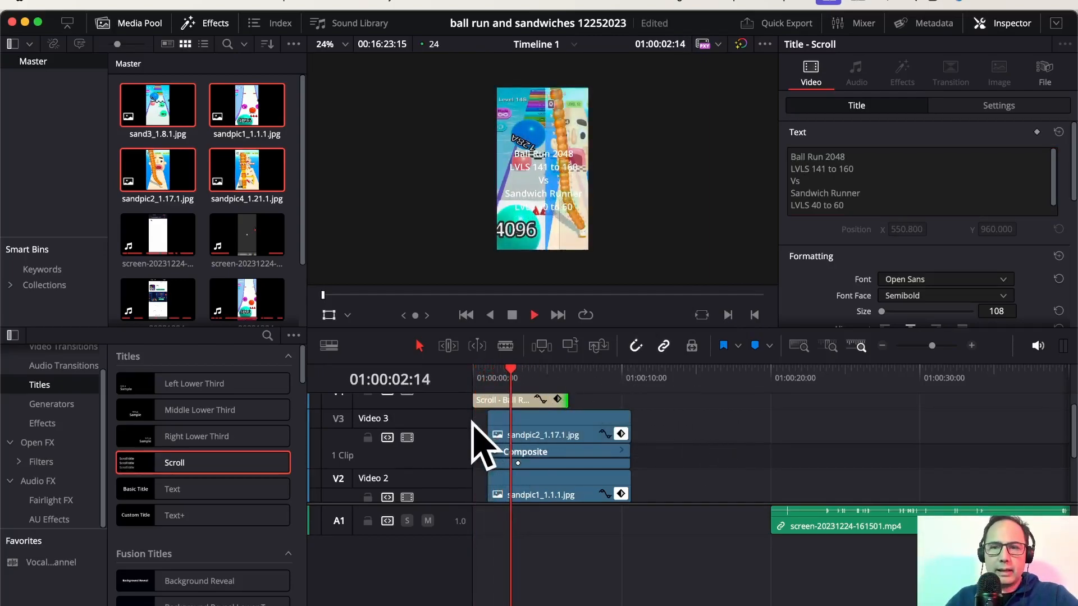
pyautogui.press('space')
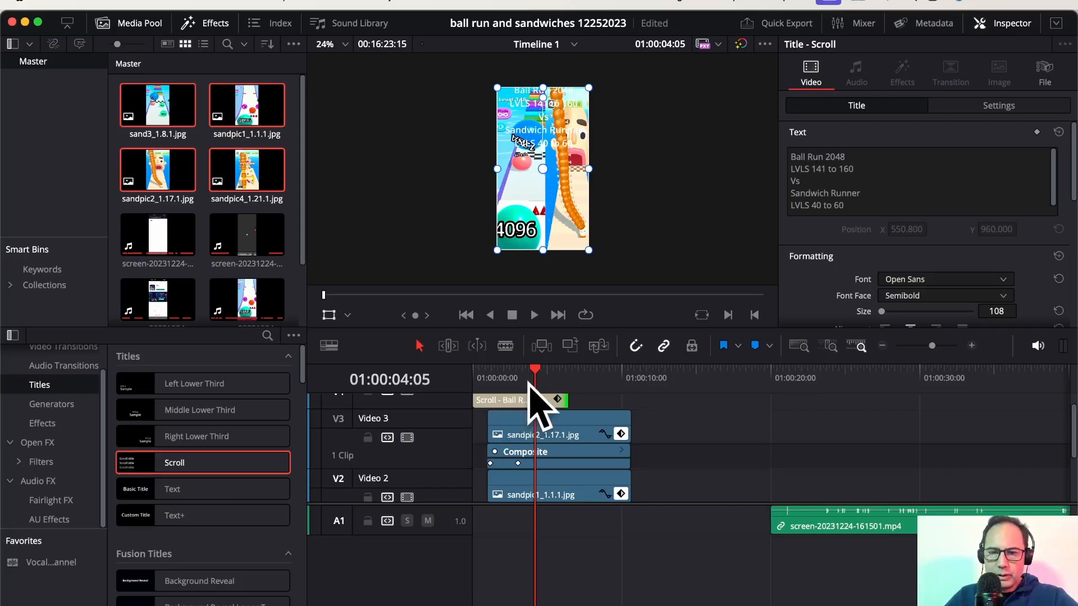
pyautogui.press('[')
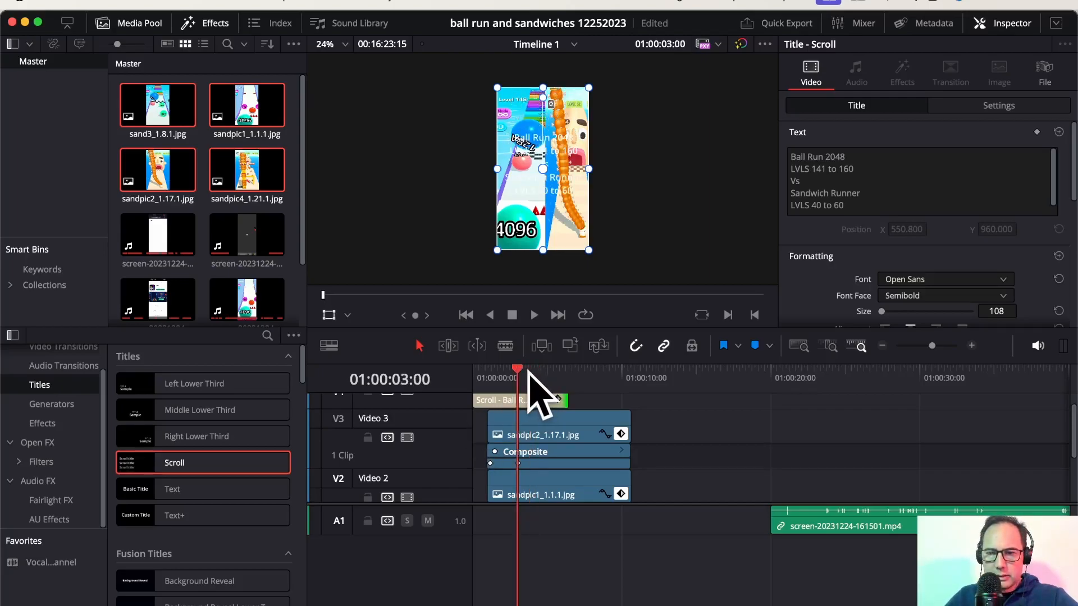
# - Trim the end of the scroll title clip on V4 to 01:00:06:00
pyautogui.moveTo(528, 371); pyautogui.dragTo(563, 374)
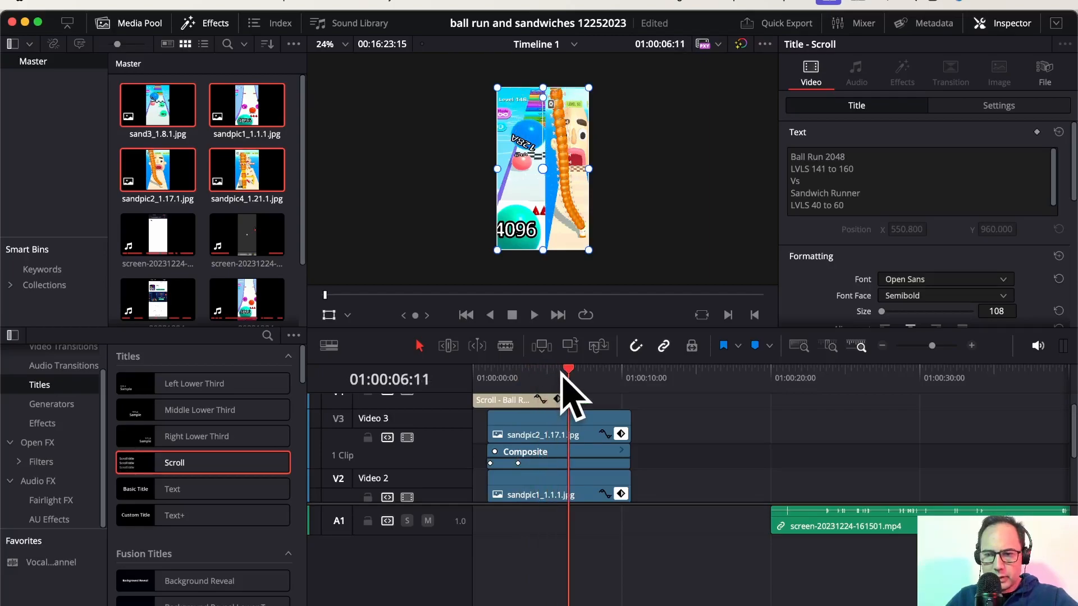
pyautogui.click(568, 428)
pyautogui.moveTo(568, 405); pyautogui.dragTo(566, 405)
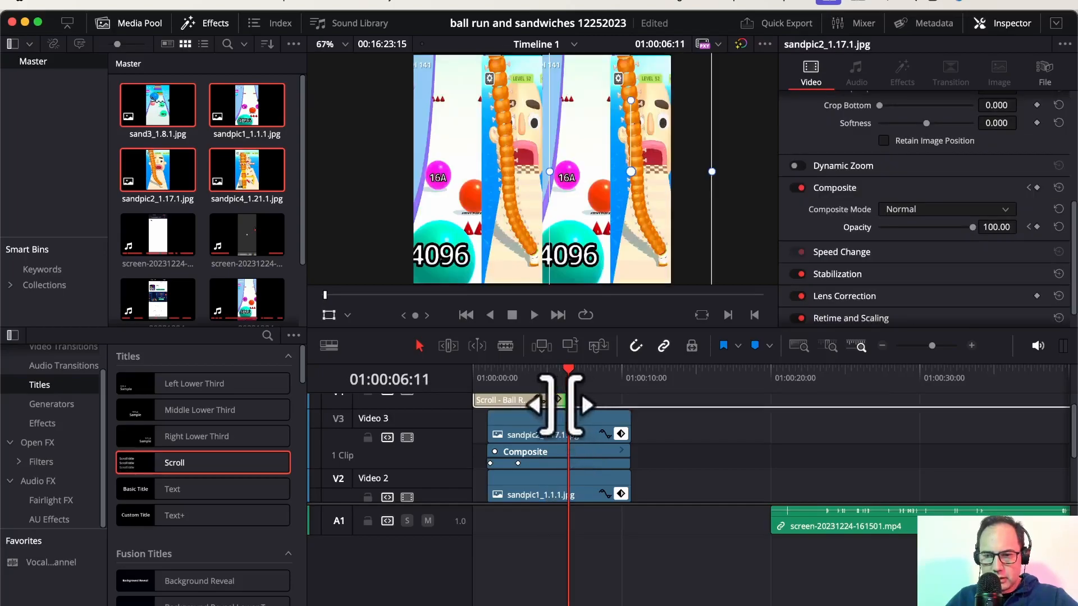
pyautogui.scroll(-1, 595, 407)
pyautogui.scroll(2, 590, 406)
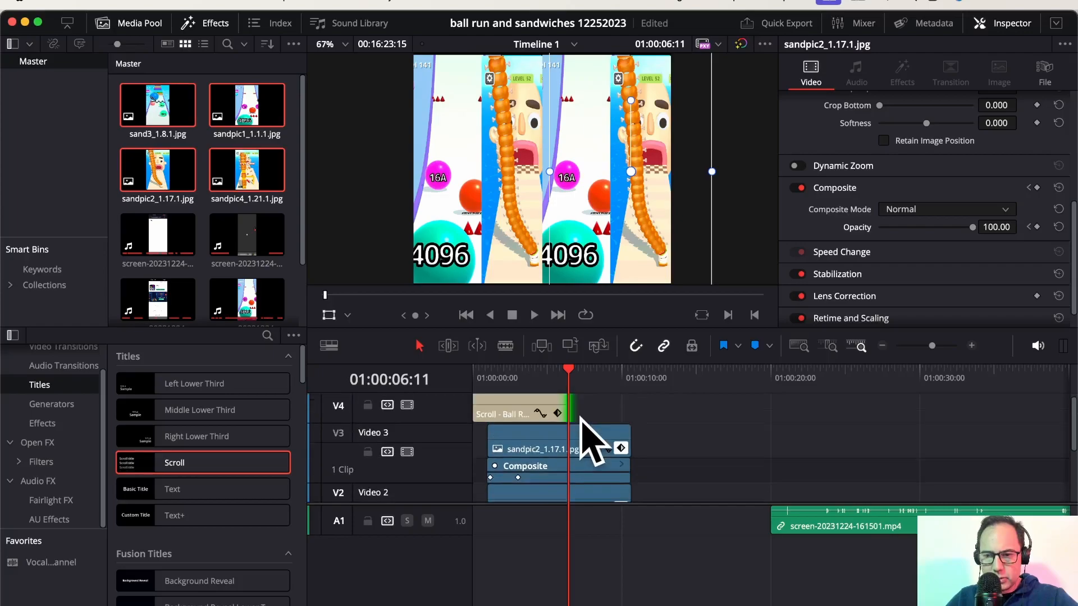
pyautogui.moveTo(568, 368); pyautogui.dragTo(518, 368)
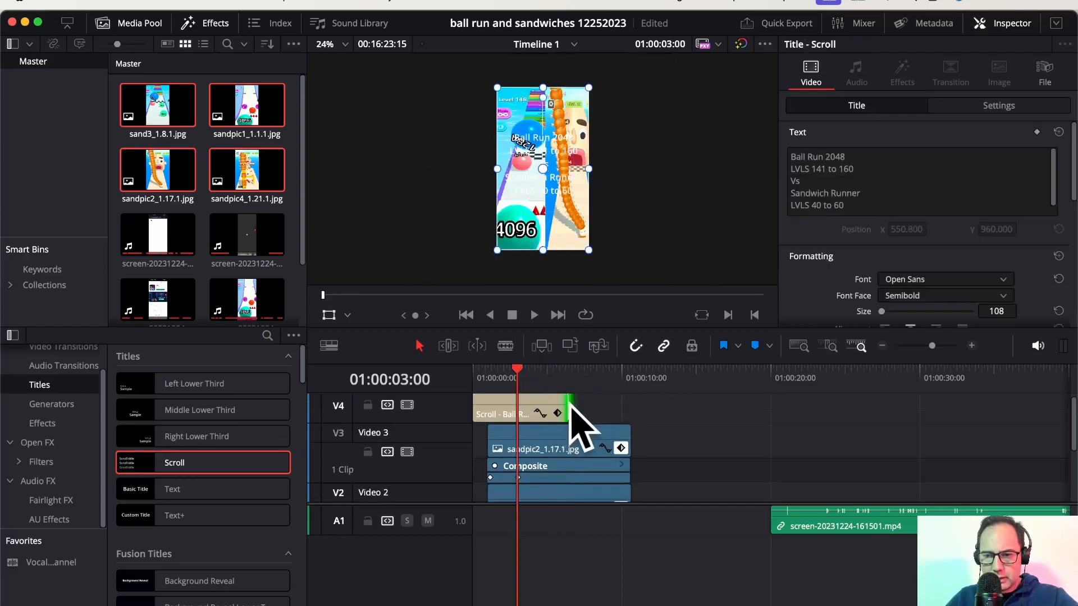
pyautogui.moveTo(568, 405); pyautogui.dragTo(564, 406)
pyautogui.click(565, 374)
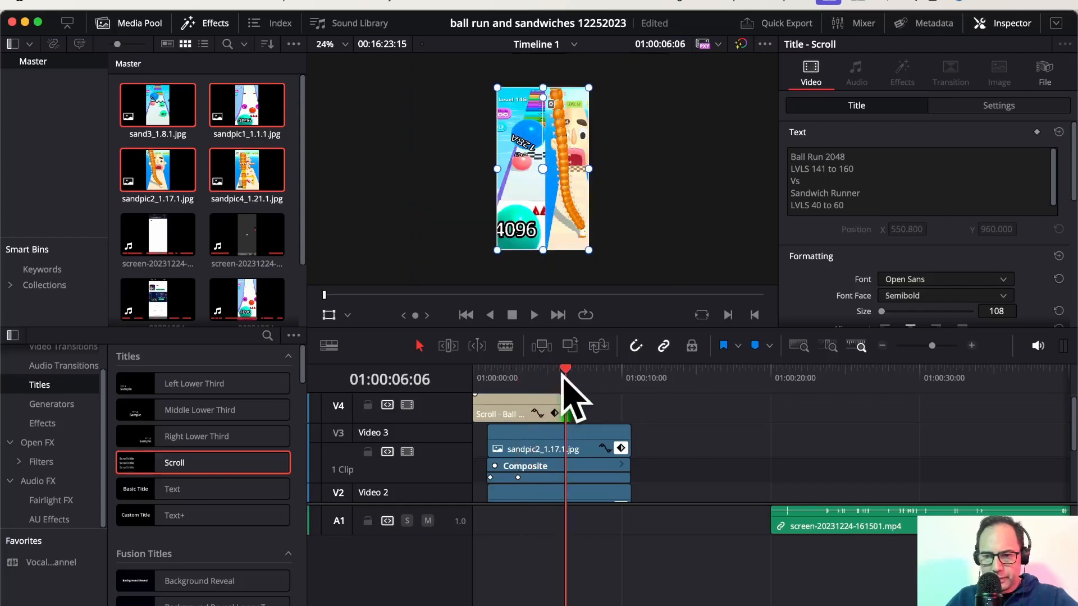
pyautogui.click(971, 345)
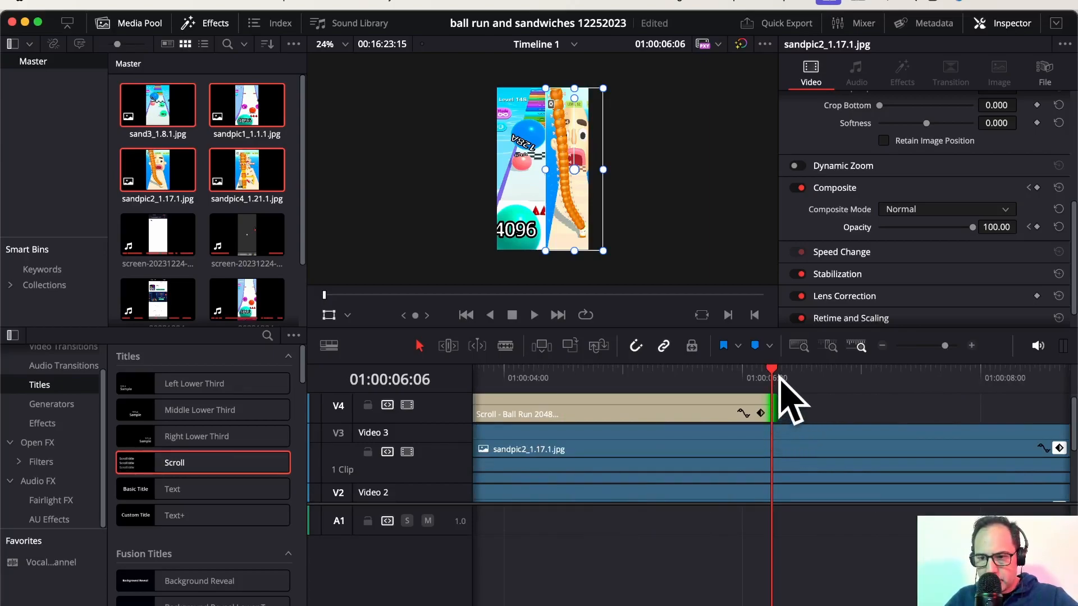
pyautogui.click(748, 372)
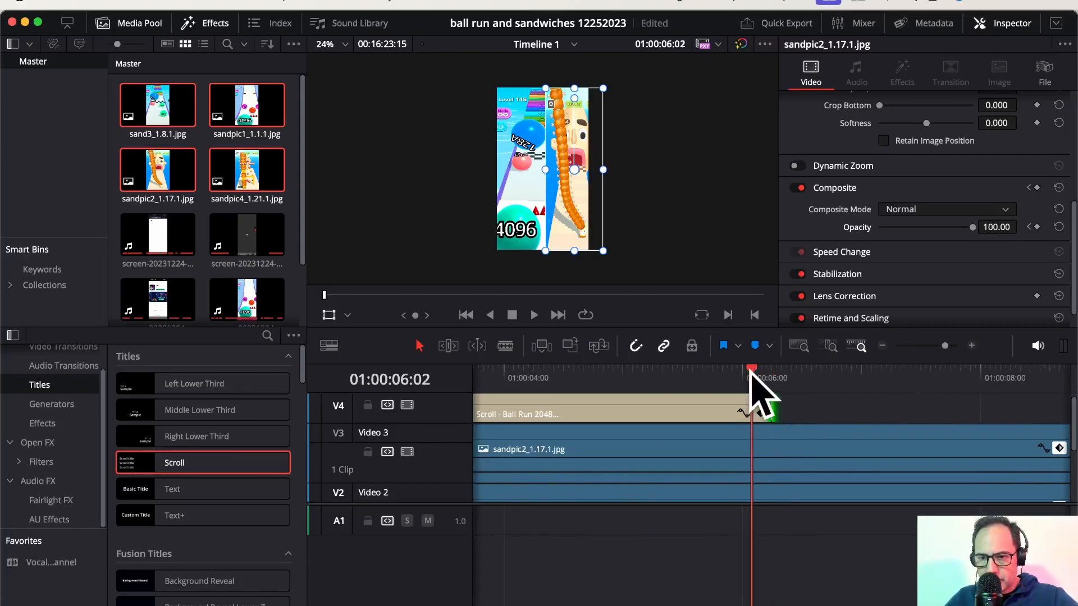
pyautogui.moveTo(747, 407)
pyautogui.mouseDown()
pyautogui.moveTo(766, 405)
pyautogui.moveTo(753, 405)
pyautogui.moveTo(752, 420)
pyautogui.mouseUp()
pyautogui.click(793, 469)
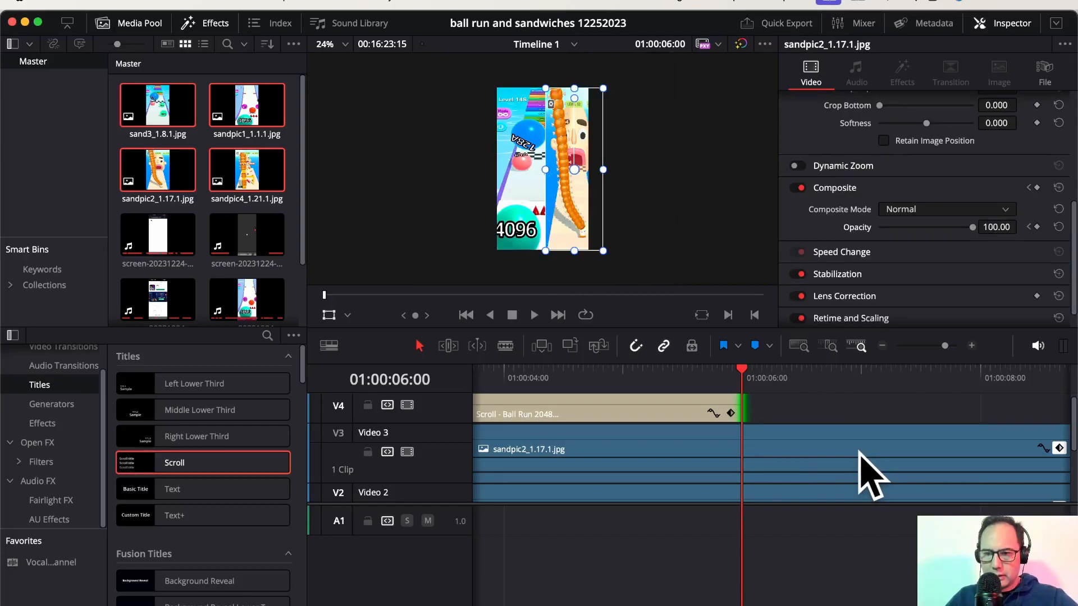
# - Add opacity keyframes at 100 to the image clips on V3, V2 and V1 at 01:00:06:00
pyautogui.scroll(-2, 869, 477)
pyautogui.scroll(3, 858, 473)
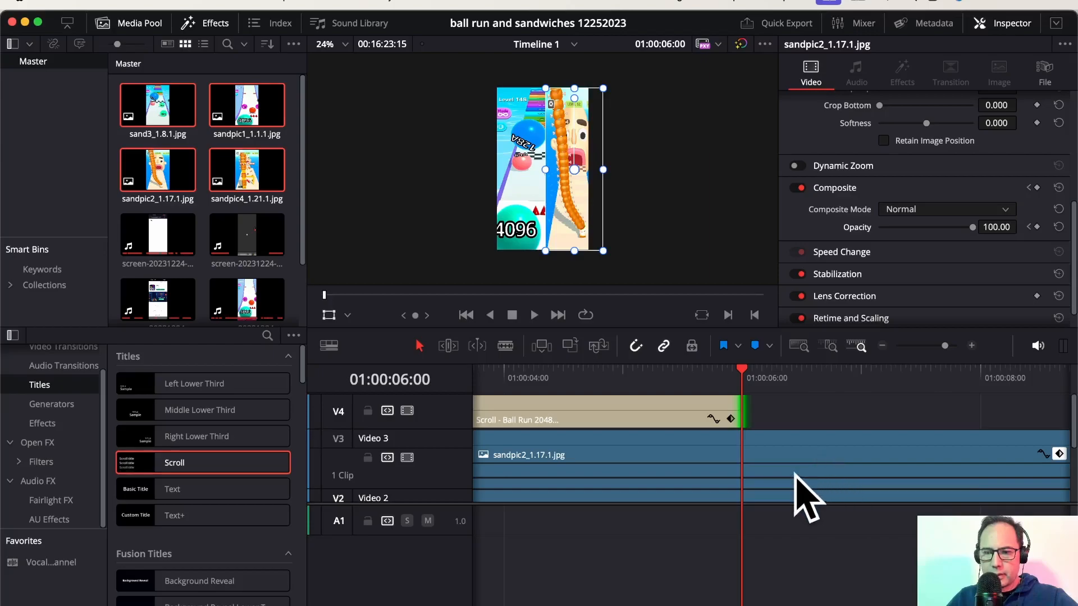
pyautogui.scroll(-1, 735, 463)
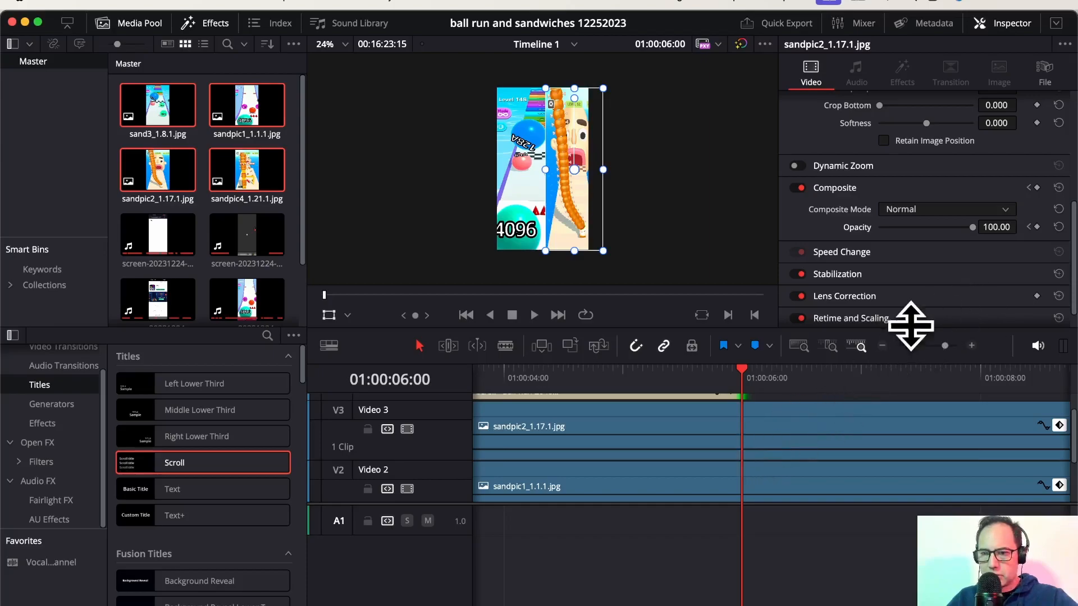
pyautogui.click(752, 414)
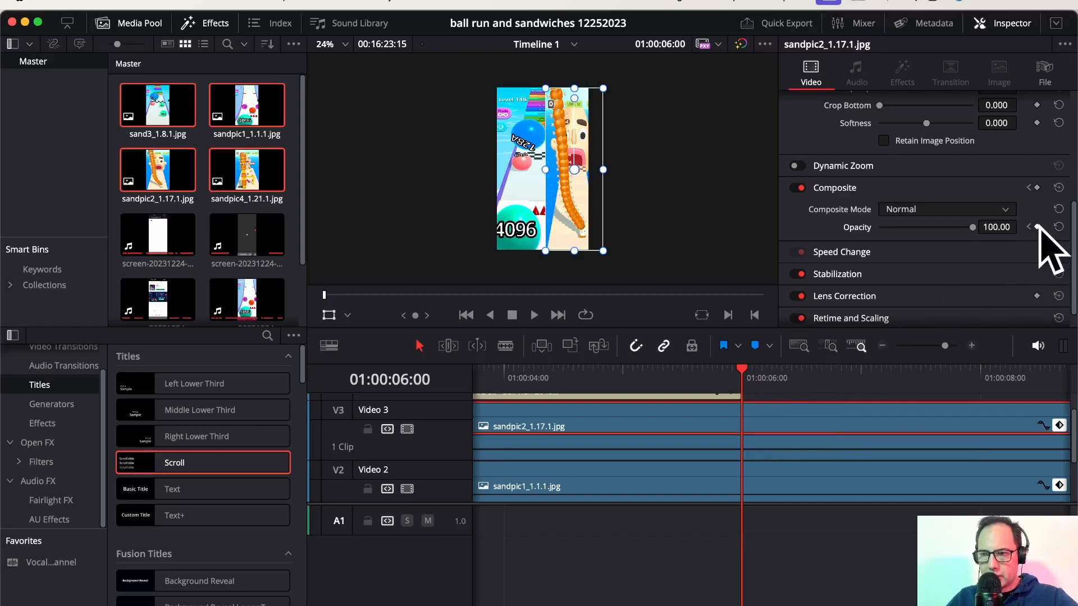
pyautogui.scroll(-2, 830, 409)
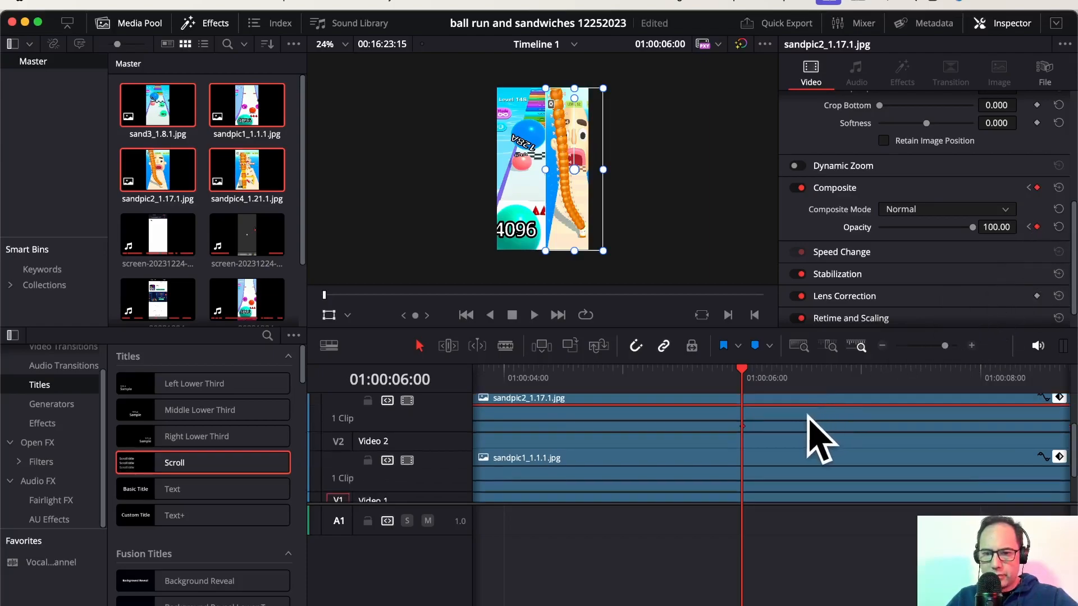
pyautogui.click(752, 455)
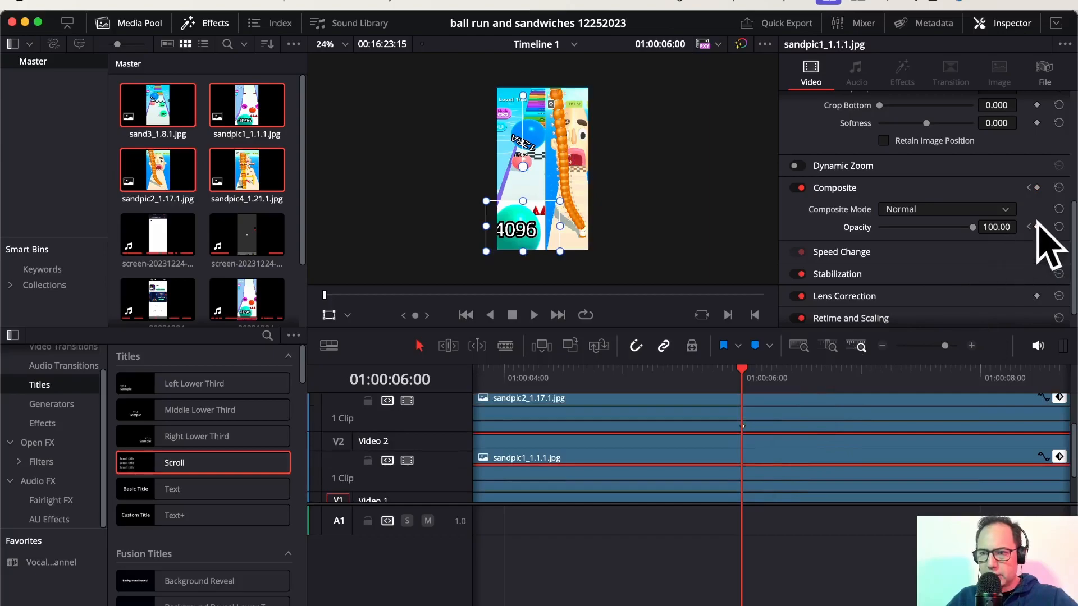
pyautogui.scroll(-3, 861, 435)
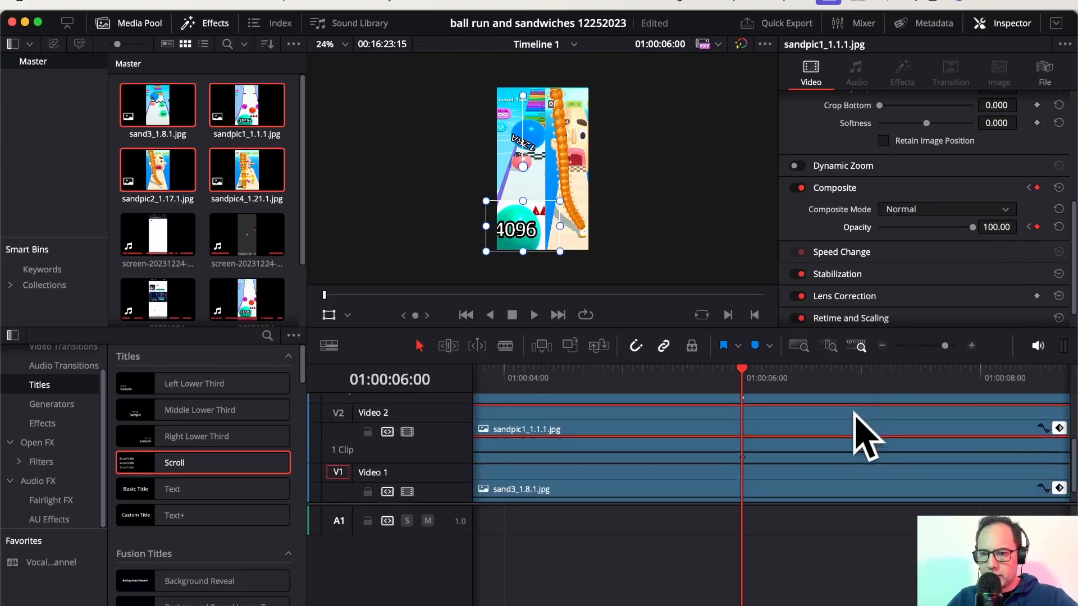
pyautogui.click(744, 473)
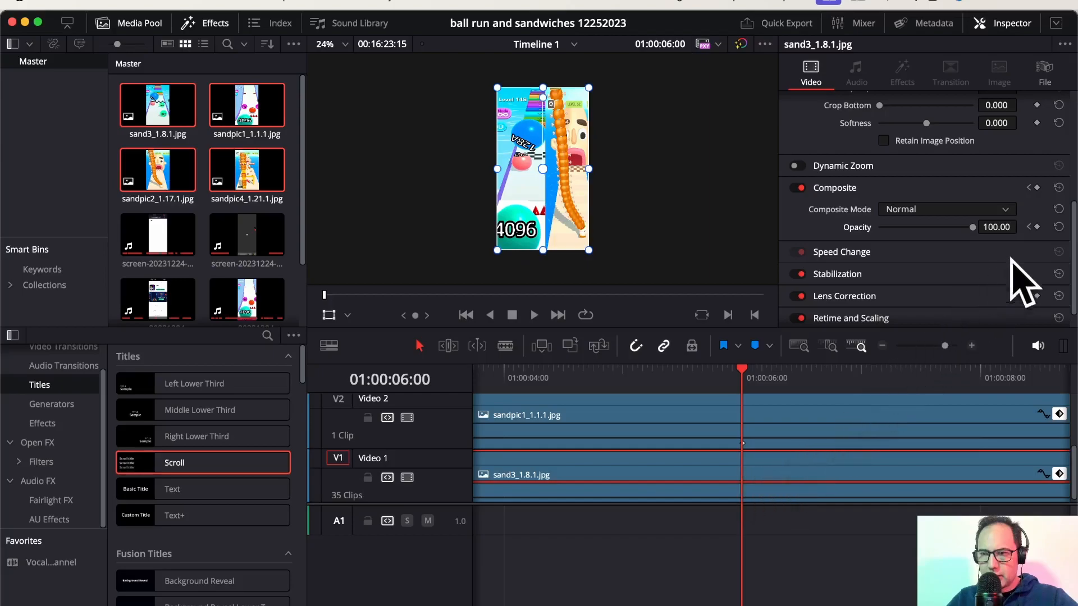
pyautogui.click(1036, 227)
# - Trim the end of the sandpic2_1.17.1.jpg clip on V3 to 01:00:07:00
pyautogui.scroll(1, 829, 467)
pyautogui.scroll(1, 830, 466)
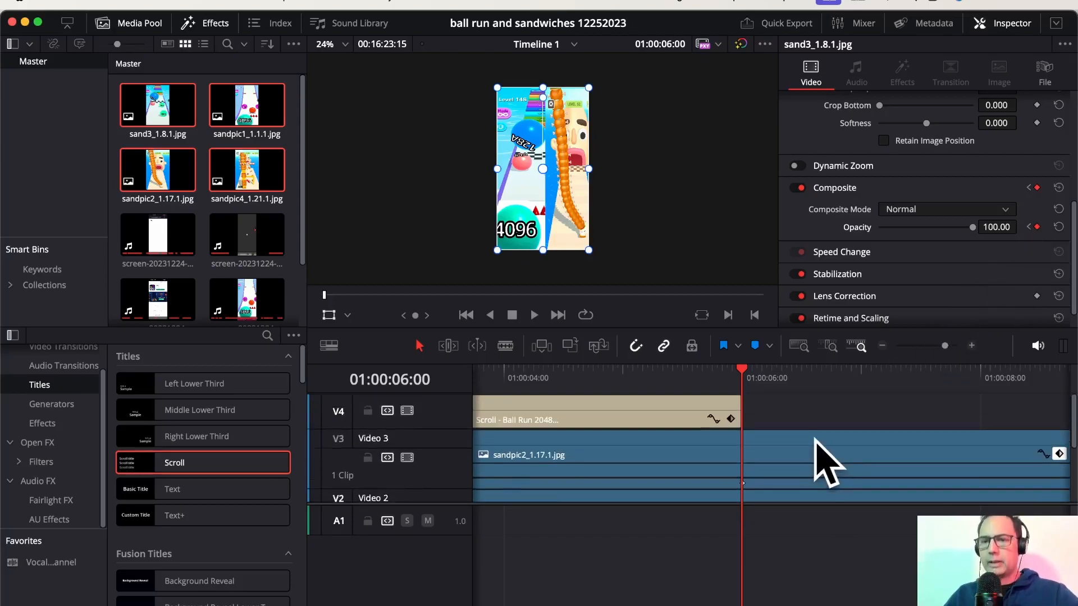
pyautogui.hscroll(5, 828, 460)
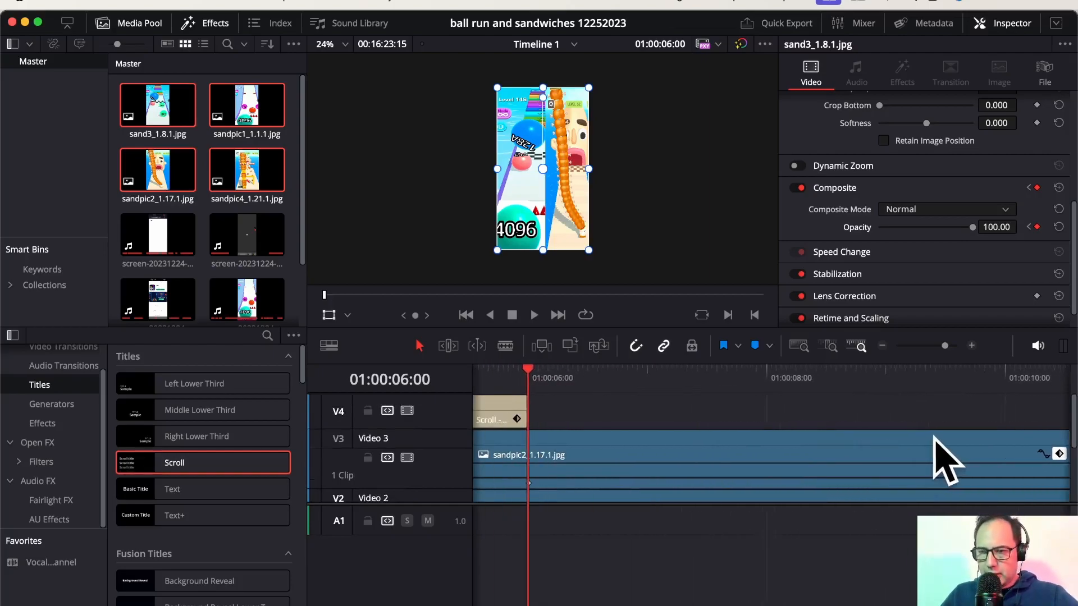
pyautogui.hscroll(-1, 987, 463)
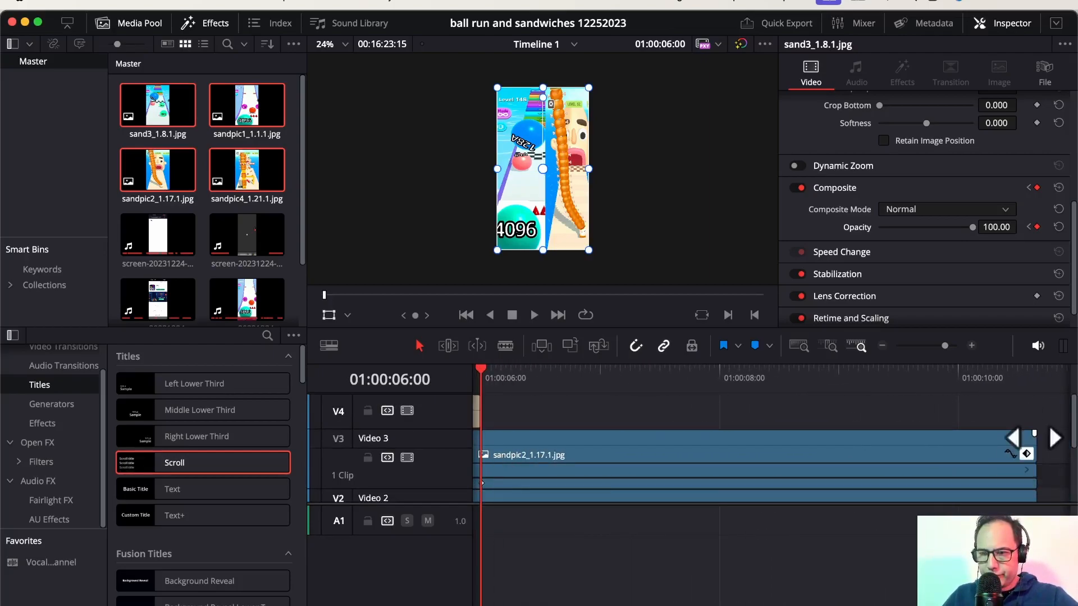
pyautogui.click(1029, 437)
pyautogui.moveTo(1020, 443); pyautogui.dragTo(581, 443)
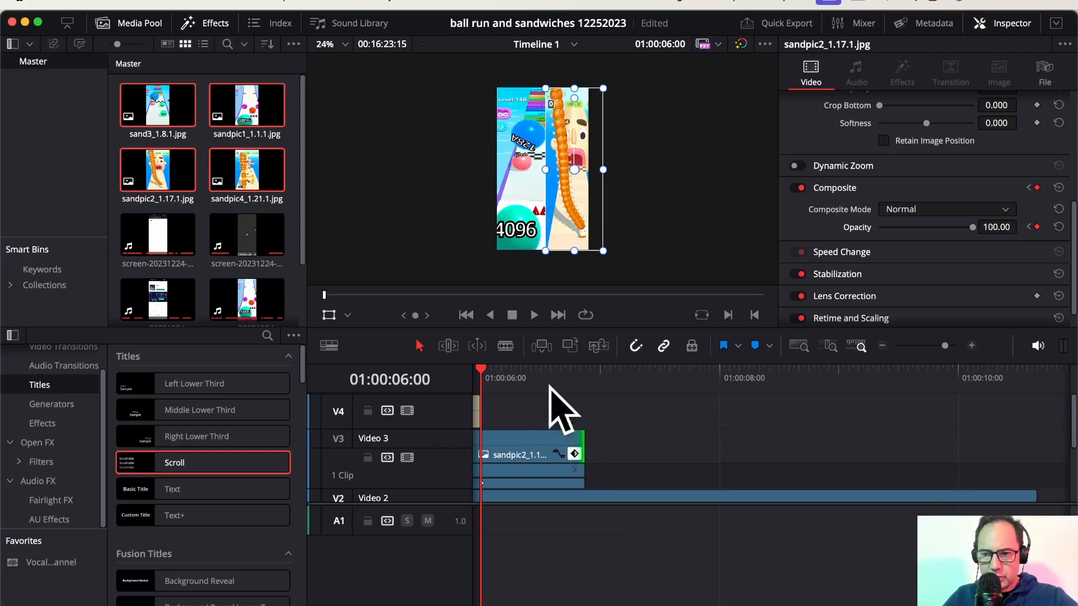
pyautogui.moveTo(484, 372); pyautogui.dragTo(786, 372)
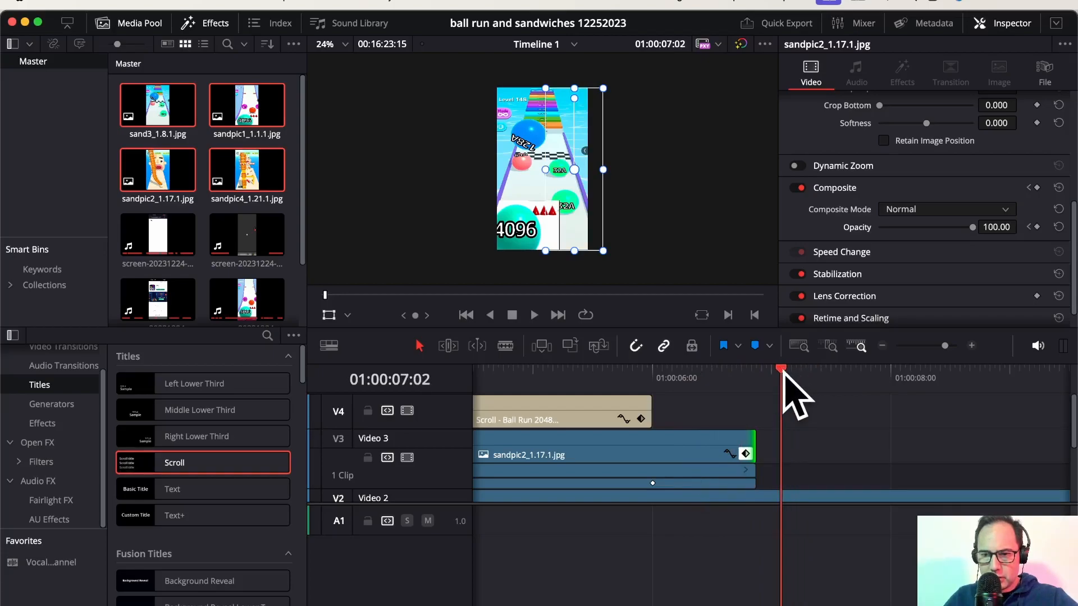
pyautogui.moveTo(775, 372); pyautogui.dragTo(771, 373)
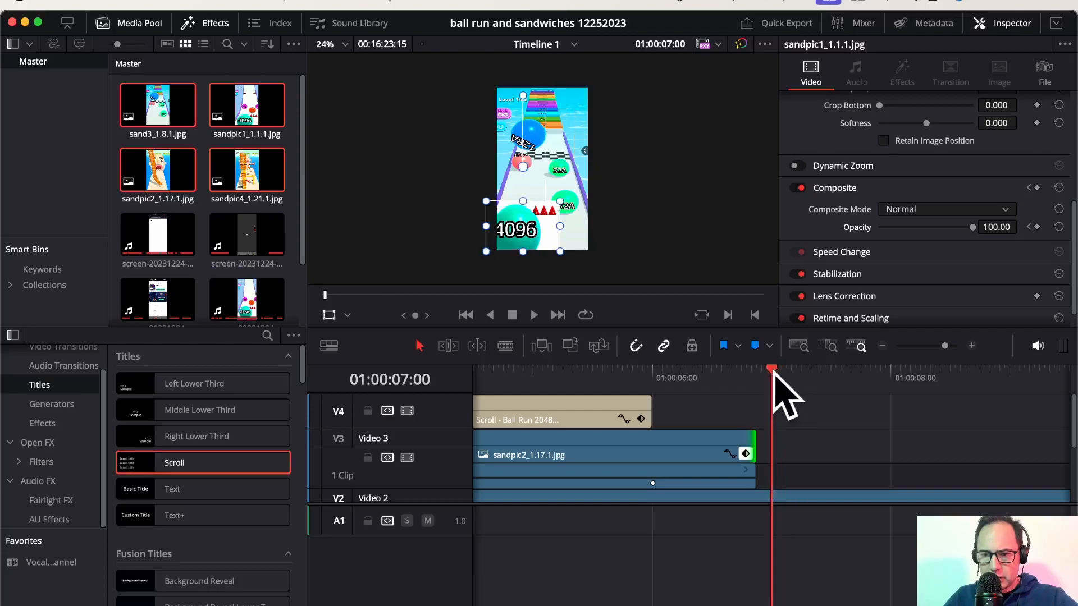
pyautogui.moveTo(753, 437); pyautogui.dragTo(770, 442)
# - Trim the ends of the sandpic1_1.1.1.jpg clip on V2 and the sand3_1.8.1.jpg clip on V1 to 01:00:07:00
pyautogui.scroll(-2, 797, 449)
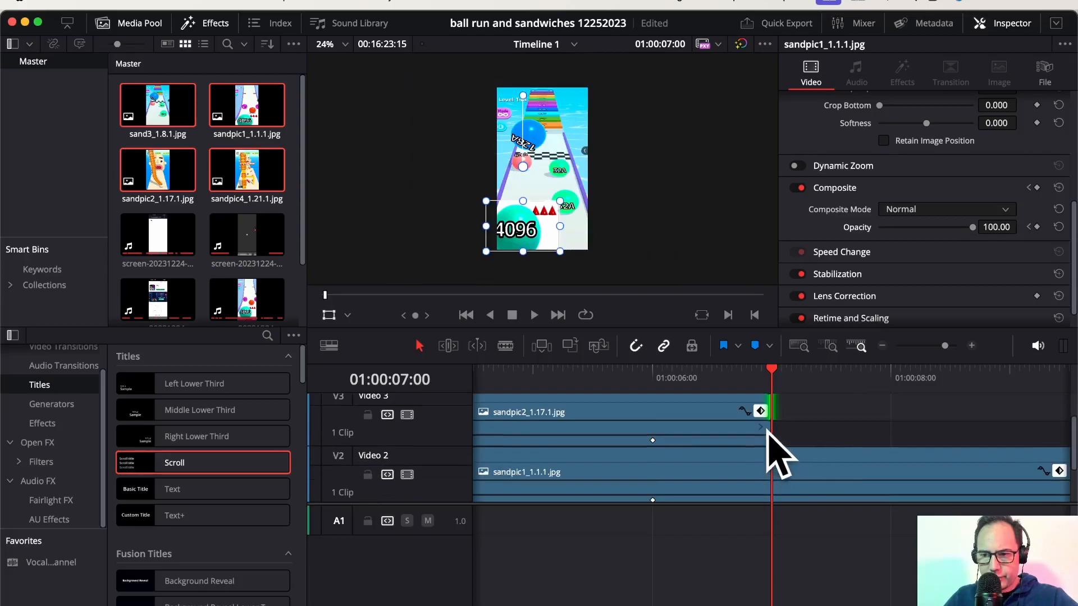
pyautogui.scroll(-1, 841, 455)
pyautogui.hscroll(5, 844, 451)
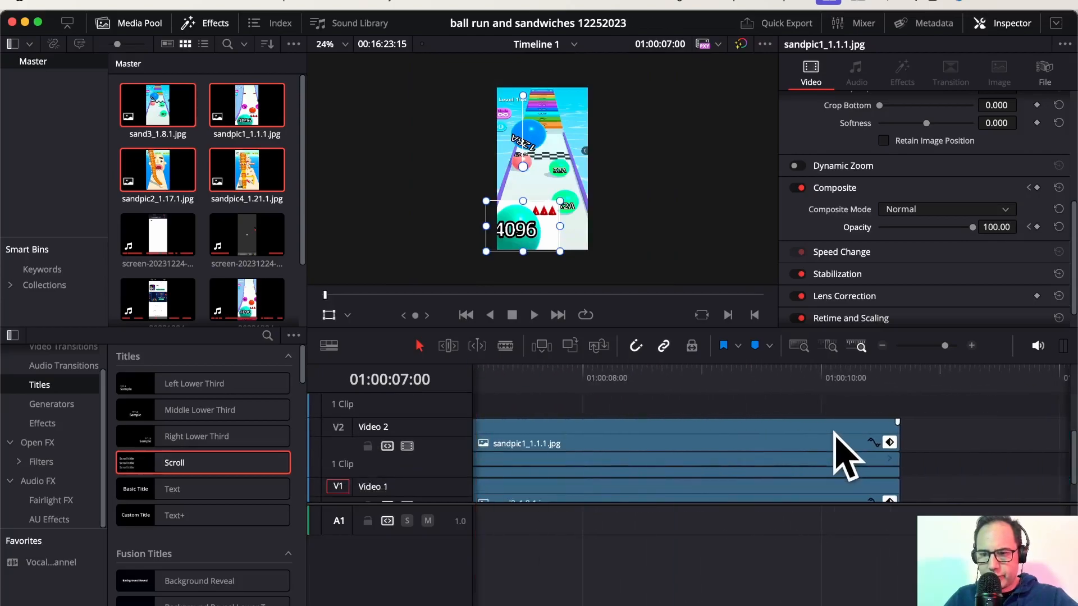
pyautogui.moveTo(951, 431); pyautogui.dragTo(523, 437)
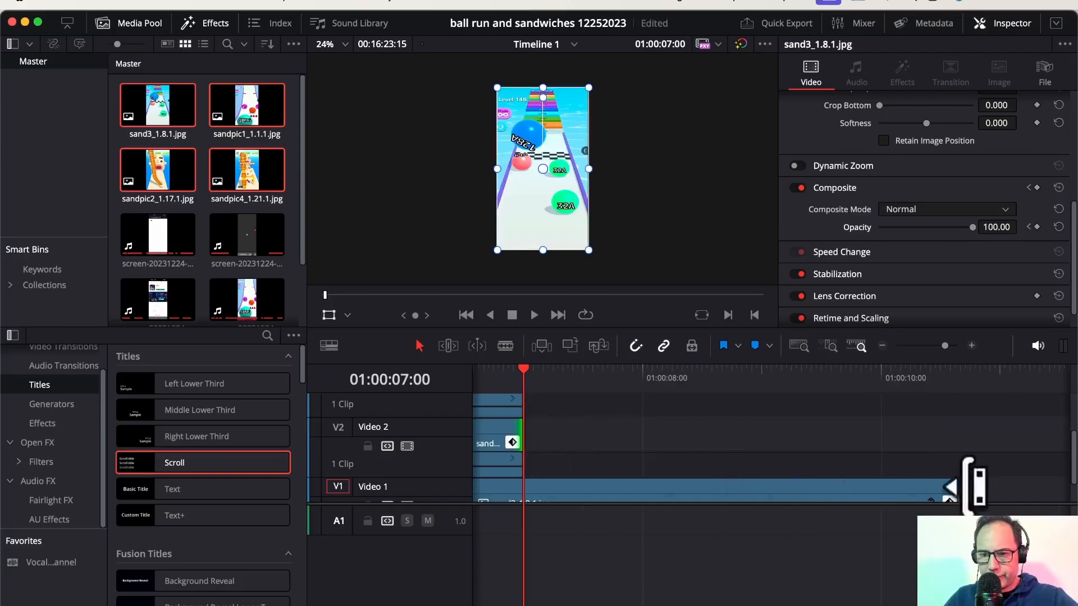
pyautogui.moveTo(949, 487); pyautogui.dragTo(523, 494)
pyautogui.scroll(-1, 629, 477)
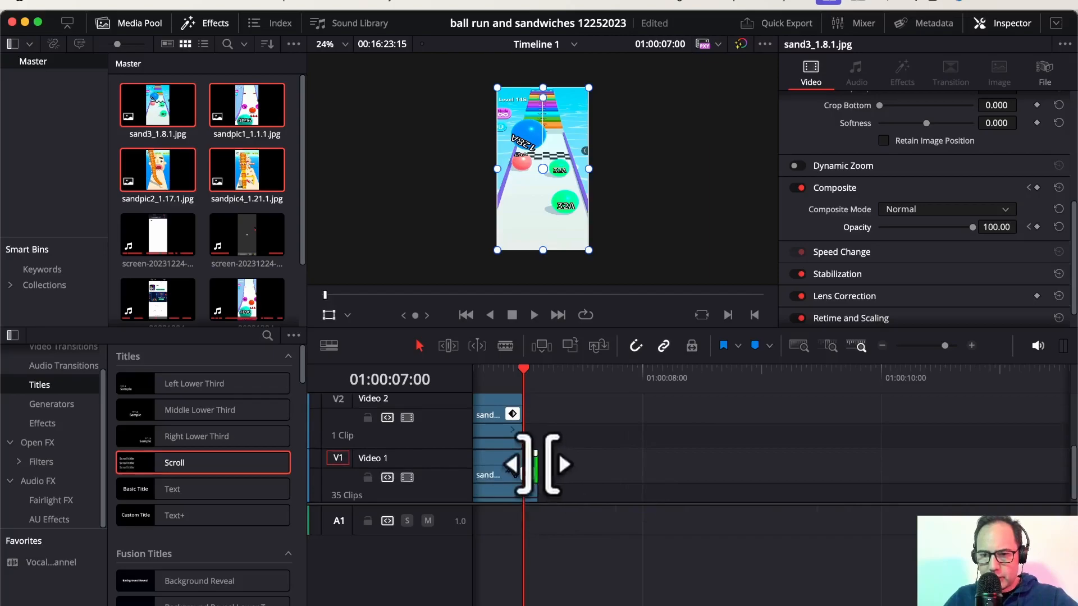
pyautogui.moveTo(536, 465); pyautogui.dragTo(523, 466)
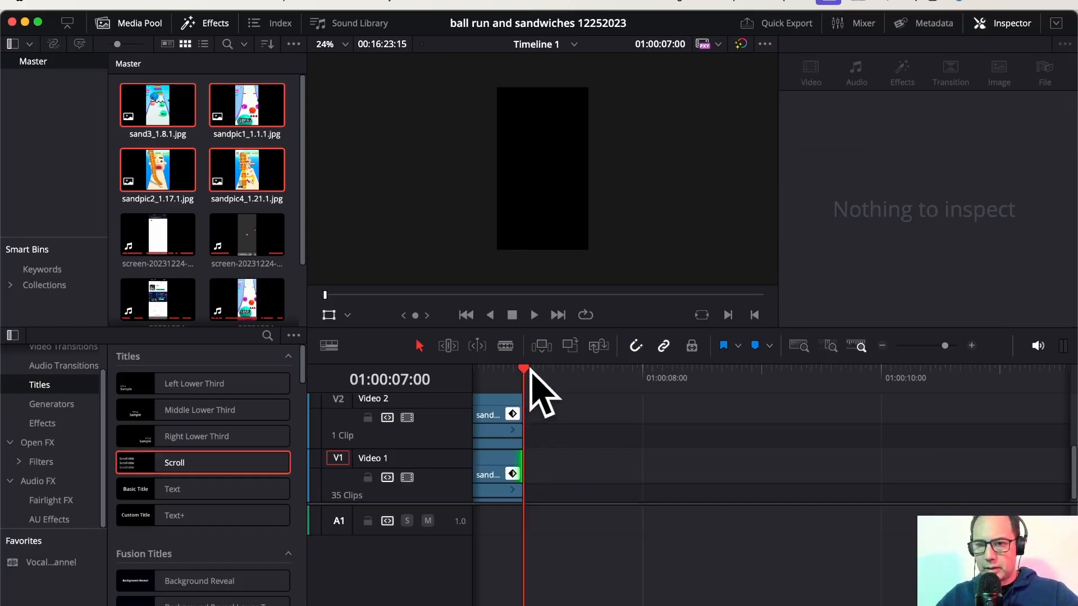
# - Set the opacity of the V2, V1 and V3 images to 0 at 01:00:06:23 and play the intro from the start
pyautogui.press('Left')
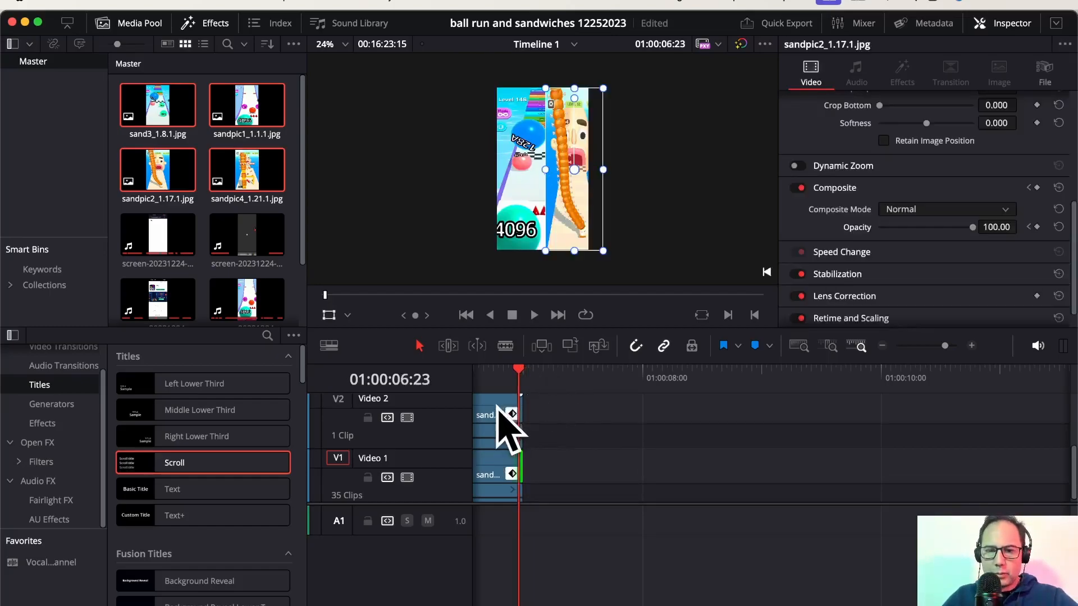
pyautogui.click(505, 416)
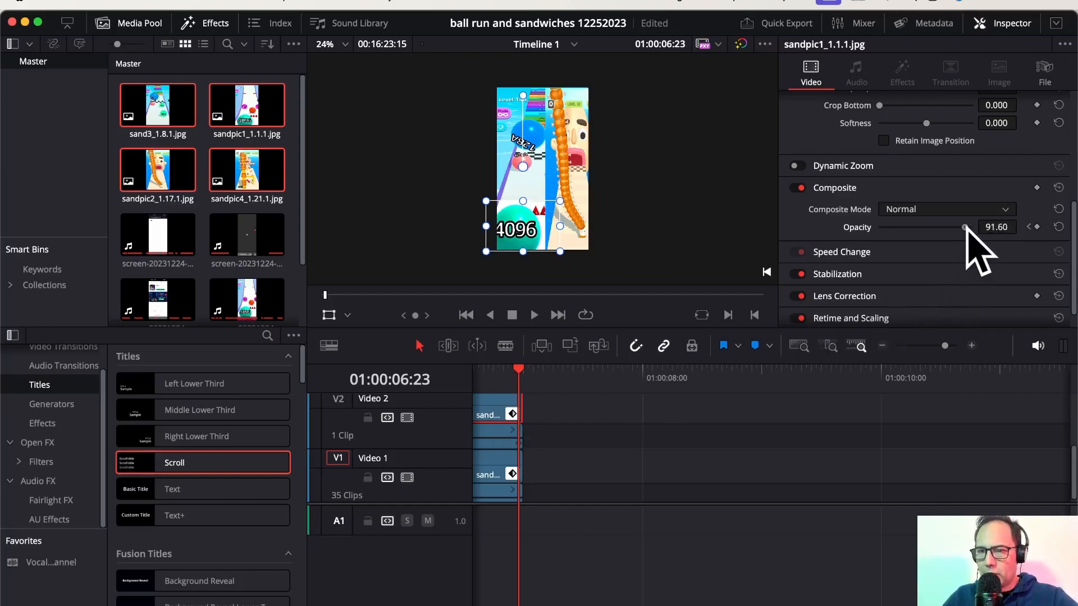
pyautogui.moveTo(965, 227); pyautogui.dragTo(876, 230)
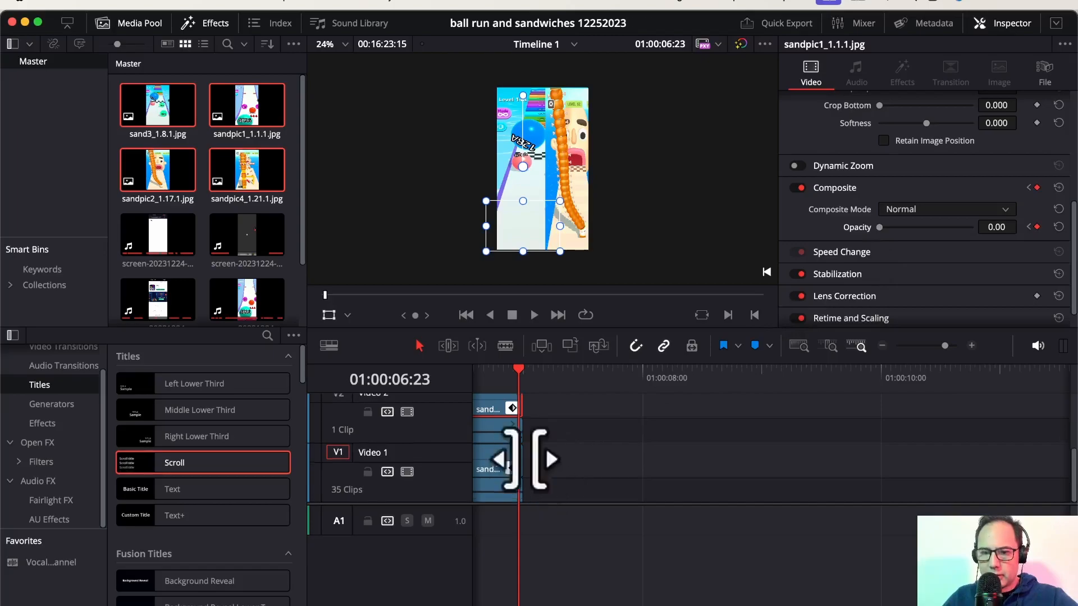
pyautogui.click(497, 471)
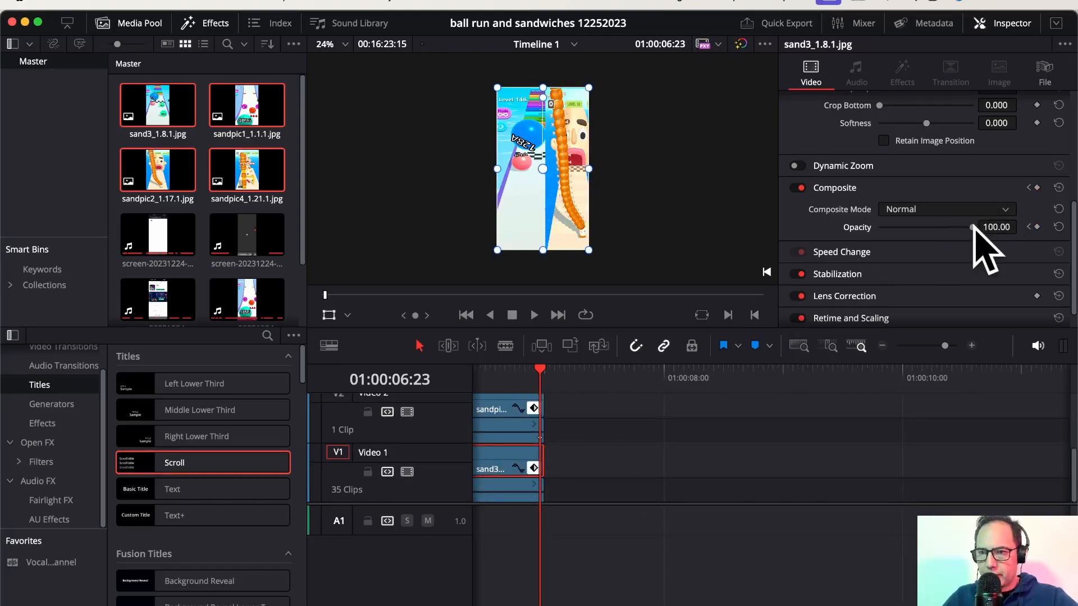
pyautogui.moveTo(973, 227); pyautogui.dragTo(849, 233)
pyautogui.scroll(2, 578, 440)
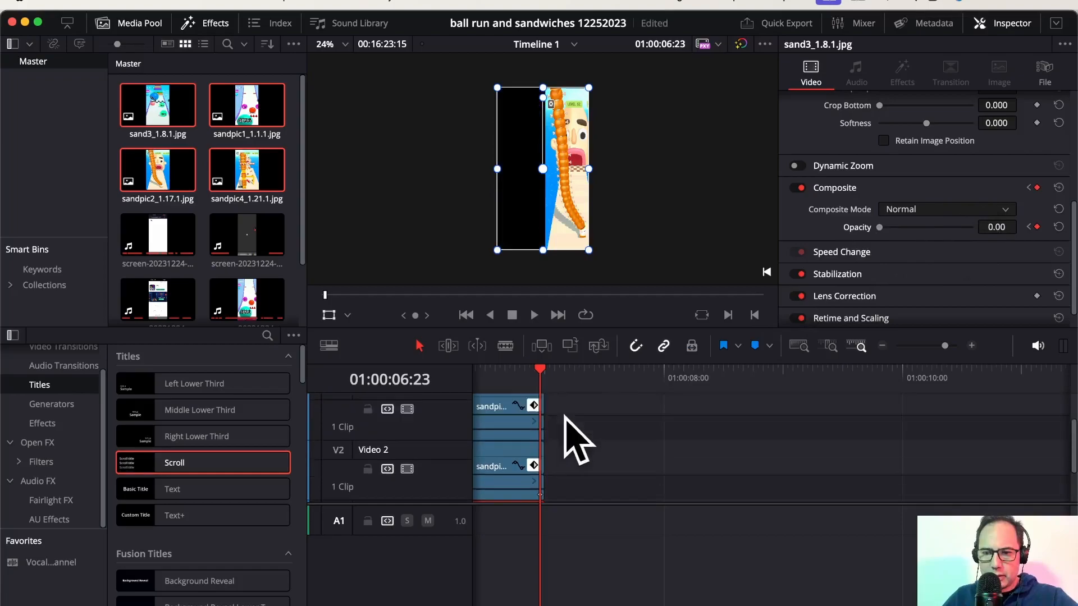
pyautogui.click(512, 415)
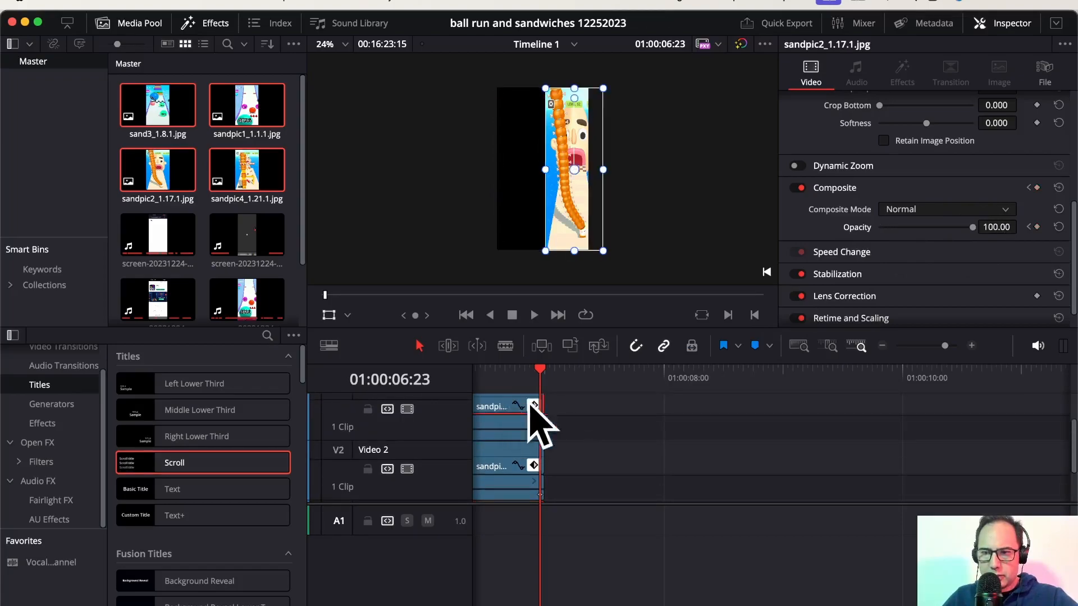
pyautogui.moveTo(975, 227); pyautogui.dragTo(848, 233)
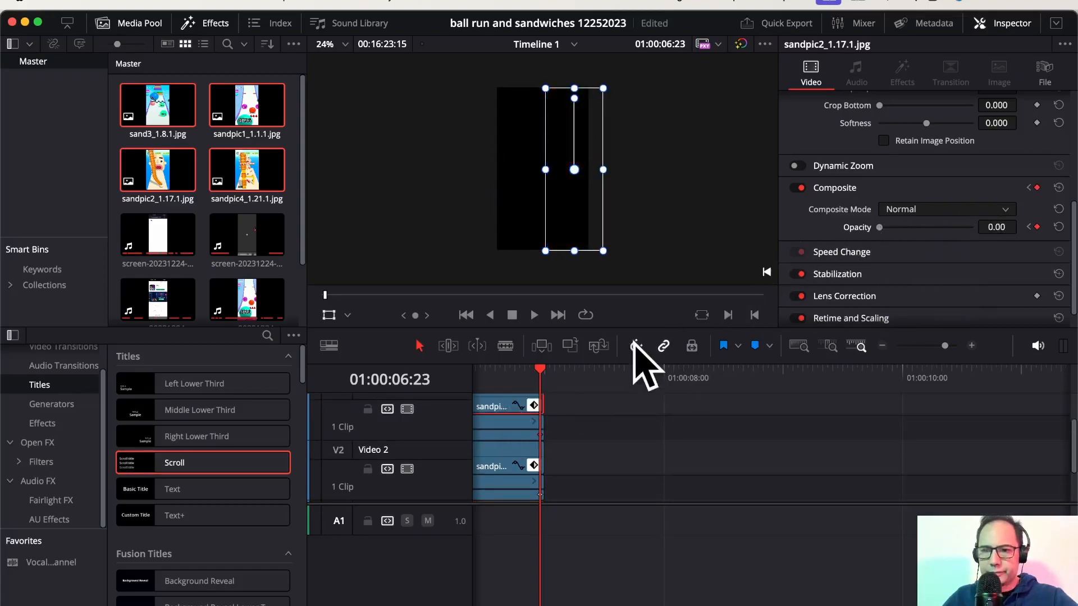
pyautogui.press('Home')
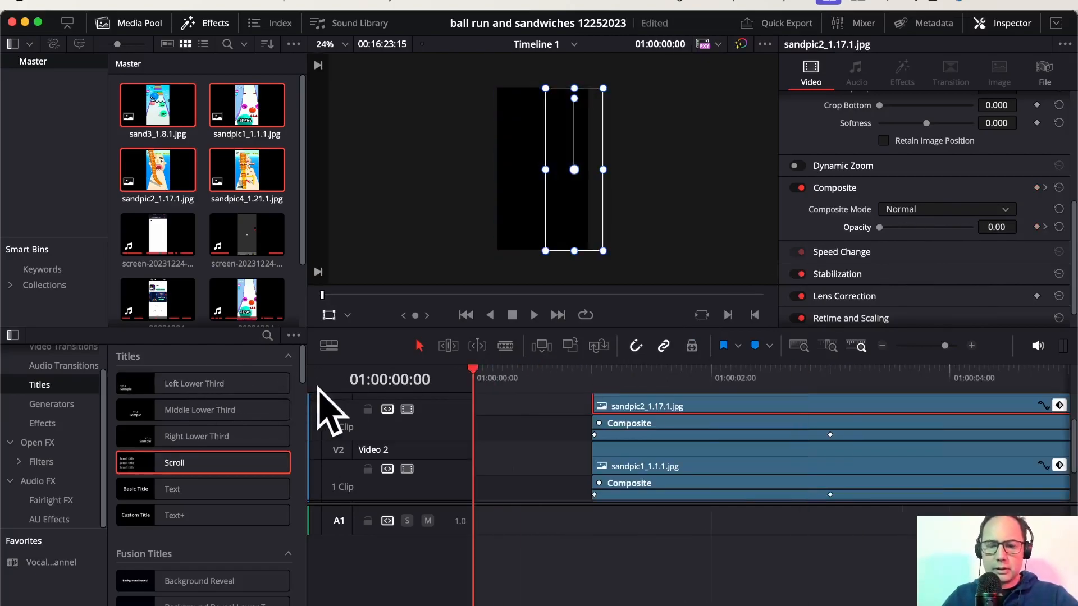
pyautogui.press('space')
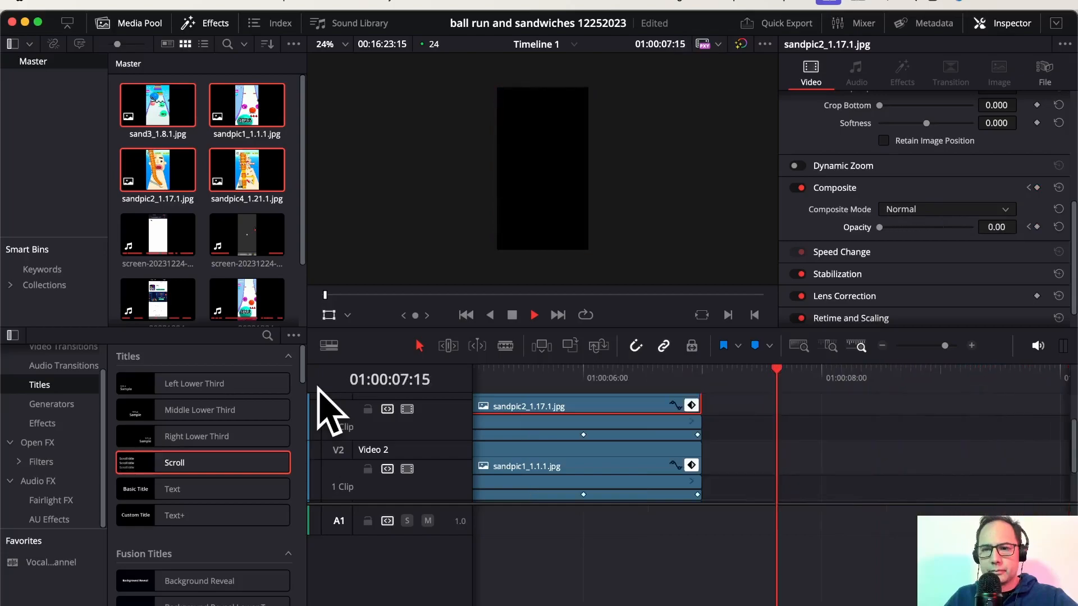
# - Replay the end of the intro to check the image fade-out against the end of the scrolling title
pyautogui.press('space')
pyautogui.scroll(2, 770, 469)
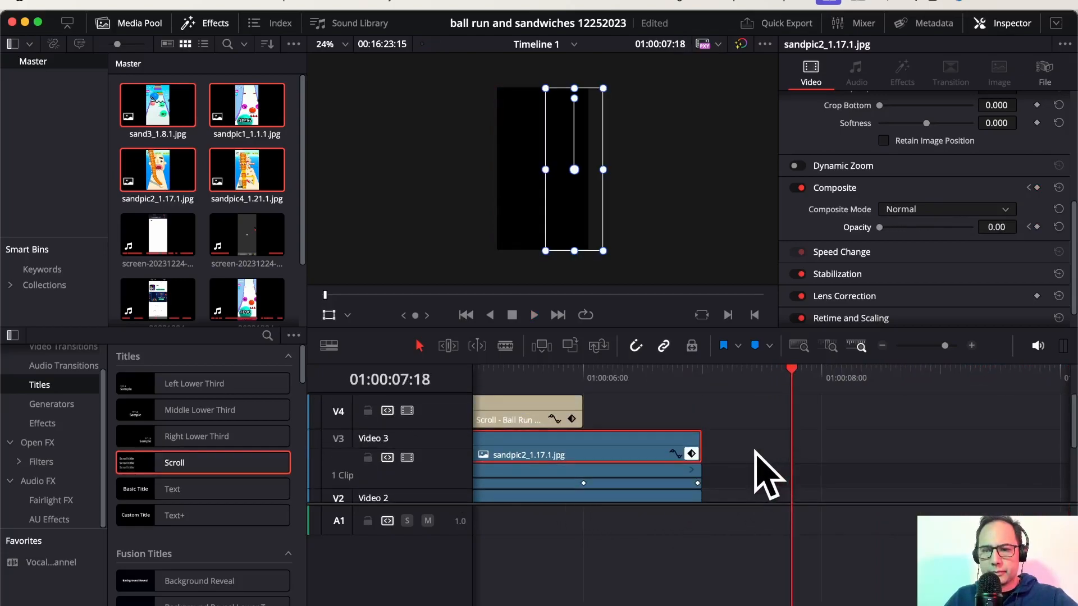
pyautogui.moveTo(791, 368); pyautogui.dragTo(501, 394)
pyautogui.press('space')
pyautogui.press('space')
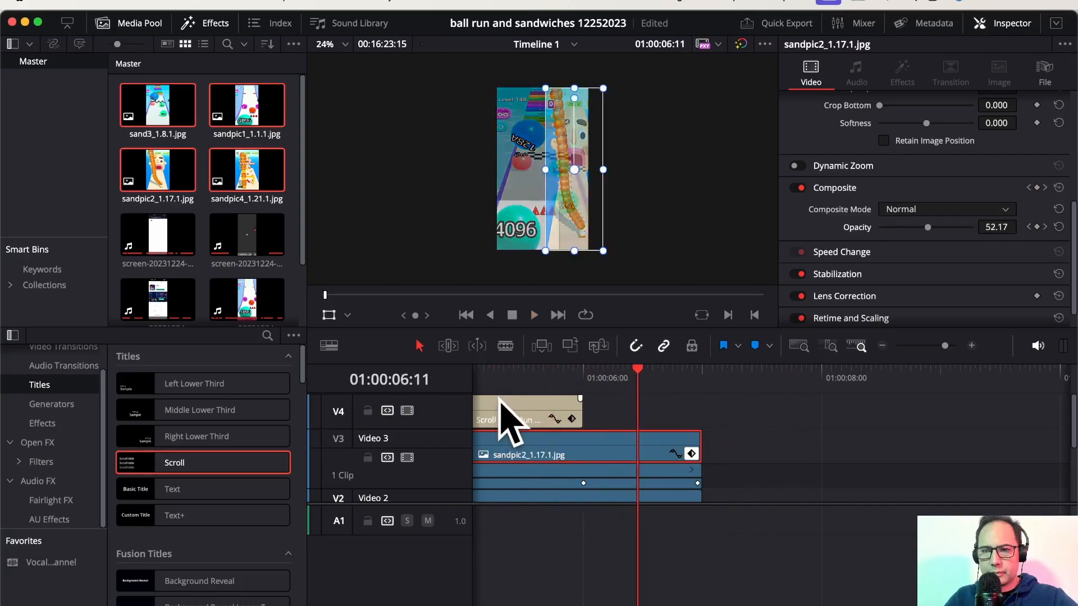
pyautogui.moveTo(640, 386); pyautogui.dragTo(486, 375)
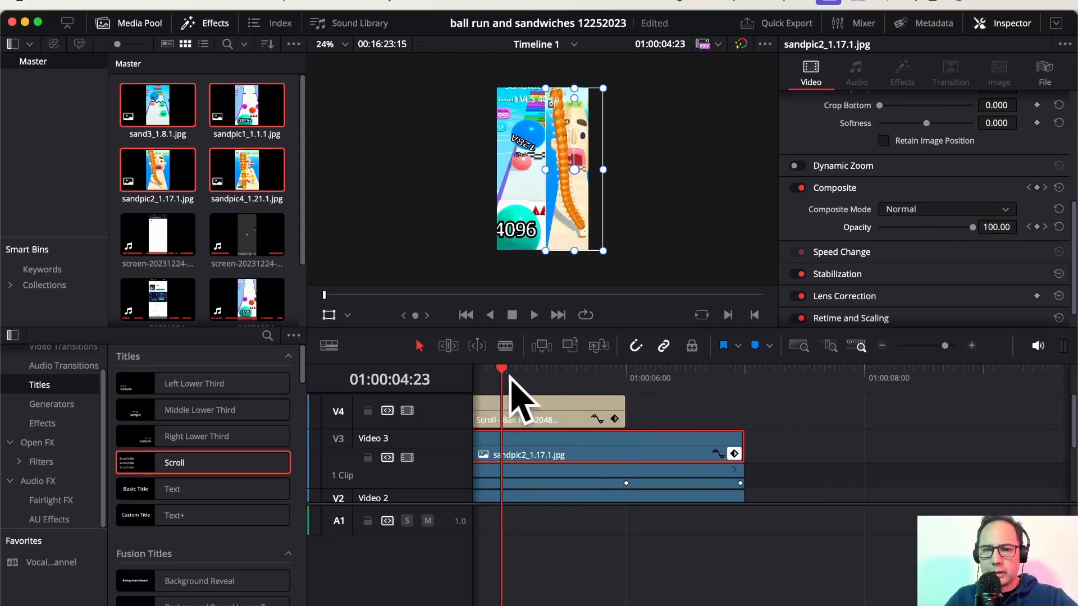
pyautogui.press('space')
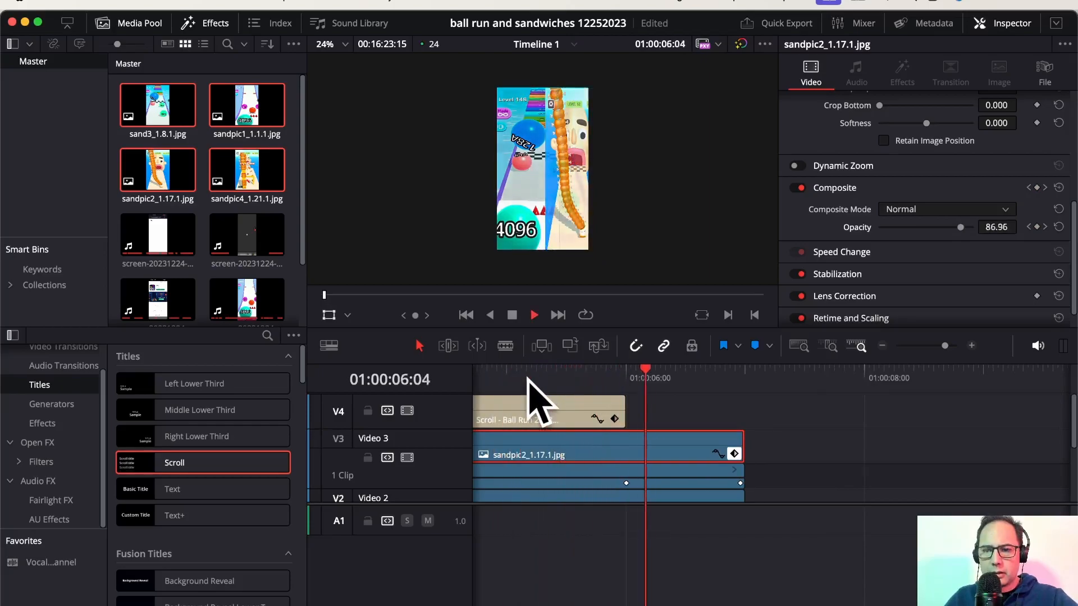
pyautogui.press('space')
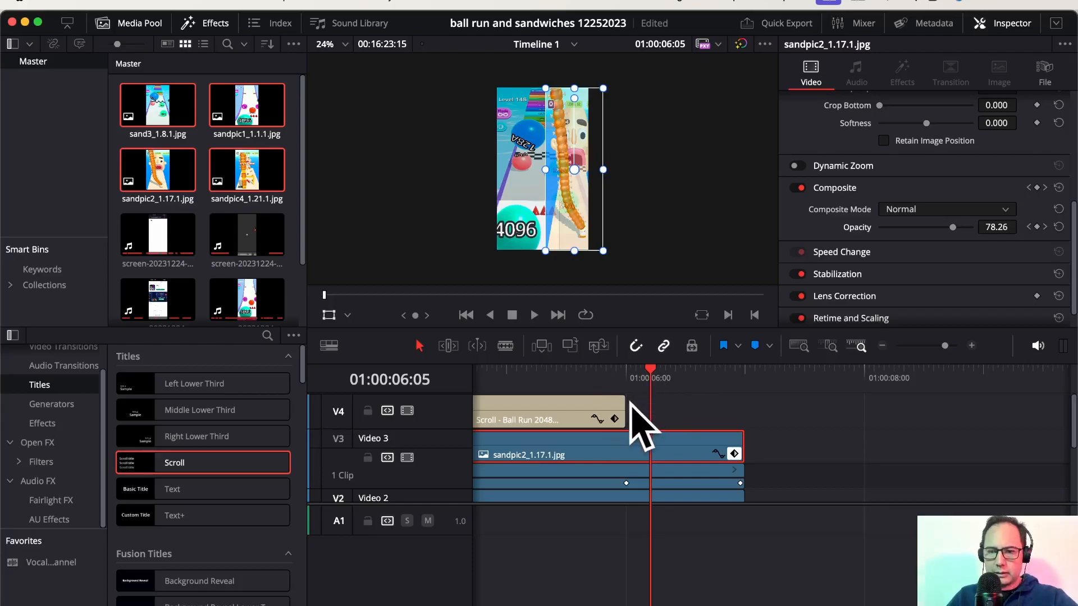
# - Extend the end of the scroll title on V4 to about 01:00:06:12 and play the intro from the start
pyautogui.moveTo(623, 408); pyautogui.dragTo(666, 408)
pyautogui.click(644, 377)
pyautogui.press('Home')
pyautogui.press('space')
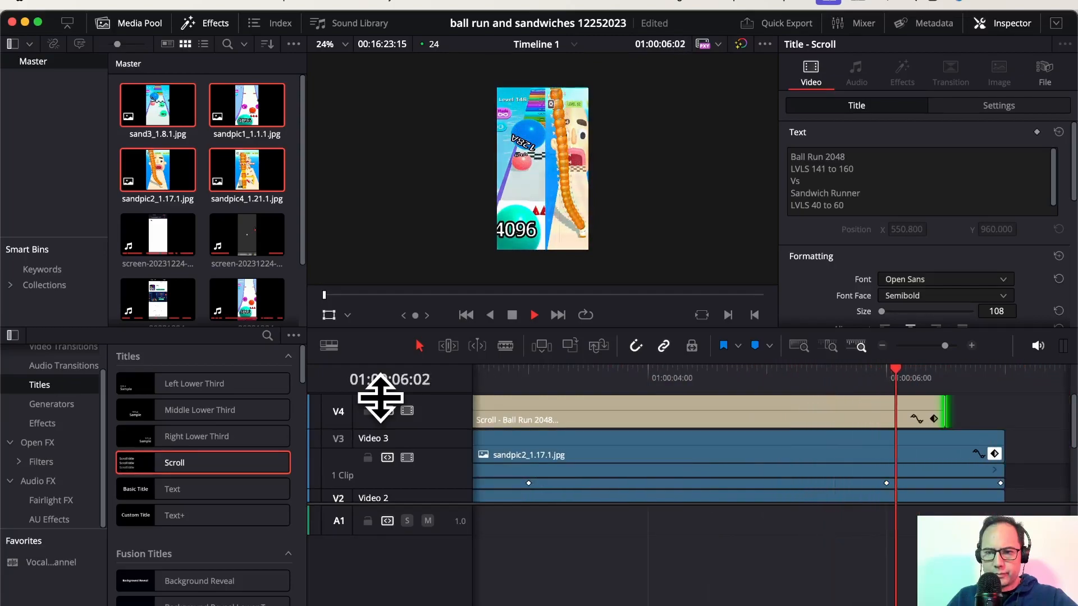
pyautogui.press('space')
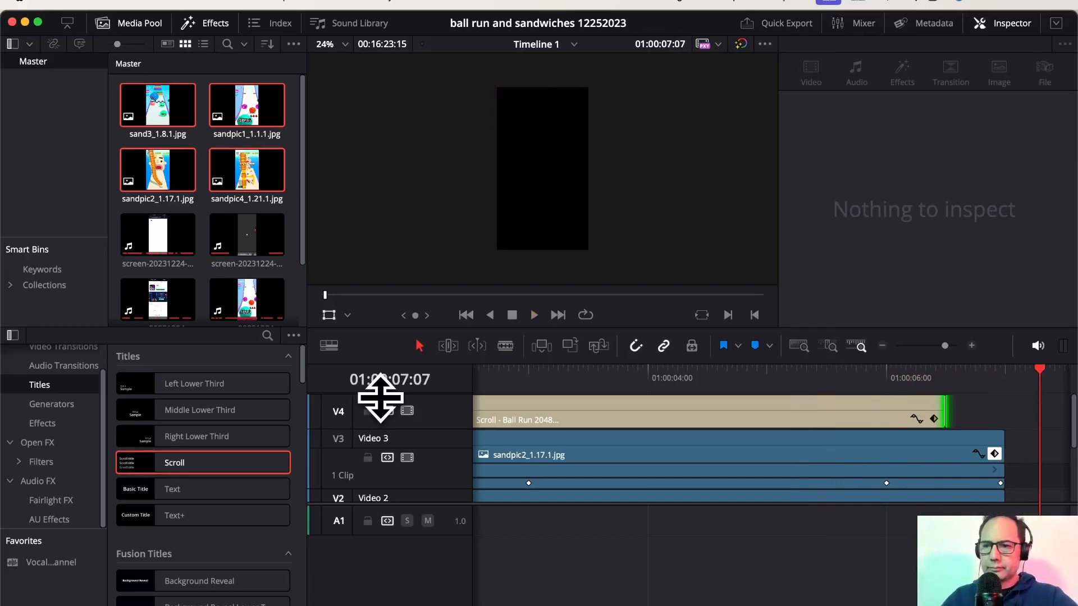
# - Change the scroll title's text color to blue-violet, checking it over the images at 01:00:03:05
pyautogui.moveTo(1040, 368); pyautogui.dragTo(553, 394)
pyautogui.click(553, 398)
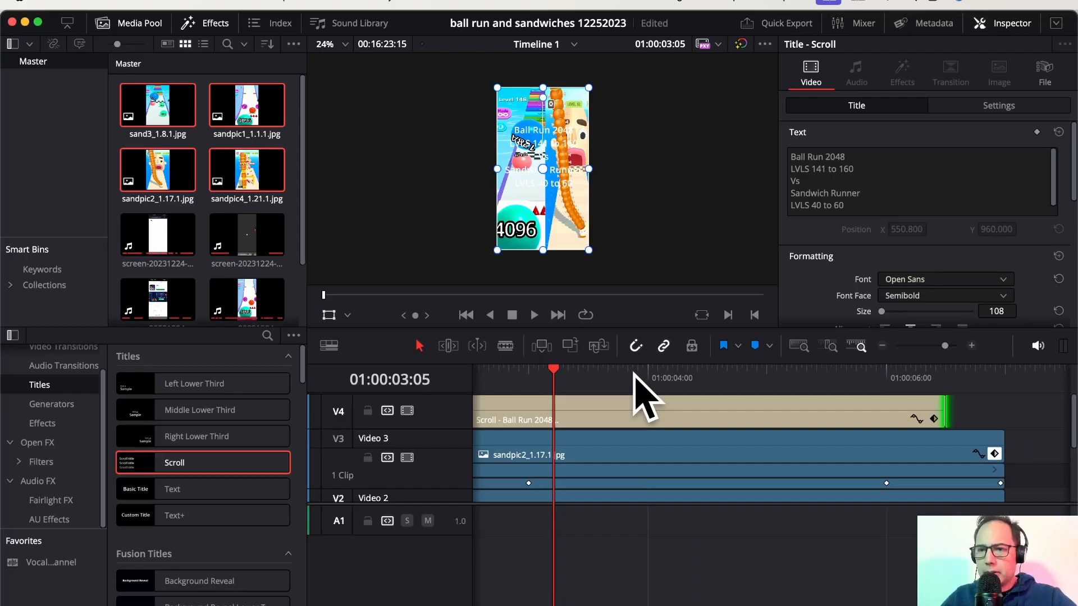
pyautogui.scroll(-3, 830, 272)
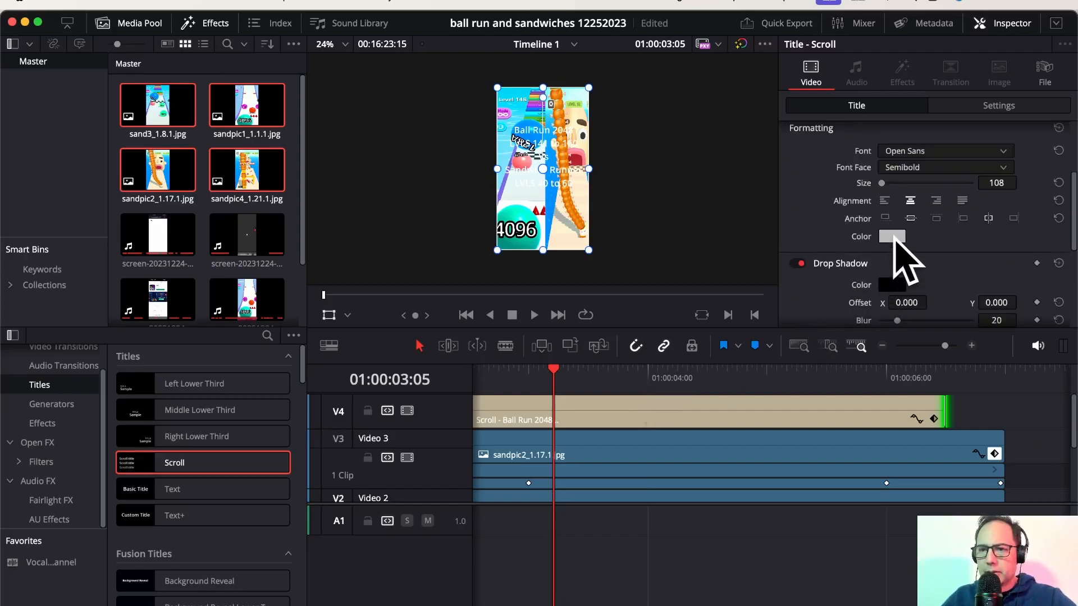
pyautogui.click(894, 237)
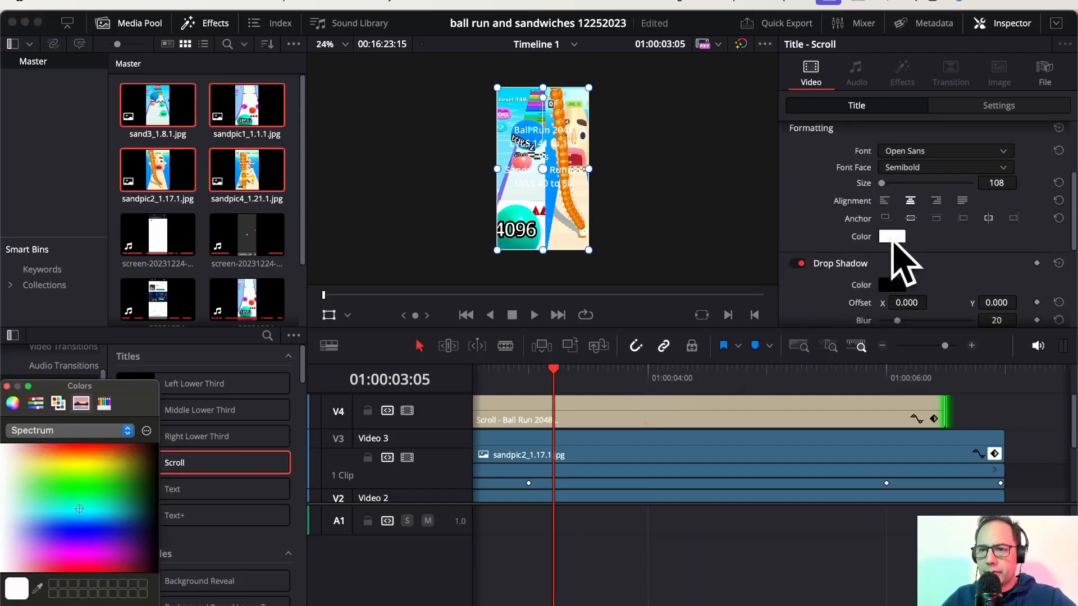
pyautogui.click(92, 566)
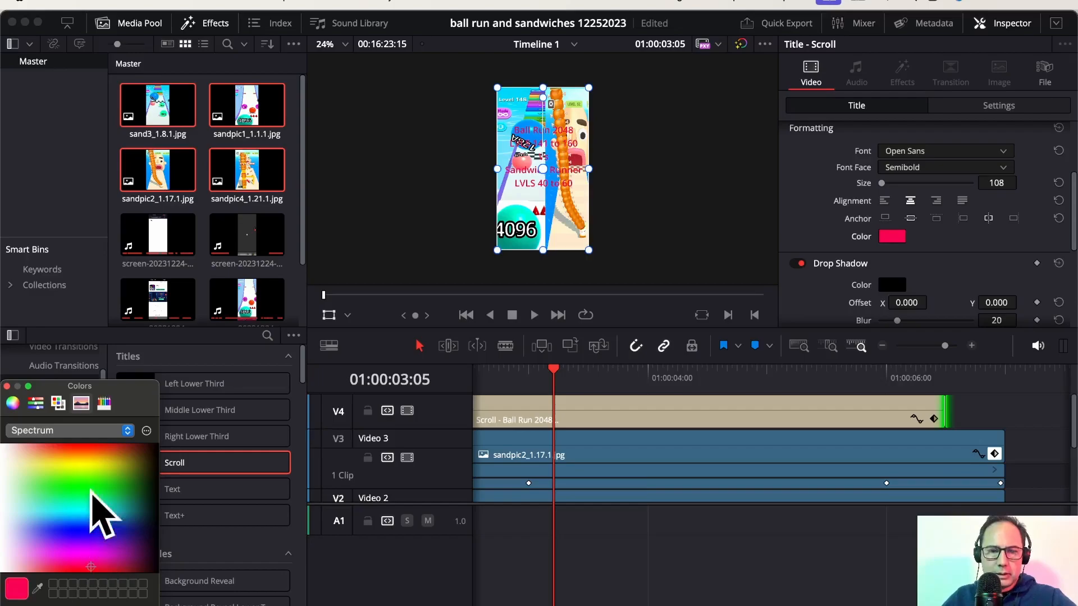
pyautogui.click(77, 469)
pyautogui.moveTo(79, 491); pyautogui.dragTo(131, 547)
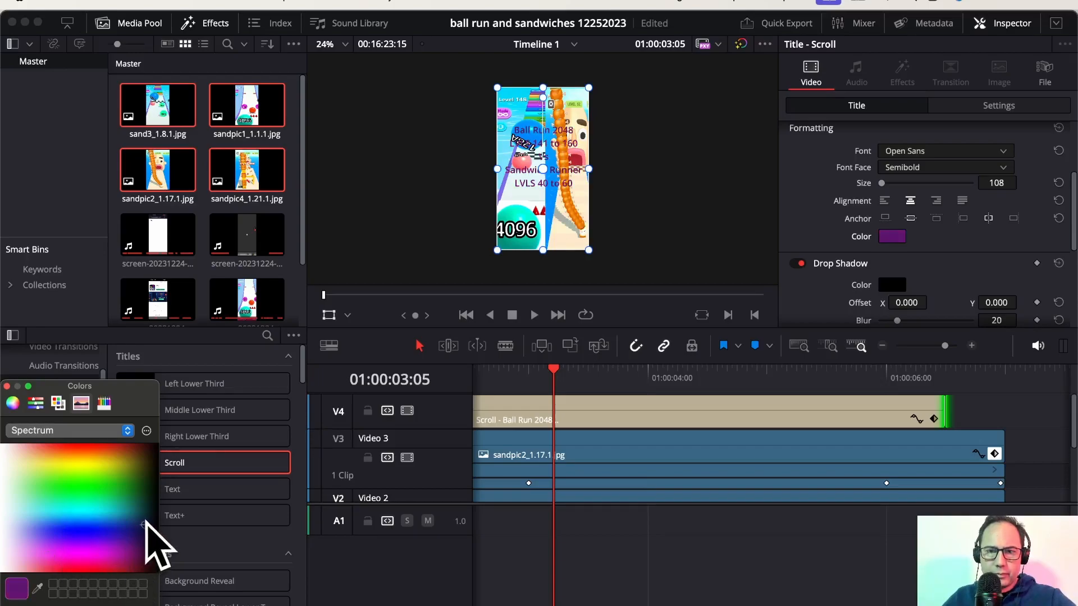
pyautogui.moveTo(142, 474); pyautogui.dragTo(66, 535)
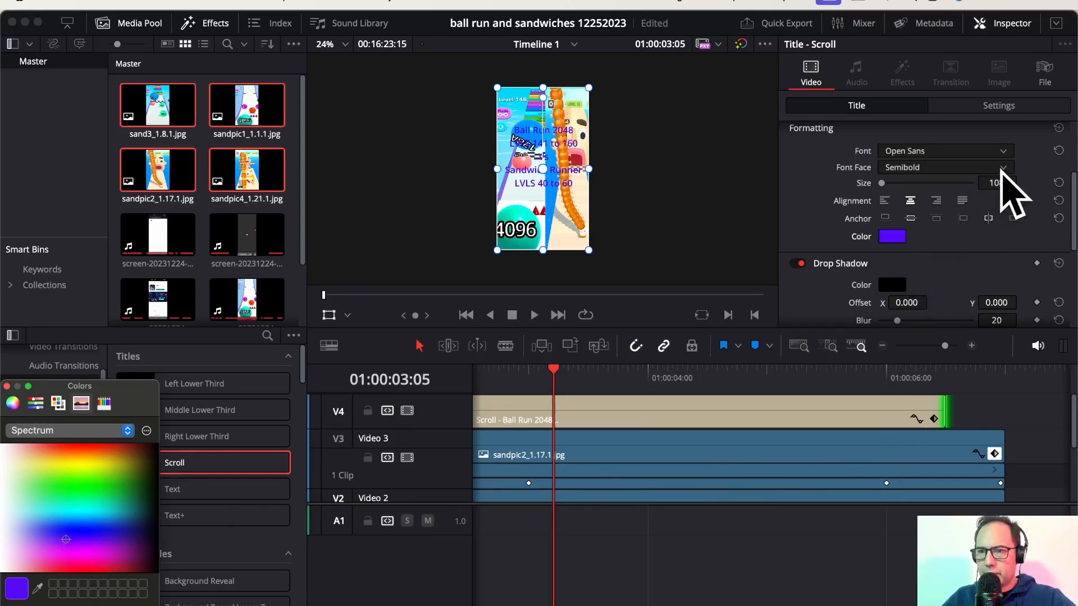
pyautogui.press('Escape')
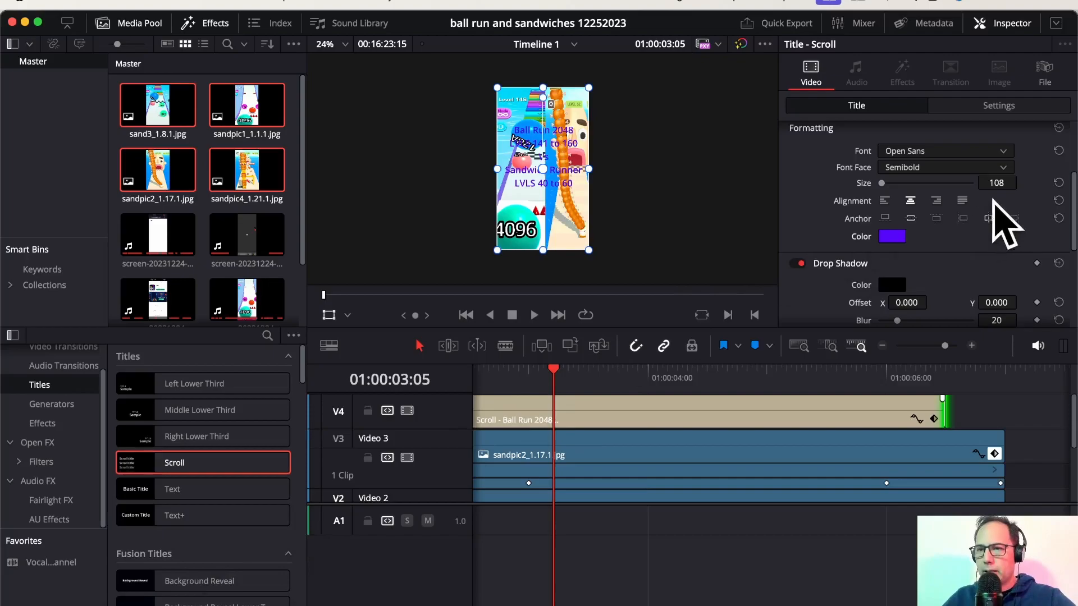
# - Set the scroll title's font face to Bold and its size to 148, and play the intro from the start
pyautogui.click(1003, 169)
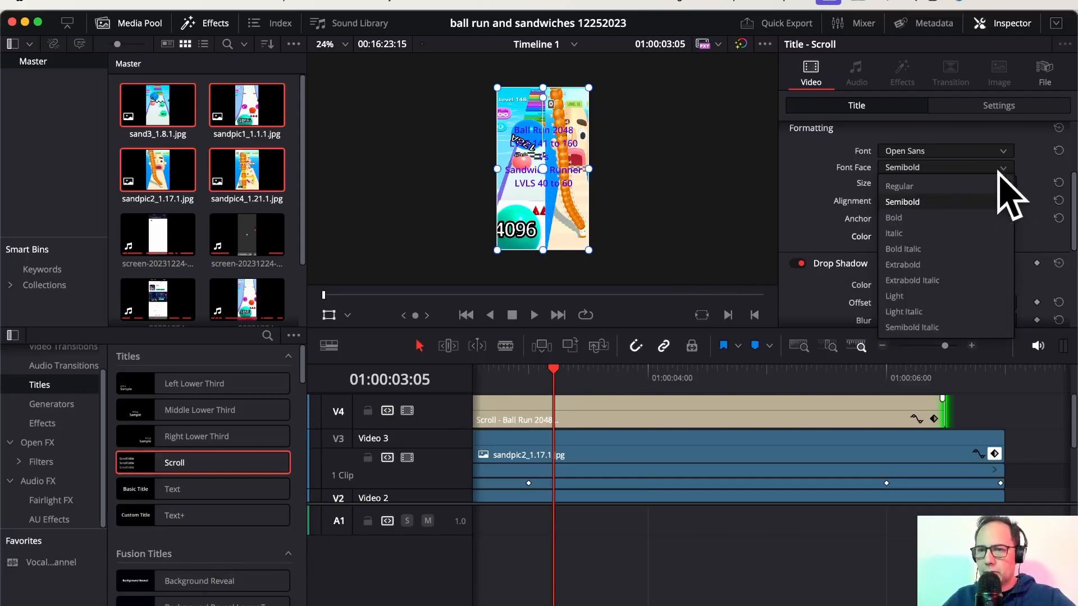
pyautogui.click(942, 216)
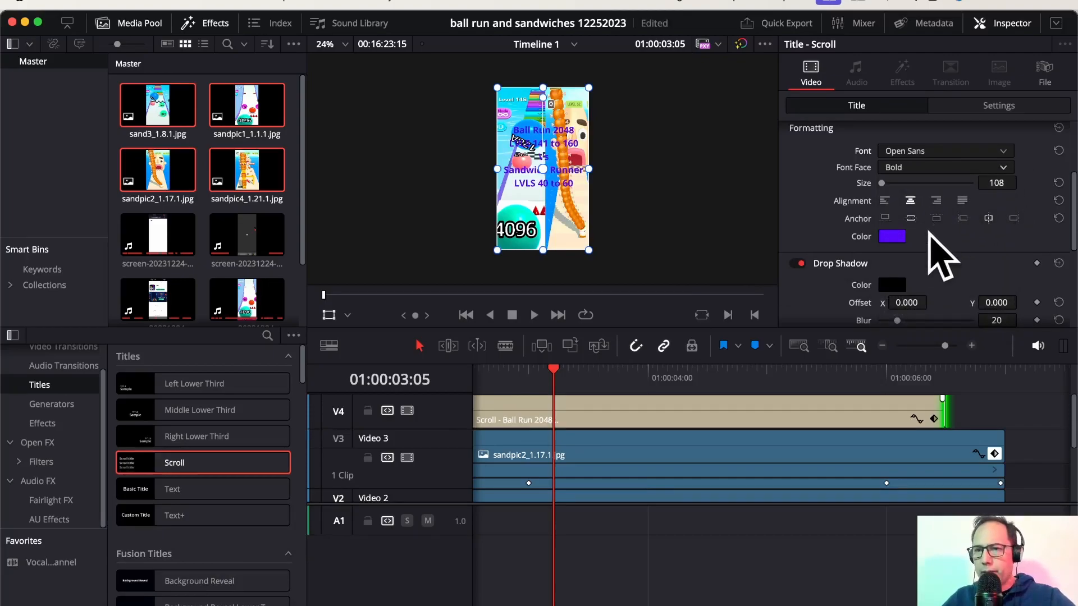
pyautogui.moveTo(881, 184); pyautogui.dragTo(883, 184)
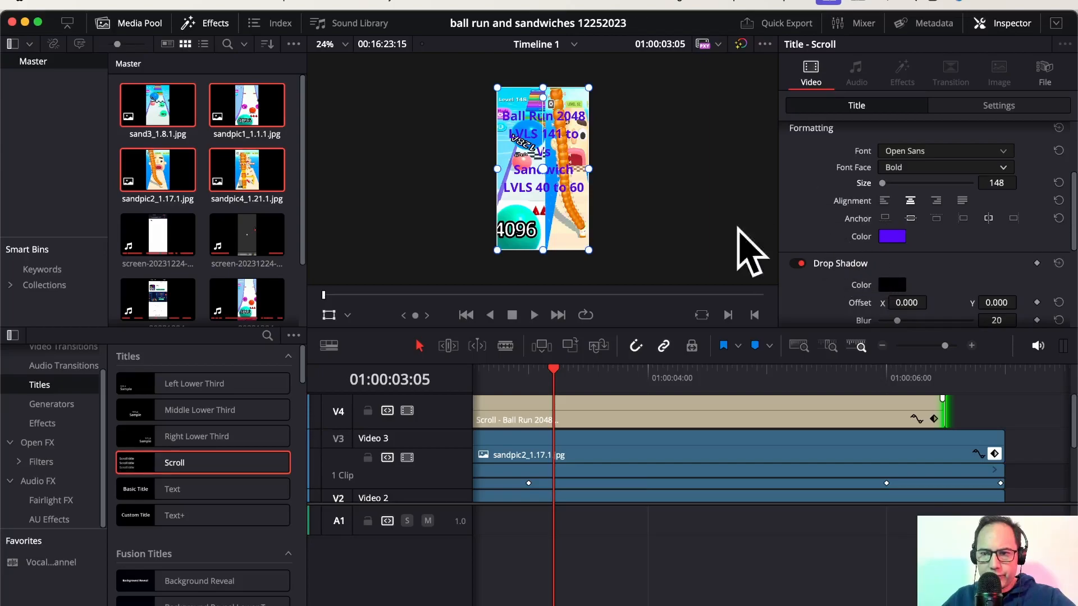
pyautogui.moveTo(555, 391); pyautogui.dragTo(460, 398)
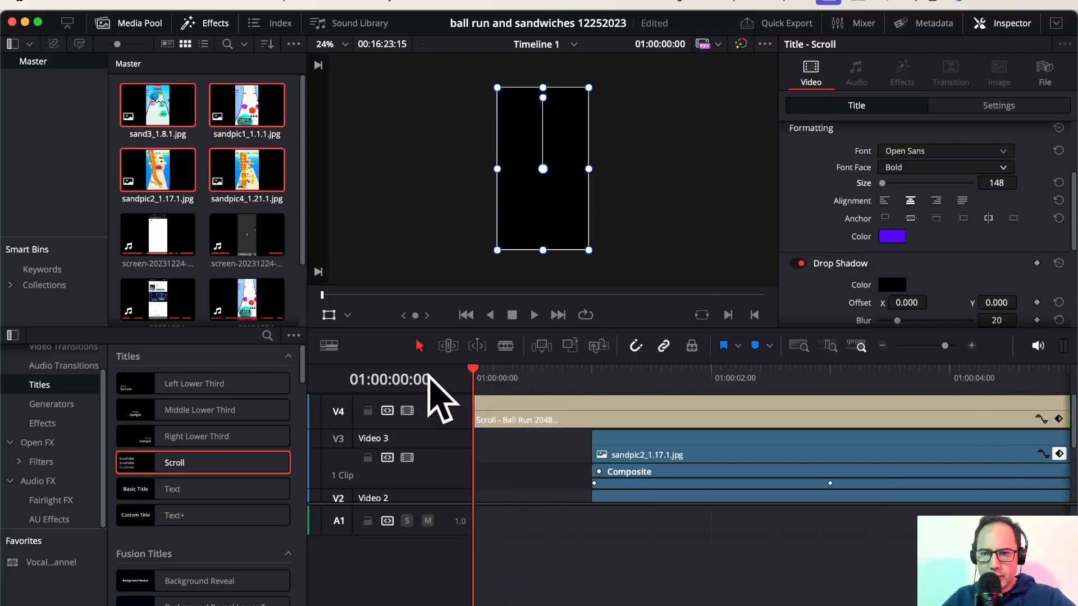
pyautogui.press('space')
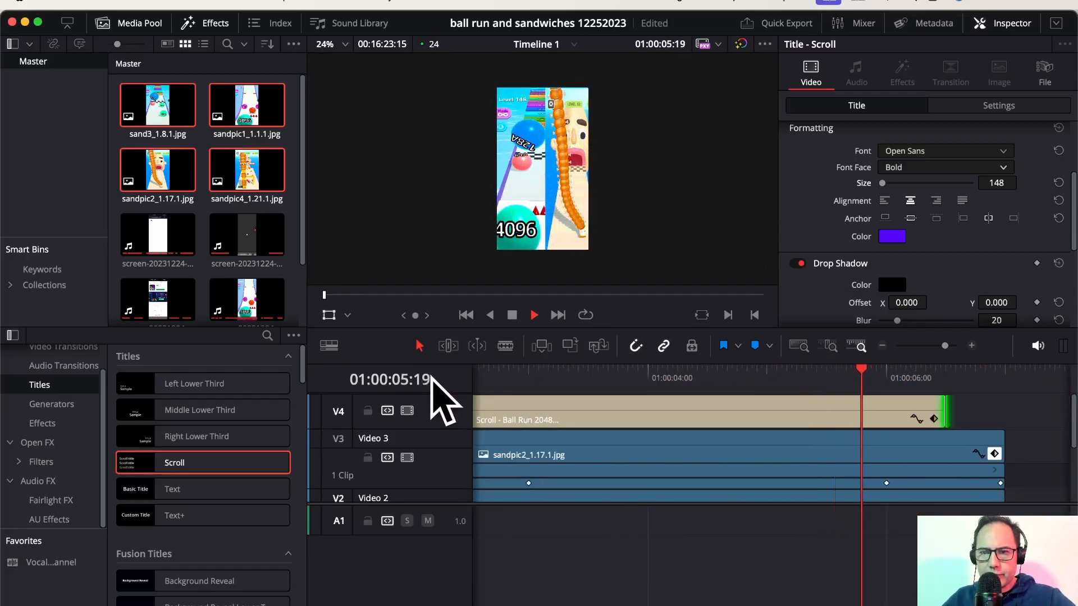
pyautogui.press('space')
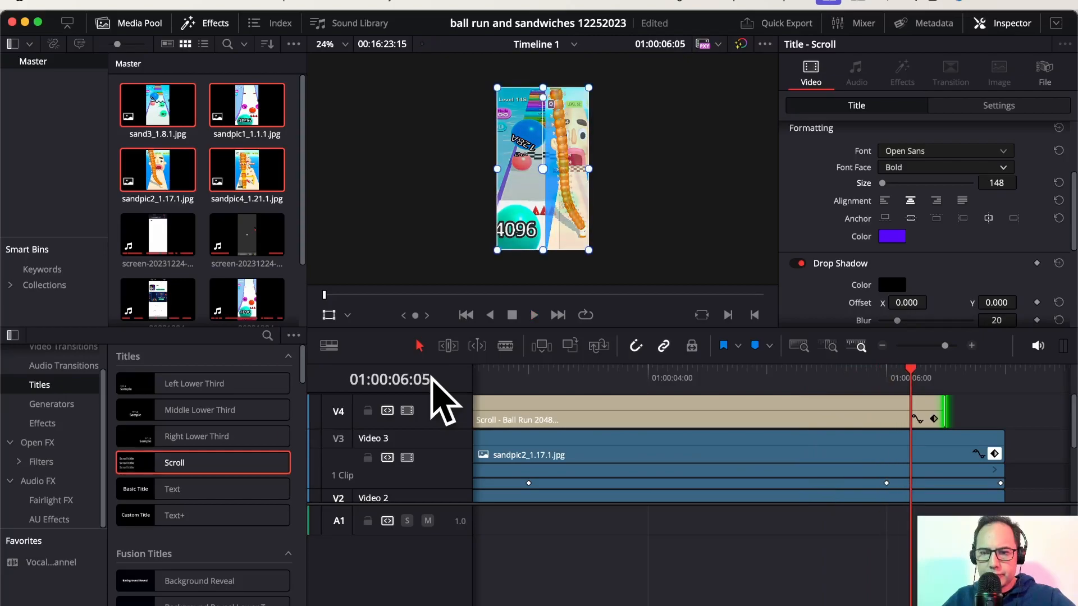
# - Move the screen-20231224-161501.mp4 clip with its audio against the end of the intro images on V1 and play across the join
pyautogui.scroll(-2, 589, 494)
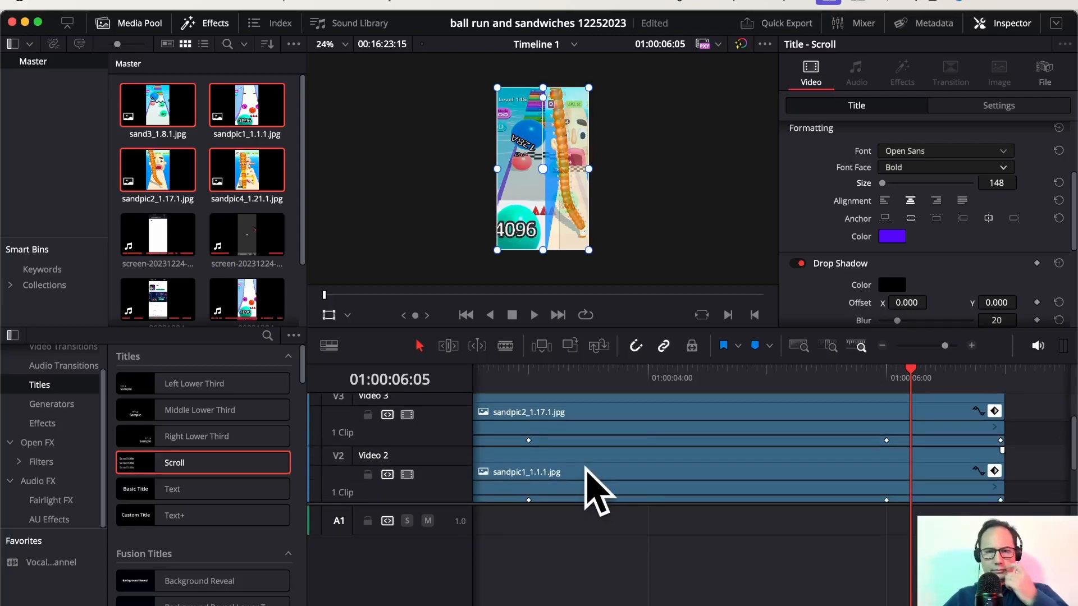
pyautogui.scroll(-2, 597, 480)
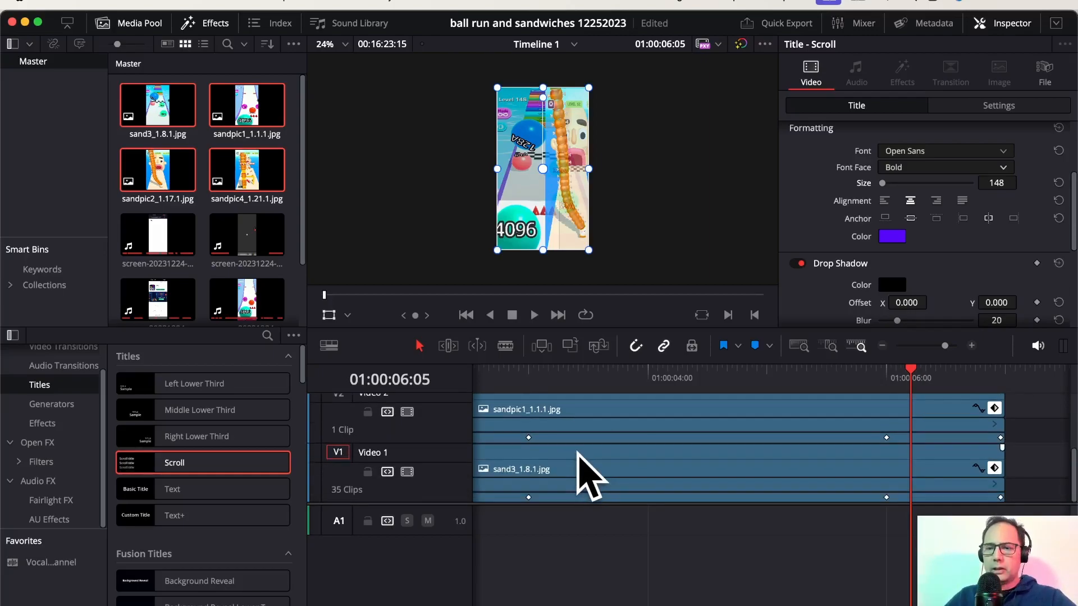
pyautogui.hscroll(5, 584, 477)
pyautogui.scroll(1, 674, 478)
pyautogui.scroll(-1, 676, 479)
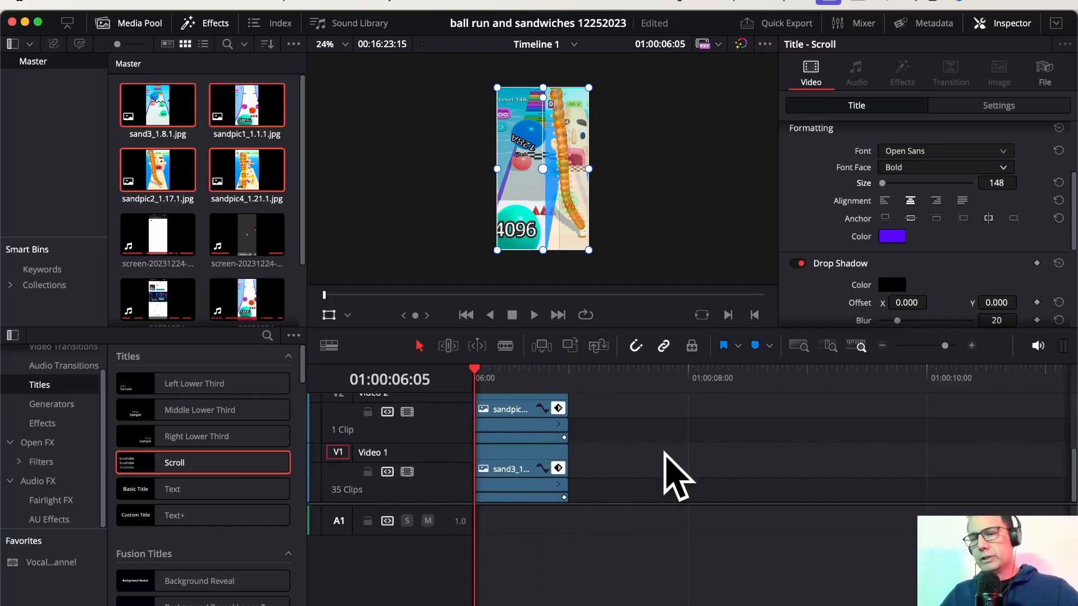
pyautogui.scroll(2, 71, 429)
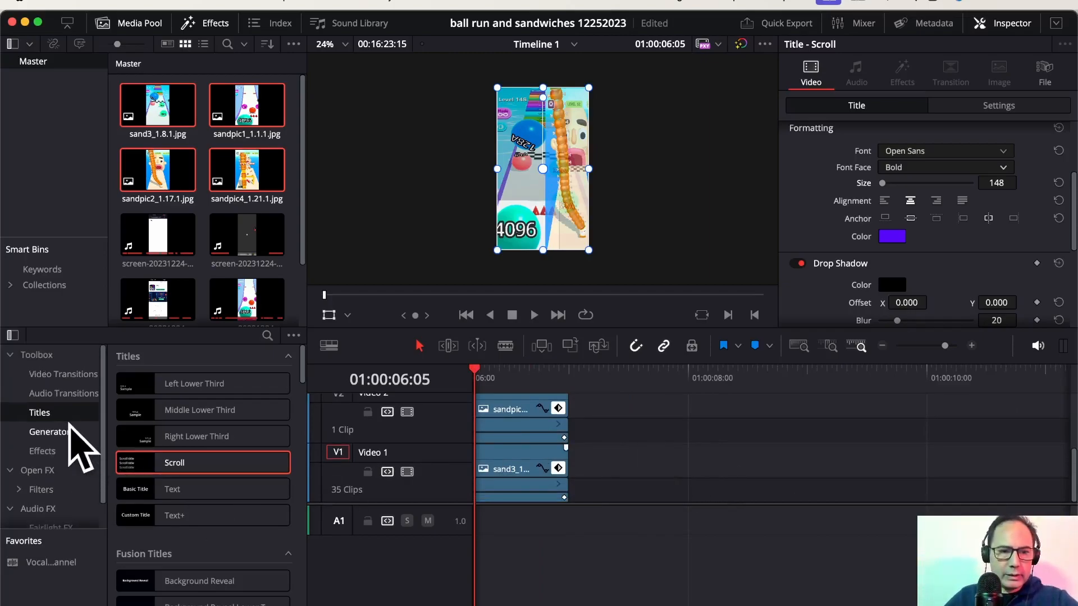
pyautogui.press('q')
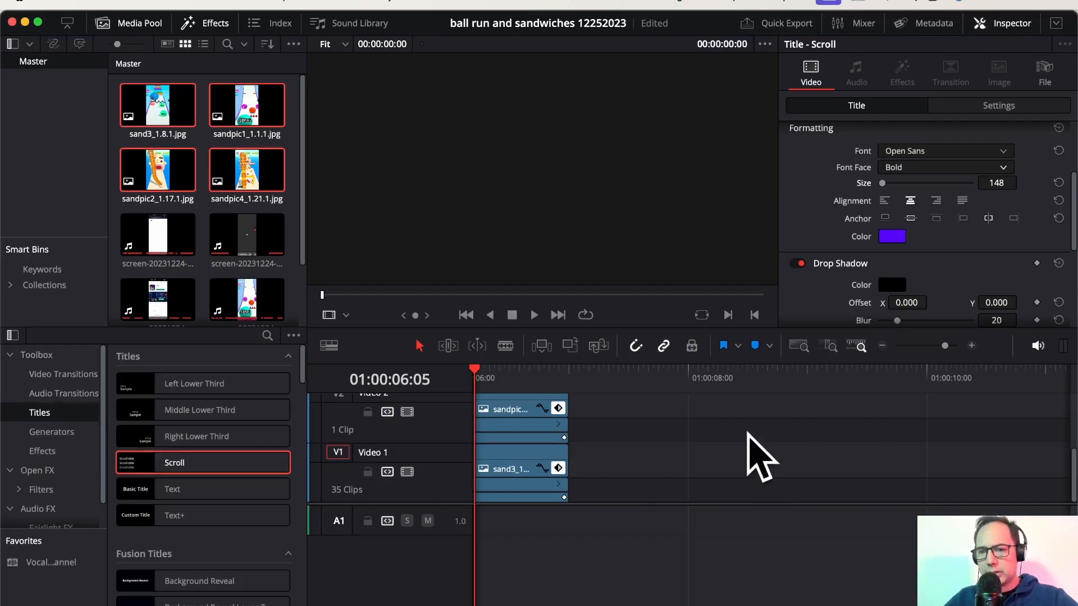
pyautogui.press('super+minus')
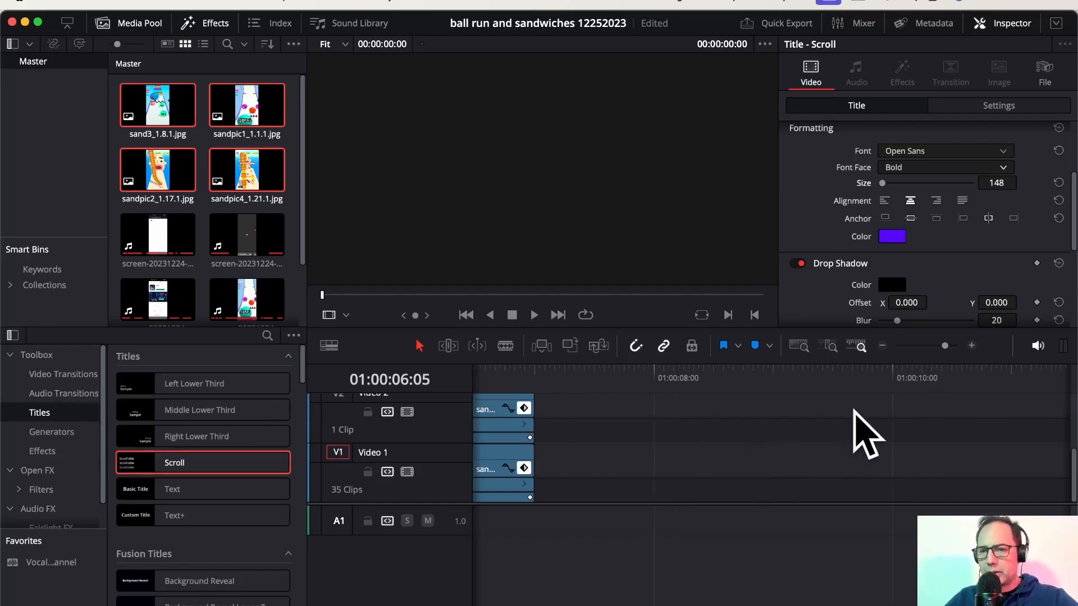
pyautogui.click(882, 346)
pyautogui.click(882, 346)
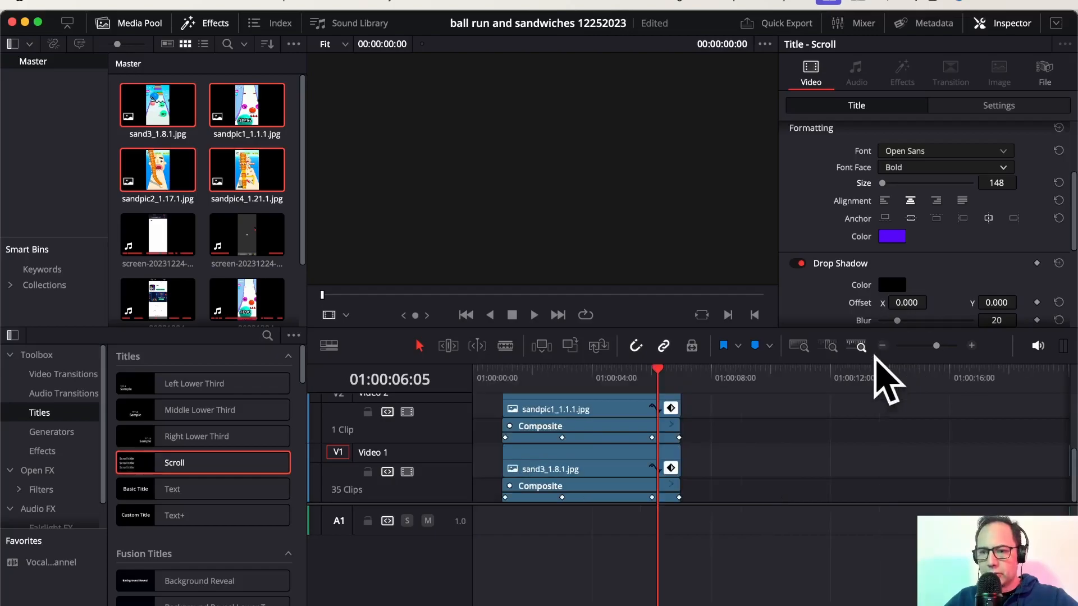
pyautogui.hscroll(5, 830, 463)
pyautogui.hscroll(-5, 832, 482)
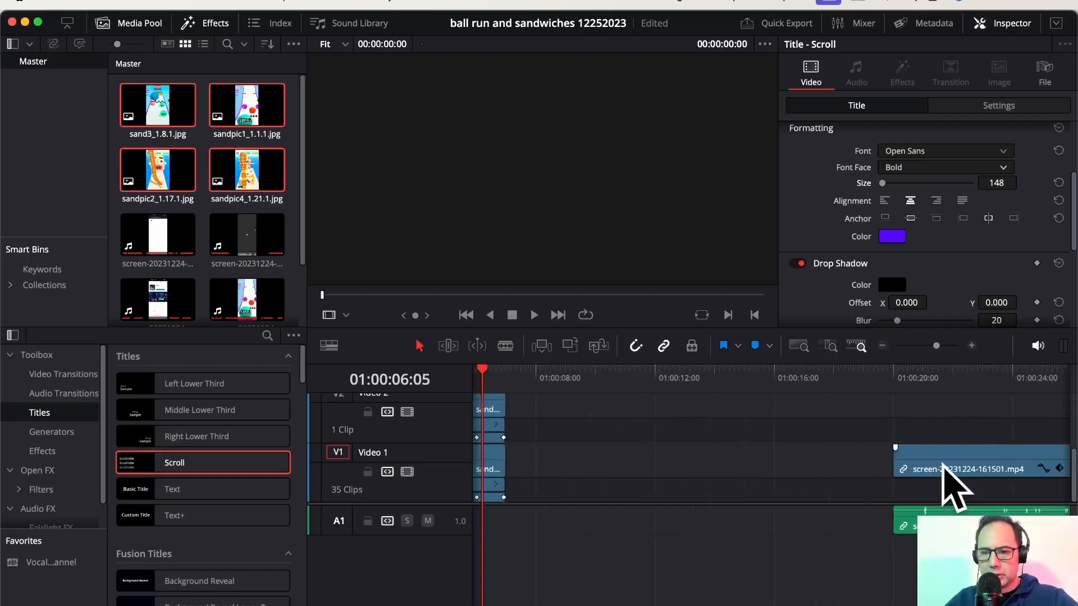
pyautogui.rightClick(951, 480)
pyautogui.click(940, 457)
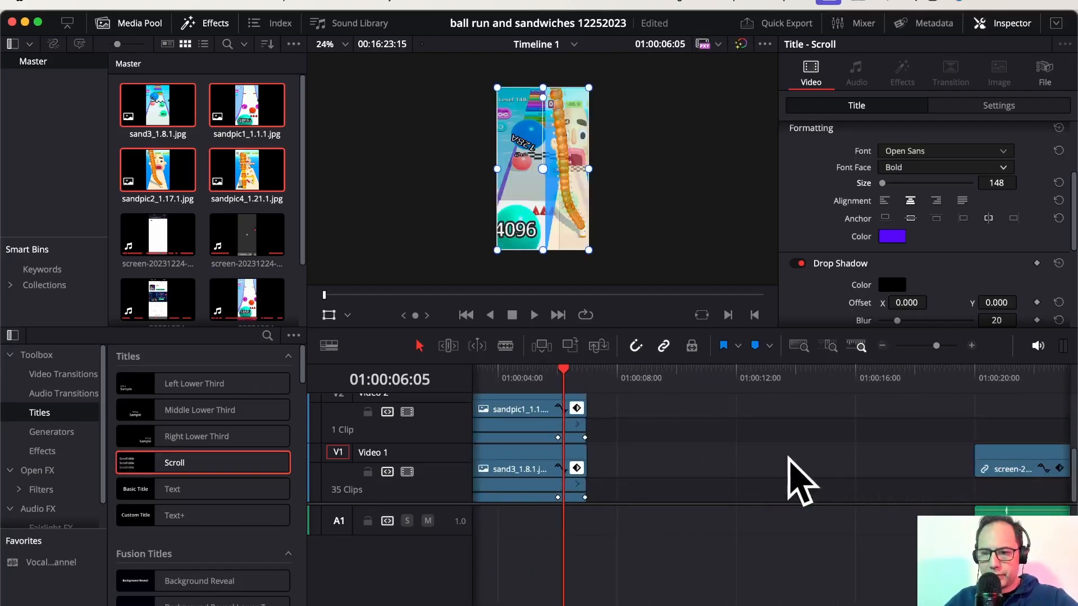
pyautogui.moveTo(1022, 457); pyautogui.dragTo(634, 474)
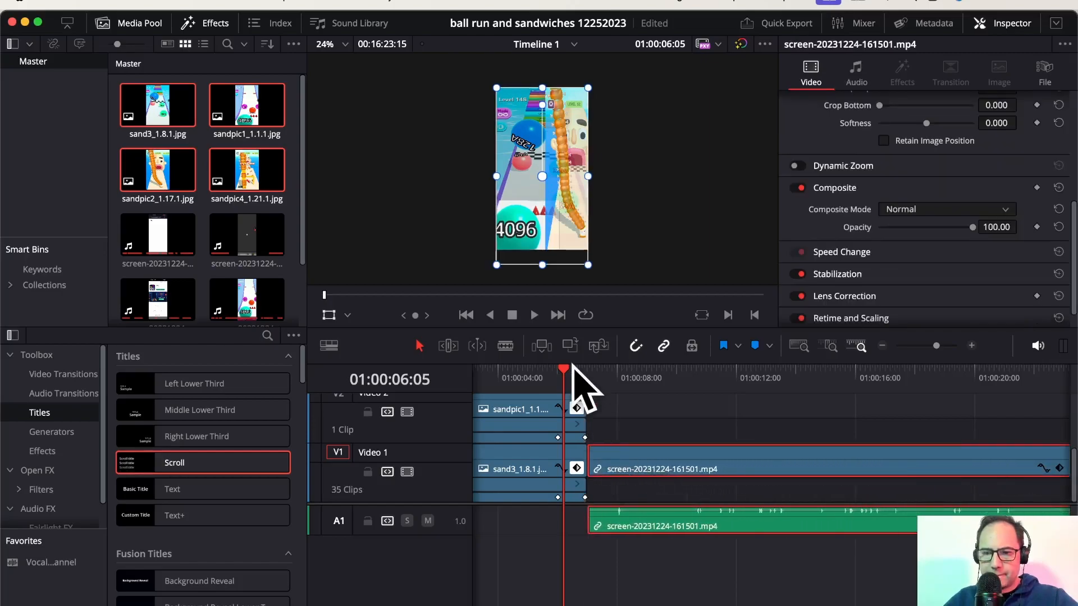
pyautogui.press('space')
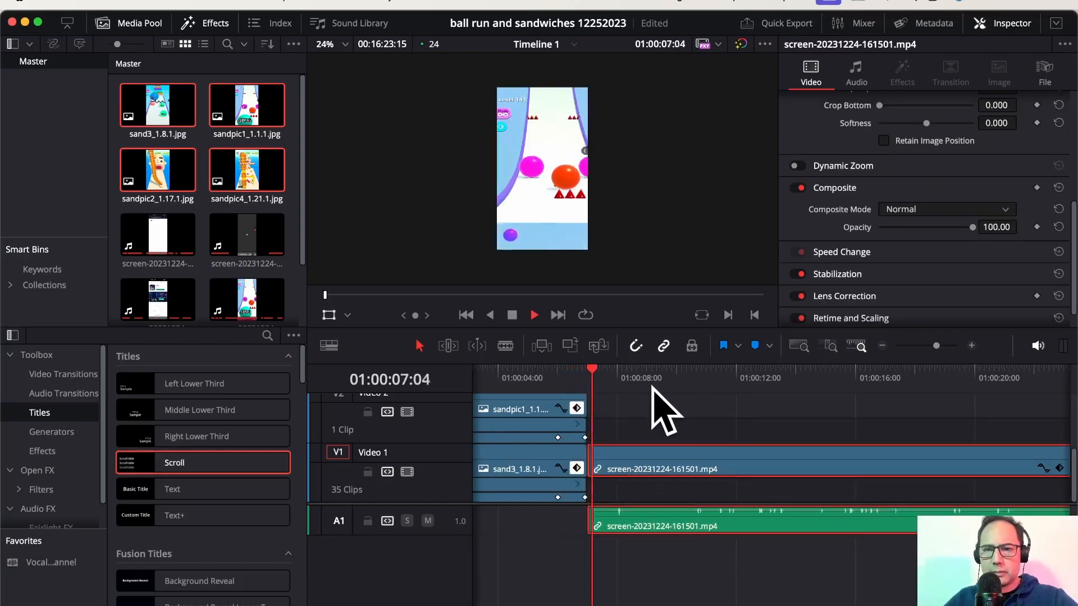
pyautogui.press('space')
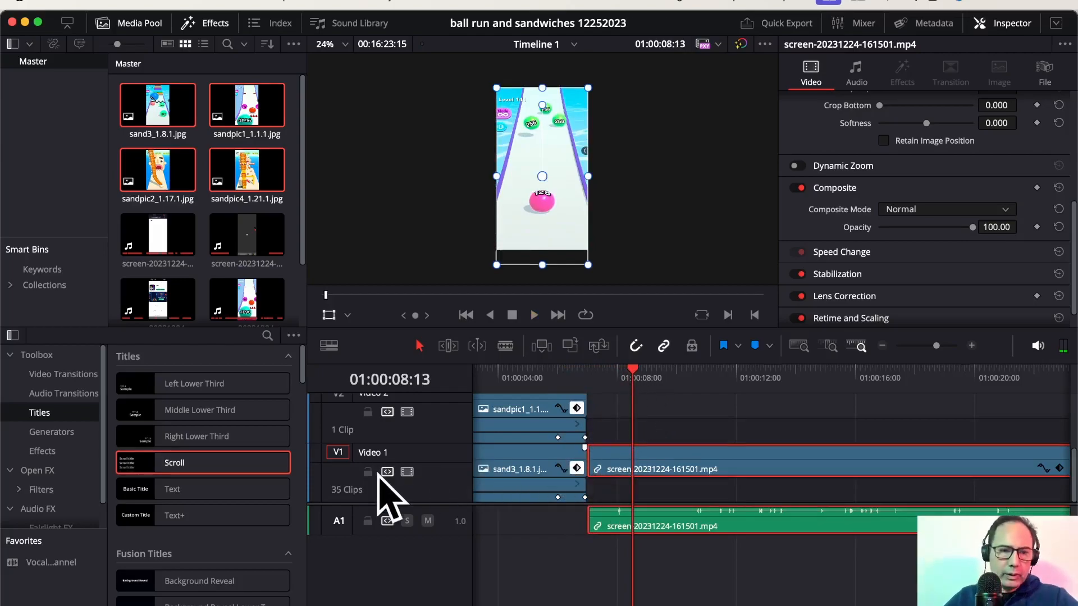
# - Add a Blur Dissolve transition to the start of the screen-20231224-161501.mp4 clip on V1 and play through it
pyautogui.click(82, 374)
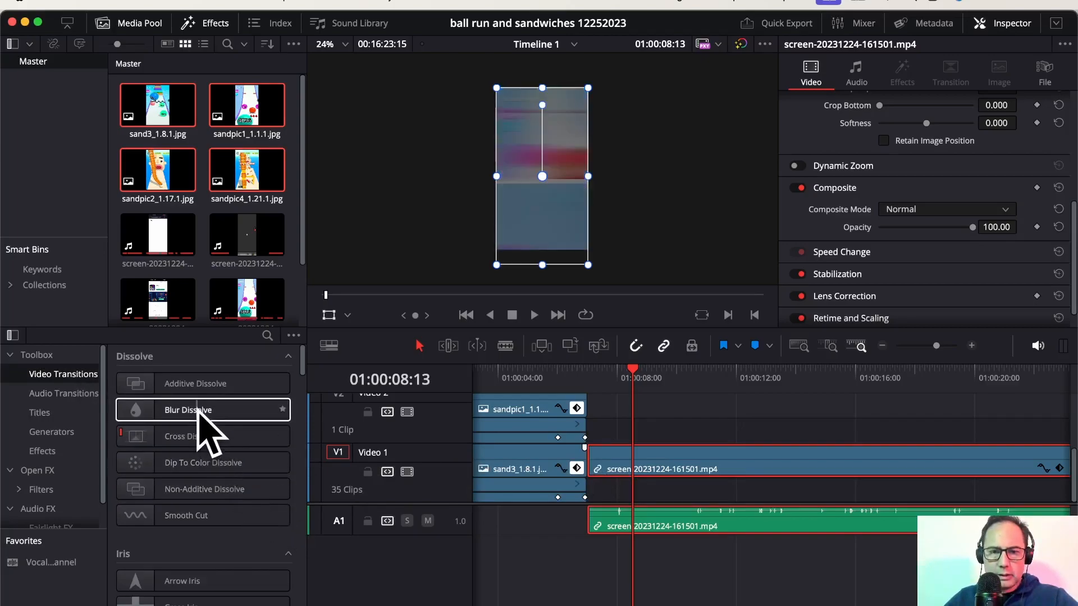
pyautogui.moveTo(197, 409); pyautogui.dragTo(681, 449)
pyautogui.press('space')
pyautogui.click(586, 375)
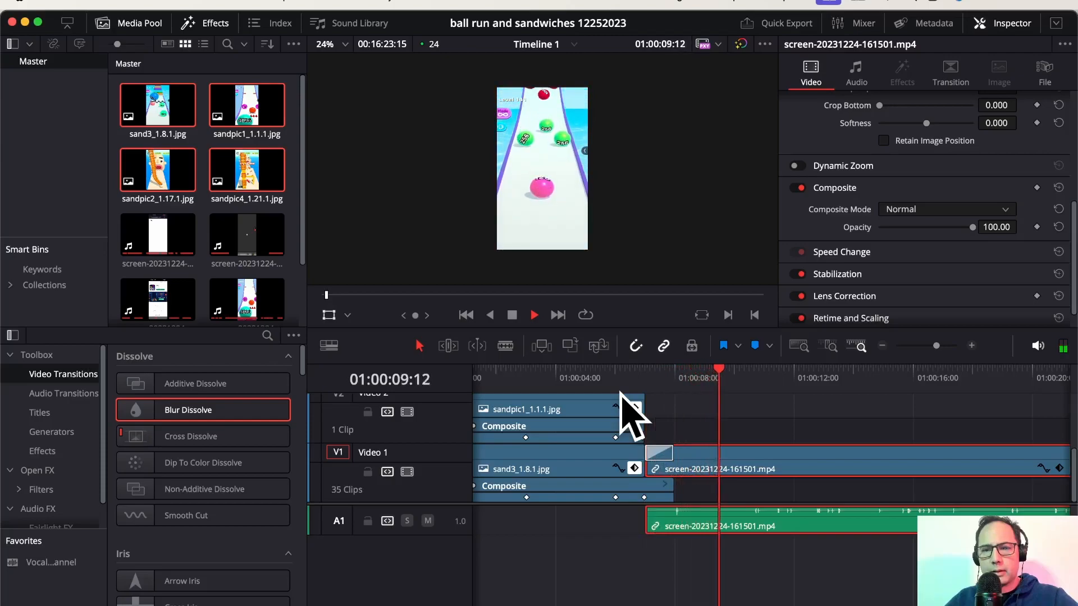
pyautogui.press('space')
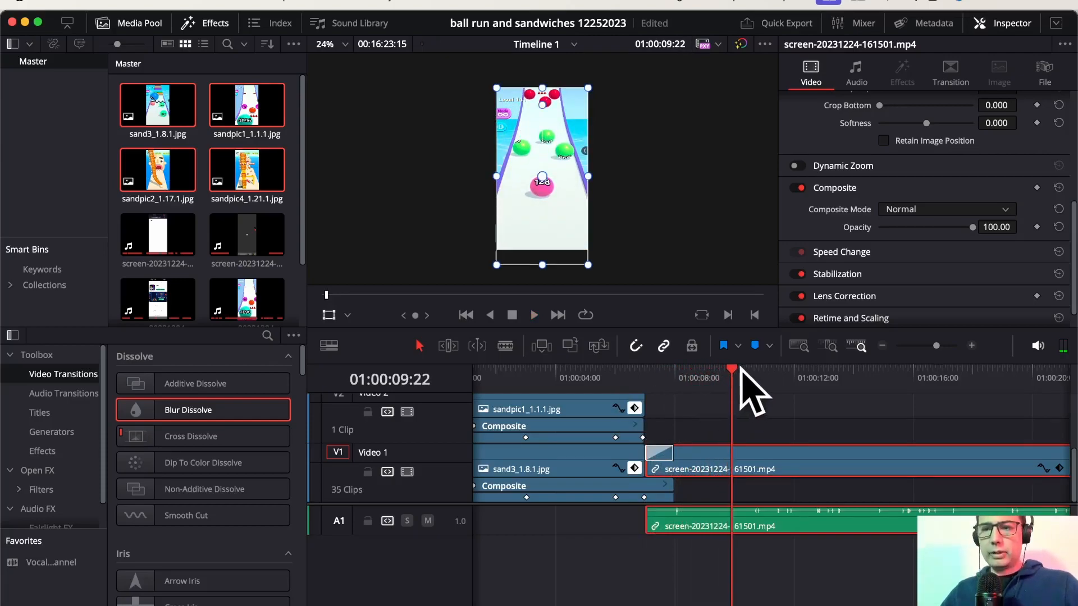
# - Play the timeline from the end of the intro images through the Blur Dissolve into the screen-20231224-161501.mp4 clip
pyautogui.click(629, 375)
pyautogui.click(621, 375)
pyautogui.press('space')
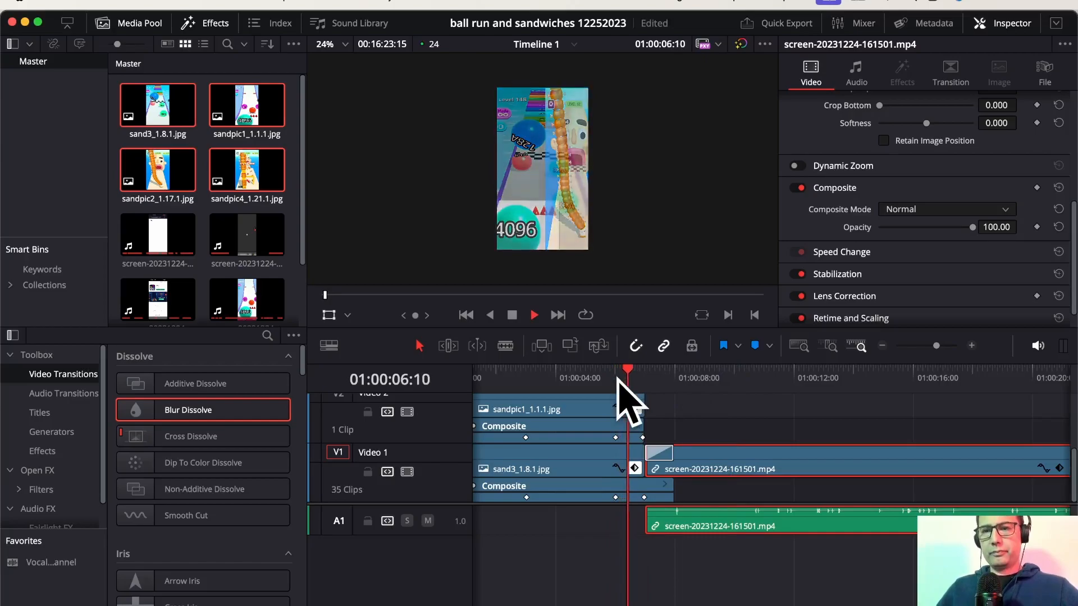
pyautogui.press('space')
# - Add a basic Text title on a new V5 track above the end of the scroll title
pyautogui.scroll(5, 673, 432)
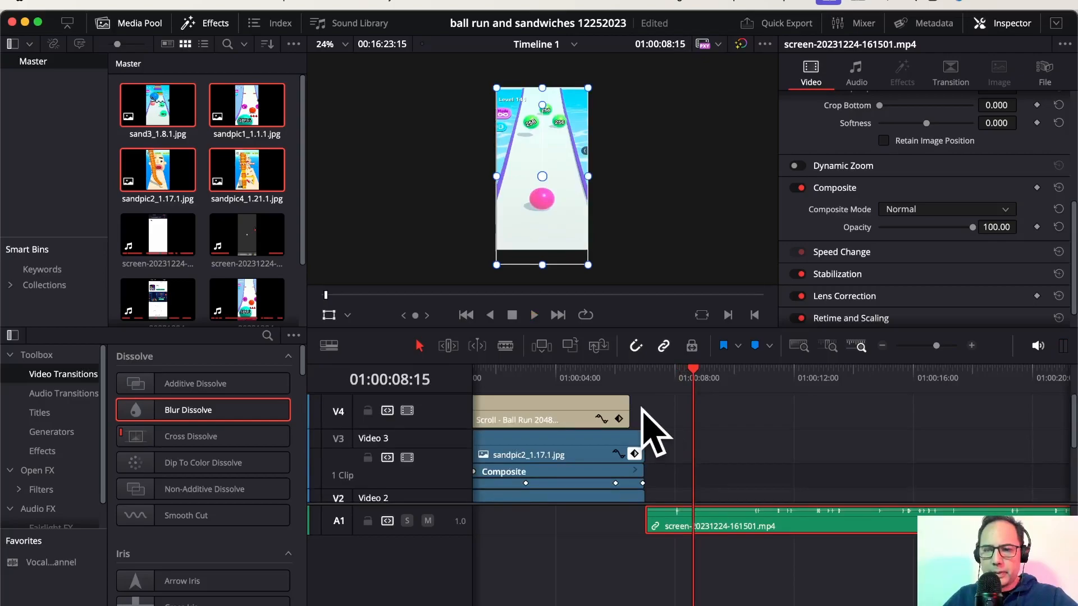
pyautogui.click(579, 402)
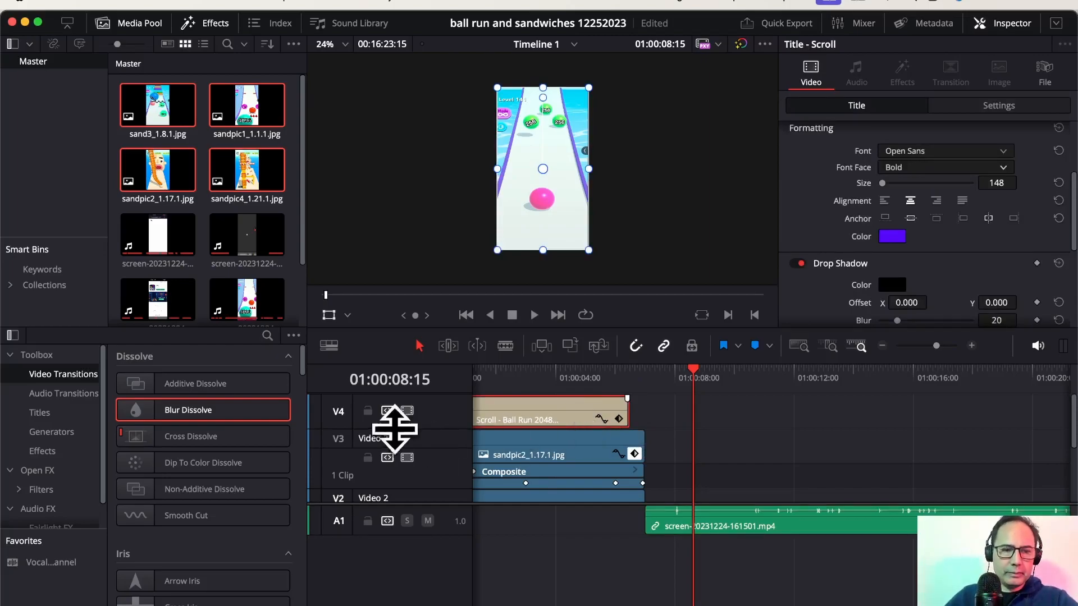
pyautogui.scroll(-4, 269, 483)
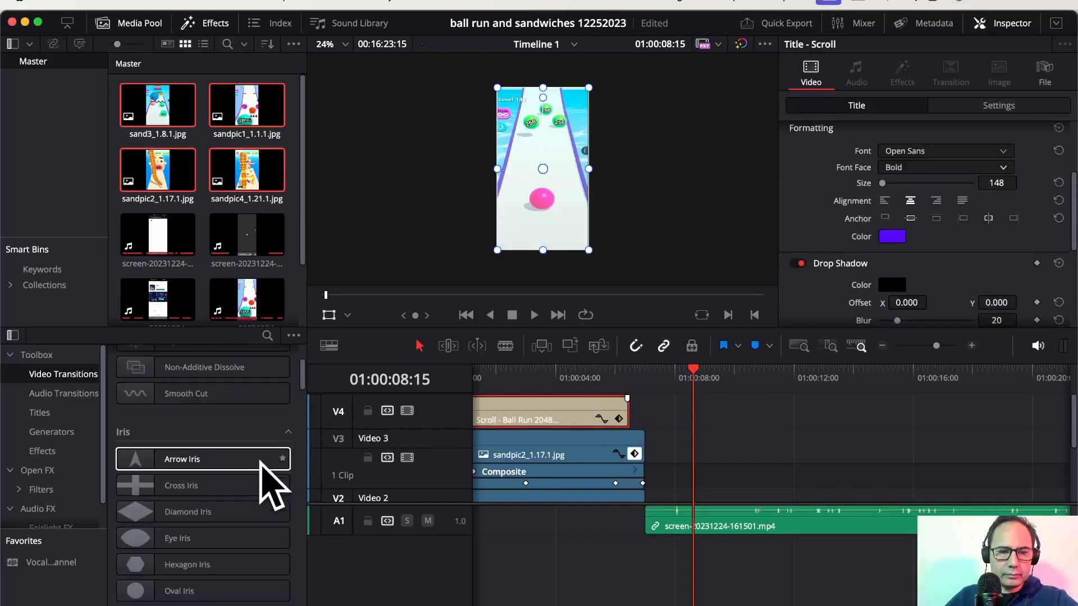
pyautogui.scroll(4, 272, 483)
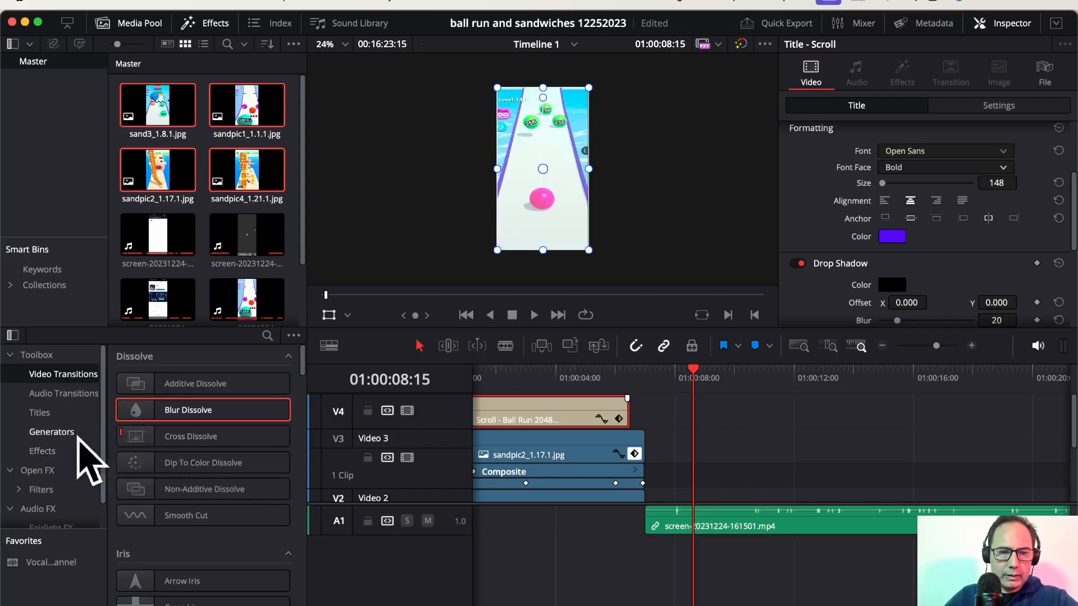
pyautogui.click(40, 413)
pyautogui.moveTo(216, 489); pyautogui.dragTo(571, 410)
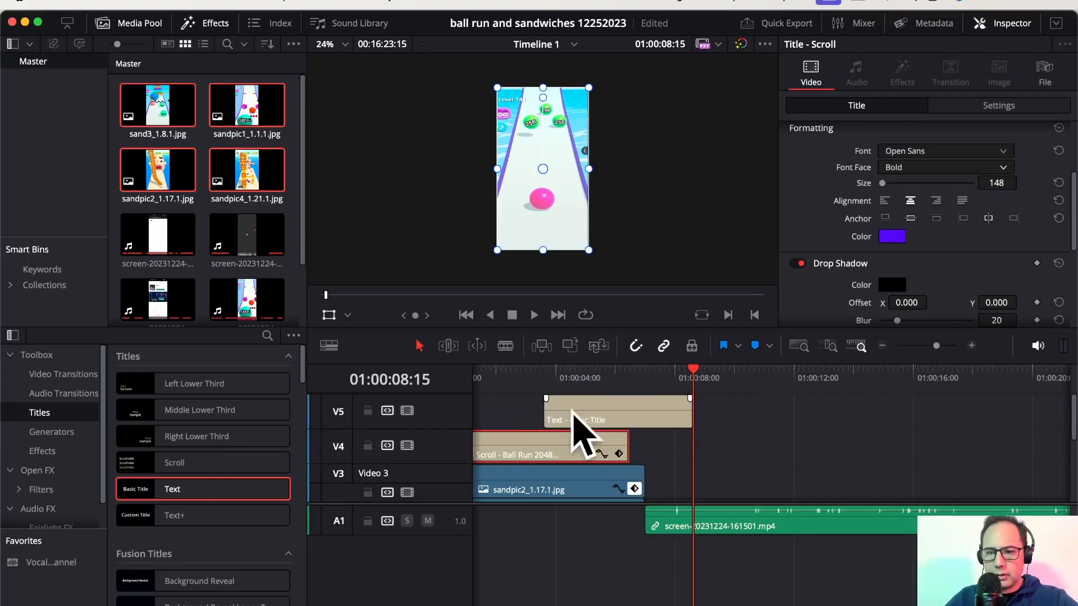
# - Replace the V5 title's text with "Ball Run 2048", "Levels" and "141 to 160" on three lines
pyautogui.click(571, 412)
pyautogui.scroll(4, 828, 214)
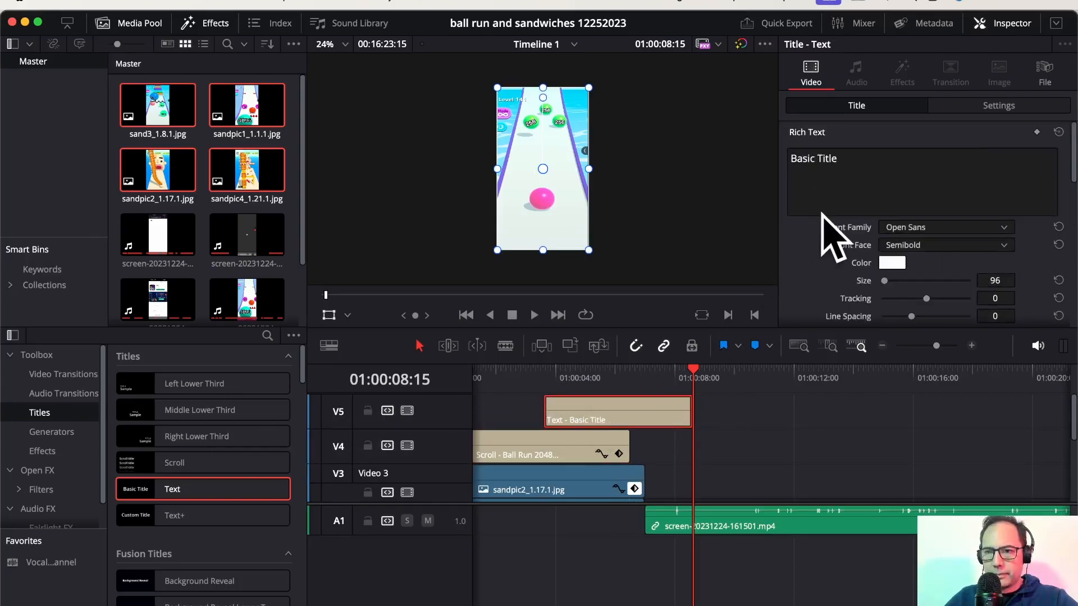
pyautogui.click(855, 158)
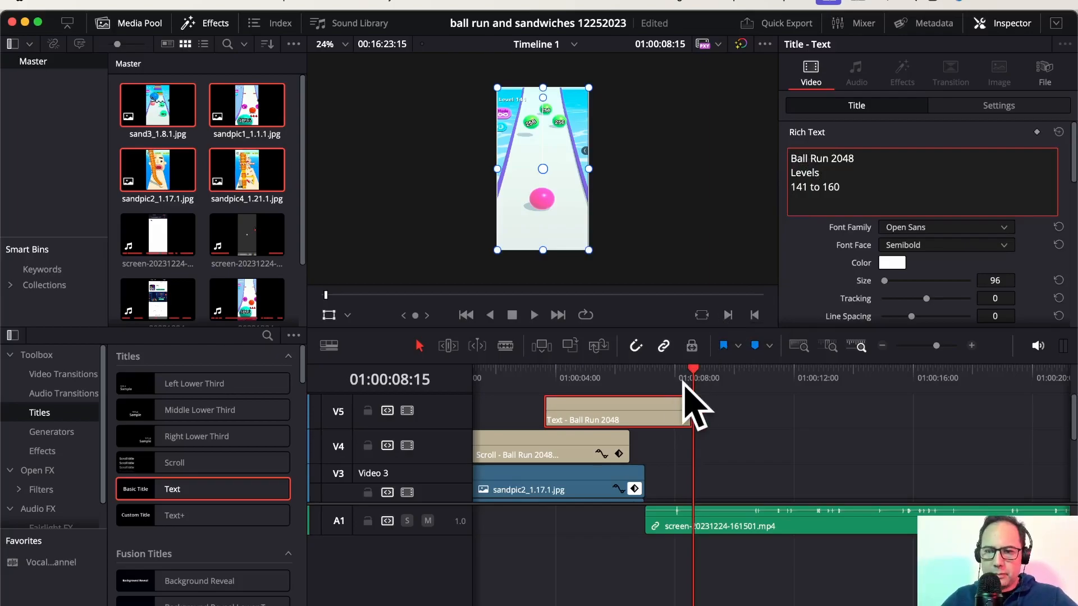
# - Play the overlap of the two titles and shift the V5 text title along its track to start at 01:00:04:19
pyautogui.moveTo(697, 382); pyautogui.dragTo(524, 373)
pyautogui.press('space')
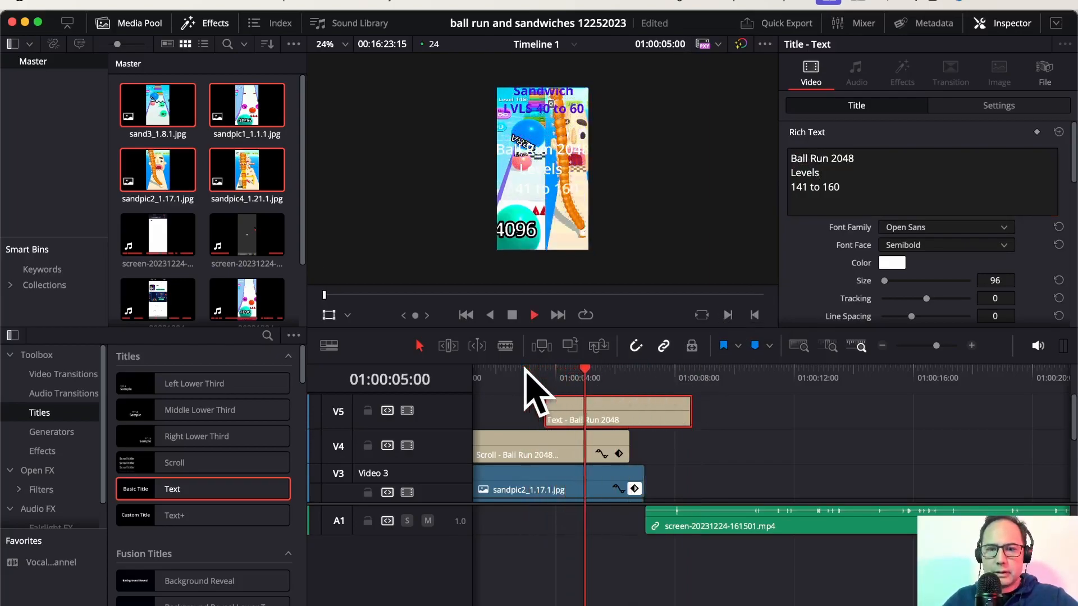
pyautogui.click(565, 402)
pyautogui.moveTo(569, 405); pyautogui.dragTo(586, 410)
pyautogui.click(544, 371)
pyautogui.press('space')
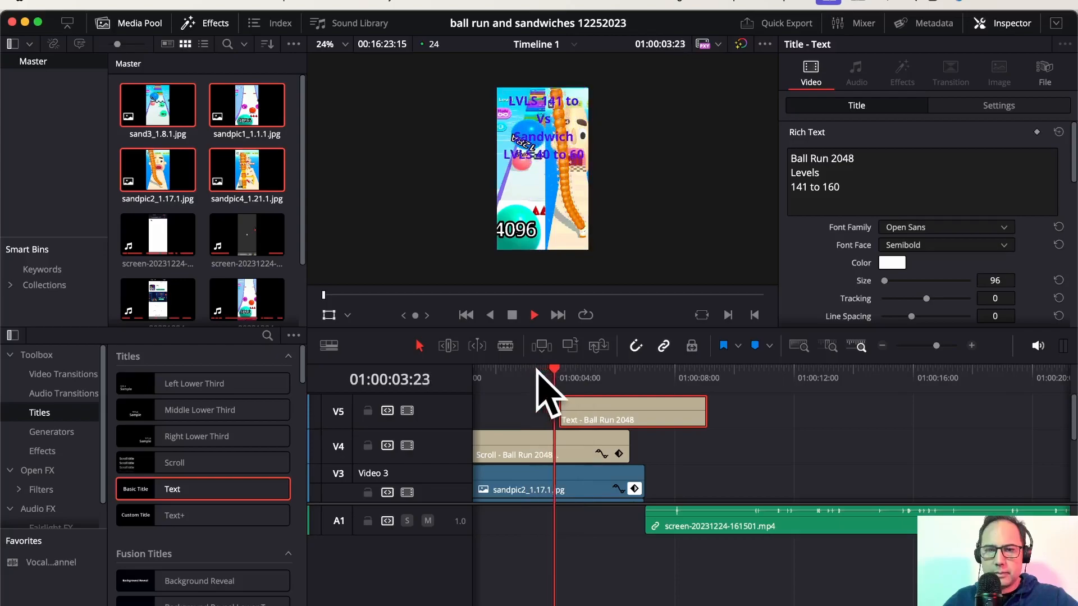
pyautogui.press('space')
pyautogui.moveTo(621, 421); pyautogui.dragTo(651, 427)
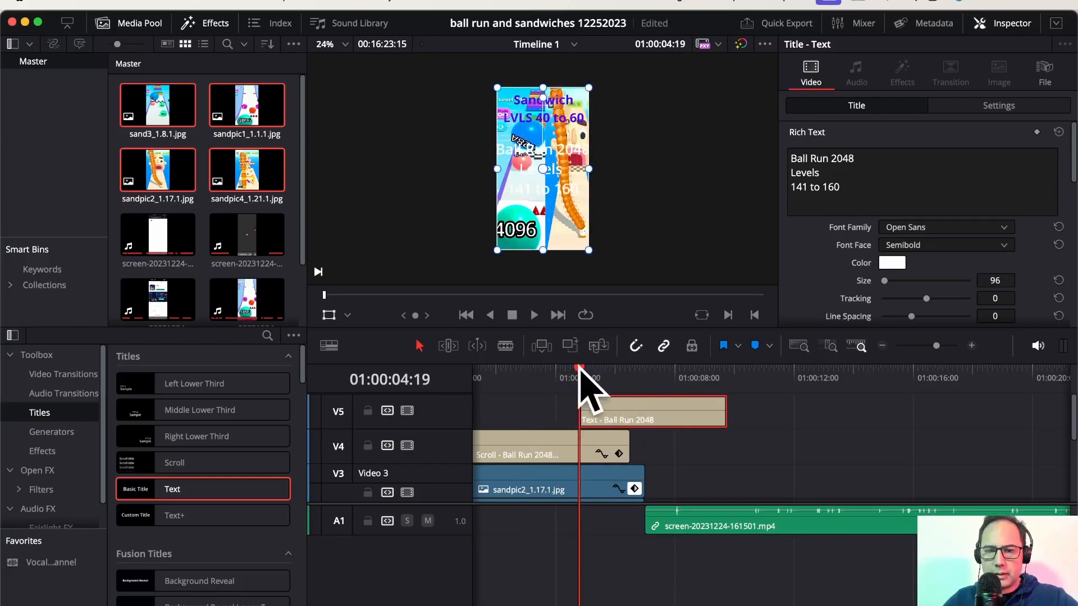
# - Play the intro across the start of the V5 text title to check its timing against the scroll title and images
pyautogui.click(541, 371)
pyautogui.press('space')
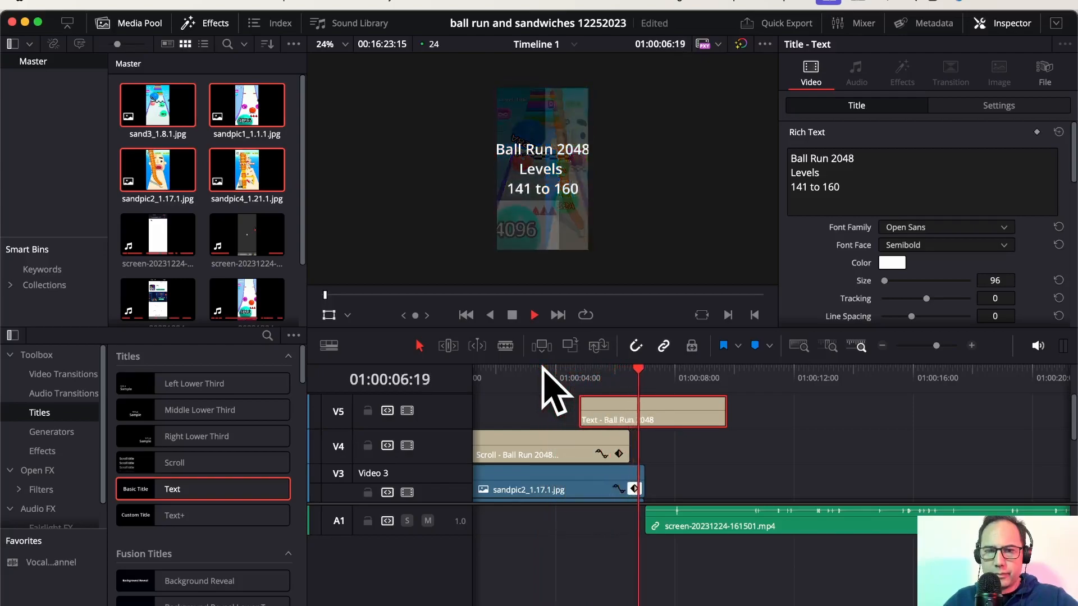
pyautogui.press('space')
pyautogui.click(645, 371)
pyautogui.click(513, 370)
pyautogui.press('space')
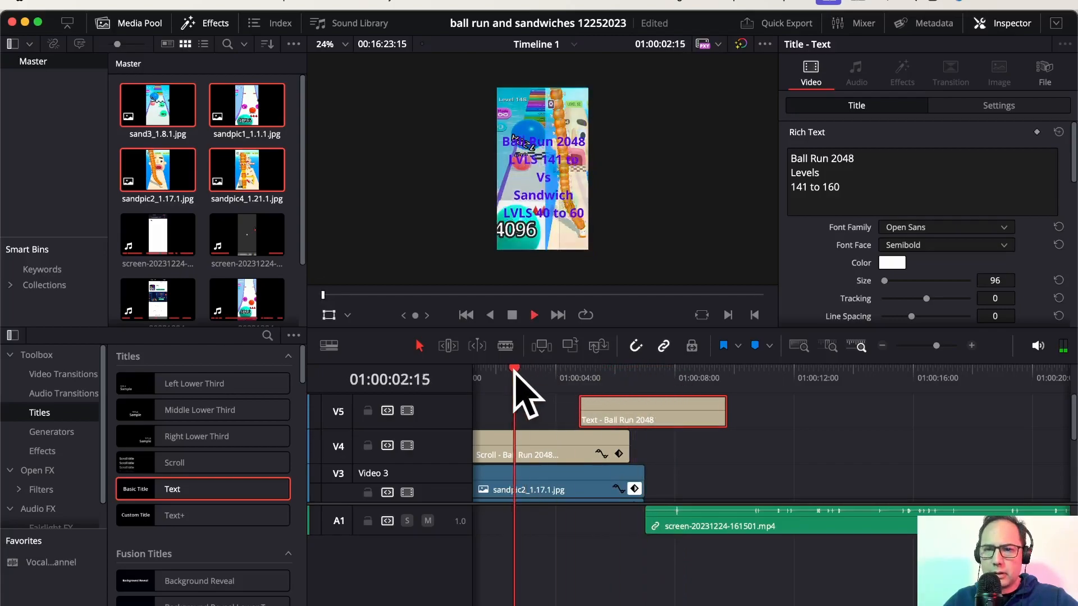
pyautogui.press('space')
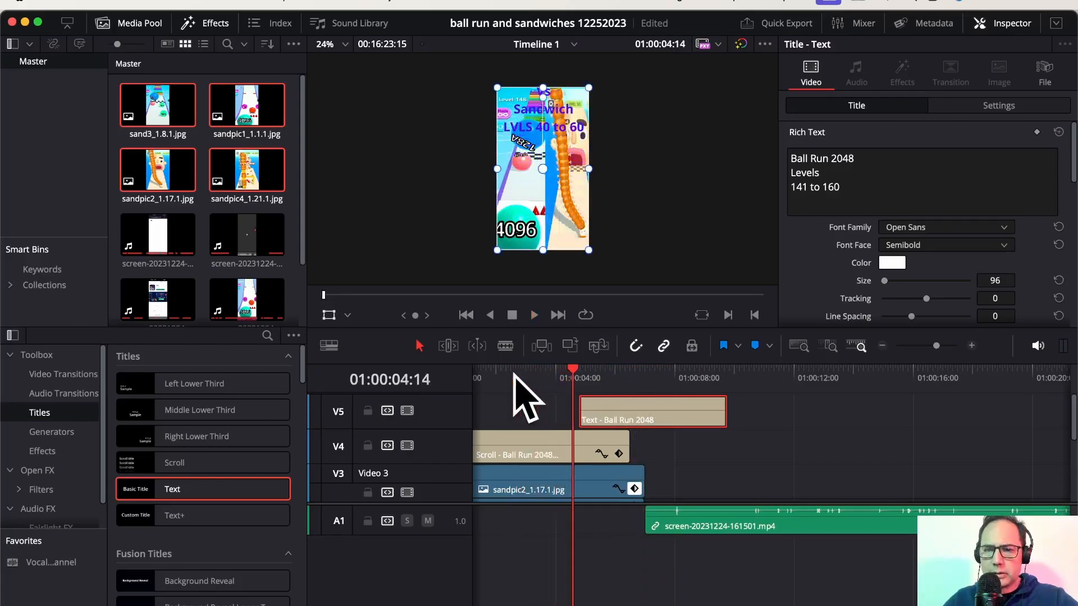
# - Move the fade-out's starting opacity keyframe on sandpic2_1.17.1.jpg on V3 earlier, to about 01:00:04:19
pyautogui.click(548, 477)
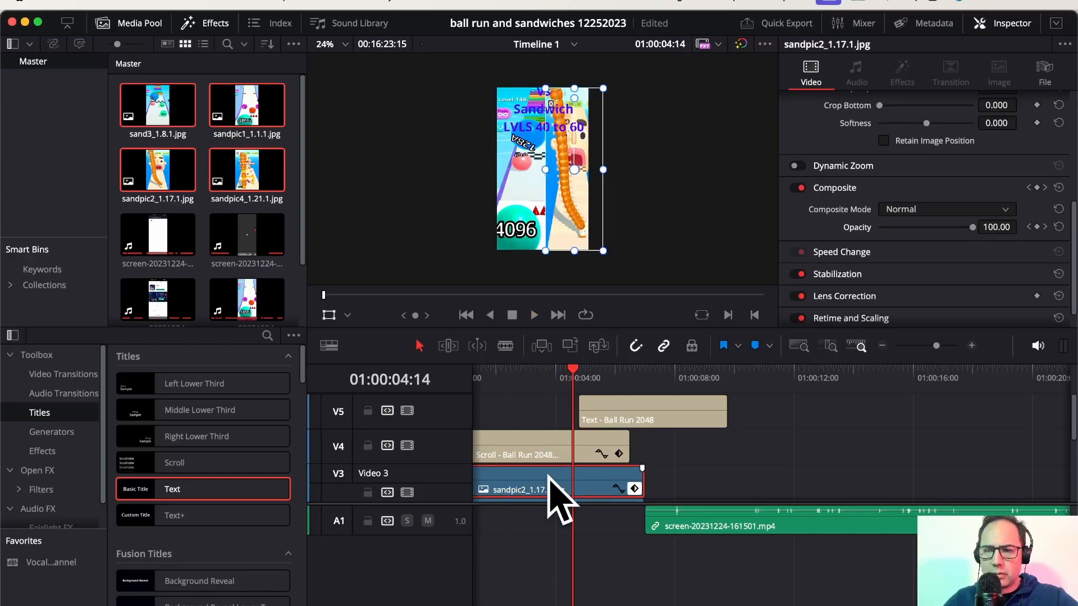
pyautogui.click(579, 371)
pyautogui.moveTo(586, 372); pyautogui.dragTo(629, 372)
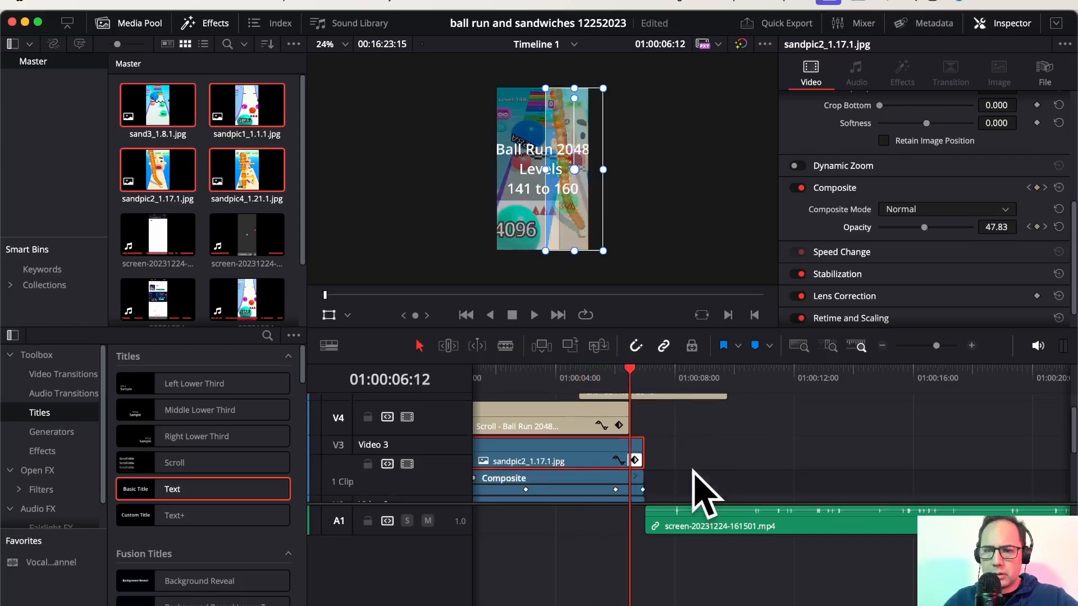
pyautogui.scroll(-2, 694, 471)
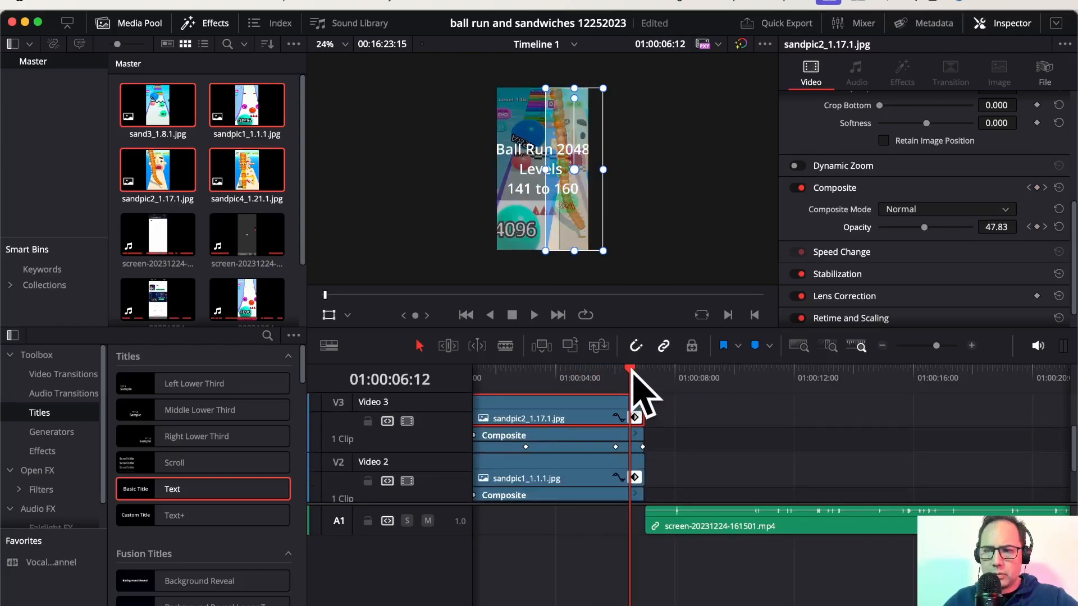
pyautogui.moveTo(633, 373)
pyautogui.mouseDown()
pyautogui.moveTo(642, 373)
pyautogui.moveTo(616, 372)
pyautogui.mouseUp()
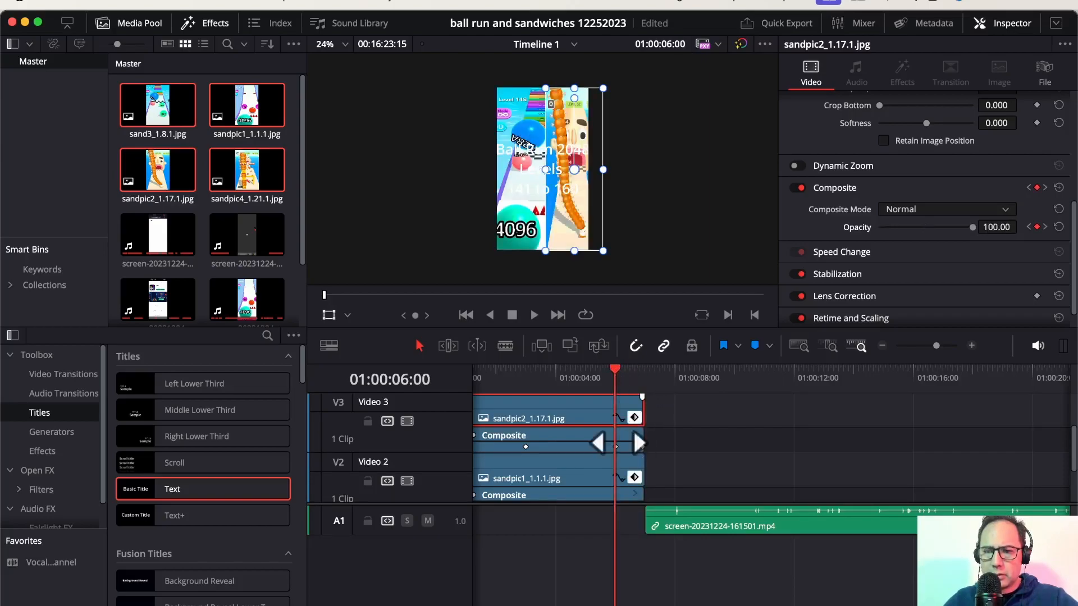
pyautogui.moveTo(615, 372)
pyautogui.mouseDown()
pyautogui.moveTo(526, 372)
pyautogui.moveTo(612, 372)
pyautogui.mouseUp()
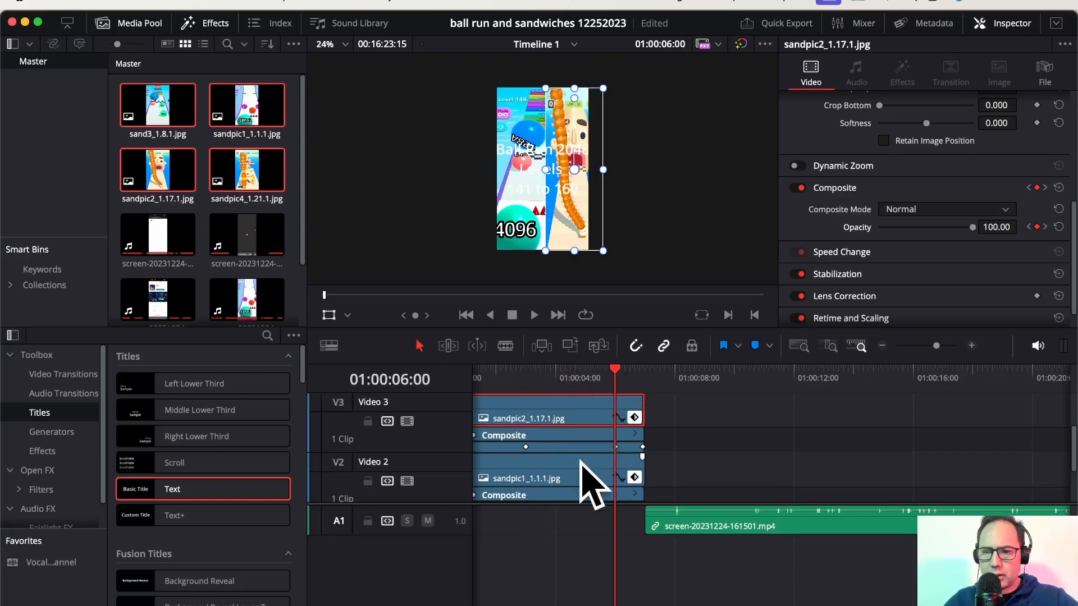
pyautogui.scroll(1, 578, 463)
pyautogui.hscroll(-2, 578, 463)
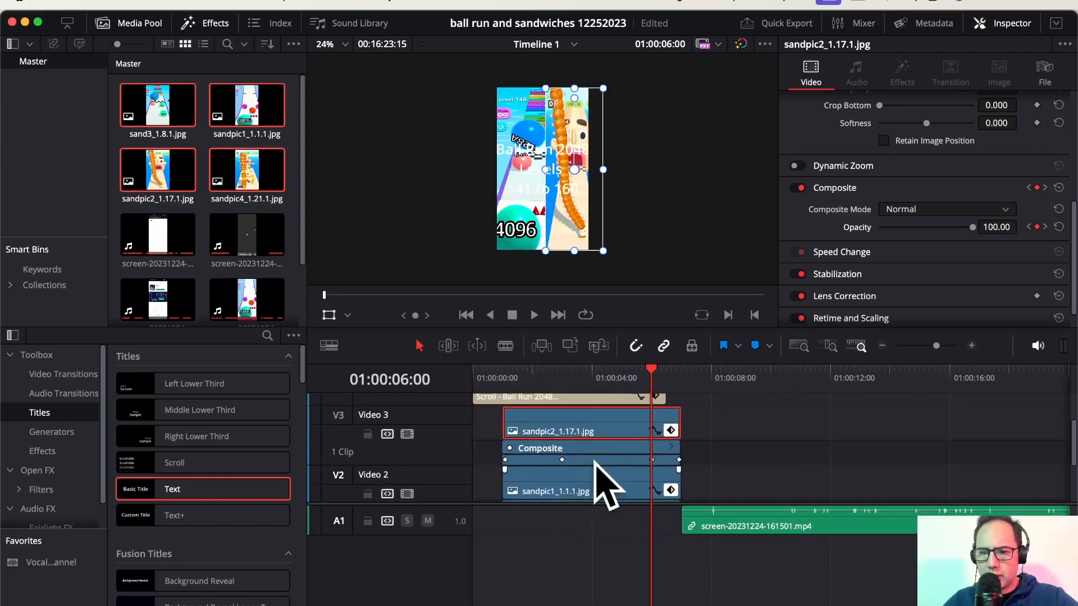
pyautogui.hscroll(2, 599, 477)
pyautogui.scroll(-1, 600, 477)
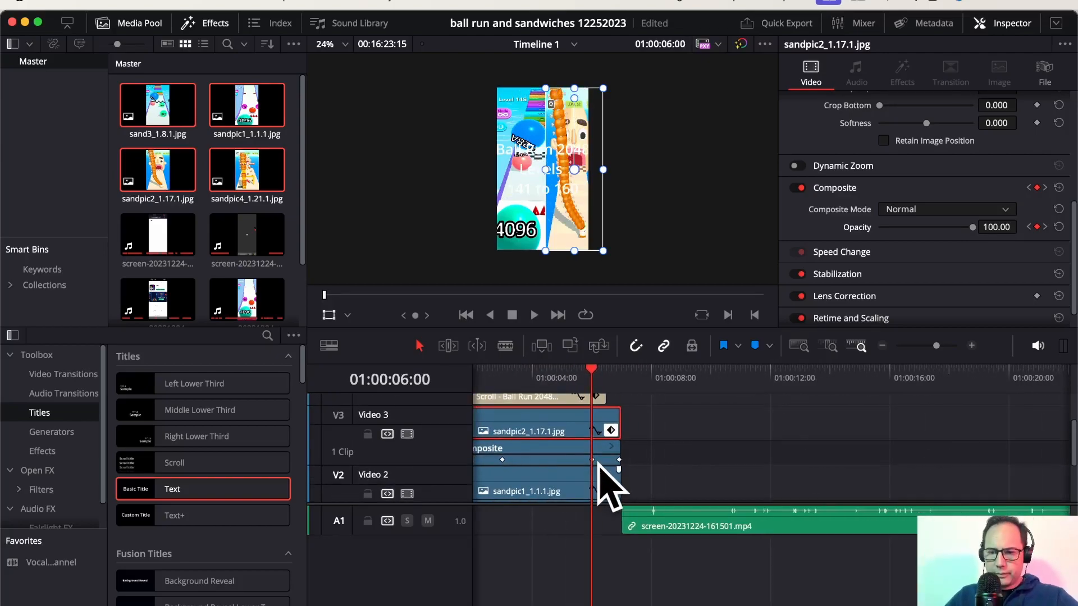
pyautogui.moveTo(590, 460); pyautogui.dragTo(556, 463)
# - Move the fade-out's starting opacity keyframes on sandpic1_1.1.1.jpg and sand3_1.8.1.jpg earlier to line up with the one on V3
pyautogui.scroll(-1, 584, 483)
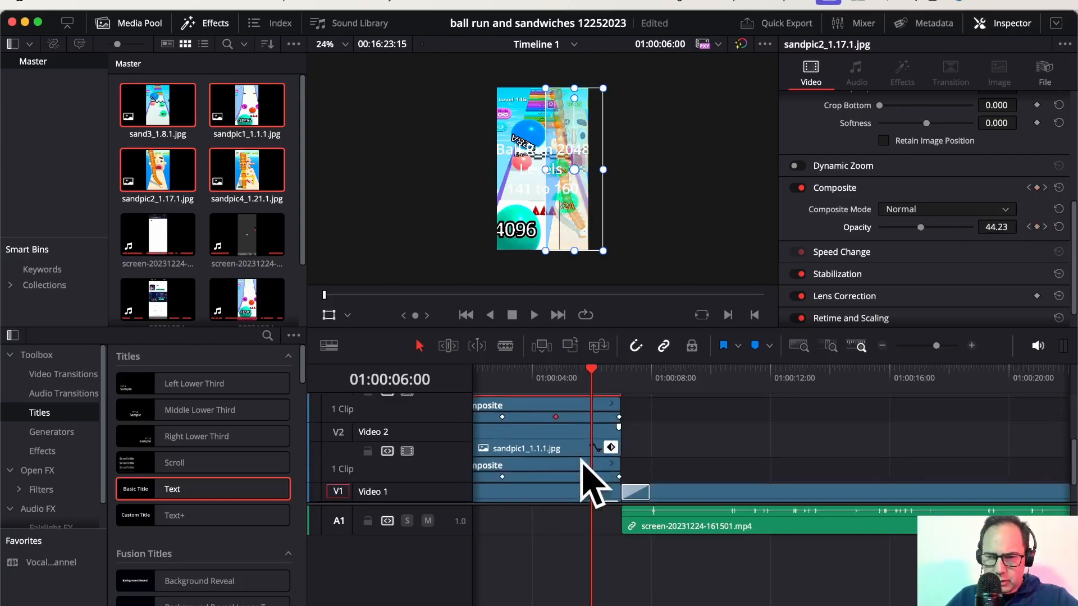
pyautogui.scroll(-1, 576, 497)
pyautogui.click(599, 466)
pyautogui.moveTo(581, 465); pyautogui.dragTo(556, 464)
pyautogui.scroll(-1, 559, 493)
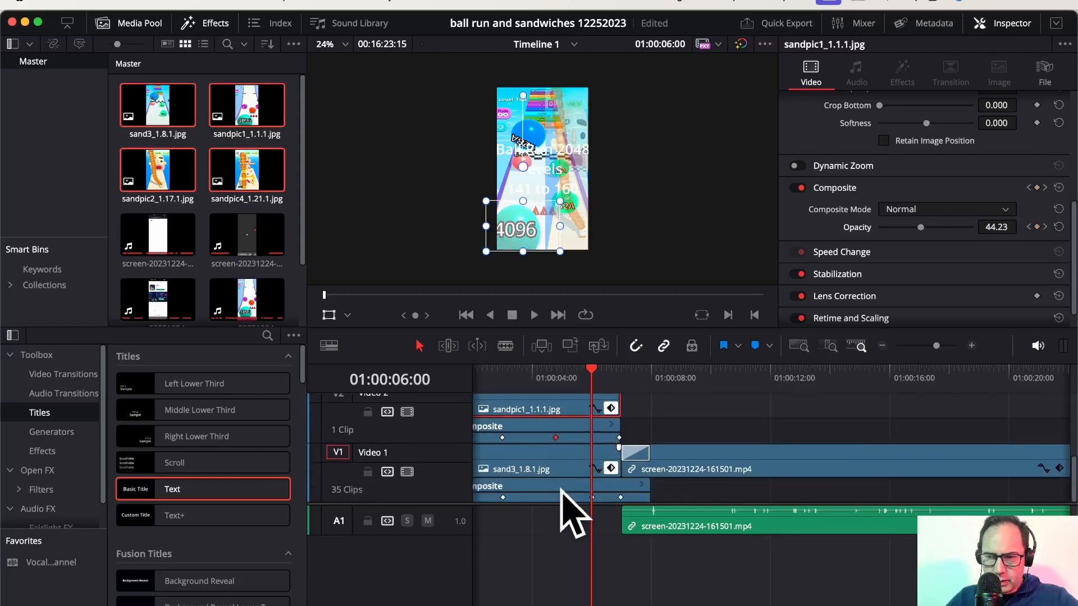
pyautogui.moveTo(593, 497); pyautogui.dragTo(556, 498)
# - Play the intro from the start into the gameplay clip to check the earlier image fade-out
pyautogui.moveTo(587, 371); pyautogui.dragTo(404, 378)
pyautogui.press('space')
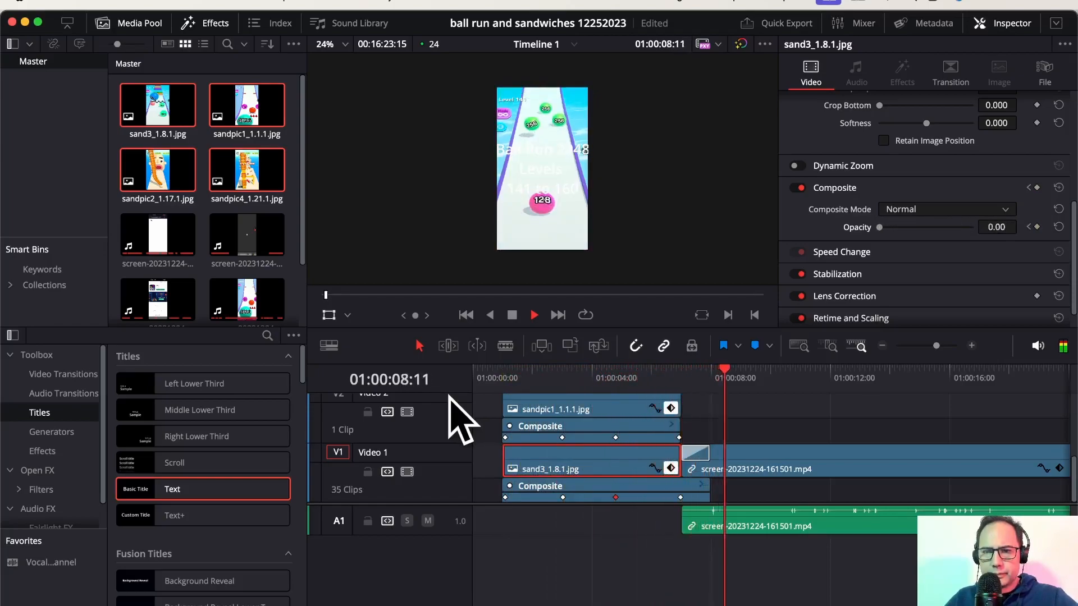
pyautogui.press('space')
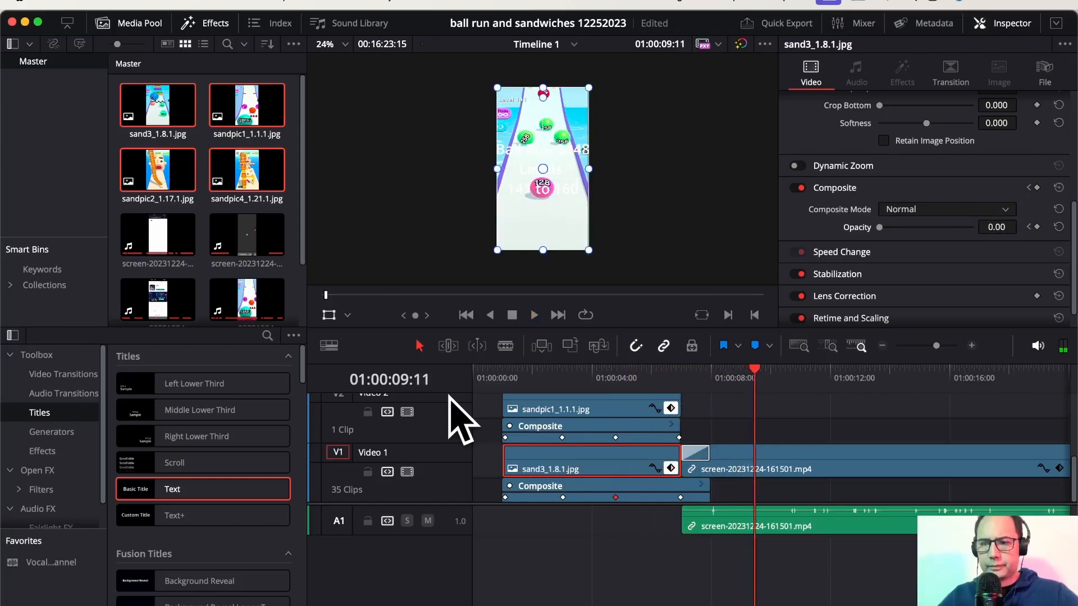
# - Try red, yellow, magenta, teal, green and navy for the V5 title's text color and set it to violet
pyautogui.scroll(5, 721, 429)
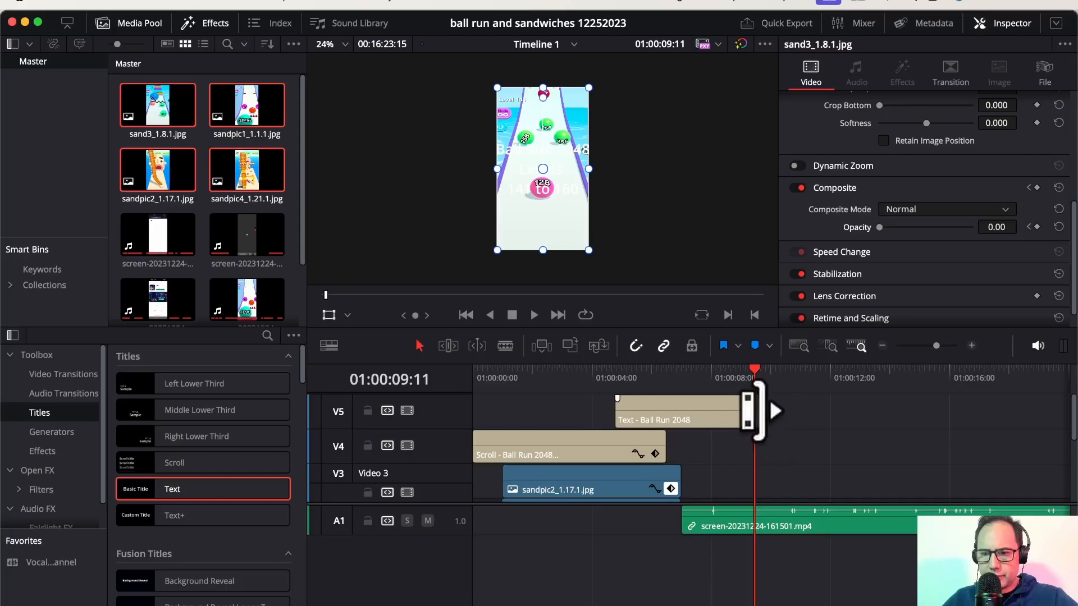
pyautogui.click(709, 403)
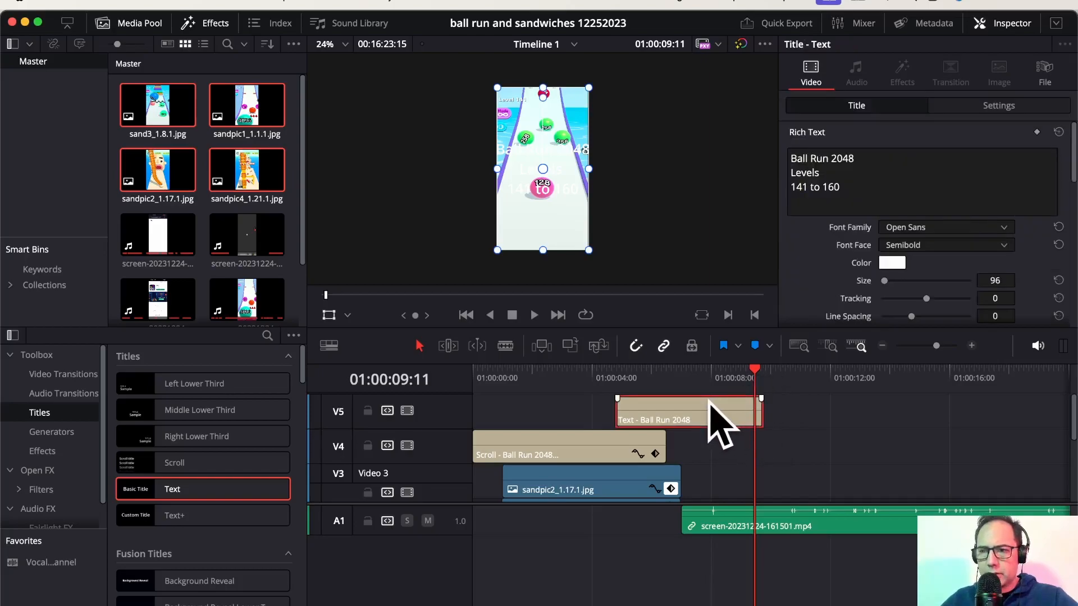
pyautogui.click(892, 264)
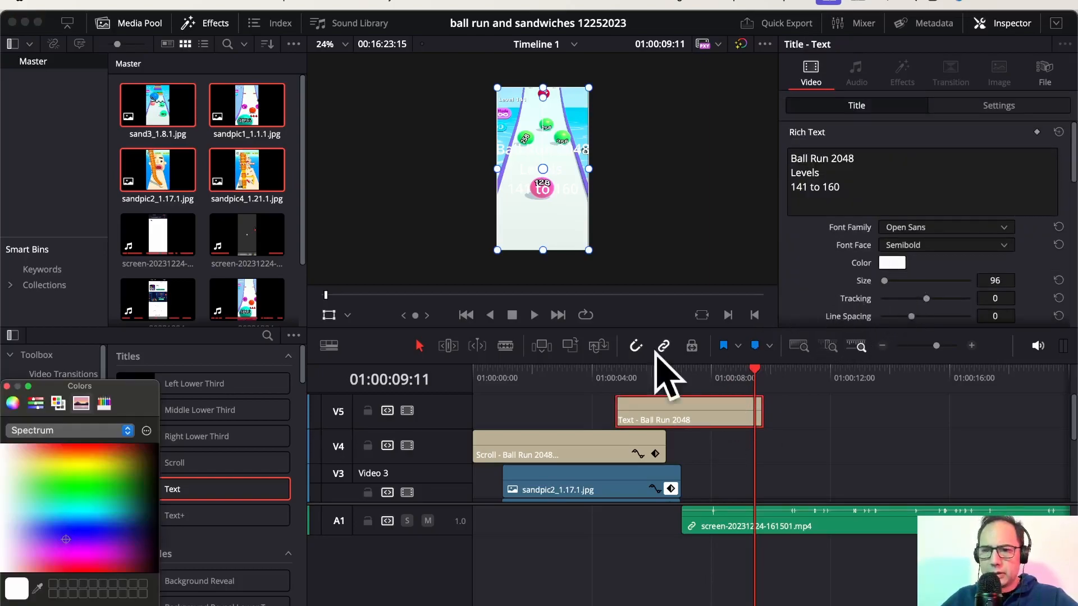
pyautogui.click(65, 538)
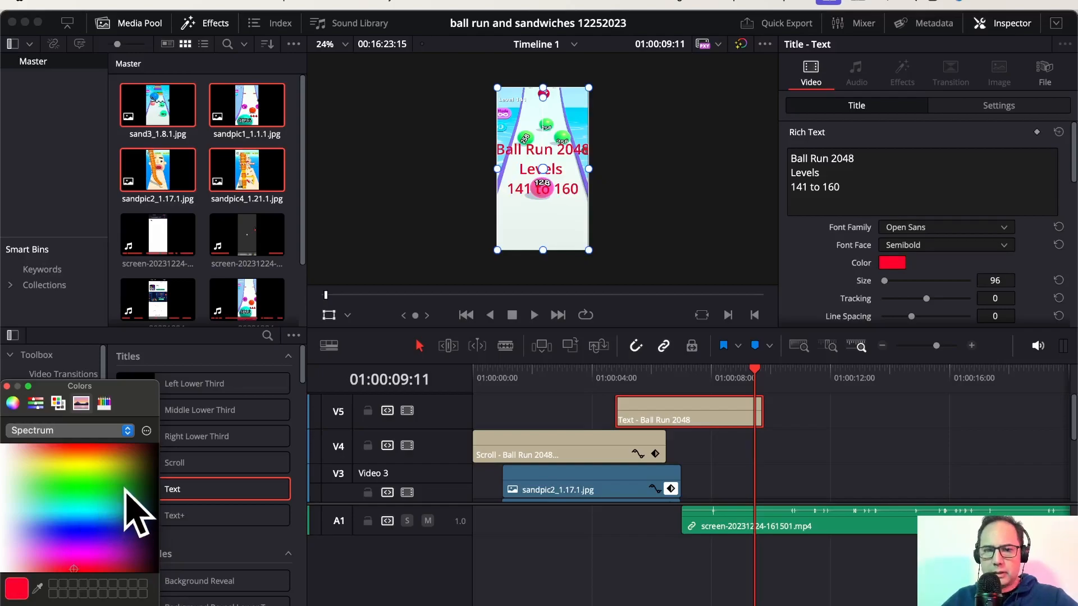
pyautogui.moveTo(87, 449); pyautogui.dragTo(80, 463)
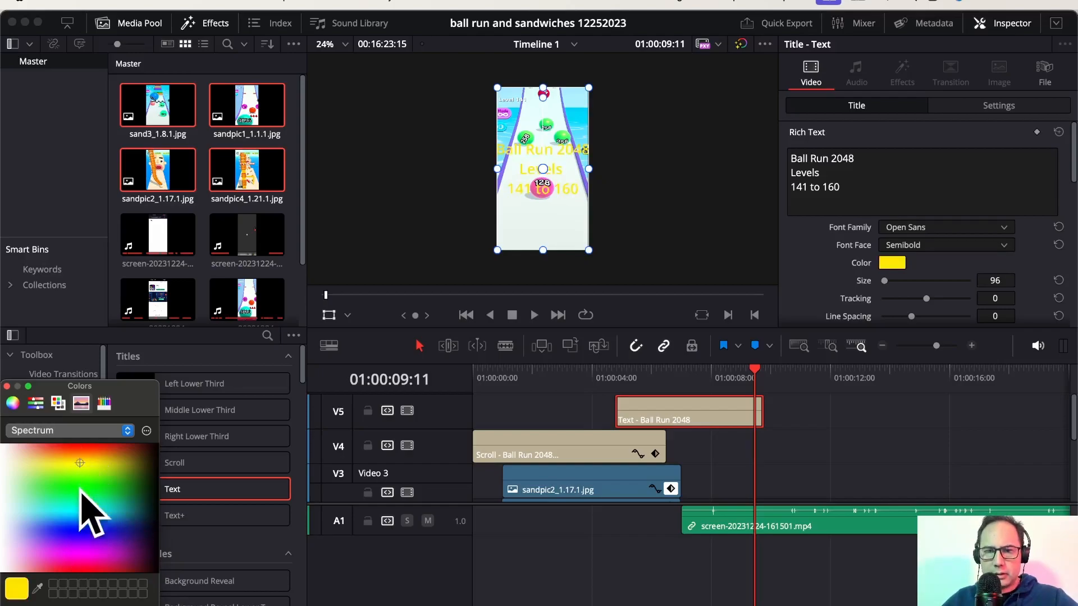
pyautogui.moveTo(79, 500); pyautogui.dragTo(89, 527)
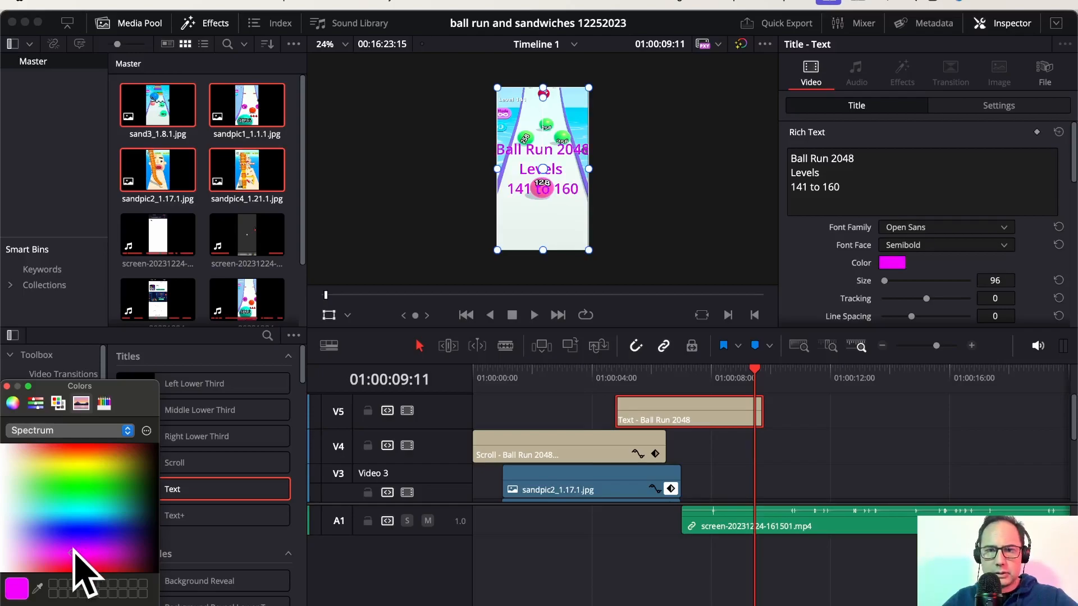
pyautogui.click(111, 513)
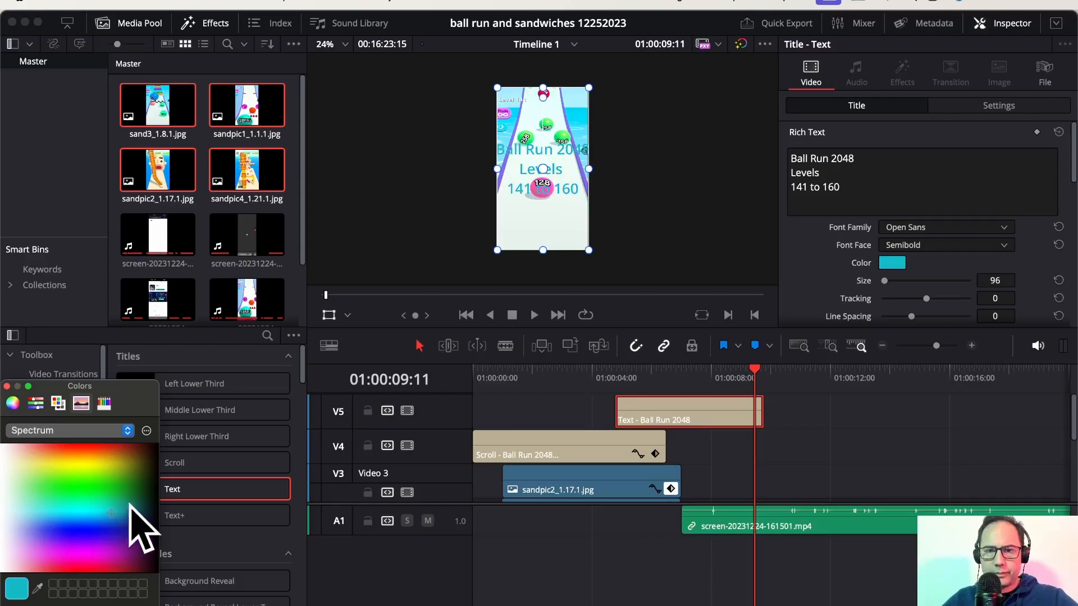
pyautogui.click(132, 496)
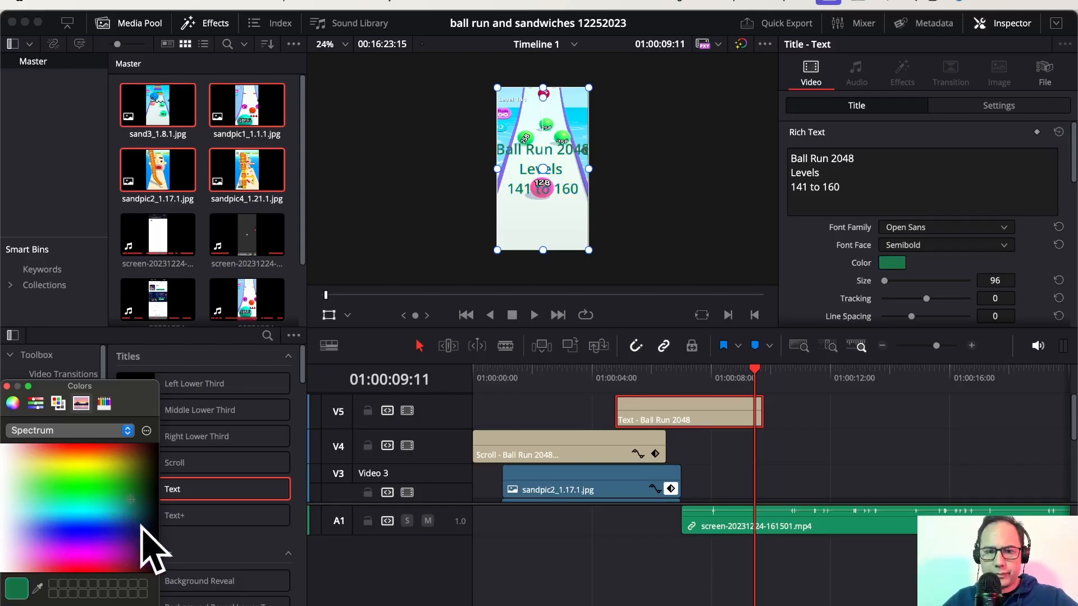
pyautogui.click(144, 531)
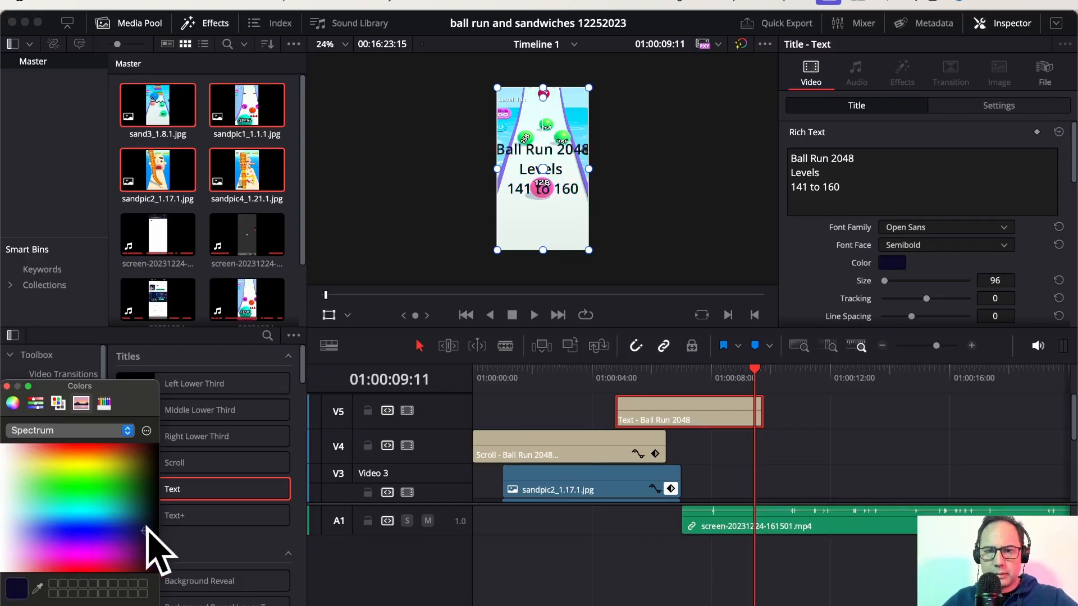
pyautogui.click(100, 541)
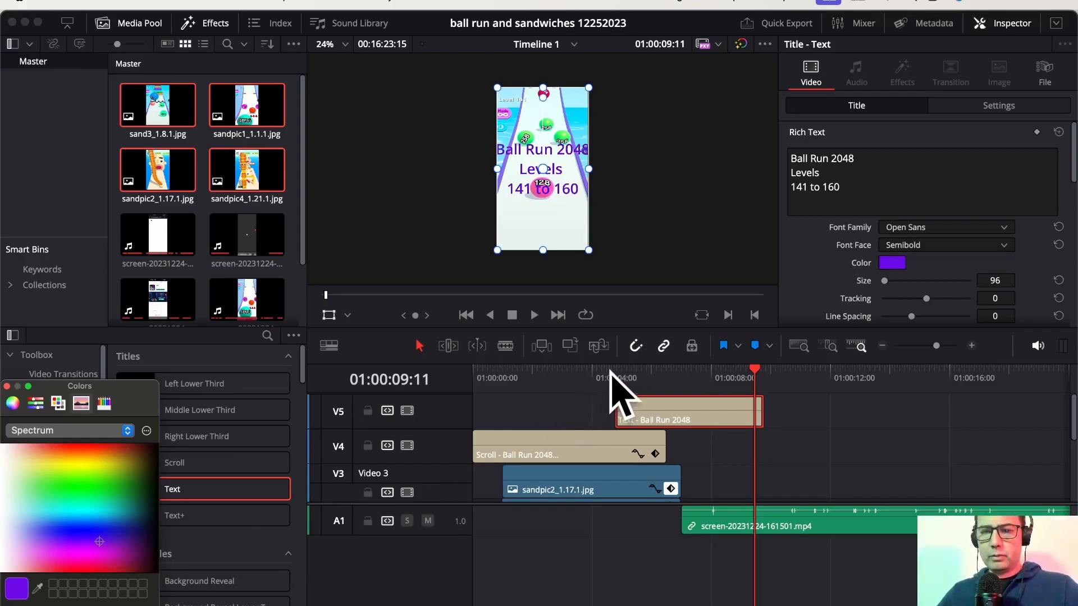
# - Close the color picker and play the intro into the gameplay clip to check the violet title
pyautogui.click(6, 386)
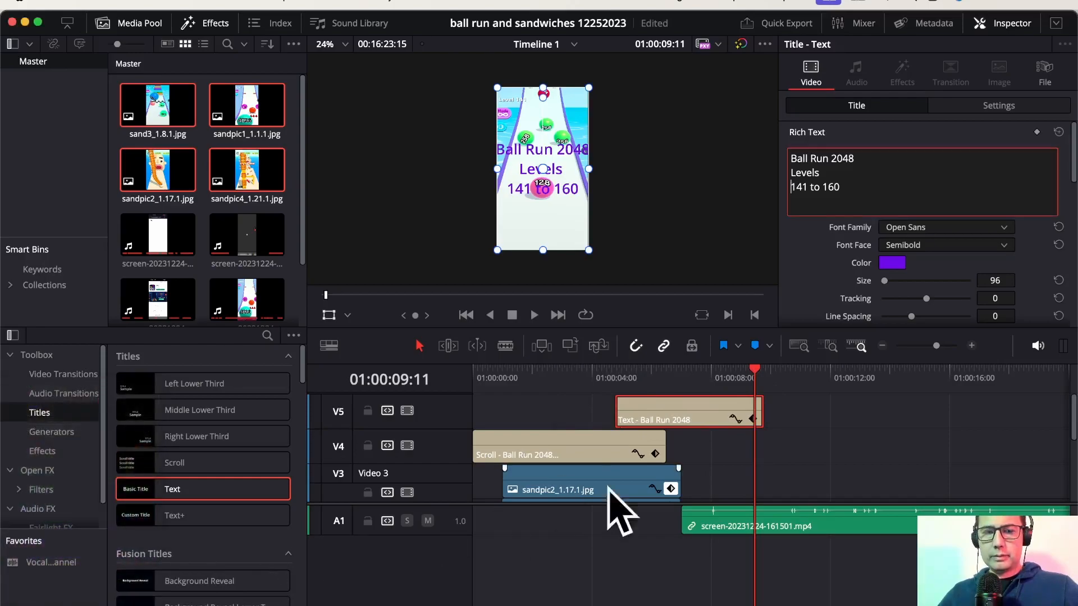
pyautogui.moveTo(754, 375); pyautogui.dragTo(603, 387)
pyautogui.press('space')
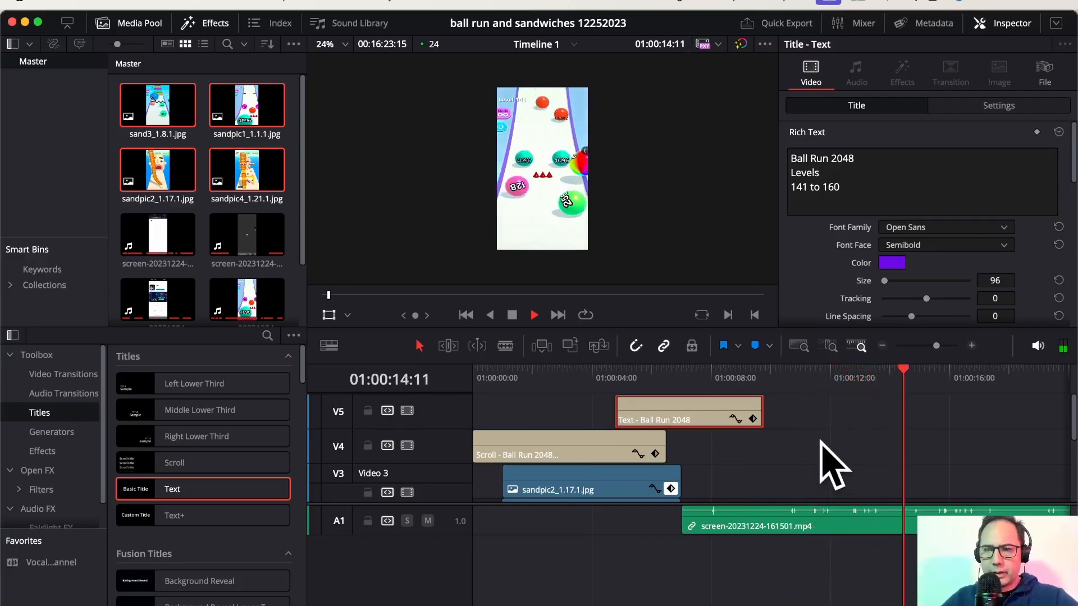
pyautogui.scroll(-4, 833, 464)
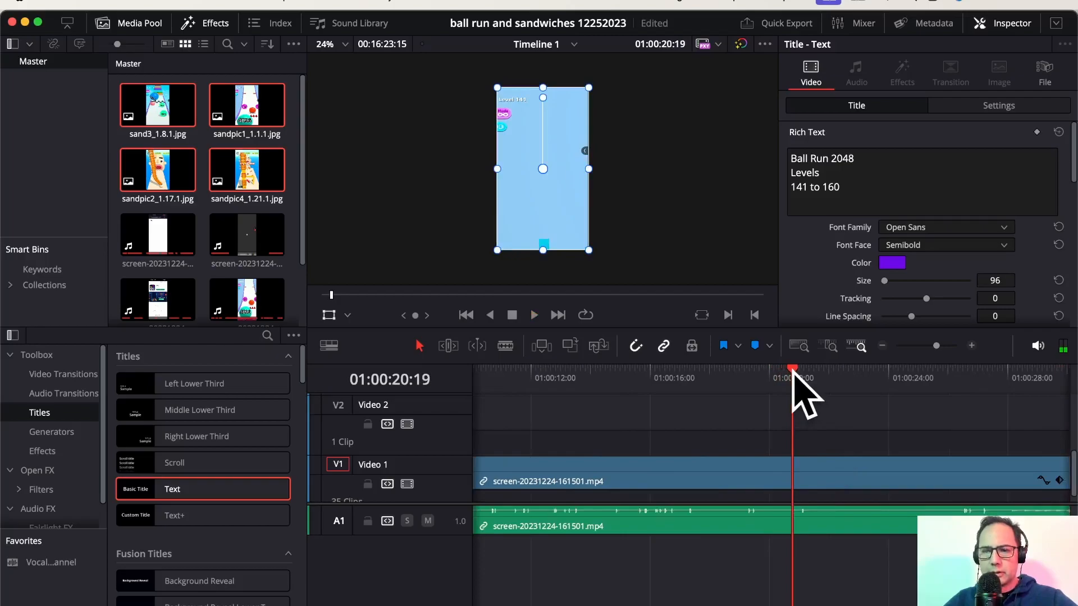
pyautogui.press('Home')
pyautogui.click(579, 406)
pyautogui.moveTo(580, 408); pyautogui.dragTo(458, 416)
pyautogui.press('space')
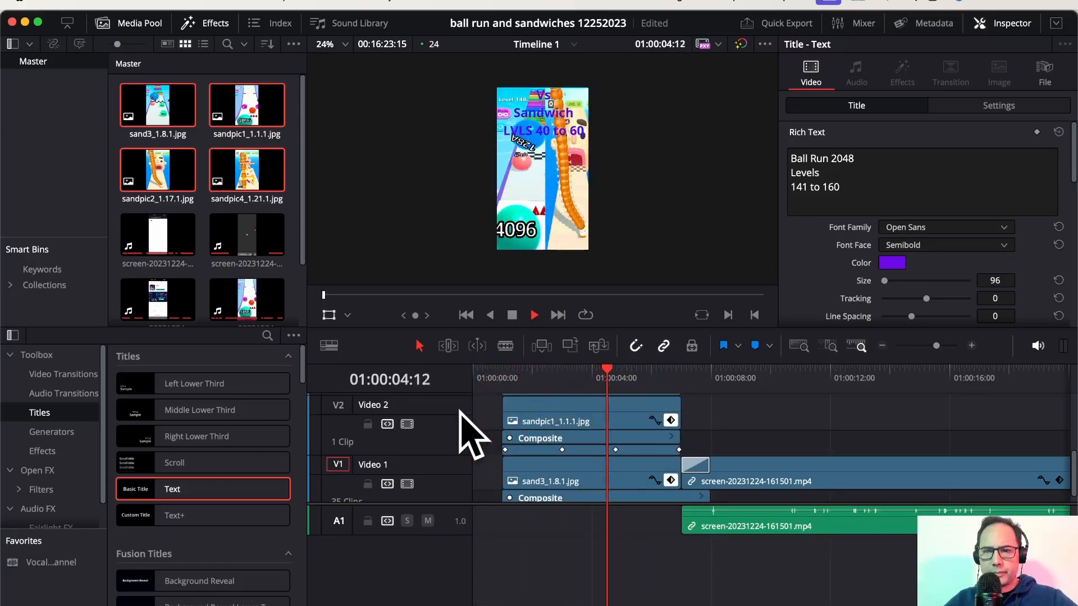
pyautogui.press('space')
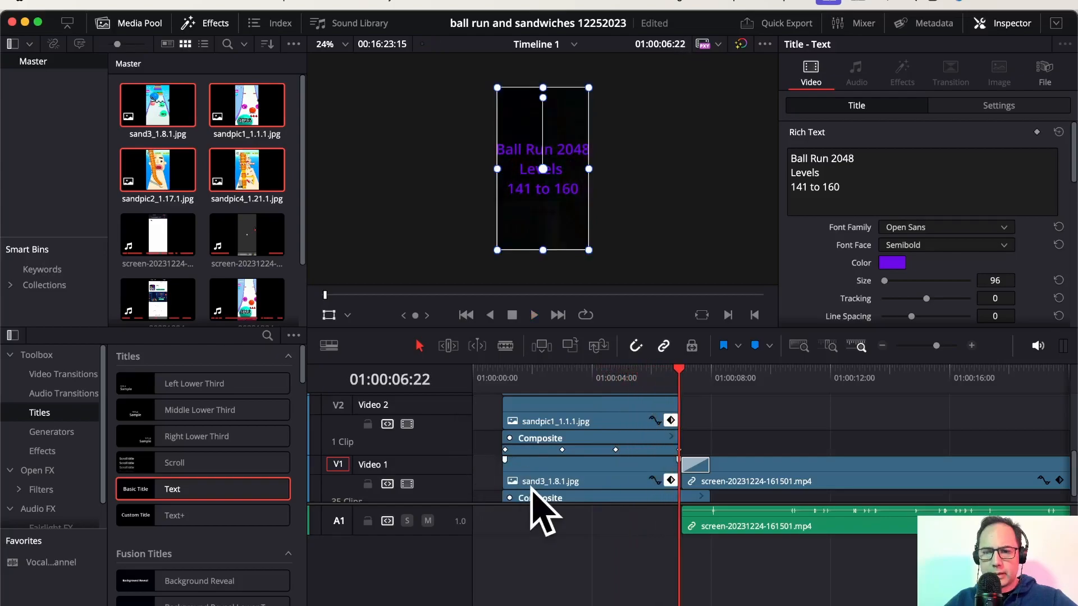
# - Move the screen-20231224-161501.mp4 gameplay clip on V1 later, to start at about 01:00:08:00, clear of the intro images
pyautogui.scroll(-1, 549, 492)
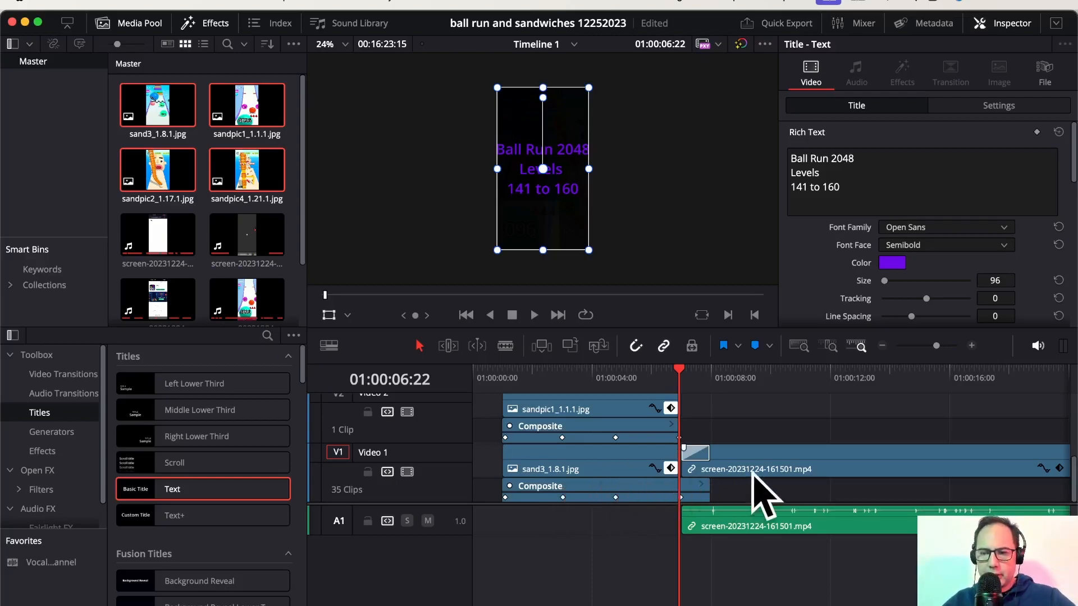
pyautogui.moveTo(751, 474)
pyautogui.mouseDown()
pyautogui.moveTo(786, 474)
pyautogui.moveTo(760, 478)
pyautogui.moveTo(780, 477)
pyautogui.moveTo(757, 467)
pyautogui.mouseUp()
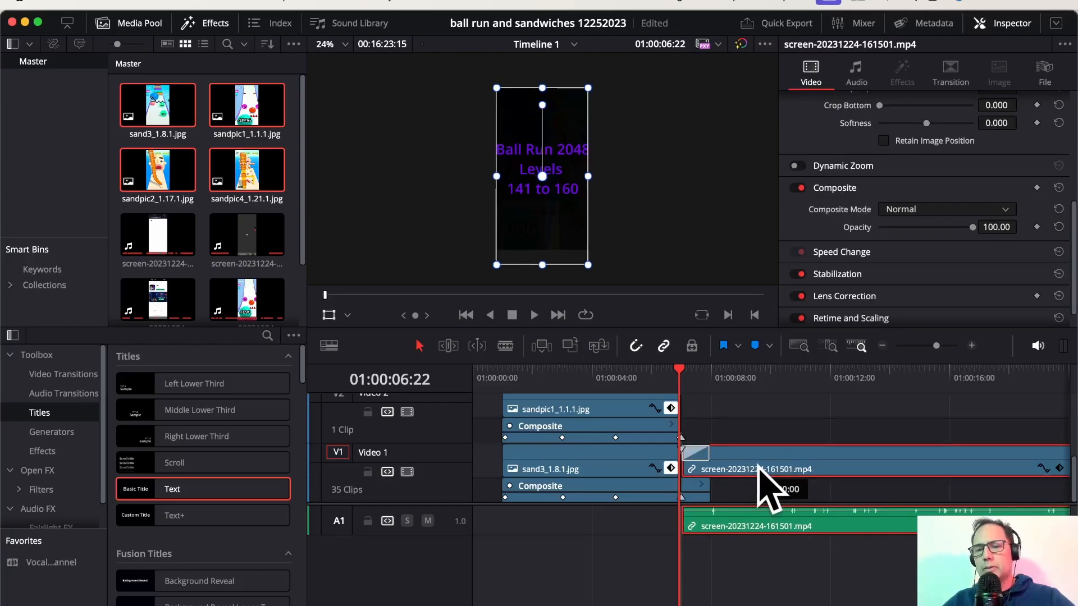
pyautogui.moveTo(766, 487); pyautogui.dragTo(792, 494)
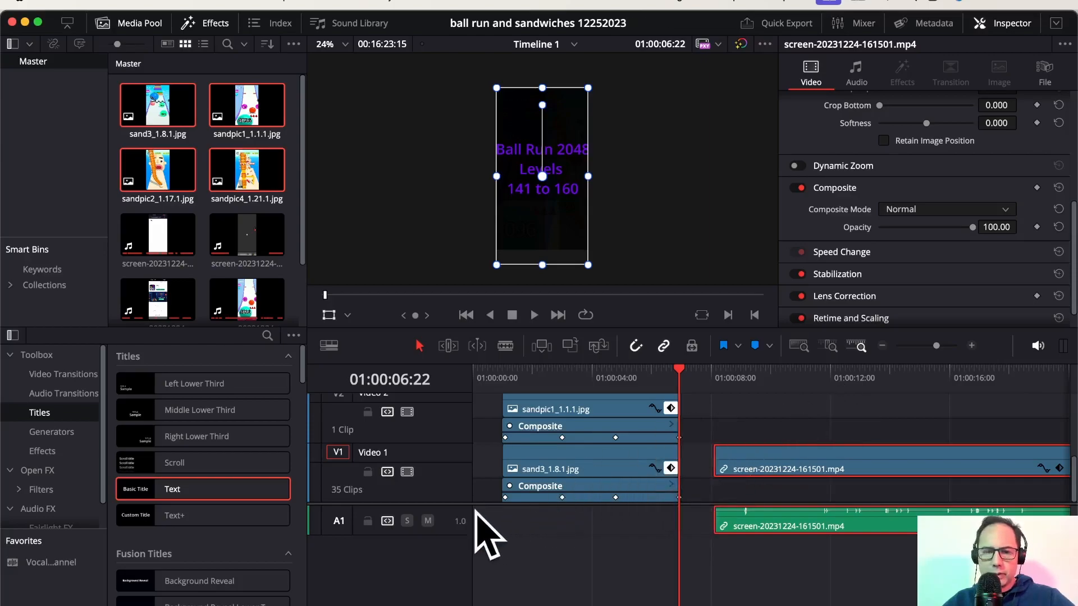
# - Add a video track directly above Video 1 and move sand3_1.8.1.jpg up onto it
pyautogui.moveTo(457, 504); pyautogui.dragTo(447, 579)
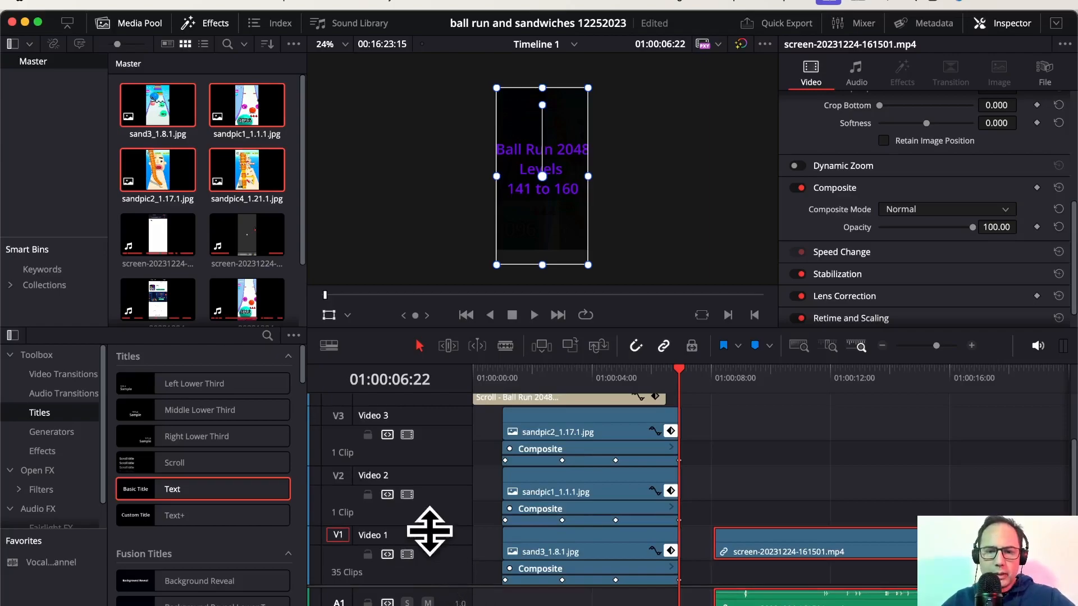
pyautogui.rightClick(437, 563)
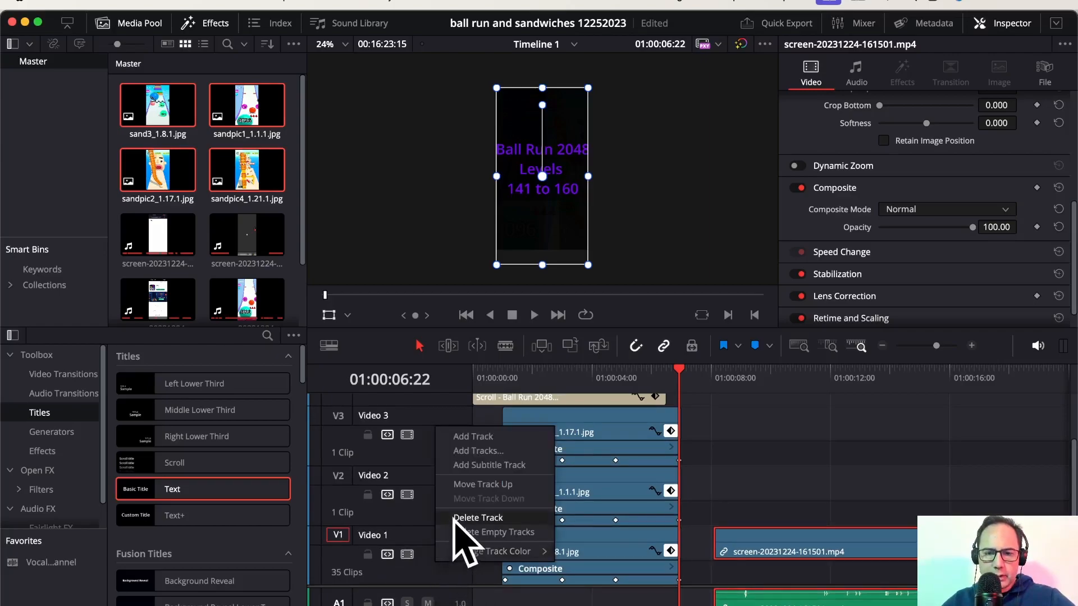
pyautogui.click(493, 437)
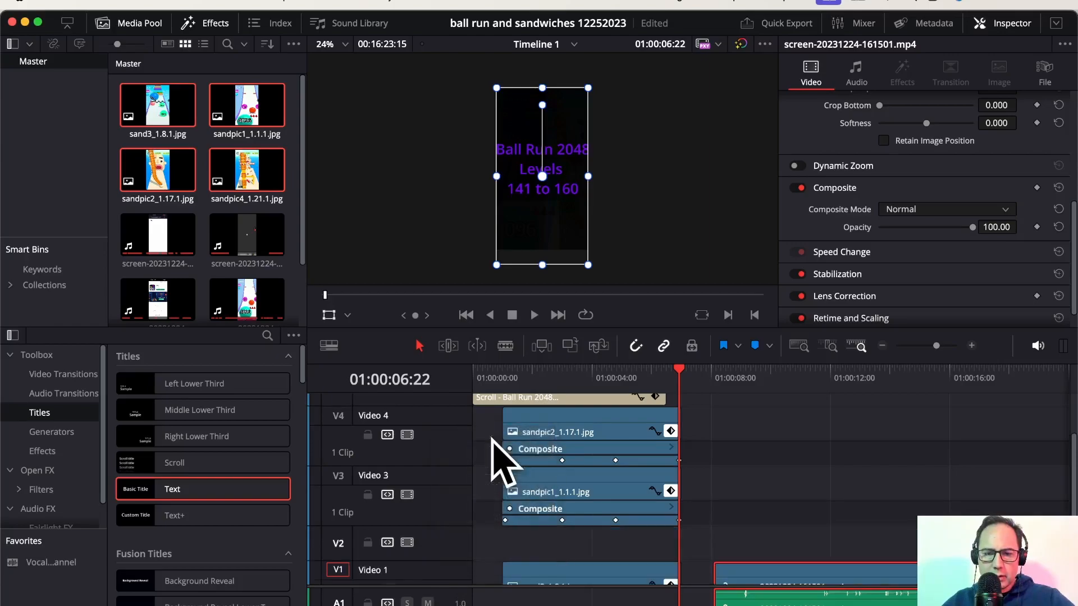
pyautogui.moveTo(594, 567); pyautogui.dragTo(613, 558)
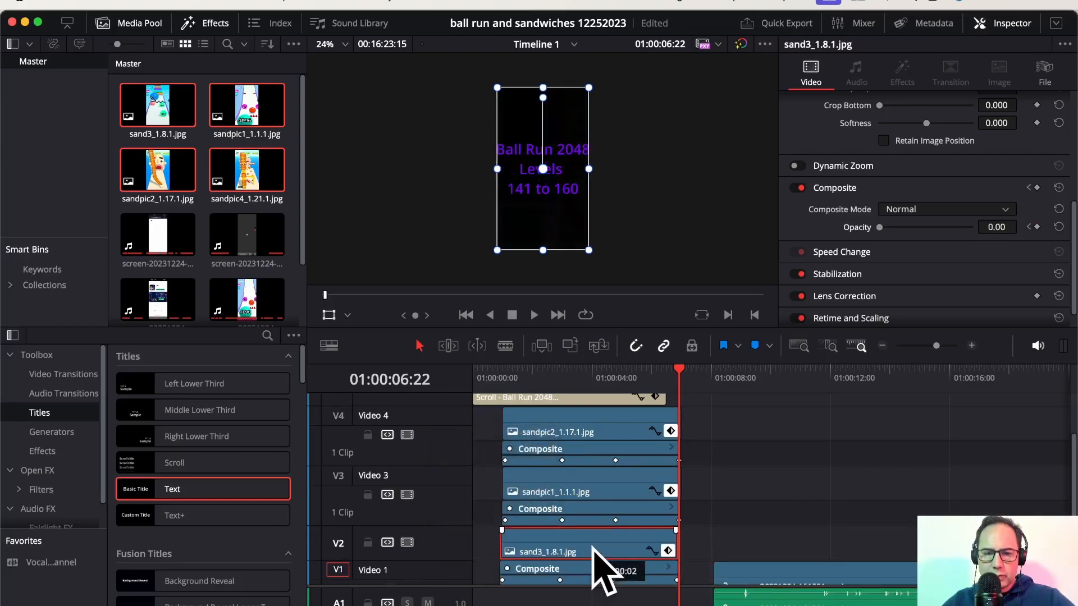
# - Move the gameplay clip on V1 earlier to start at about 01:00:05:14, so it overlaps the fading images
pyautogui.scroll(-1, 719, 499)
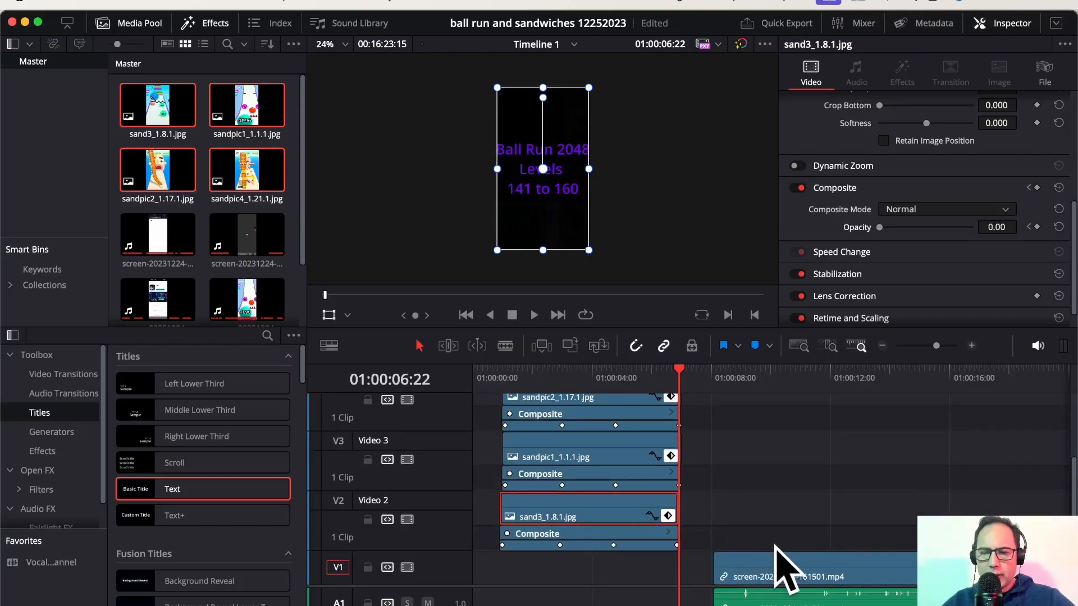
pyautogui.moveTo(793, 577); pyautogui.dragTo(712, 584)
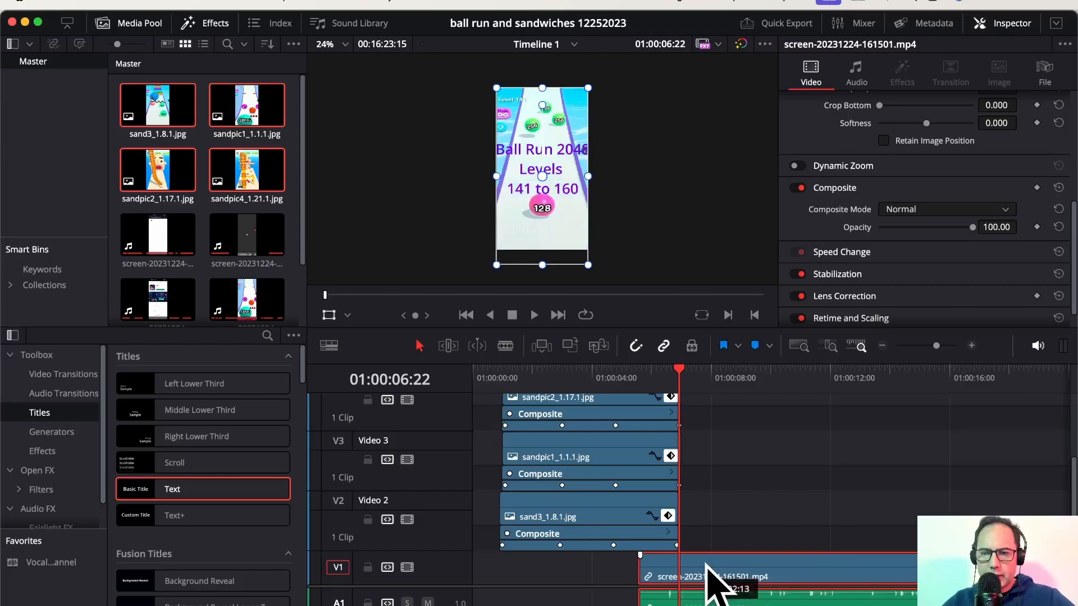
pyautogui.moveTo(709, 581); pyautogui.dragTo(710, 580)
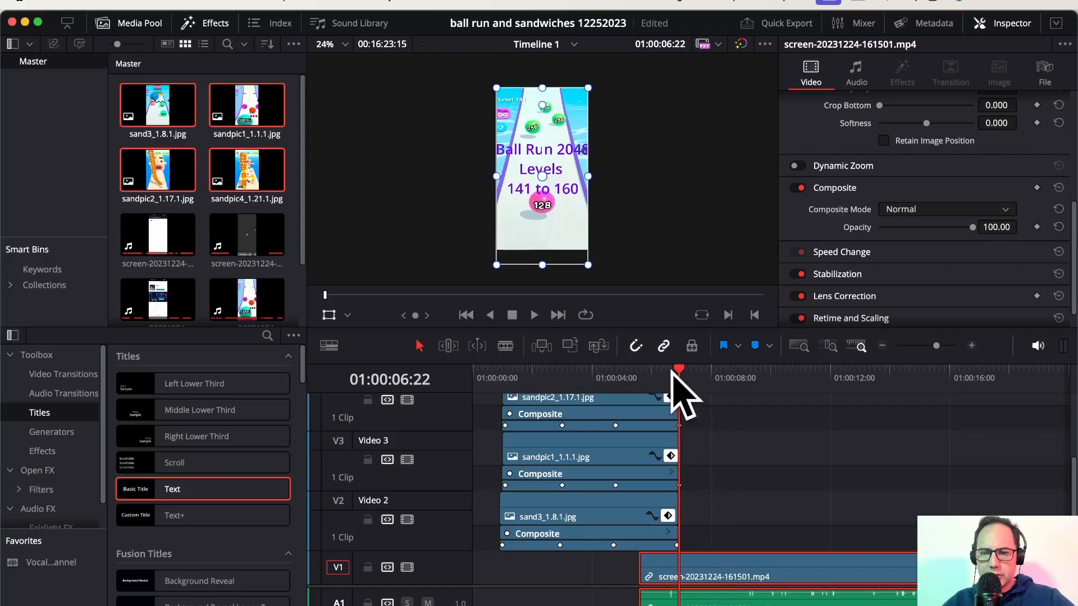
# - Play the intro from the start to check the images fading into the overlapping gameplay clip
pyautogui.moveTo(679, 374); pyautogui.dragTo(441, 385)
pyautogui.press('space')
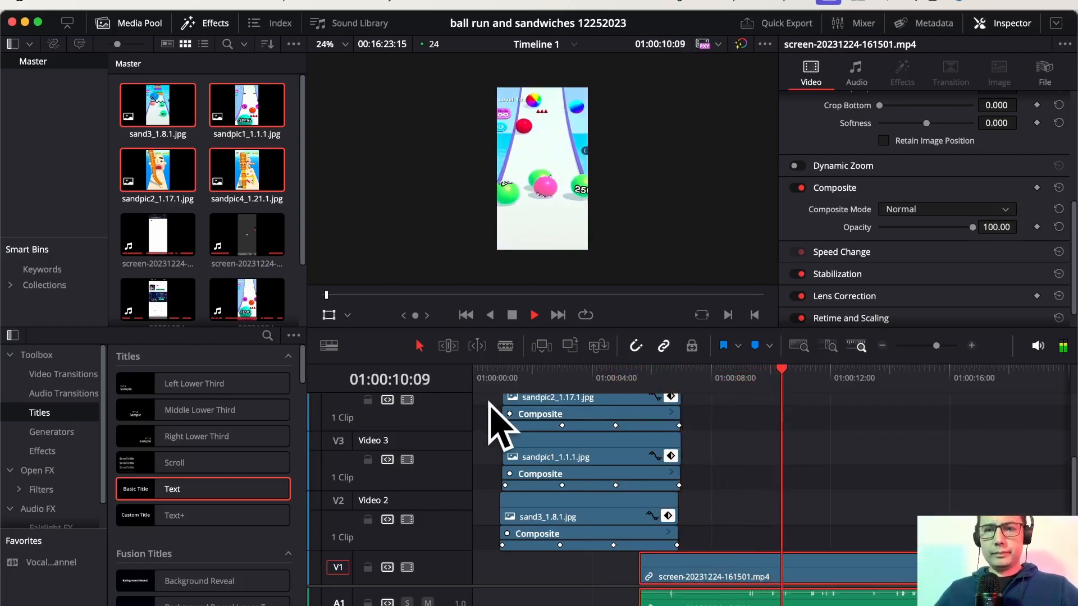
pyautogui.press('space')
# - Trim the end of the V6 text title to about 01:00:08:15 and play that section
pyautogui.scroll(2, 728, 481)
pyautogui.scroll(2, 728, 481)
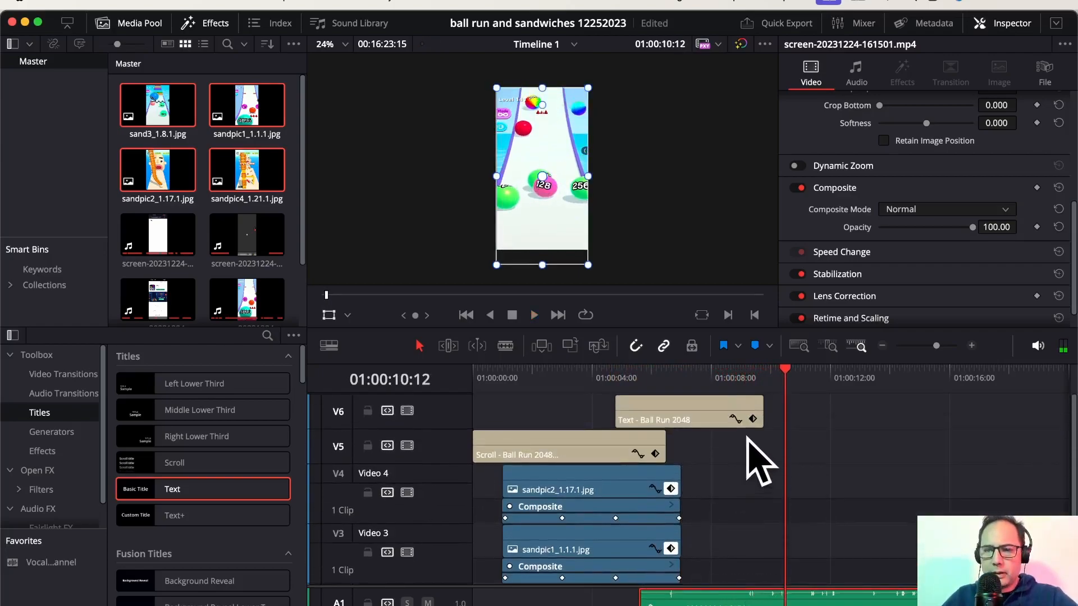
pyautogui.moveTo(763, 414); pyautogui.dragTo(735, 414)
pyautogui.moveTo(792, 380); pyautogui.dragTo(617, 379)
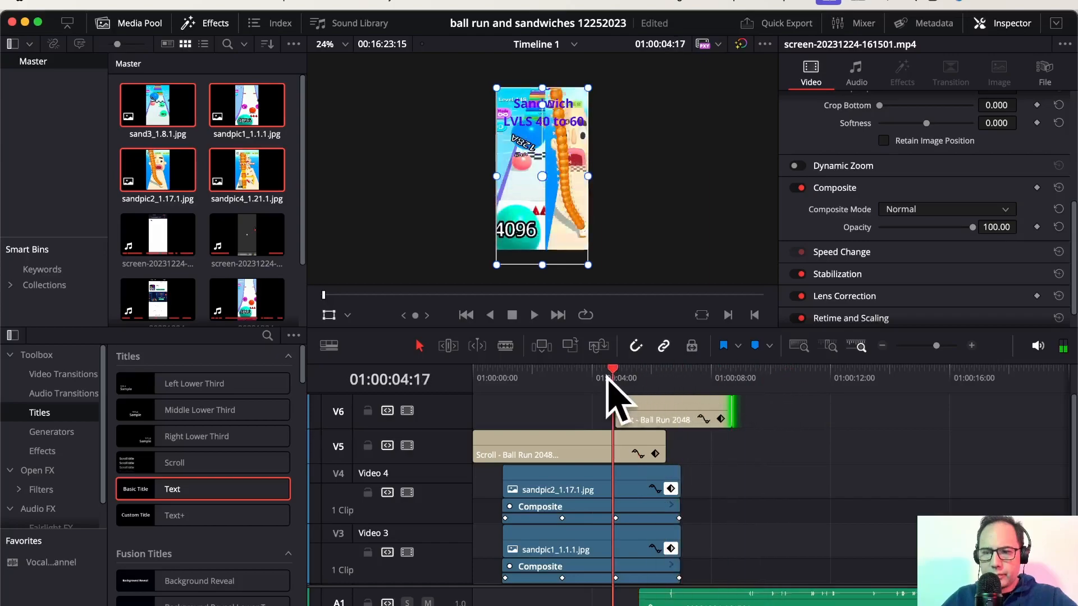
pyautogui.press('space')
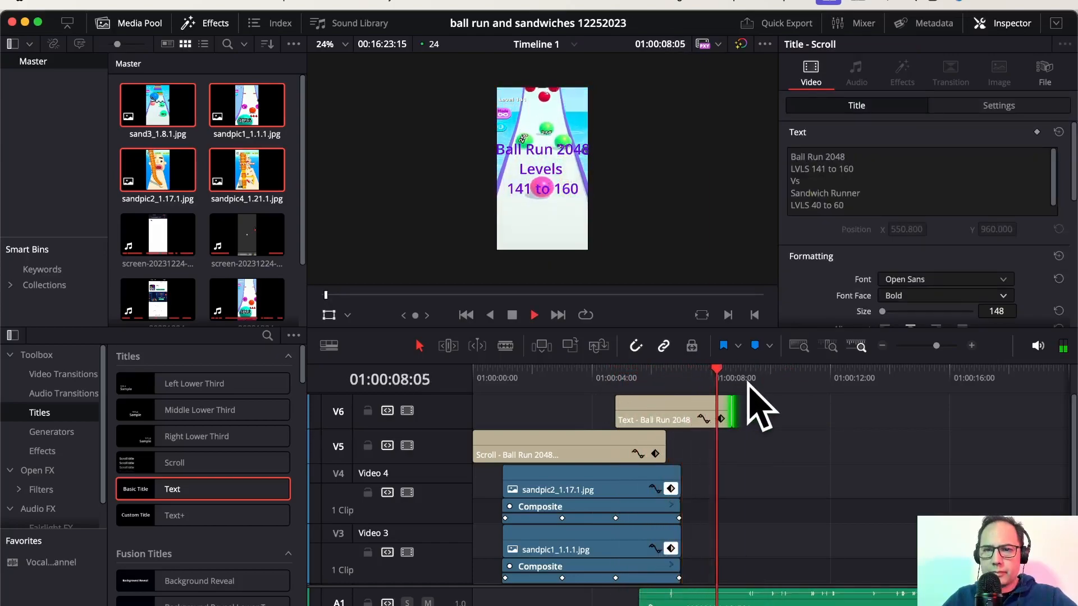
pyautogui.press('space')
# - Trim the start of the V6 text title to about 01:00:05:14, matching the gameplay clip's start, and play the transition
pyautogui.moveTo(617, 418); pyautogui.dragTo(642, 422)
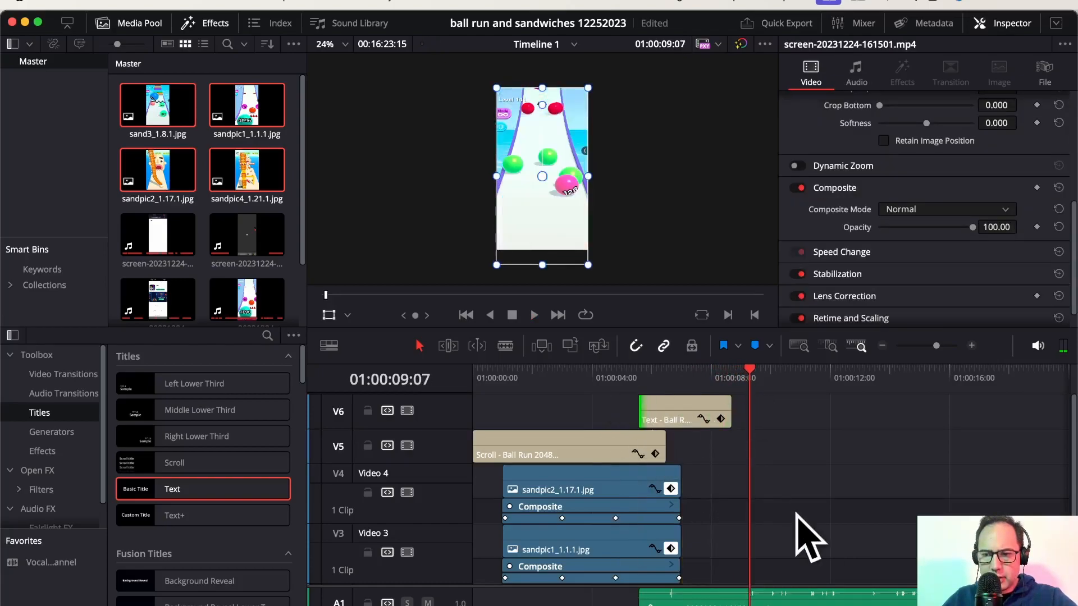
pyautogui.click(619, 372)
pyautogui.press('space')
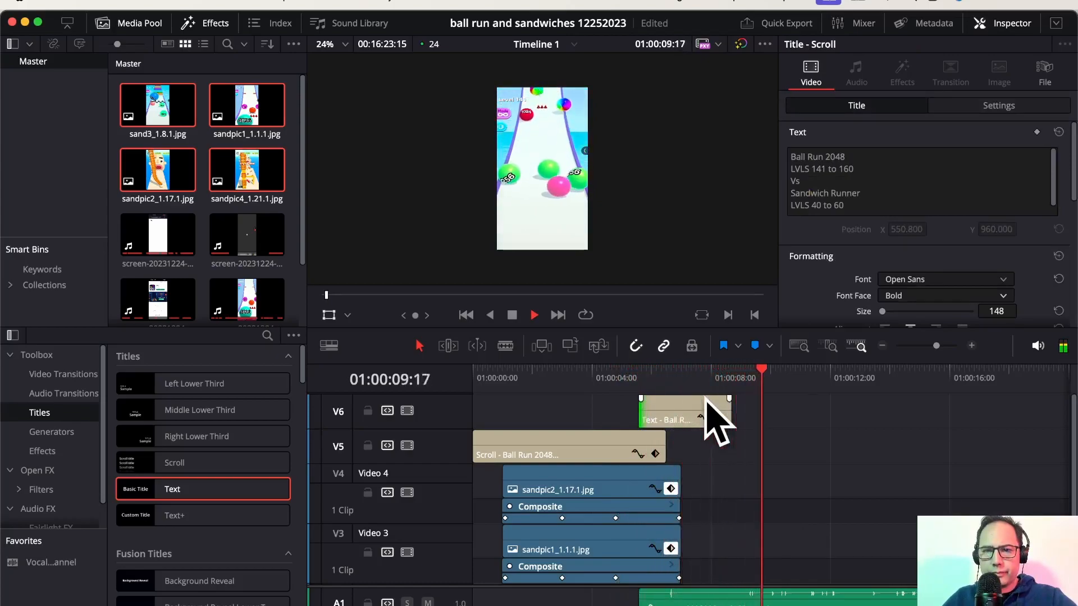
pyautogui.press('space')
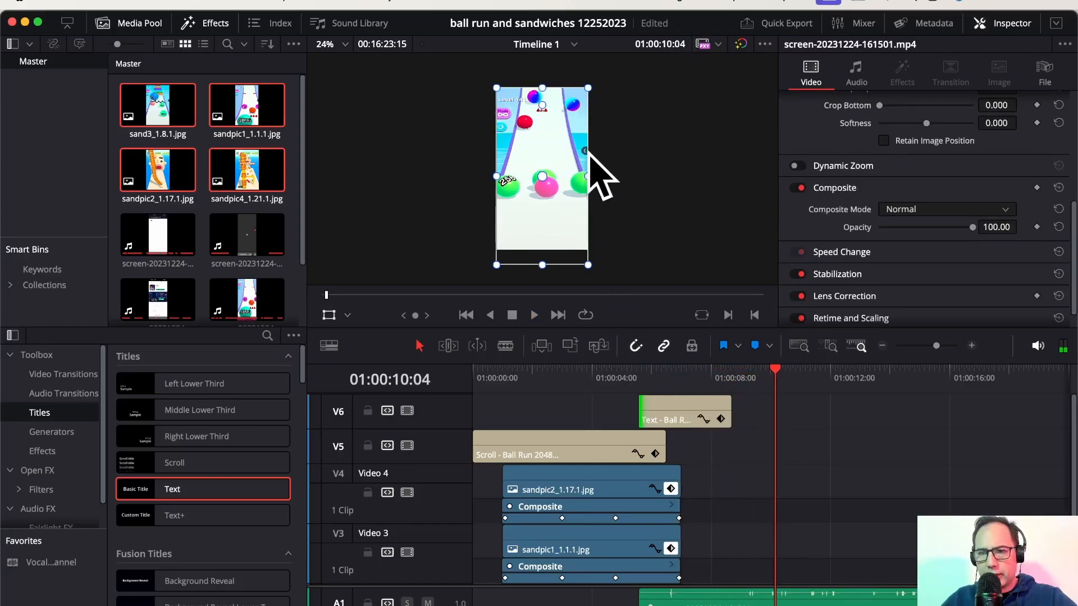
# - Move the V6 text title lower in the video frame and play the transition to check its placement
pyautogui.click(672, 400)
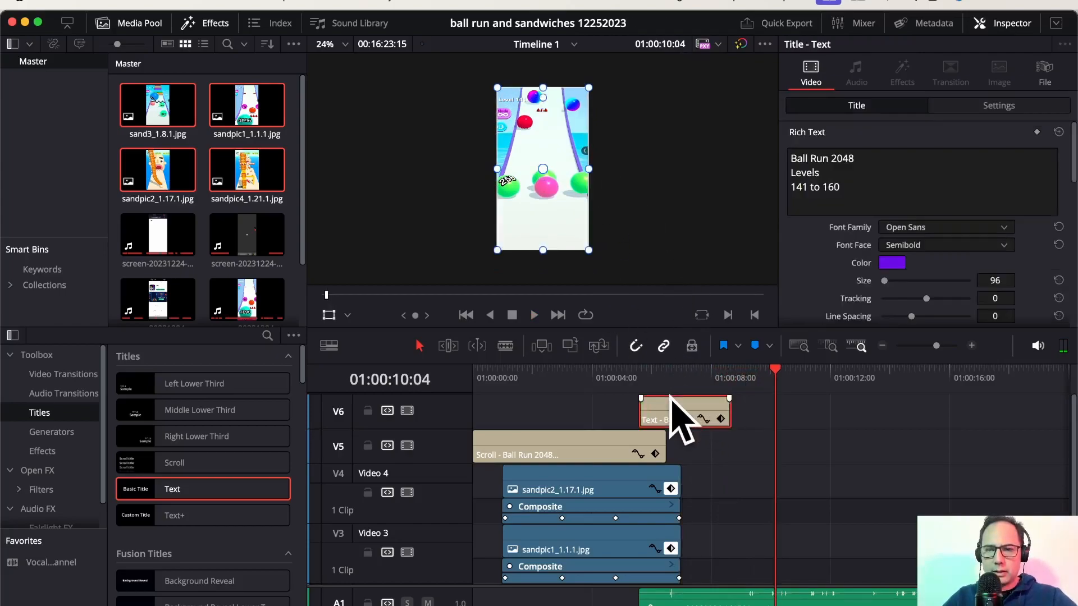
pyautogui.click(666, 377)
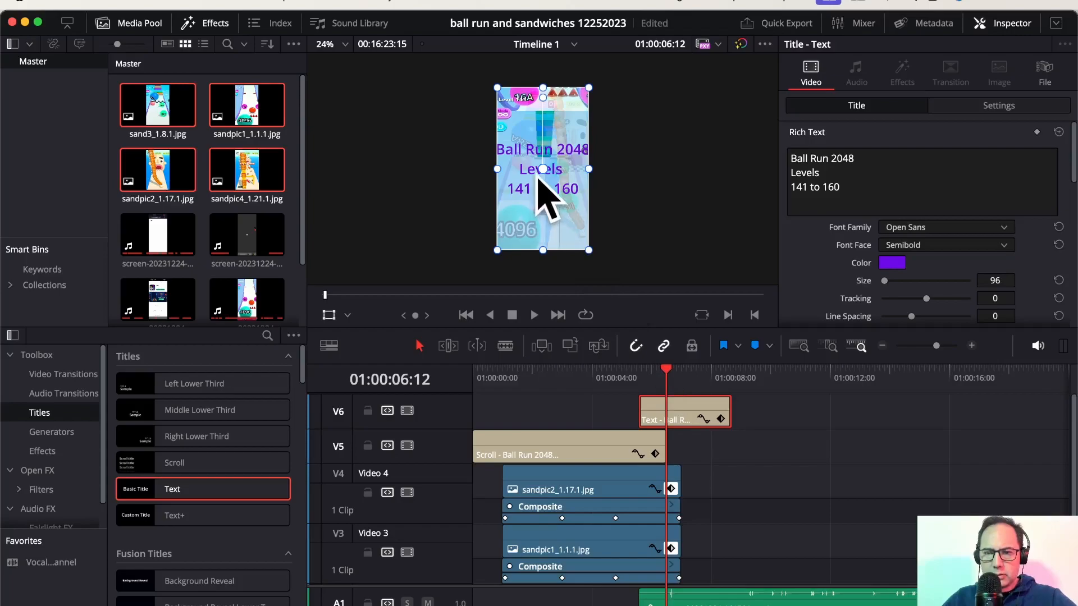
pyautogui.moveTo(566, 184); pyautogui.dragTo(565, 218)
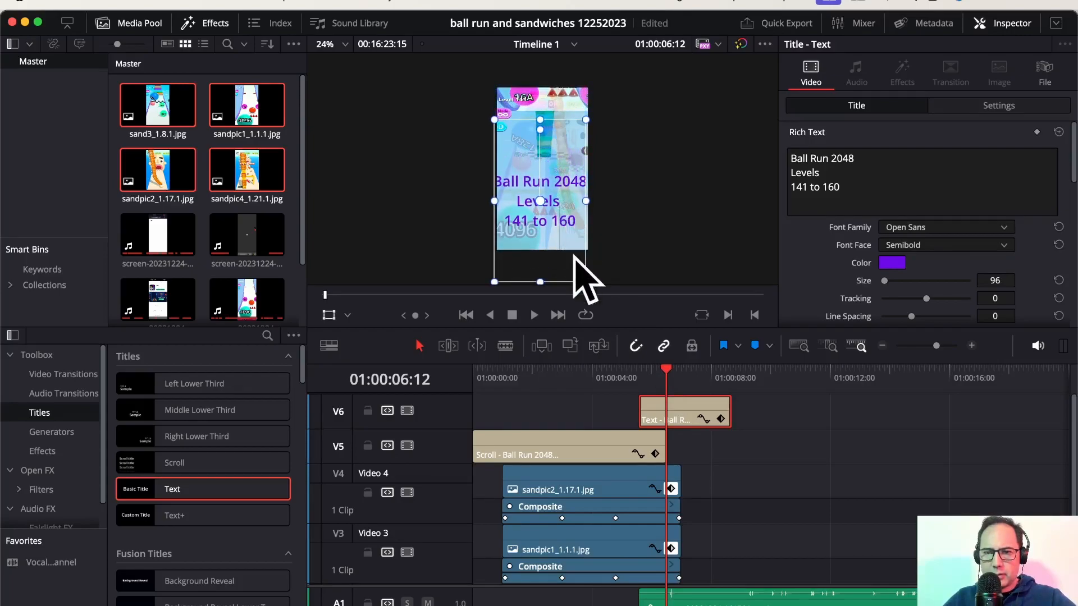
pyautogui.moveTo(667, 373); pyautogui.dragTo(583, 374)
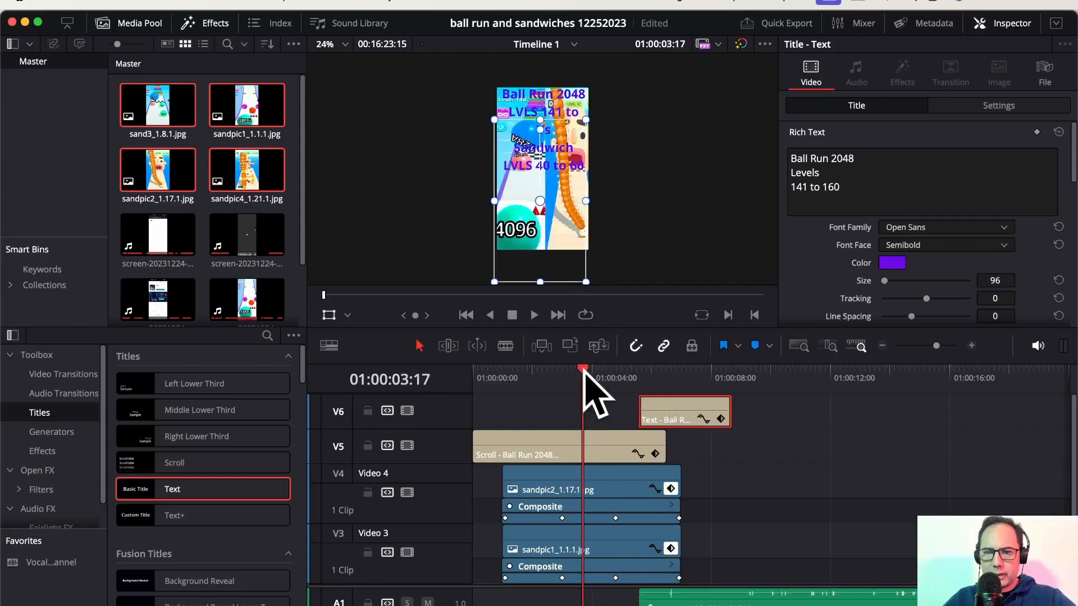
pyautogui.press('space')
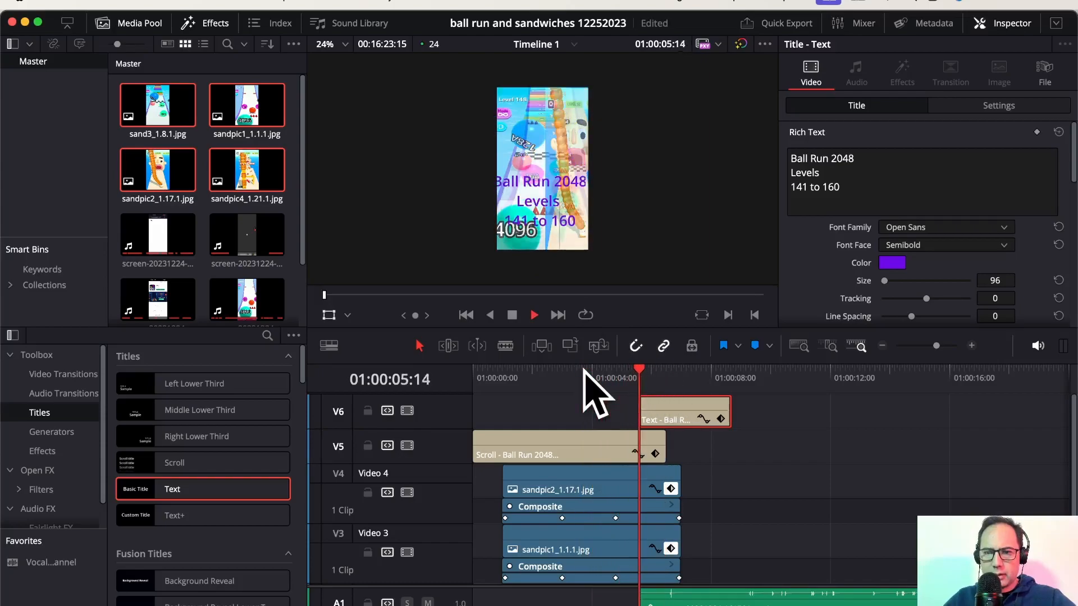
pyautogui.press('space')
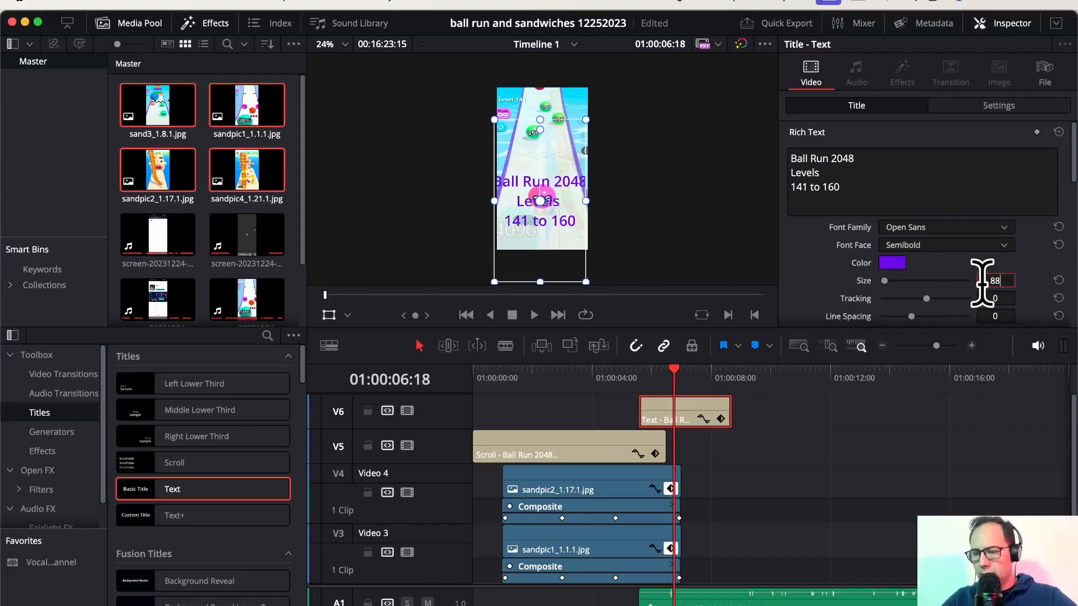
# - Set the V6 title's text size to 88 and play the intro from the start into the gameplay
pyautogui.press('Return')
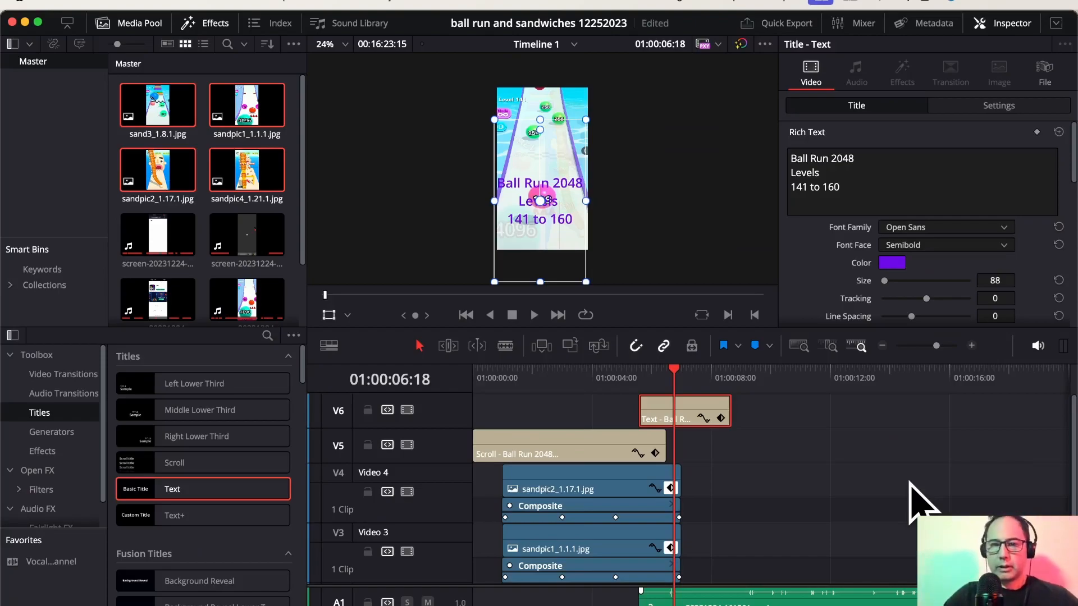
pyautogui.moveTo(675, 372); pyautogui.dragTo(481, 404)
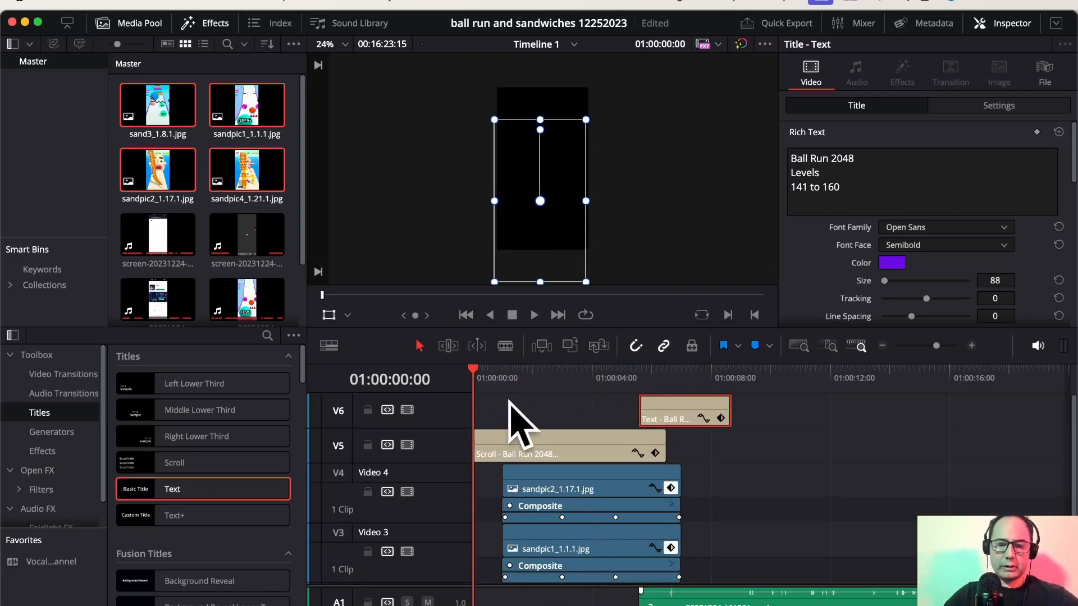
pyautogui.press('space')
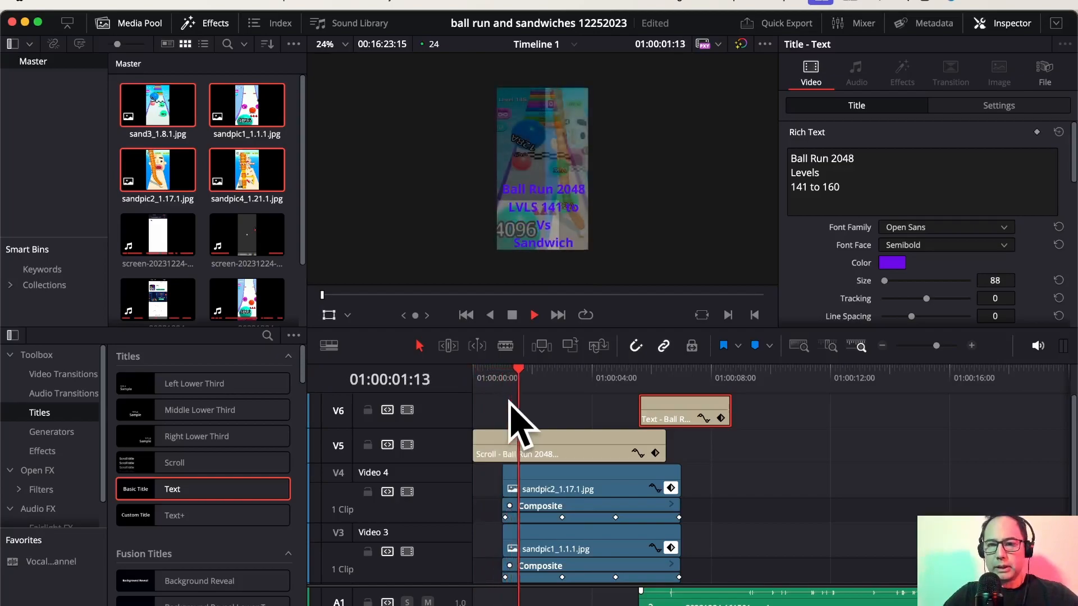
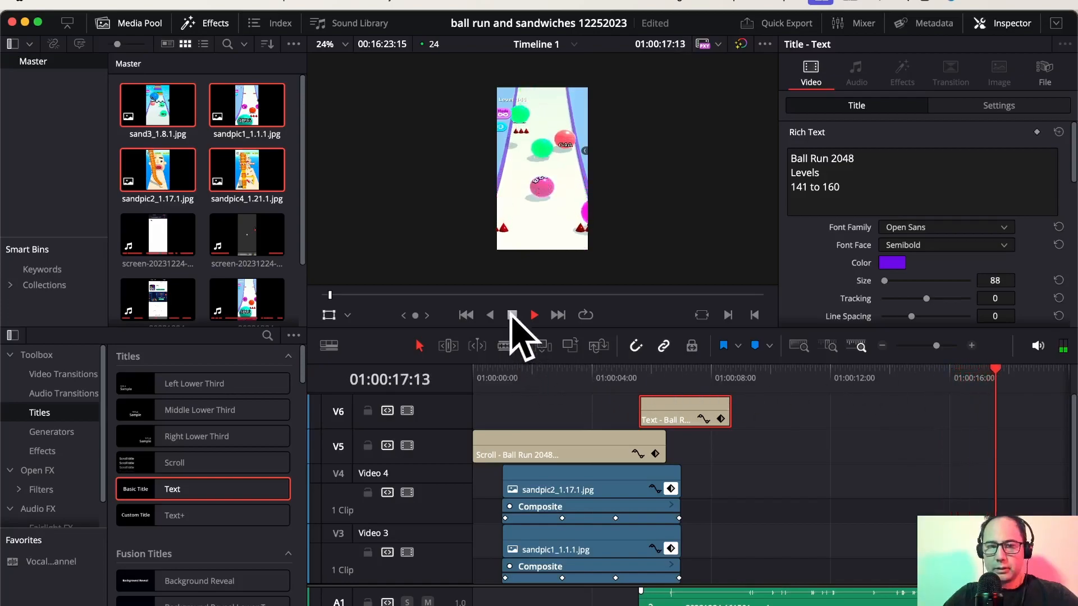
# - Play the intro from the beginning and check how the titles and picture overlays lead into the first gameplay clip
pyautogui.moveTo(1023, 384); pyautogui.dragTo(461, 414)
pyautogui.press('space')
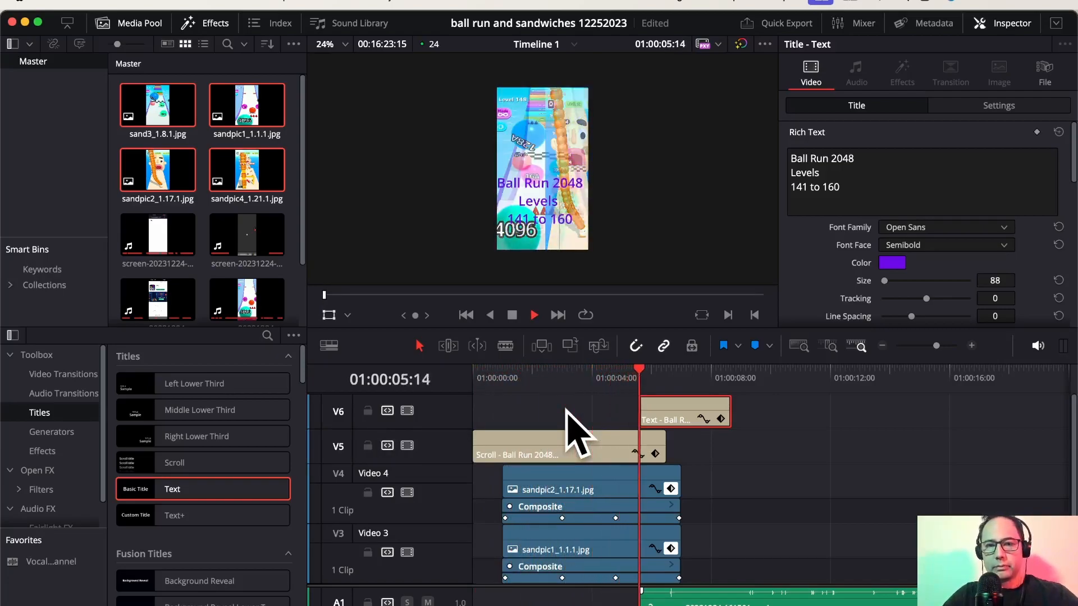
pyautogui.press('space')
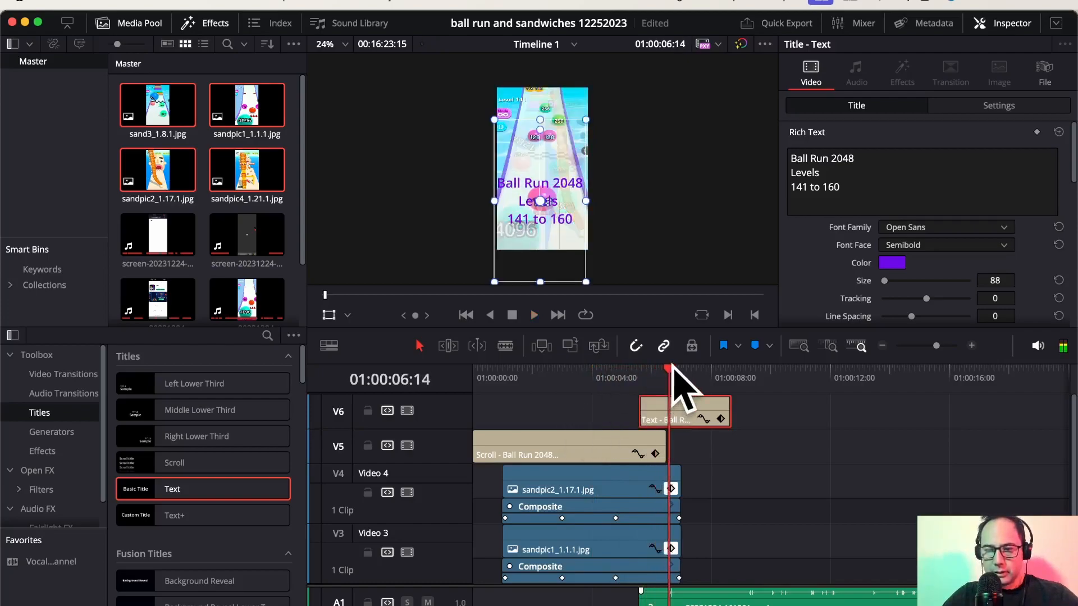
pyautogui.click(666, 369)
pyautogui.moveTo(665, 369); pyautogui.dragTo(648, 371)
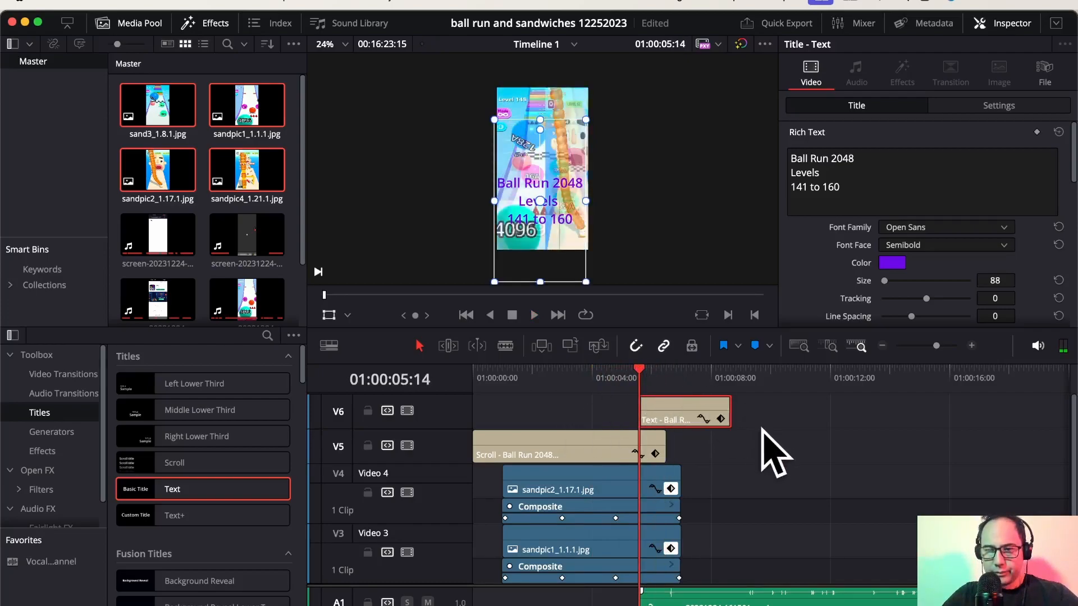
pyautogui.scroll(-2, 774, 448)
pyautogui.scroll(-1, 788, 463)
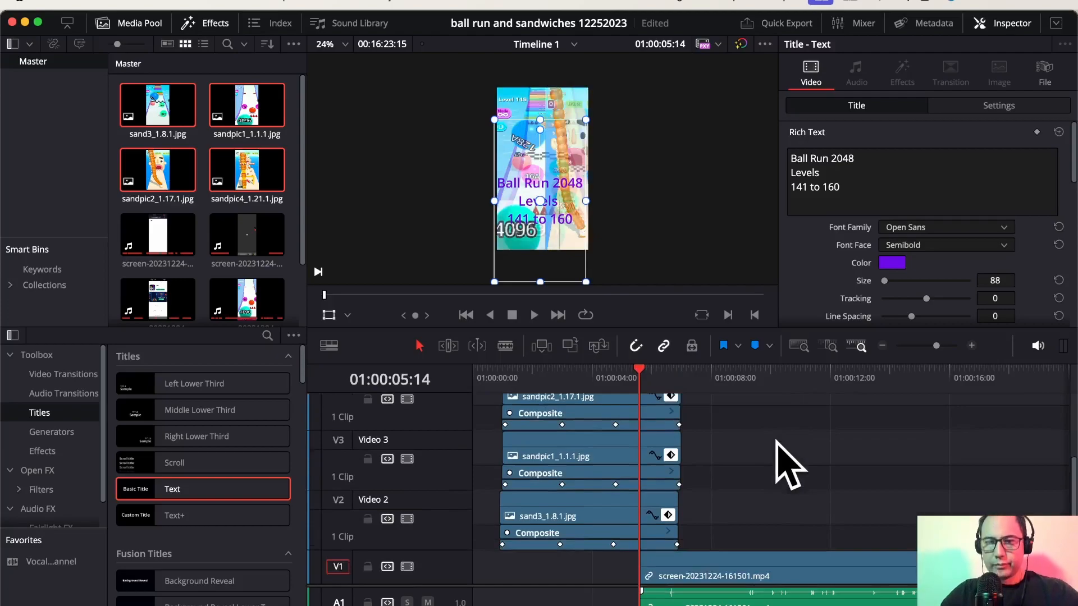
pyautogui.moveTo(642, 372)
pyautogui.mouseDown()
pyautogui.moveTo(542, 372)
pyautogui.moveTo(720, 377)
pyautogui.moveTo(640, 375)
pyautogui.mouseUp()
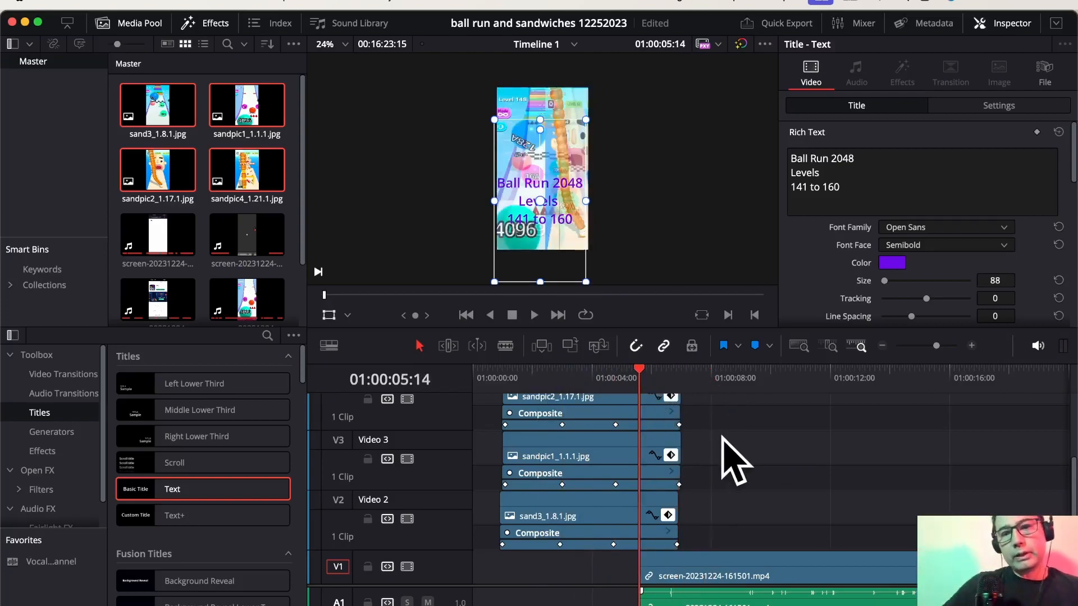
pyautogui.press('space')
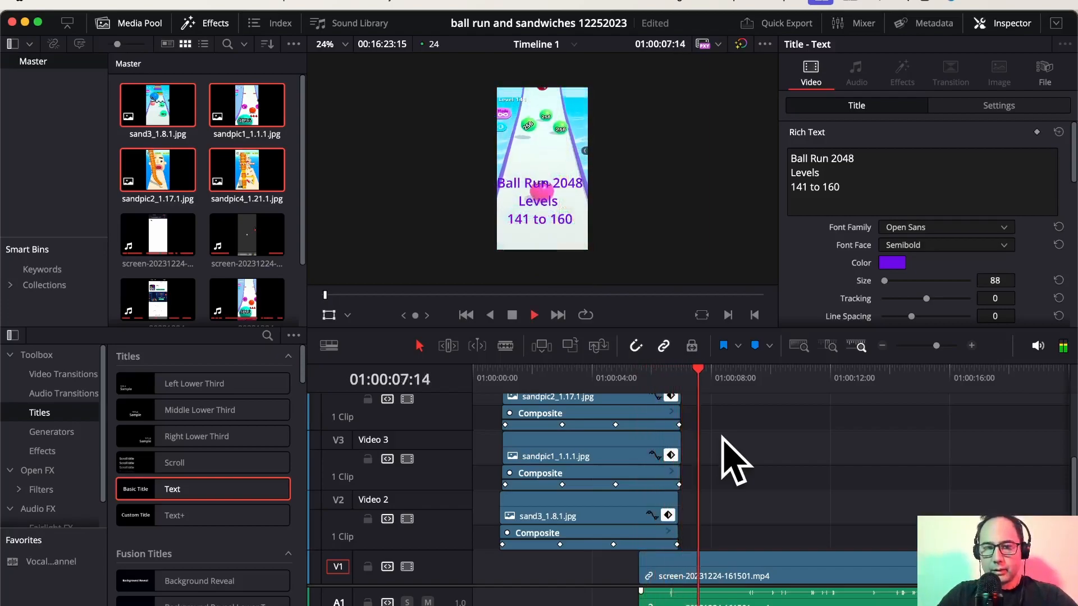
pyautogui.press('space')
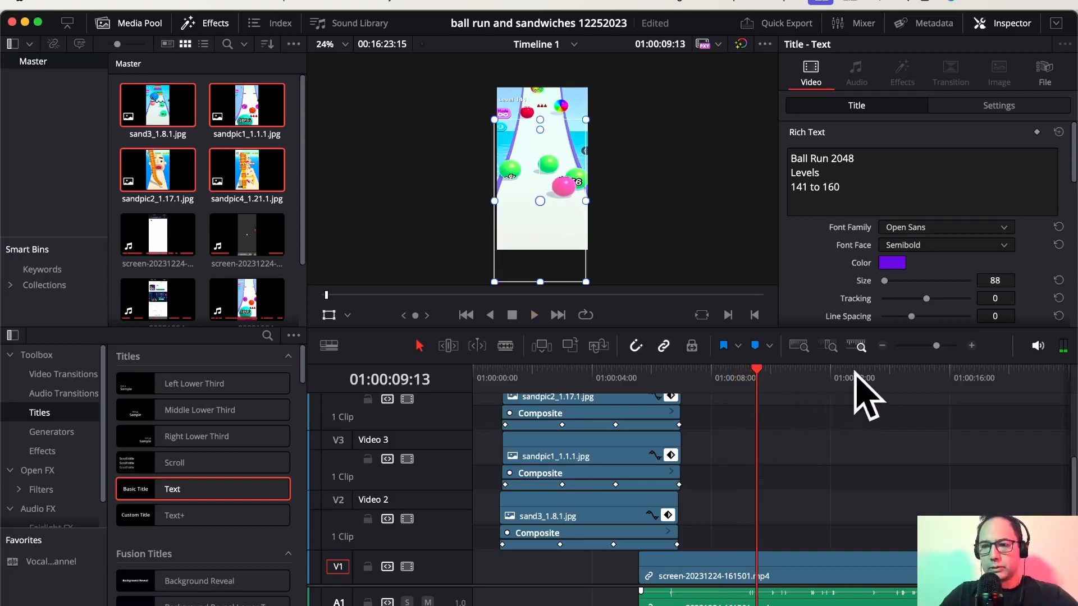
# - Scan forward through the Ball Run clips on V1 to the cut at 01:07:18:03 where the sandwich game begins
pyautogui.click(883, 346)
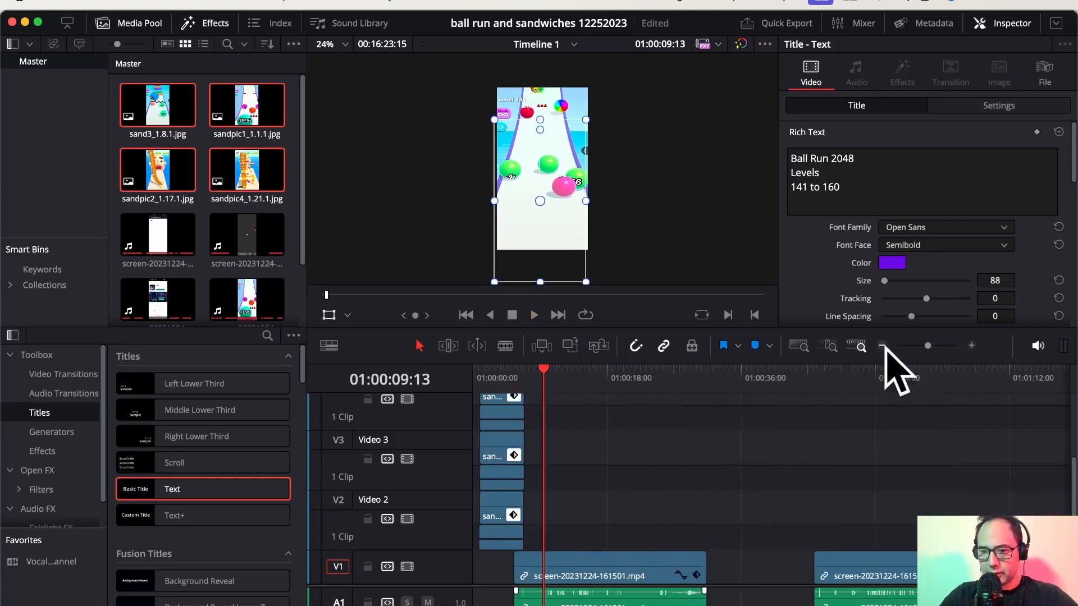
pyautogui.moveTo(545, 379); pyautogui.dragTo(816, 379)
pyautogui.moveTo(859, 385); pyautogui.dragTo(972, 385)
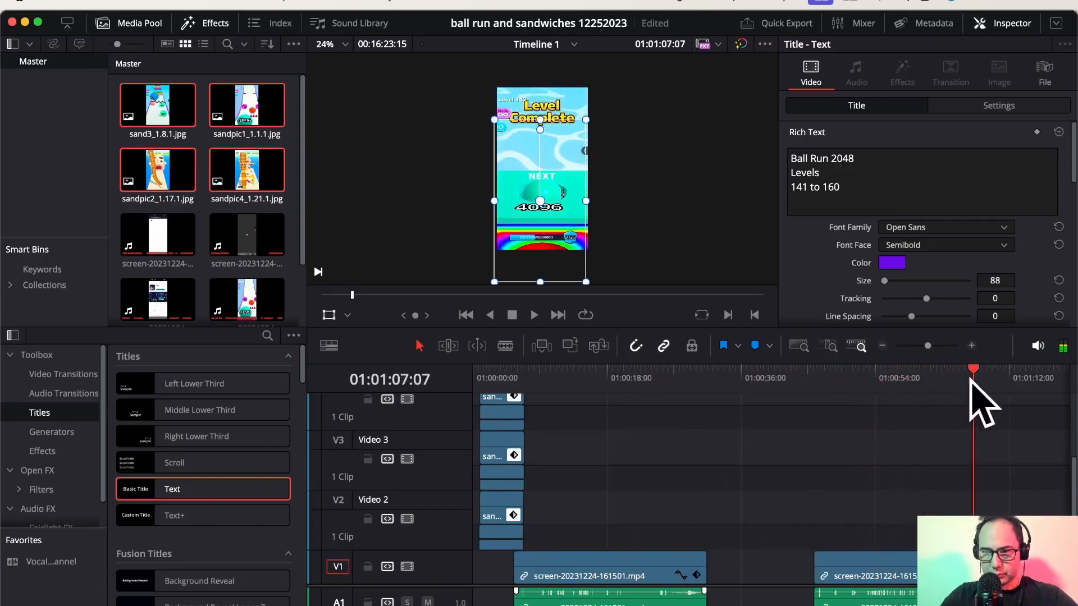
pyautogui.hscroll(10, 885, 432)
pyautogui.click(853, 372)
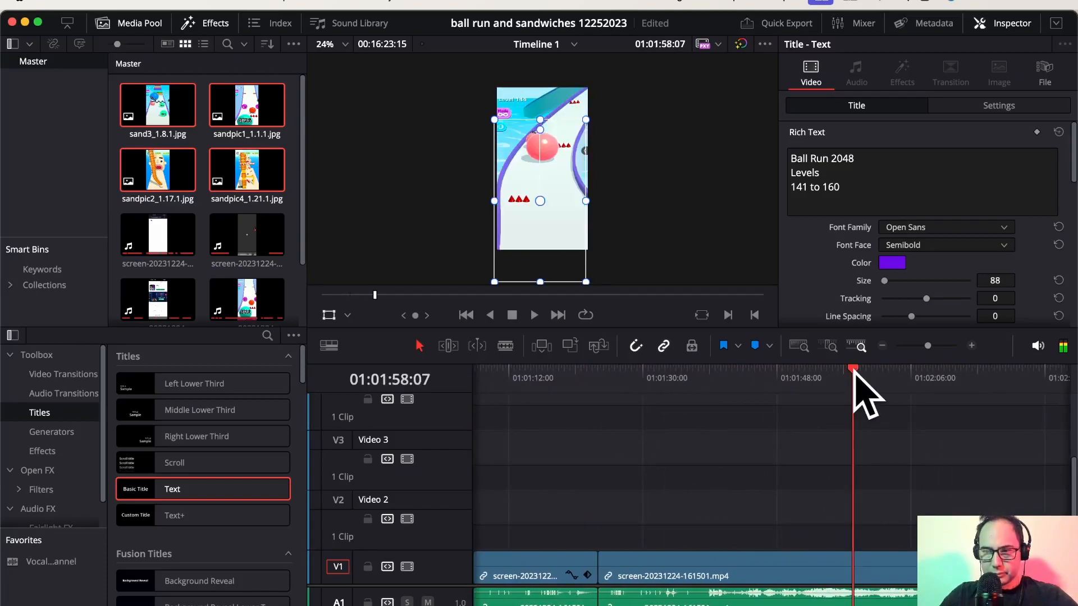
pyautogui.moveTo(853, 372); pyautogui.dragTo(952, 372)
pyautogui.hscroll(9, 846, 409)
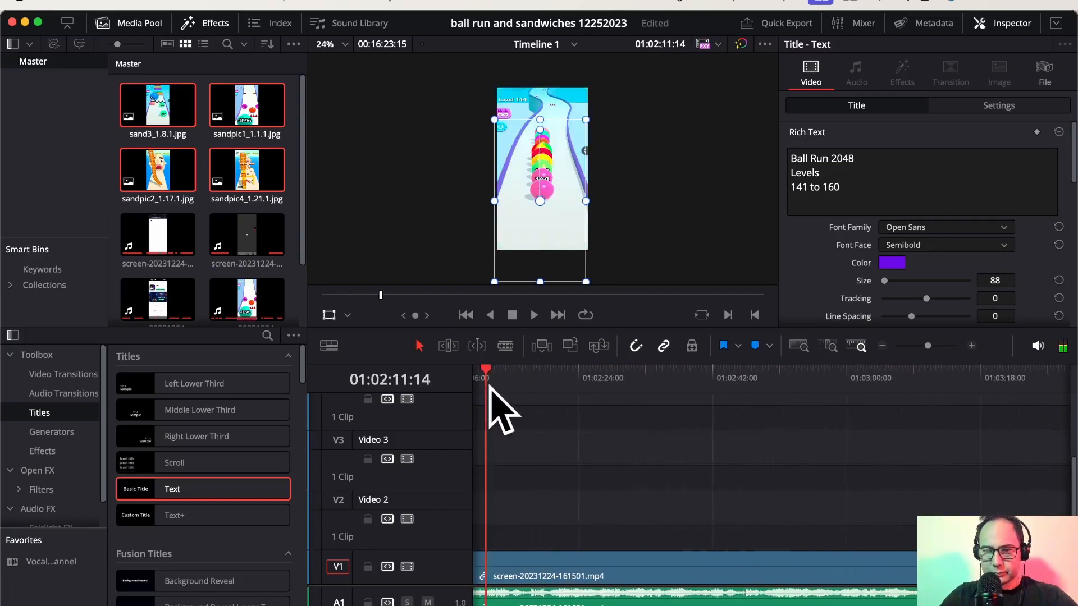
pyautogui.moveTo(486, 373); pyautogui.dragTo(921, 372)
pyautogui.hscroll(5, 844, 392)
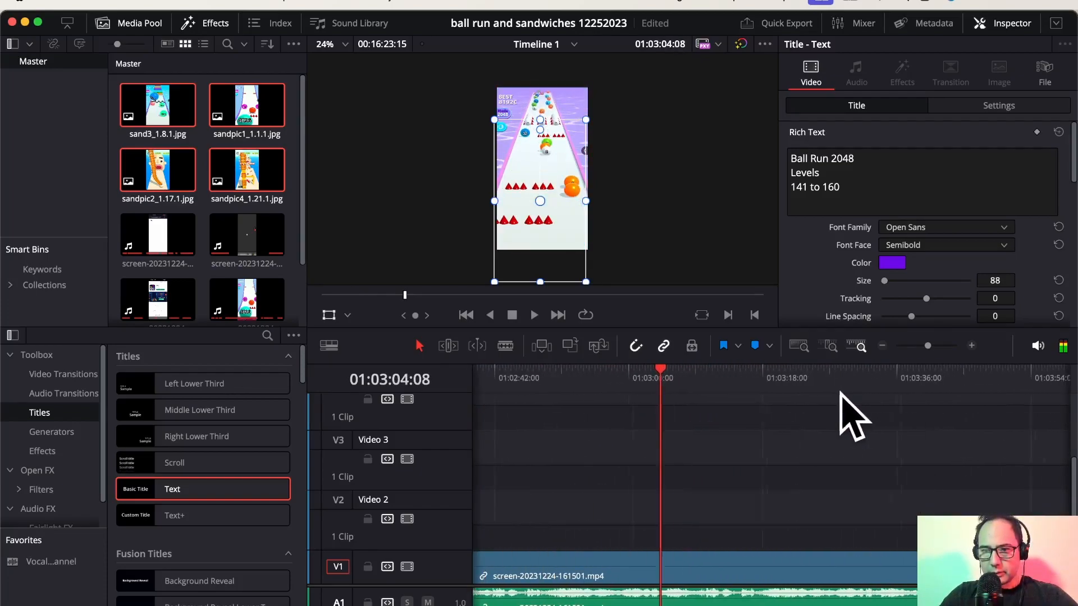
pyautogui.hscroll(4, 693, 380)
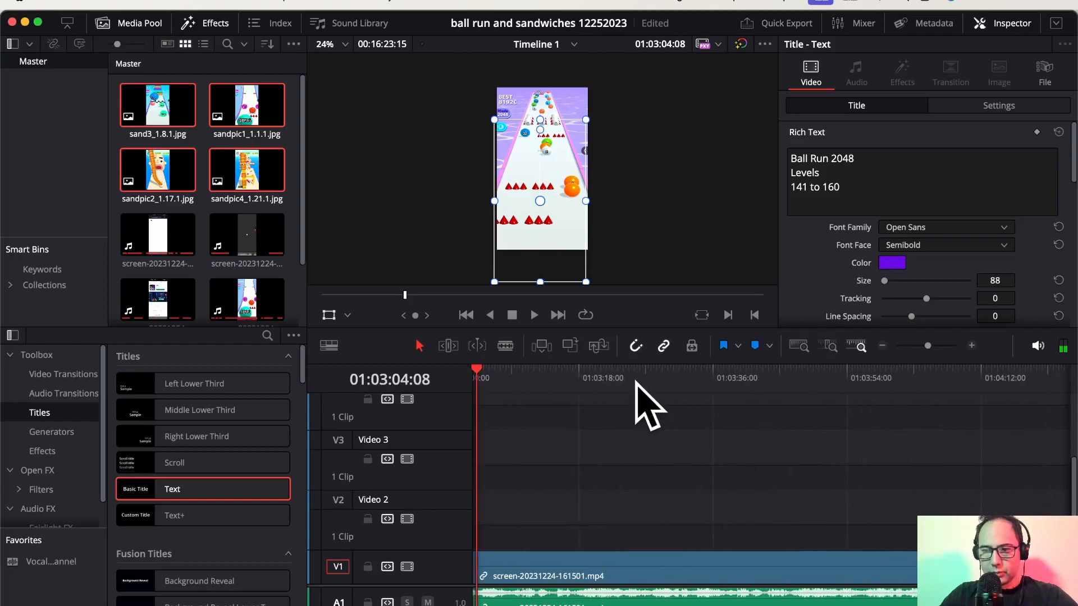
pyautogui.click(881, 346)
pyautogui.hscroll(4, 786, 393)
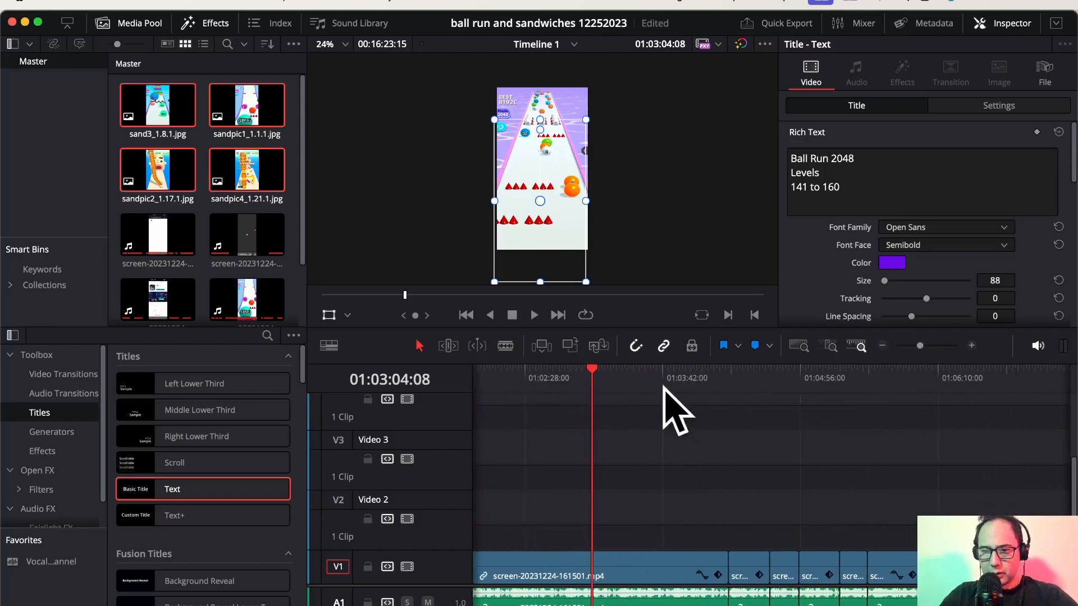
pyautogui.moveTo(590, 372); pyautogui.dragTo(949, 381)
pyautogui.hscroll(5, 801, 418)
pyautogui.moveTo(860, 381); pyautogui.dragTo(834, 385)
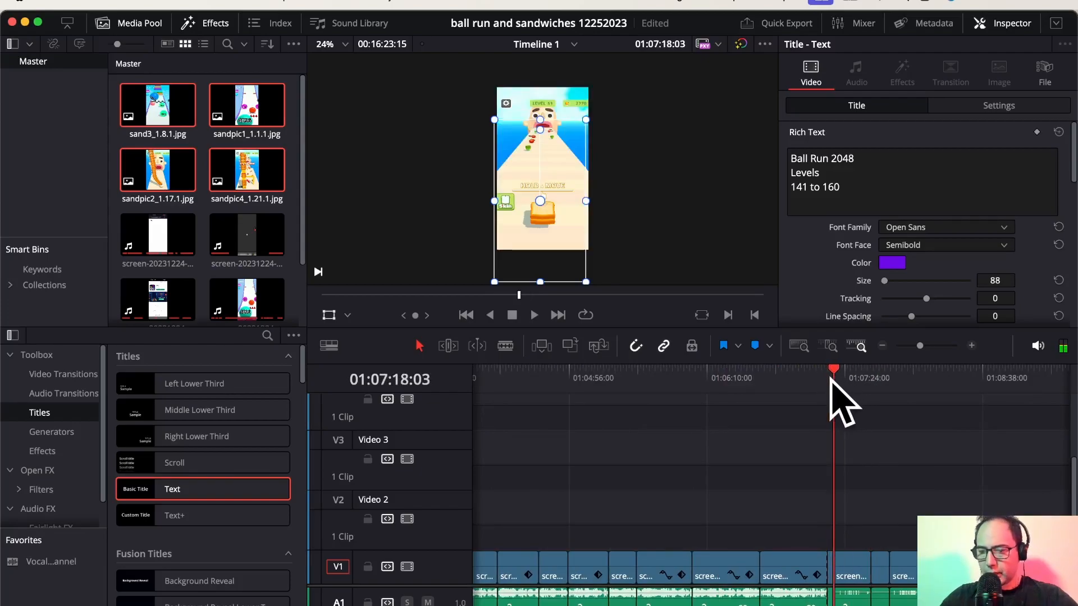
# - Step back frame by frame from the sandwich game cut, and go to the preceding cut at 01:07:14:19
pyautogui.press('Left')
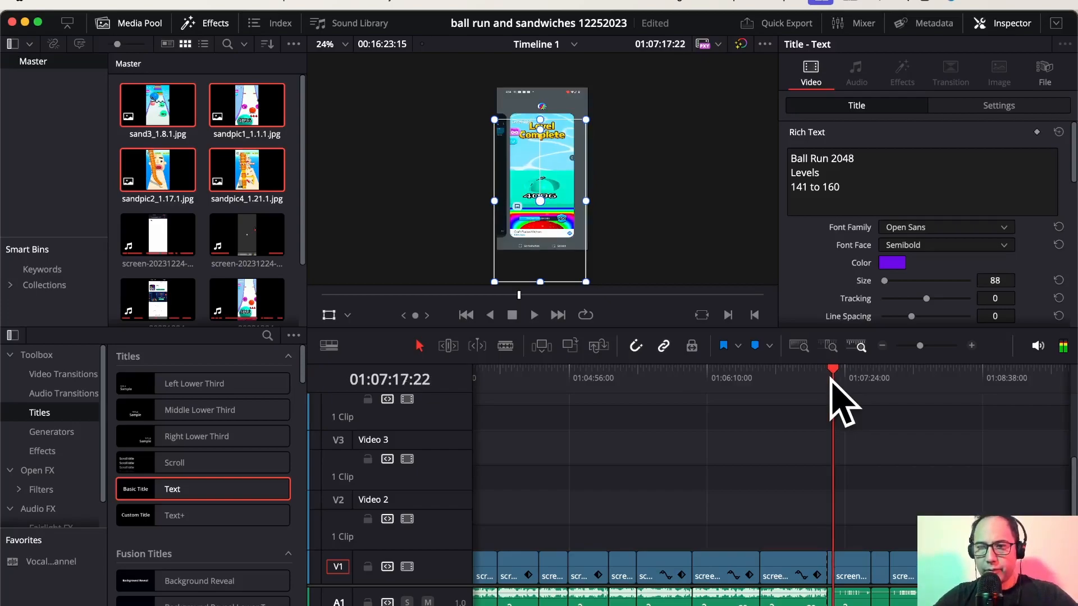
pyautogui.press('Left')
pyautogui.press('Left')
pyautogui.press('Left')
pyautogui.press('Left')
pyautogui.press('Left')
pyautogui.press('Left')
pyautogui.press('Left')
pyautogui.press('Left')
pyautogui.press('Left')
pyautogui.press('Left')
pyautogui.press('Left')
pyautogui.press('Left')
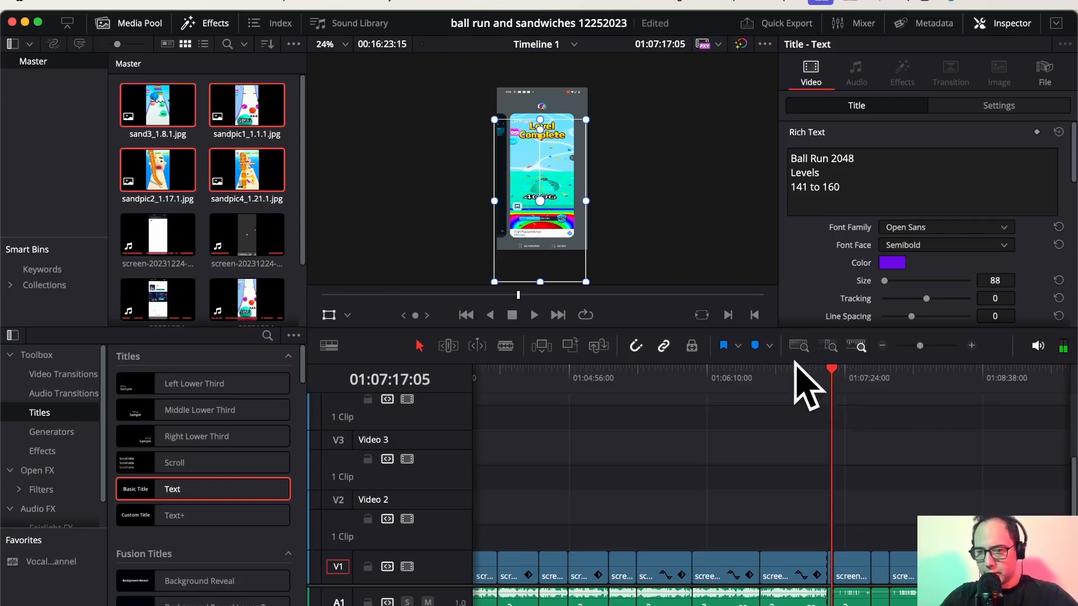
pyautogui.click(826, 368)
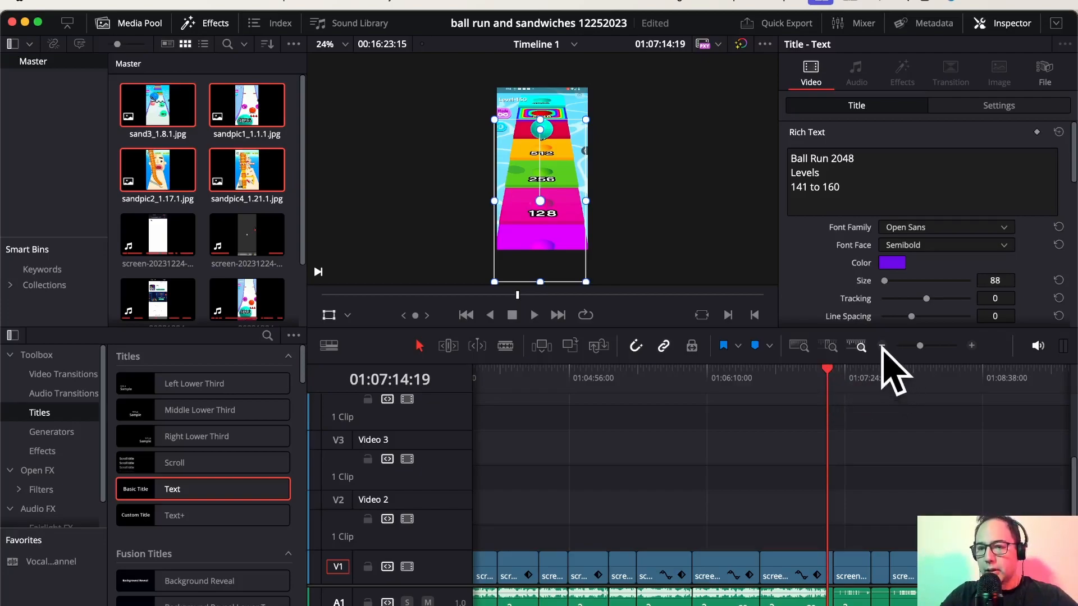
# - Select the short V1 clip starting at 01:07:14:19, review it up to its last frame, and return to its start
pyautogui.click(971, 345)
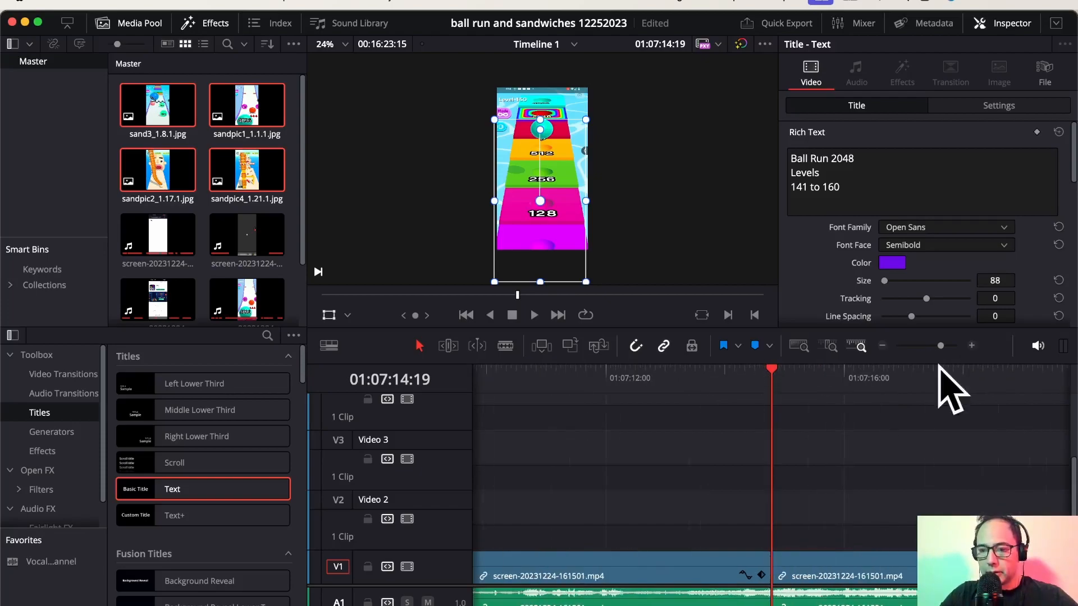
pyautogui.click(841, 578)
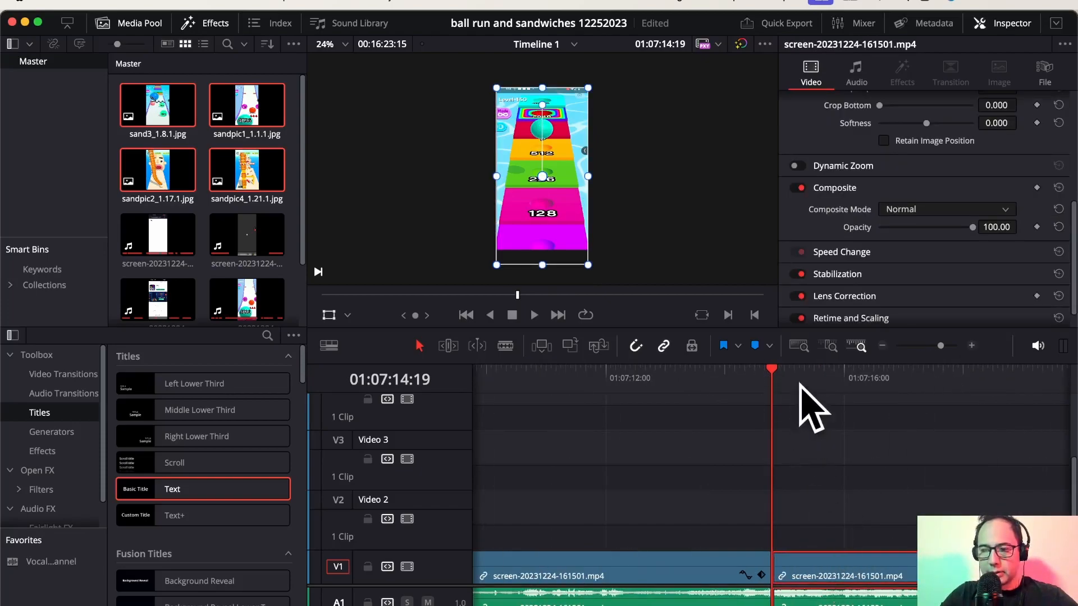
pyautogui.moveTo(771, 369); pyautogui.dragTo(969, 372)
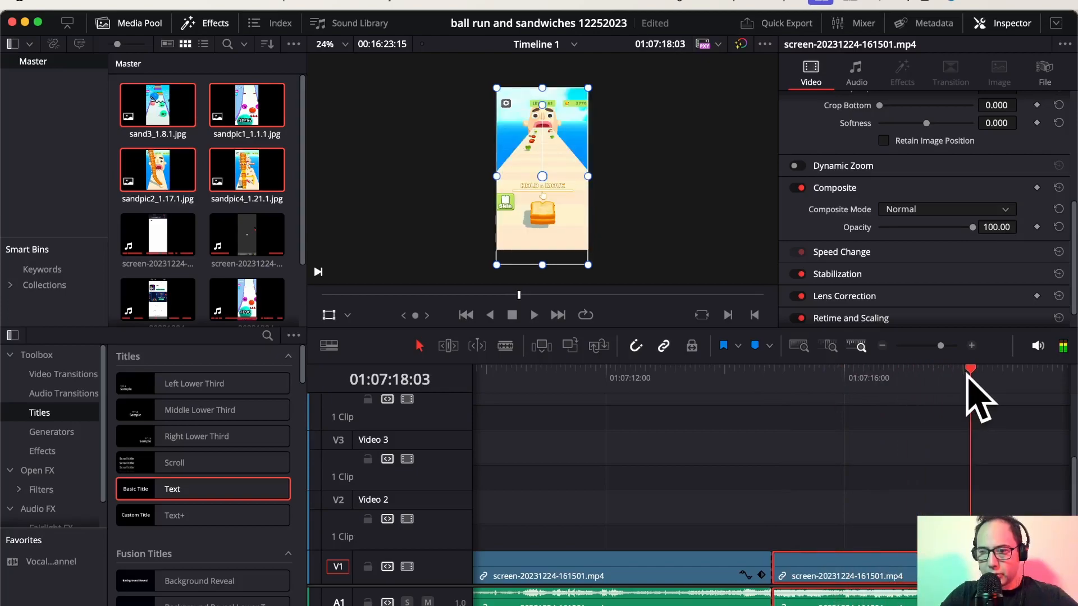
pyautogui.click(965, 367)
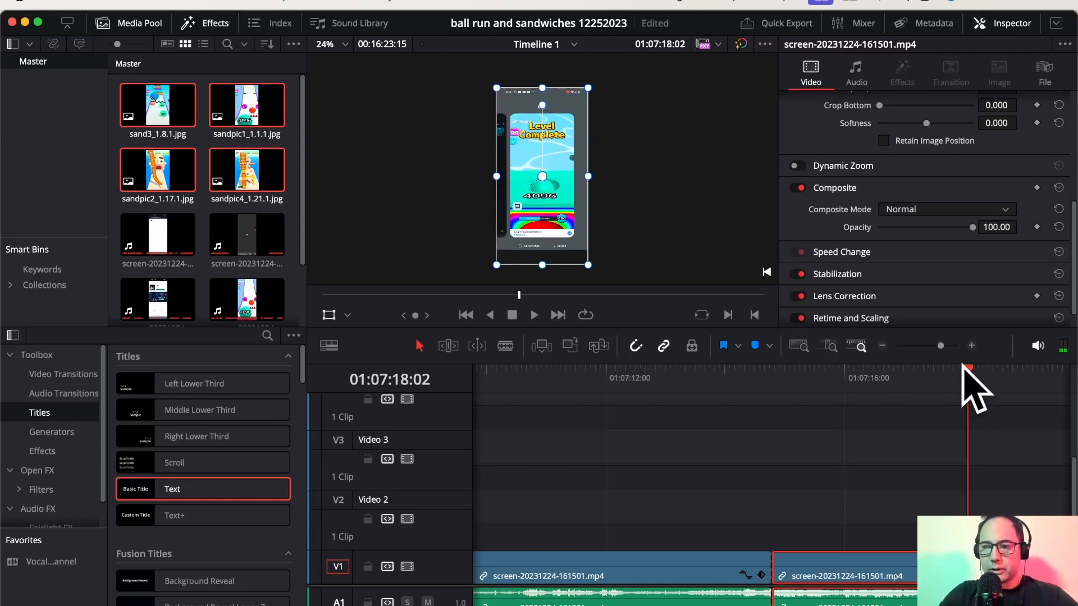
pyautogui.moveTo(967, 371); pyautogui.dragTo(779, 397)
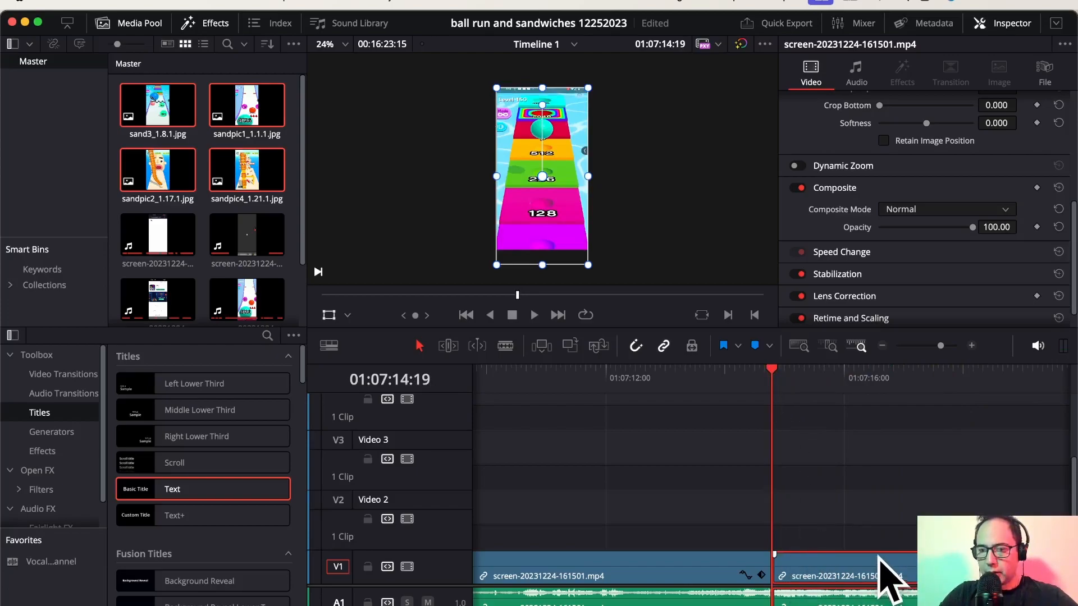
# - Keyframe the clip's zoom at its first frame with vertical zoom 1, and reposition the picture to about X 17.3, Y -144.3
pyautogui.scroll(5, 977, 253)
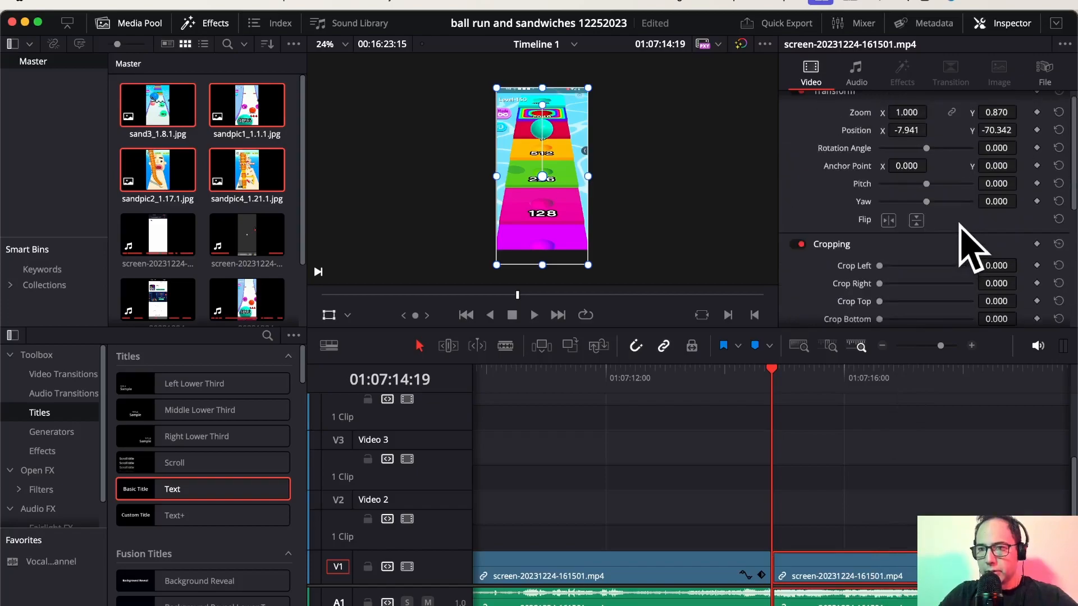
pyautogui.scroll(1, 971, 247)
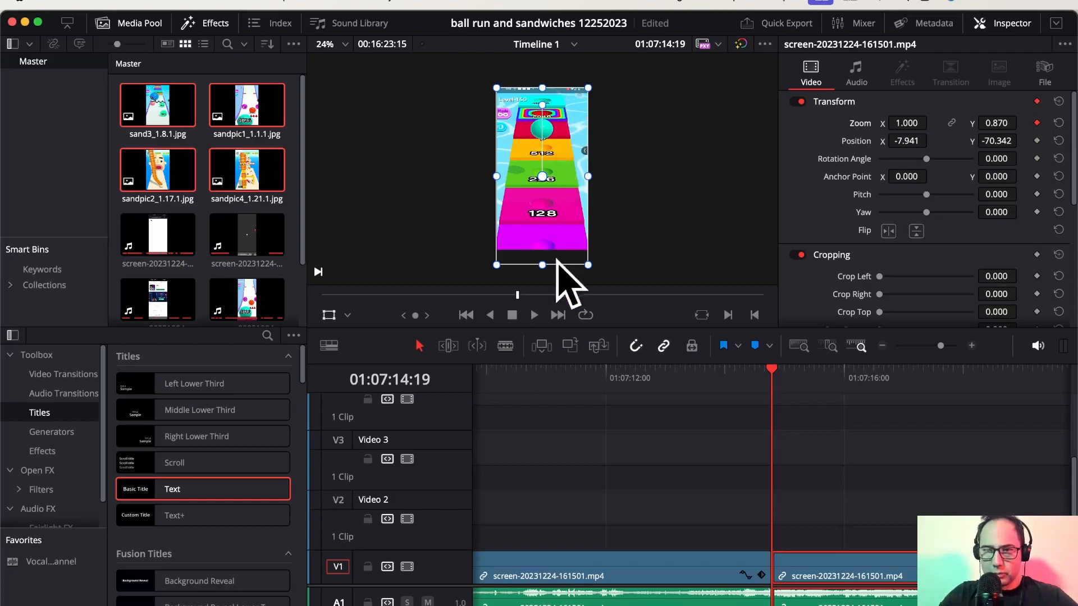
pyautogui.click(992, 124)
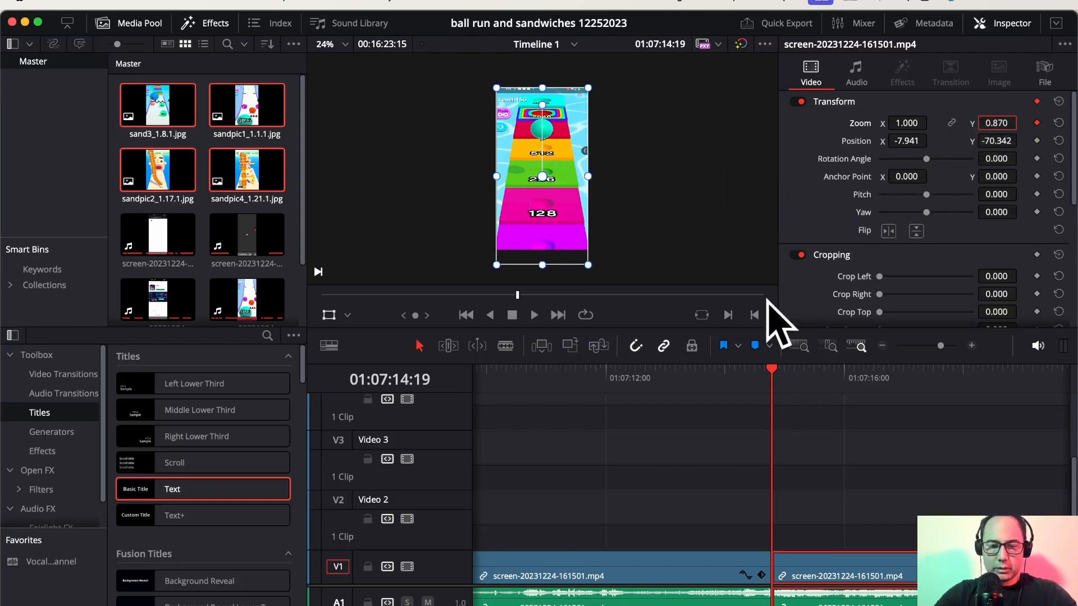
pyautogui.write('1')
pyautogui.press('Return')
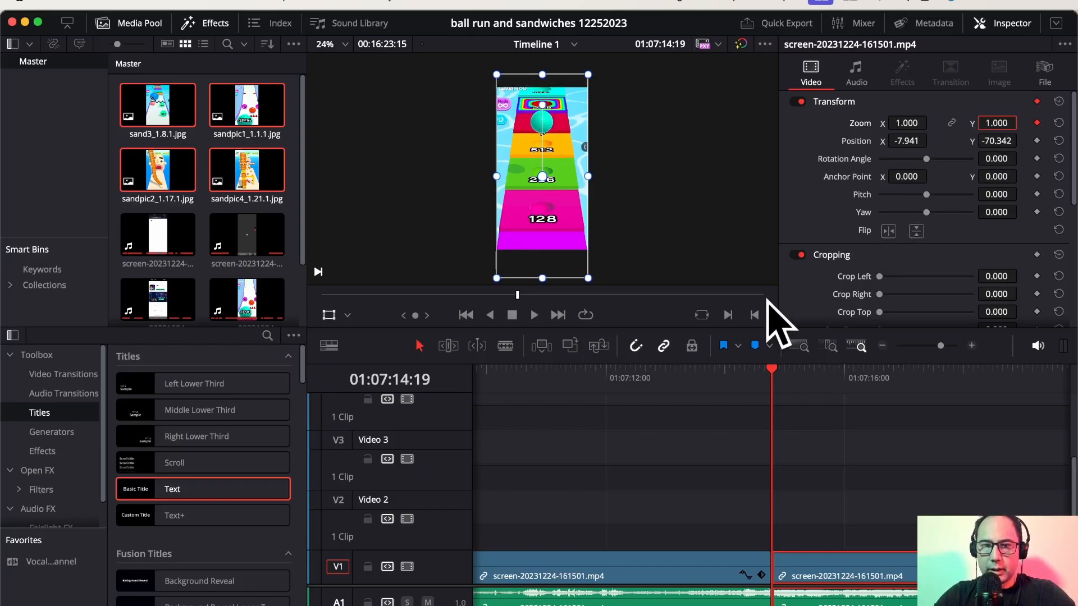
pyautogui.moveTo(554, 145); pyautogui.dragTo(558, 151)
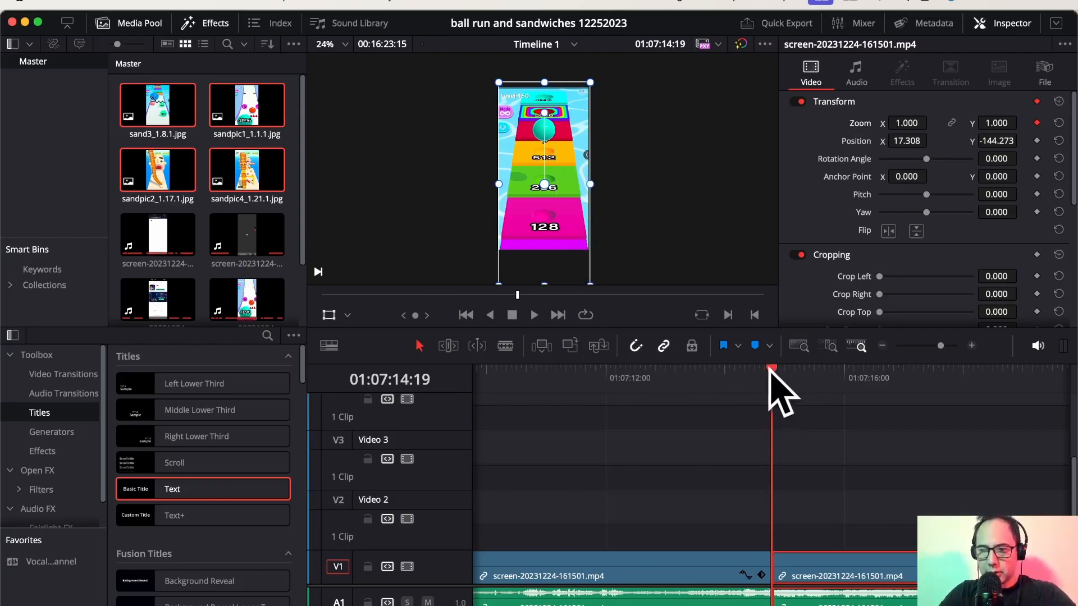
# - Play across the cut into the selected clip to check its framing, and return to the clip's first frame
pyautogui.moveTo(772, 370); pyautogui.dragTo(749, 373)
pyautogui.press('space')
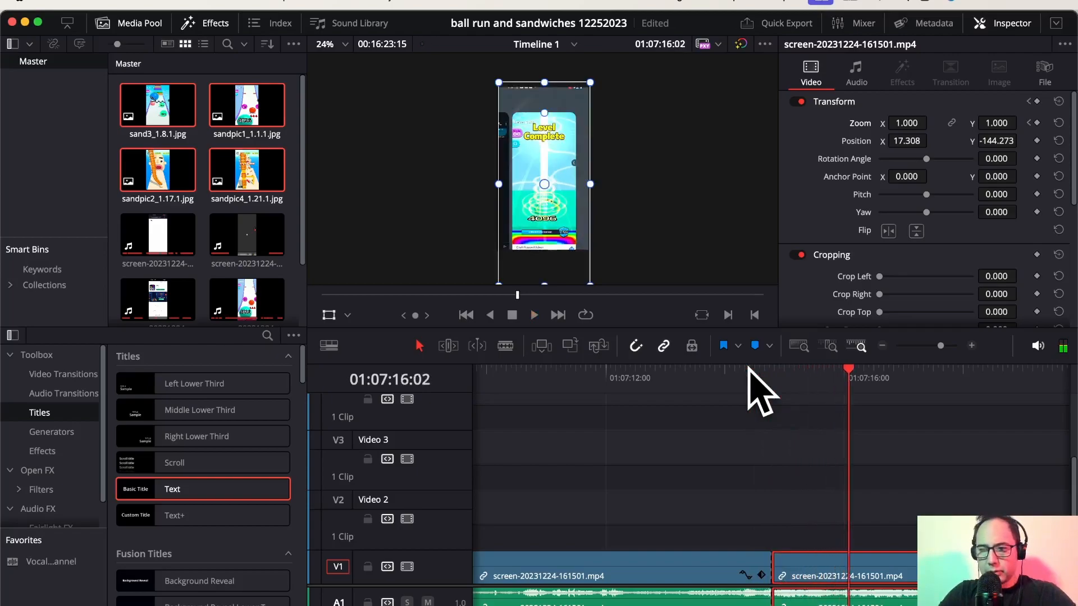
pyautogui.moveTo(848, 371); pyautogui.dragTo(772, 371)
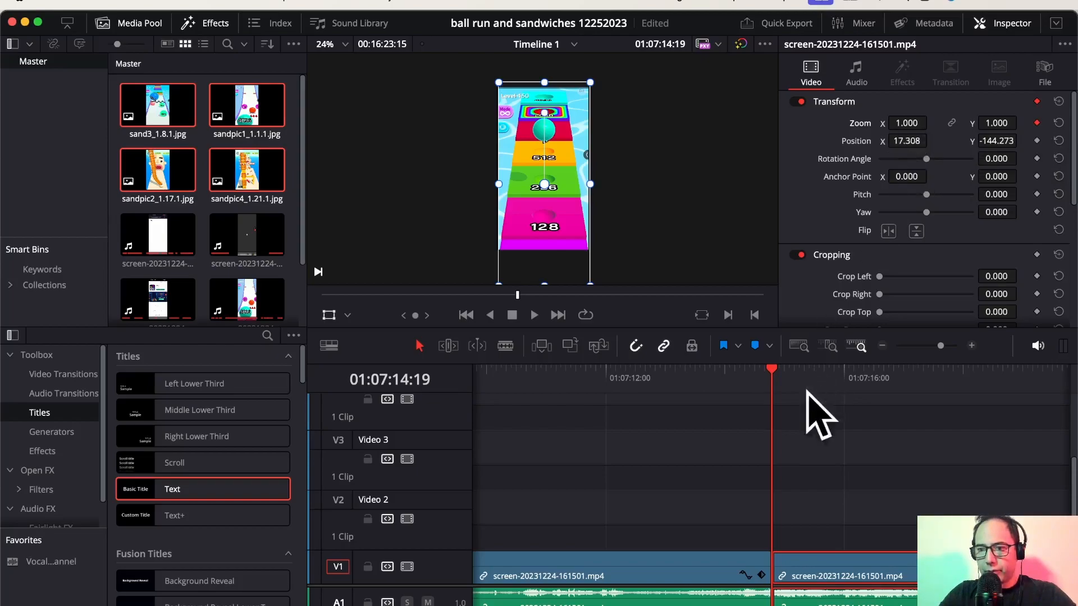
# - Keyframe the selected clip's zoom at 01:07:16:09 to 1.5 both horizontally and vertically
pyautogui.moveTo(773, 375); pyautogui.dragTo(866, 375)
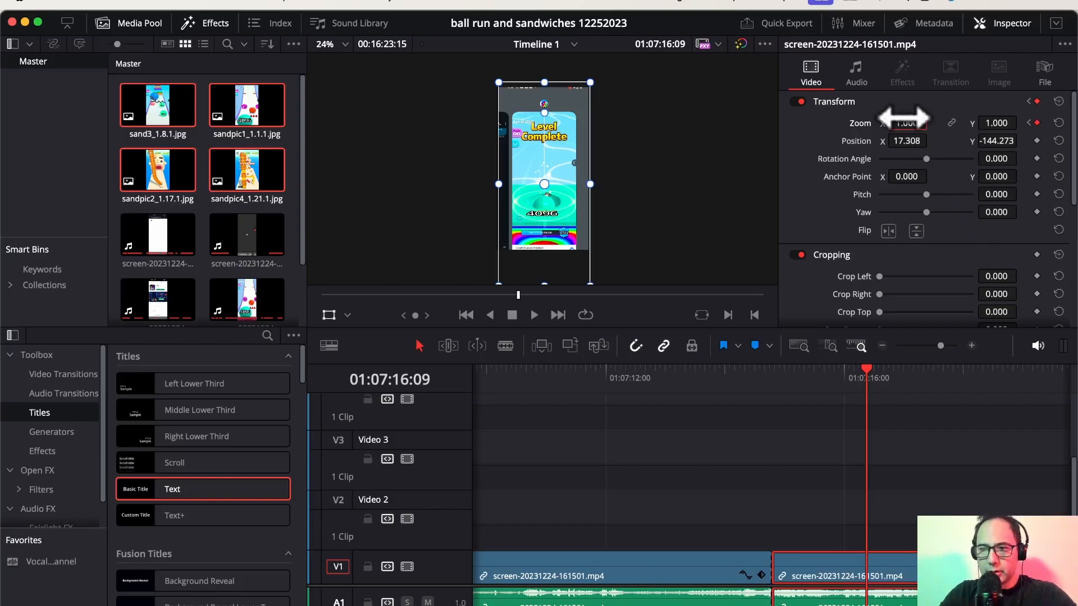
pyautogui.click(904, 122)
pyautogui.write('1.2')
pyautogui.press('Return')
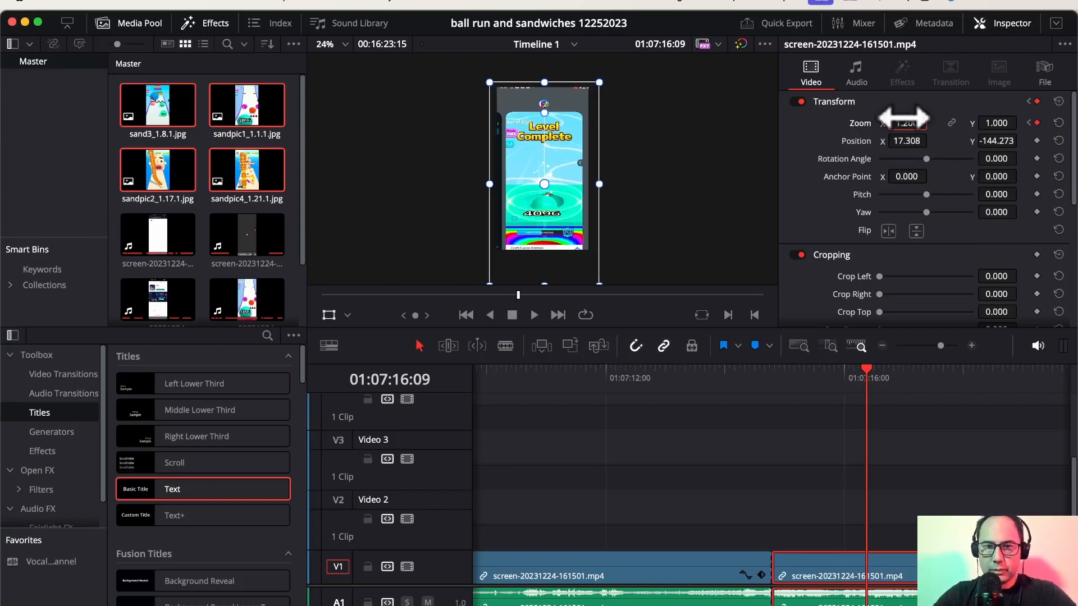
pyautogui.click(904, 121)
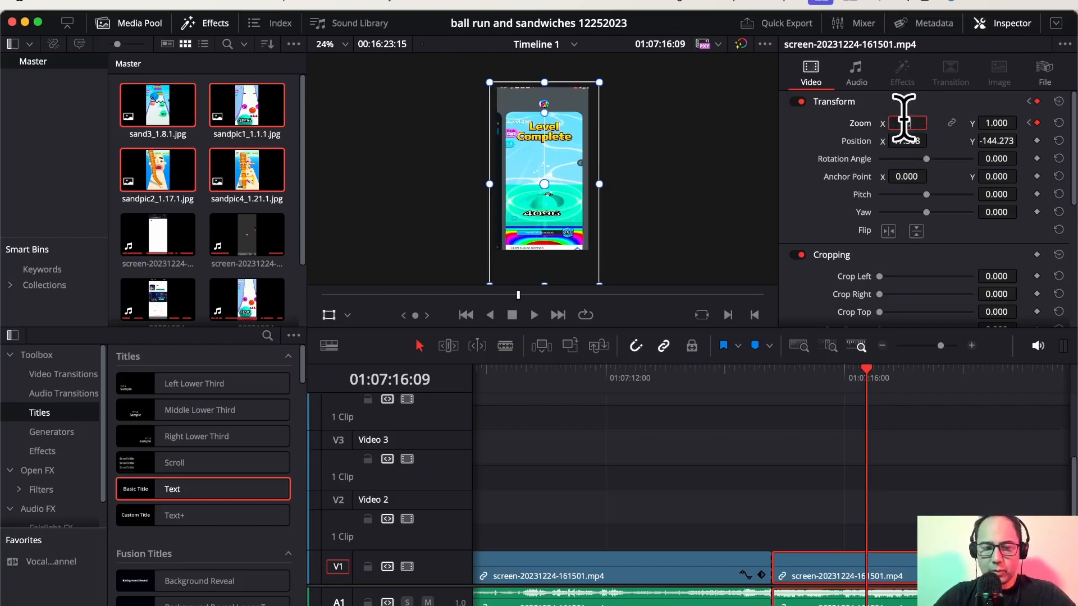
pyautogui.write('1.5')
pyautogui.press('Return')
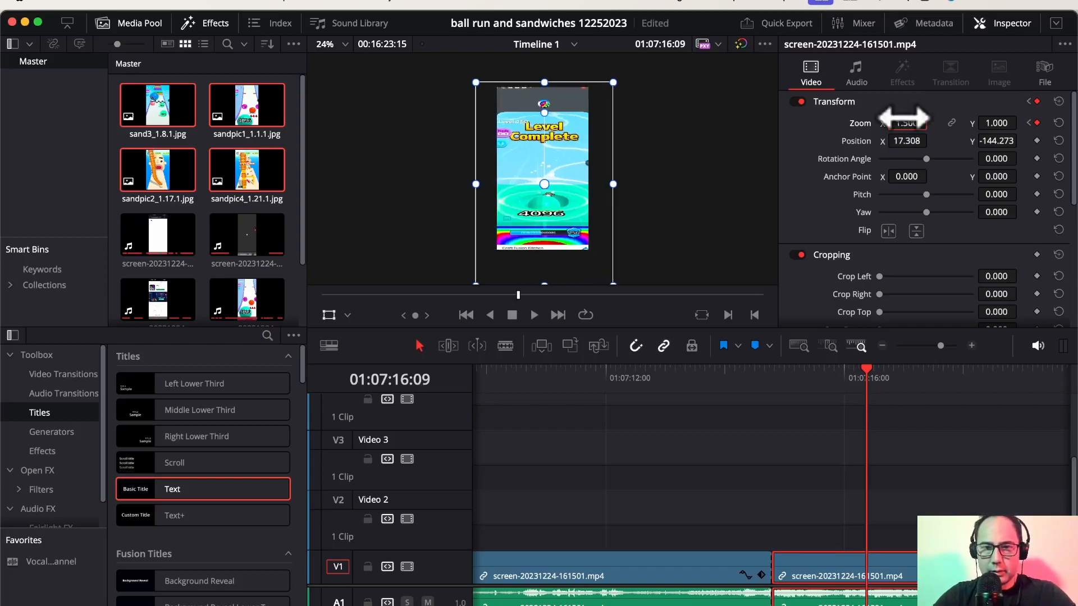
pyautogui.click(991, 122)
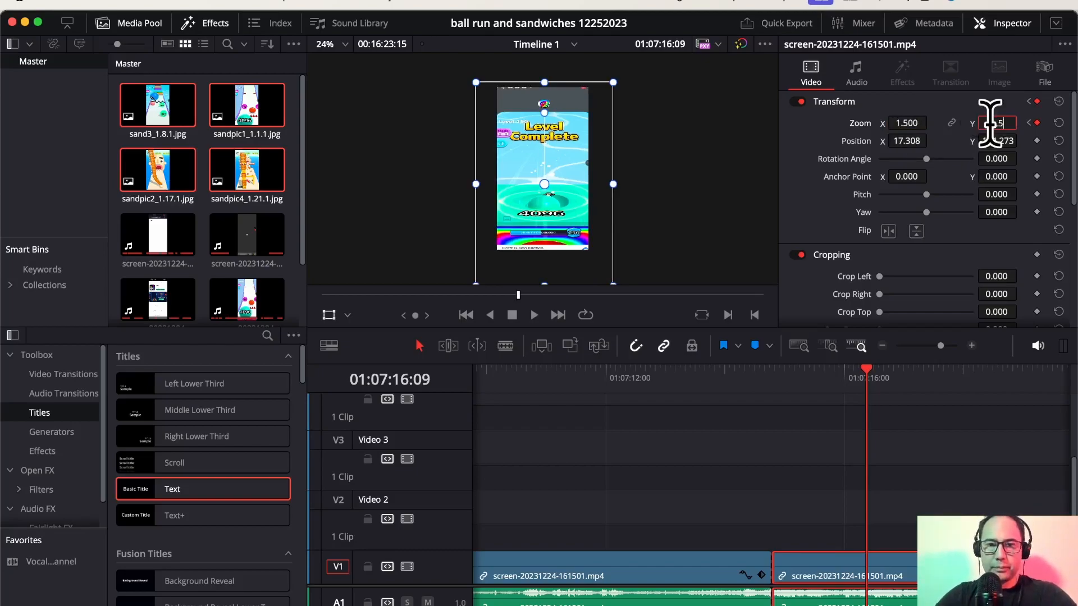
pyautogui.write('1.5')
pyautogui.press('Return')
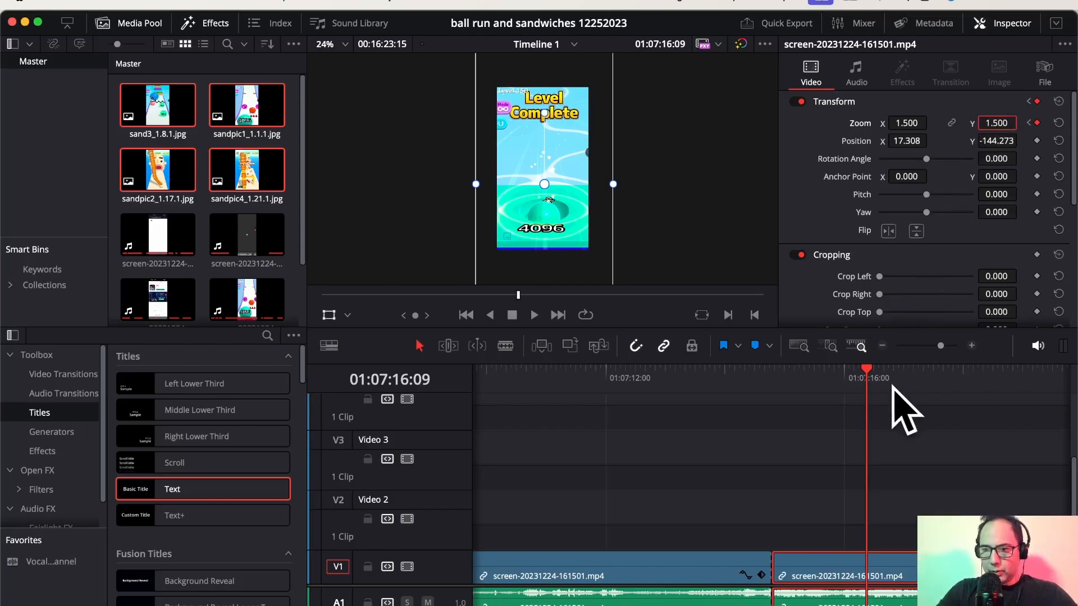
# - Replay the zoom animation several times from before the clip through the cut into the sandwich game footage
pyautogui.click(869, 373)
pyautogui.moveTo(869, 374); pyautogui.dragTo(724, 385)
pyautogui.press('space')
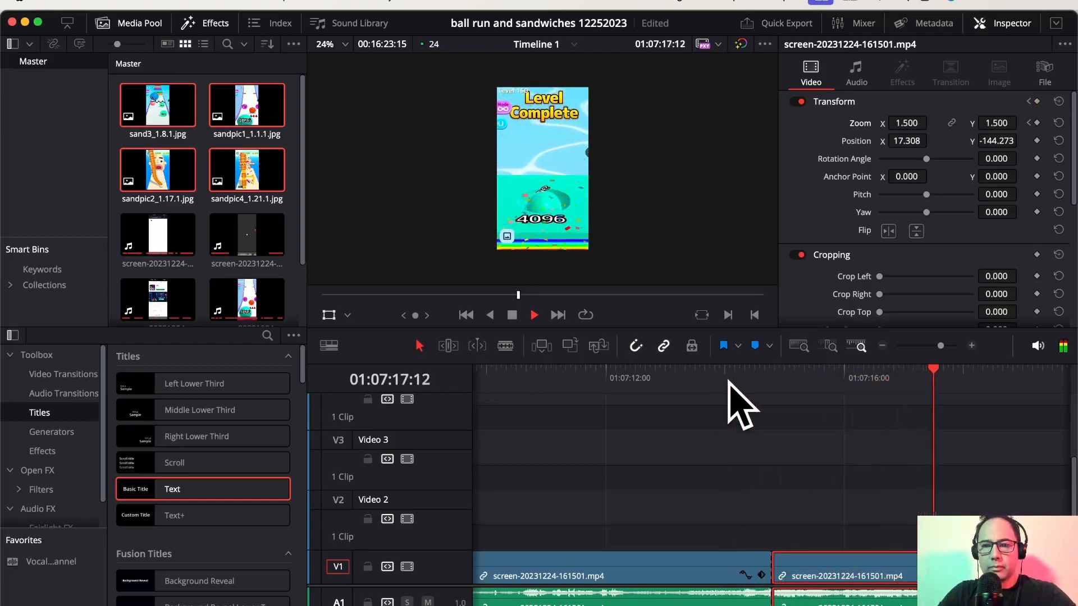
pyautogui.press('space')
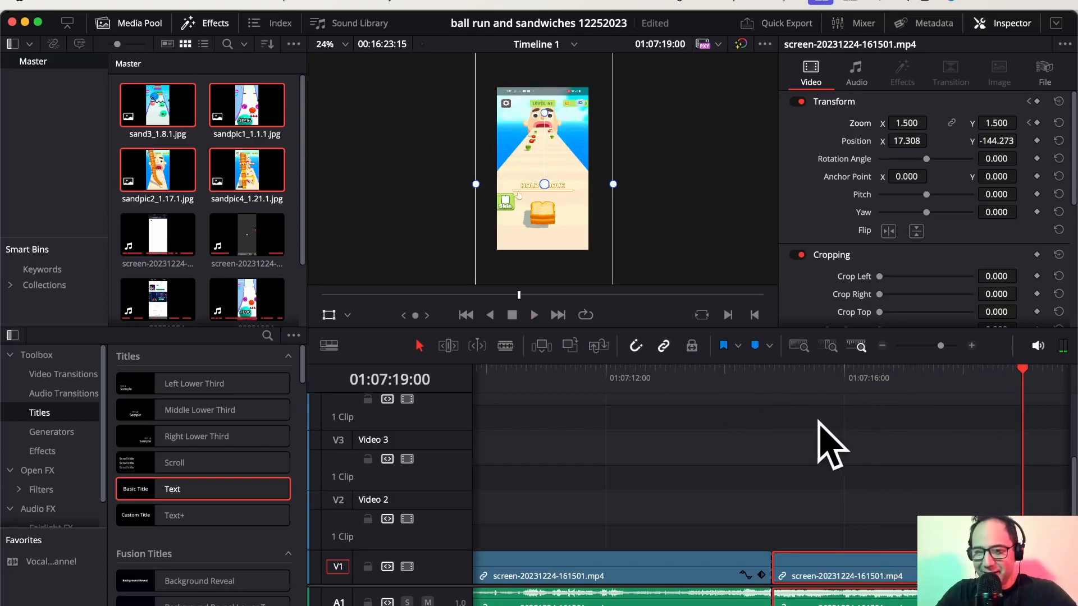
pyautogui.moveTo(1023, 372); pyautogui.dragTo(840, 393)
pyautogui.press('space')
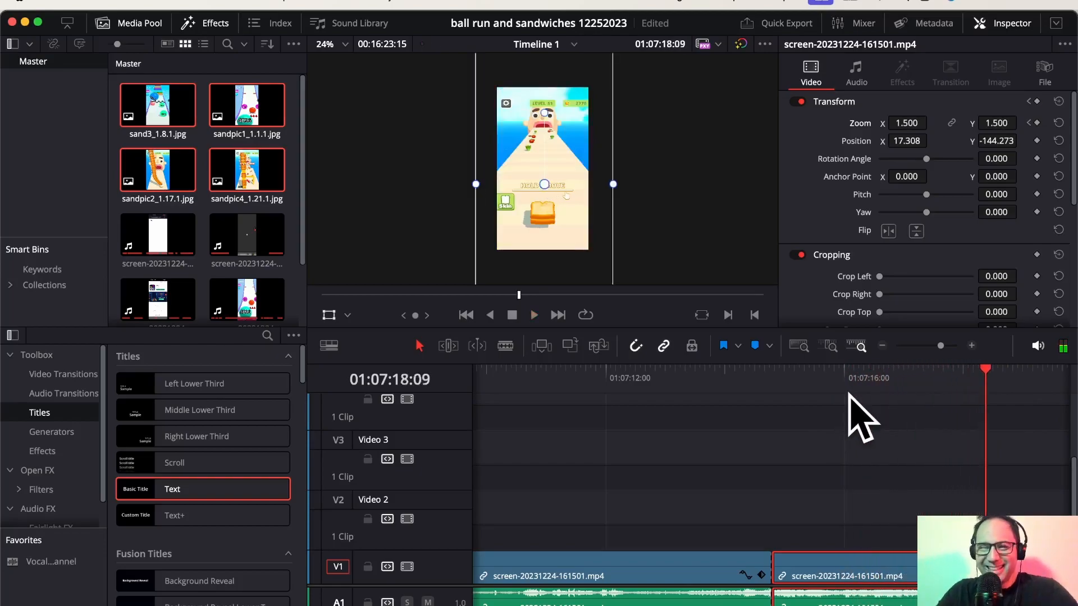
pyautogui.moveTo(988, 394); pyautogui.dragTo(630, 397)
pyautogui.press('space')
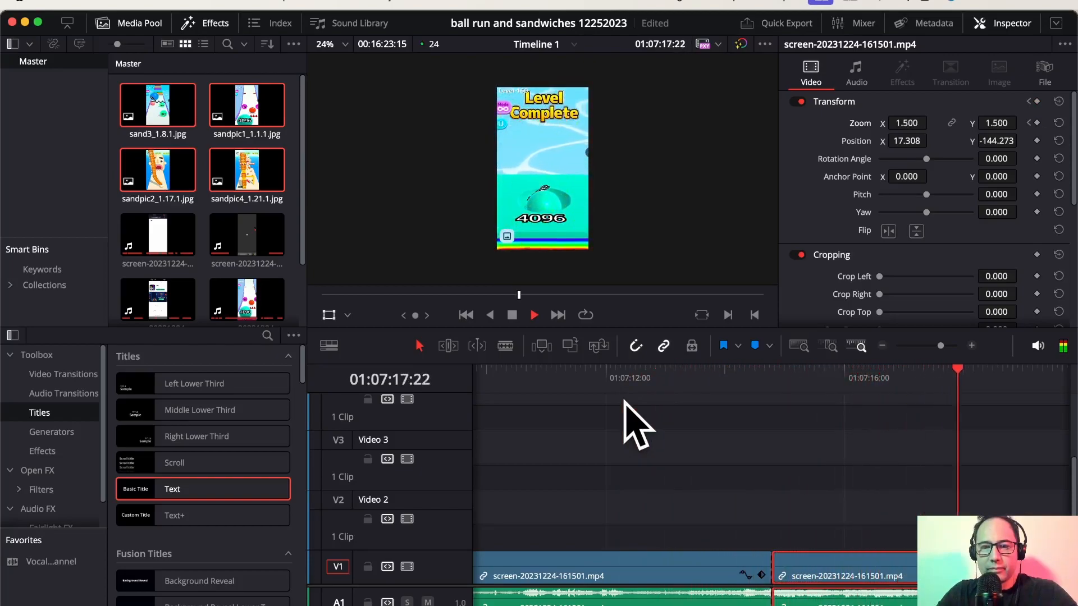
pyautogui.press('space')
pyautogui.click(969, 372)
pyautogui.moveTo(965, 374); pyautogui.dragTo(966, 399)
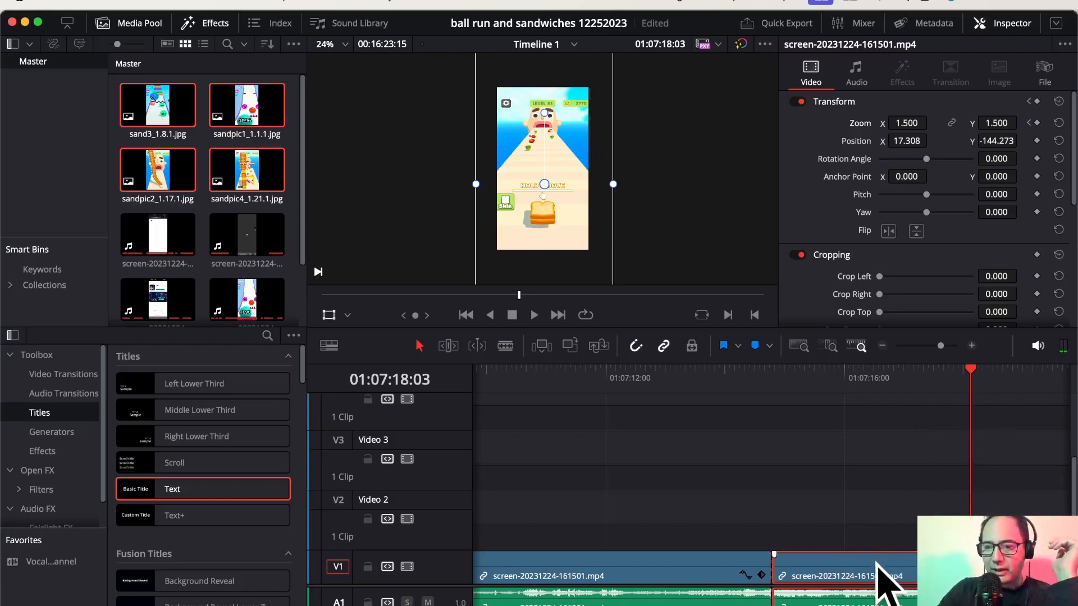
# - Go back to about 01:00:42:17 and select the empty gap after the first screen recording clip on V1
pyautogui.moveTo(967, 375); pyautogui.dragTo(533, 457)
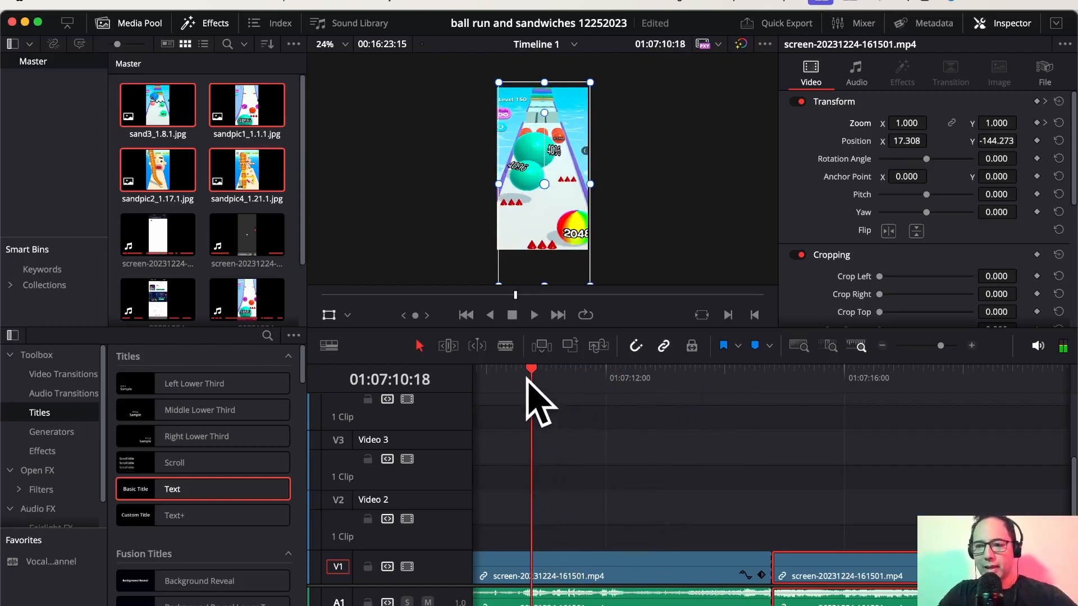
pyautogui.moveTo(529, 374); pyautogui.dragTo(508, 428)
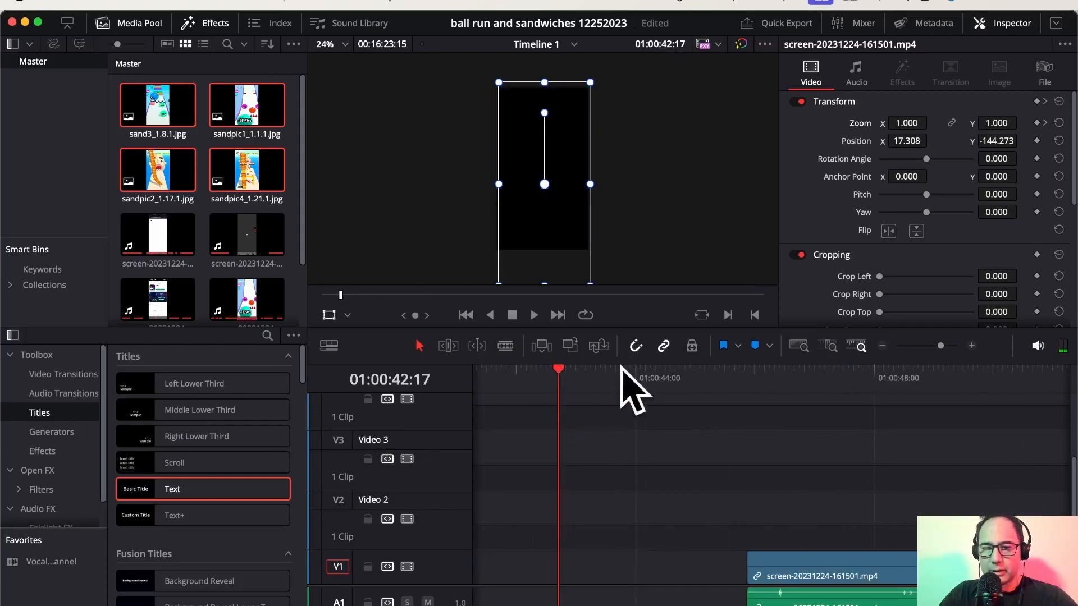
pyautogui.click(882, 345)
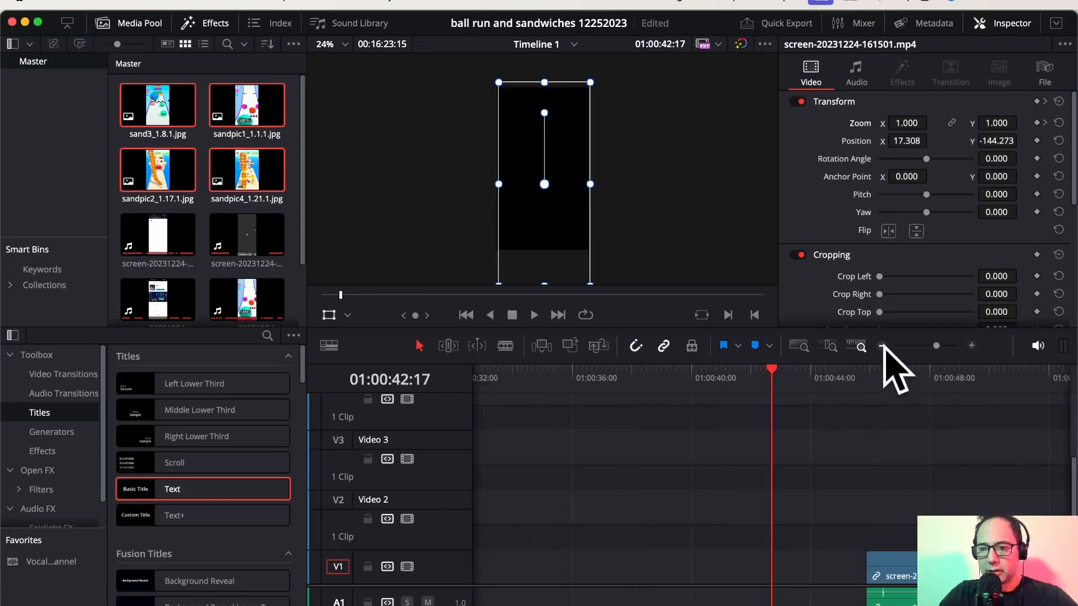
pyautogui.click(883, 345)
pyautogui.click(883, 346)
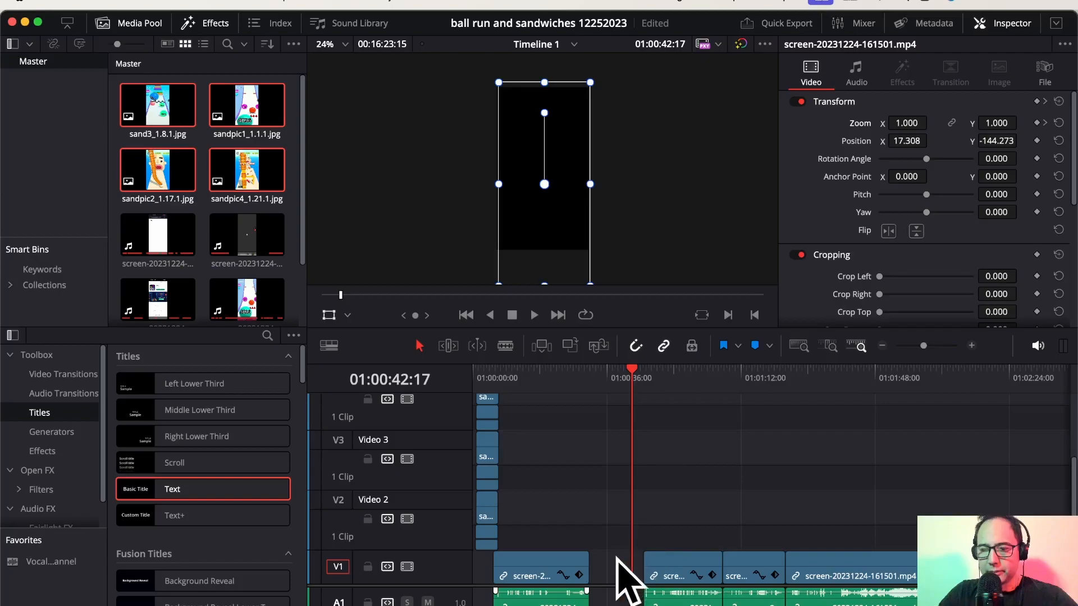
pyautogui.click(620, 578)
# - Scrub forward through the Ball Run clips and place the playhead at the cut at 01:07:14:19
pyautogui.moveTo(632, 373); pyautogui.dragTo(933, 386)
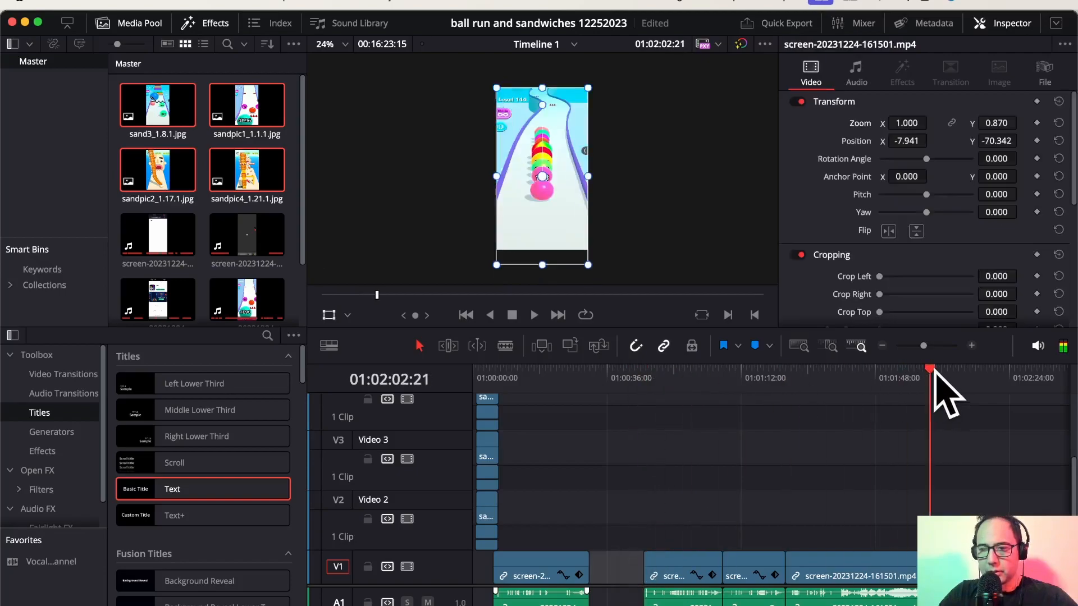
pyautogui.click(882, 345)
pyautogui.click(882, 345)
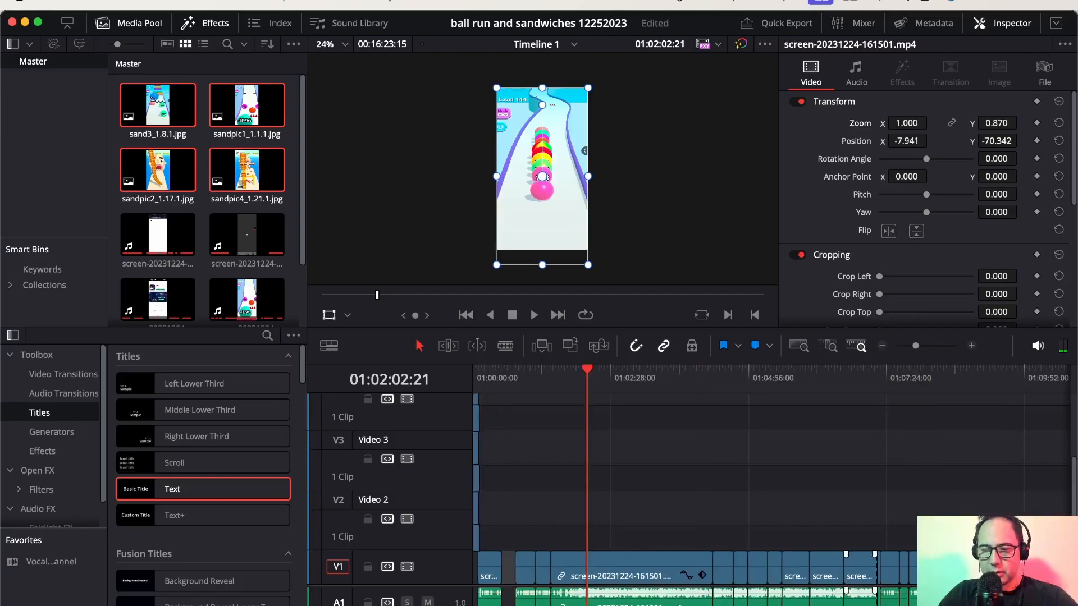
pyautogui.click(857, 369)
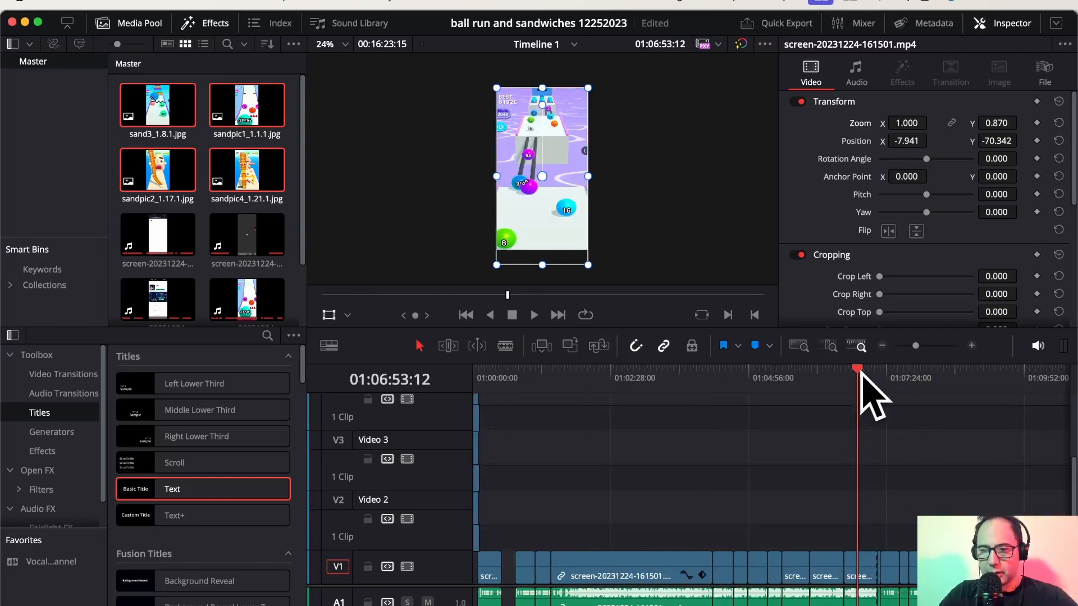
pyautogui.moveTo(875, 370); pyautogui.dragTo(872, 372)
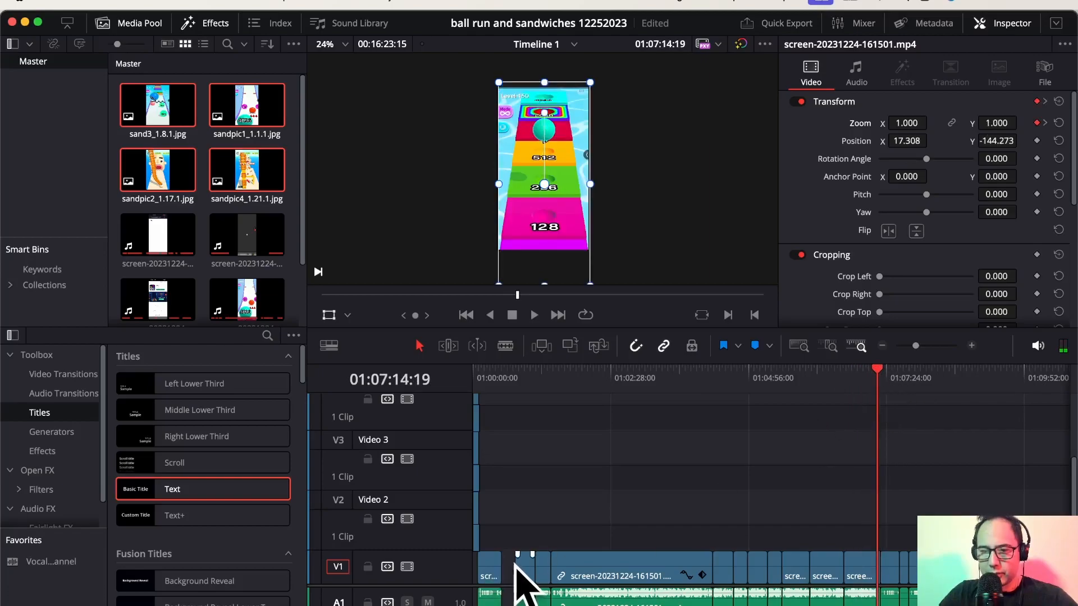
# - Close the gap after the first V1 clip by shifting all following clips earlier together, and save the project
pyautogui.moveTo(510, 592); pyautogui.dragTo(1061, 599)
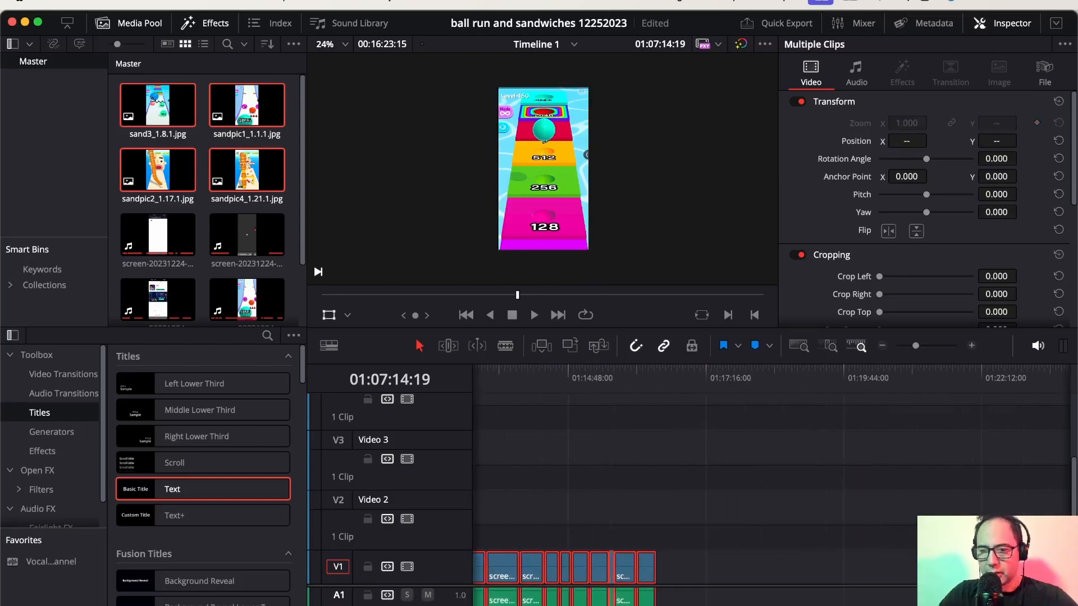
pyautogui.hscroll(-15, 769, 576)
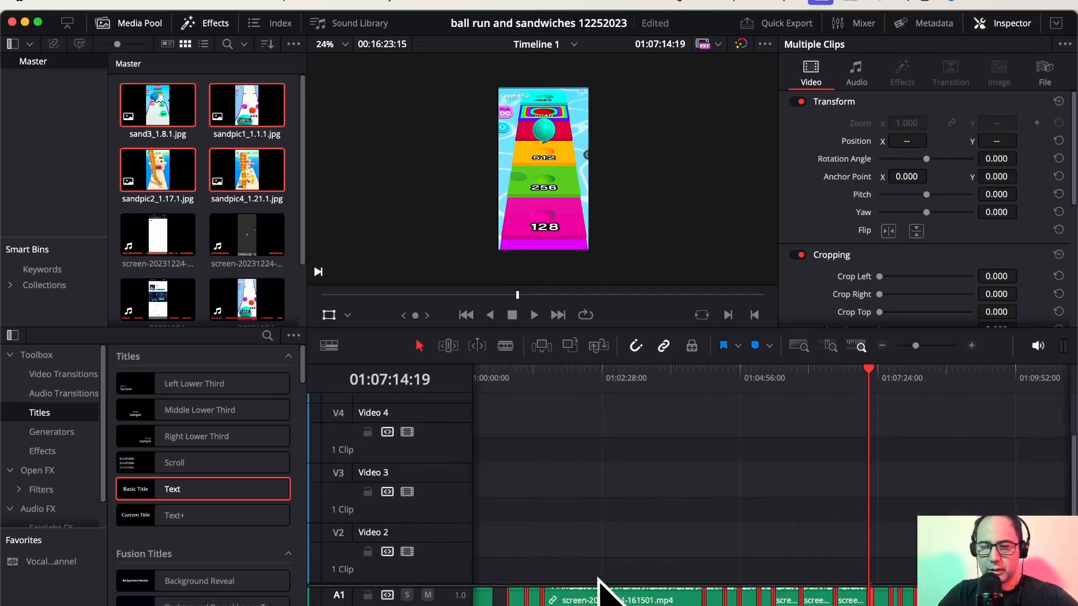
pyautogui.moveTo(517, 575); pyautogui.dragTo(504, 572)
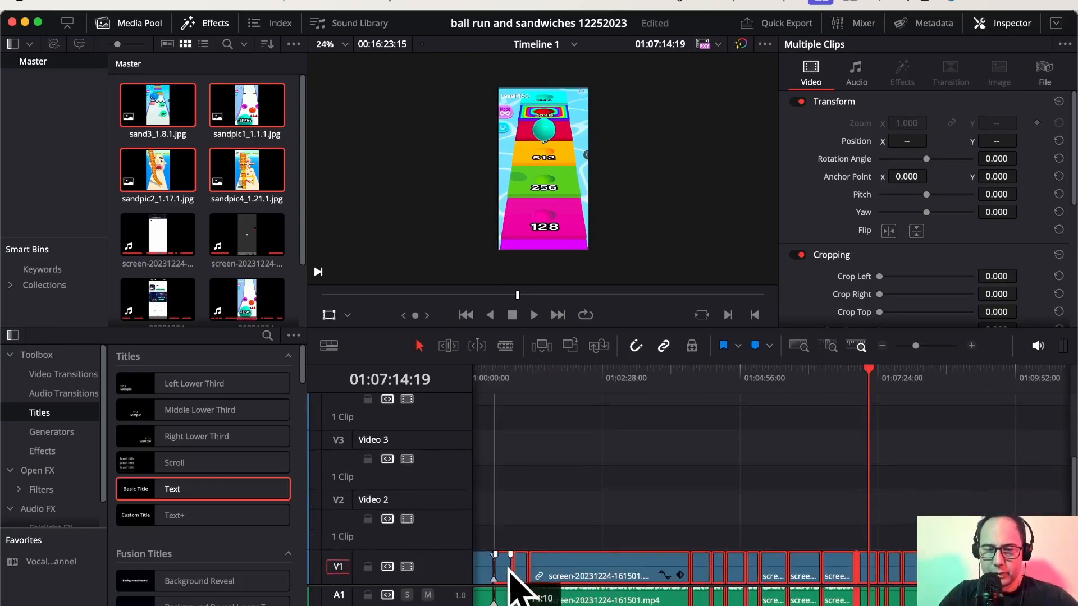
pyautogui.press('super+s')
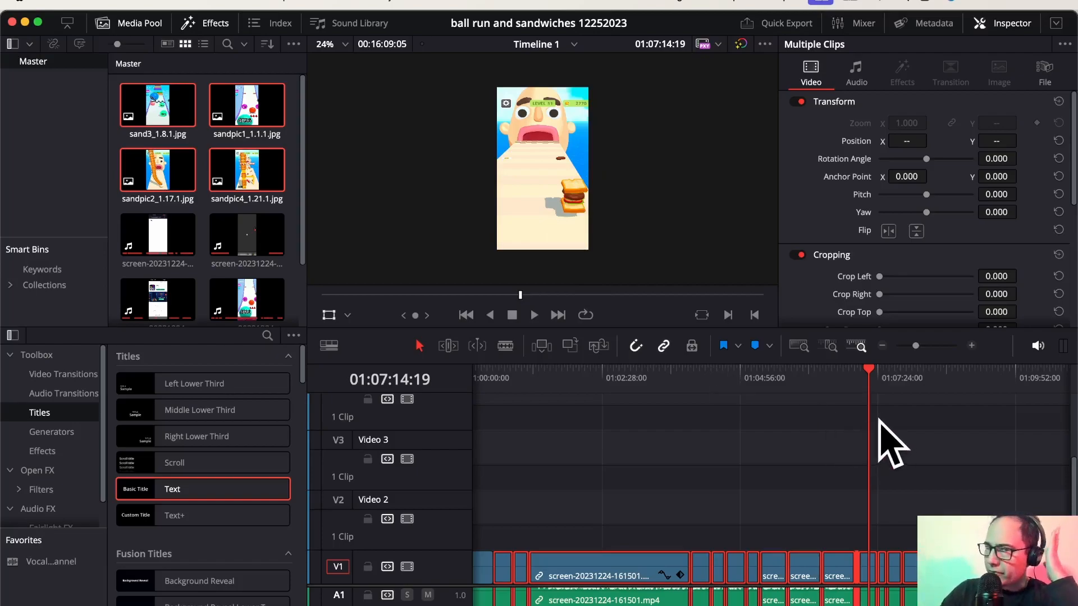
# - Place the playhead on the blue water scene at 01:03:54:06 and apply the 3D Keyer effect to that long V1 clip
pyautogui.moveTo(870, 377); pyautogui.dragTo(590, 442)
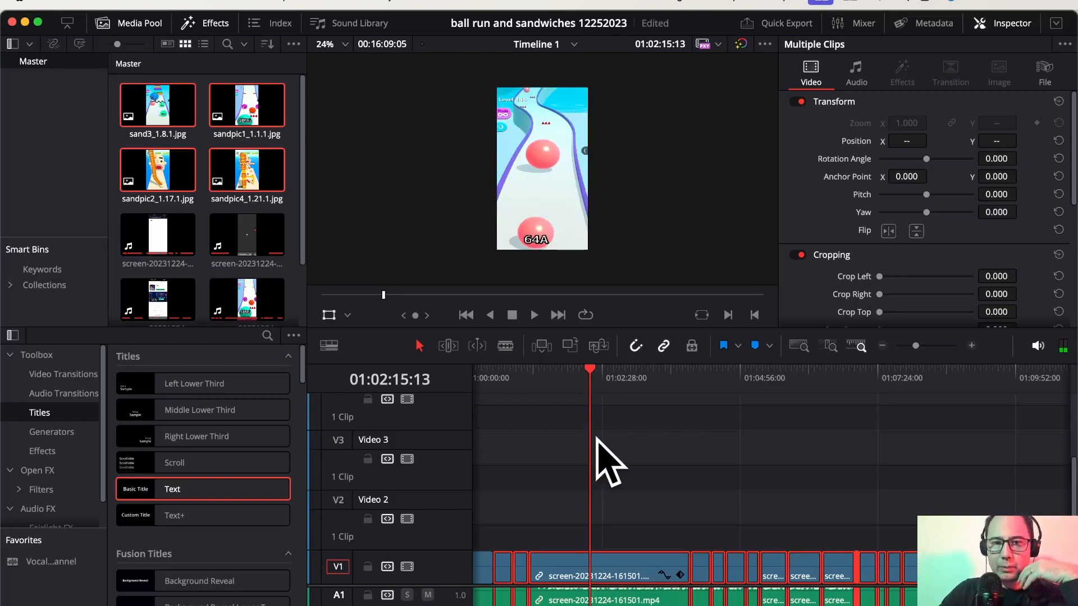
pyautogui.click(583, 371)
pyautogui.moveTo(583, 370); pyautogui.dragTo(677, 384)
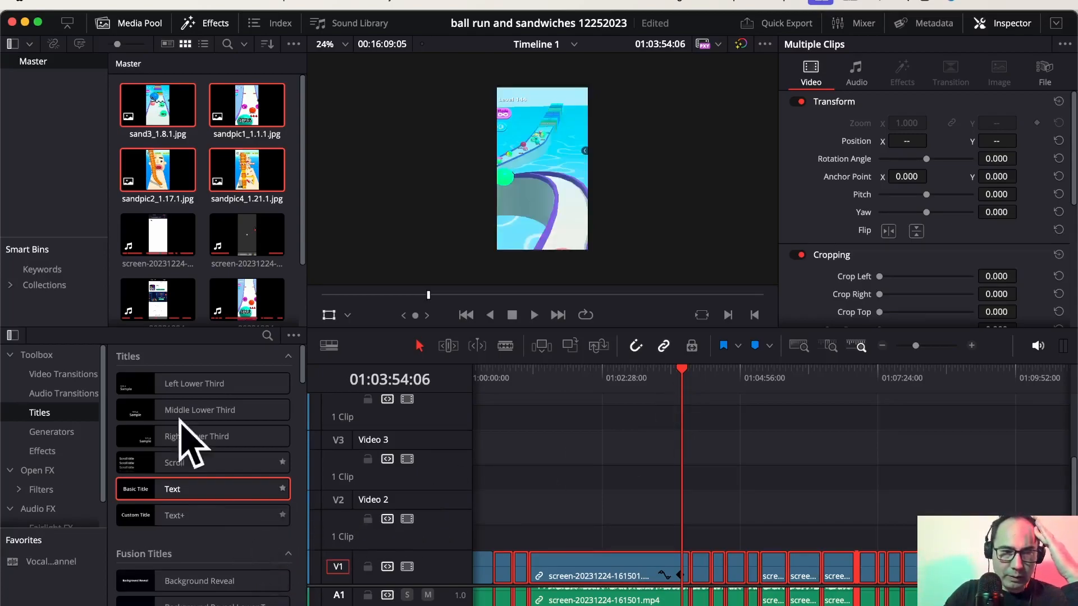
pyautogui.click(28, 490)
pyautogui.scroll(-3, 219, 491)
pyautogui.scroll(-10, 216, 483)
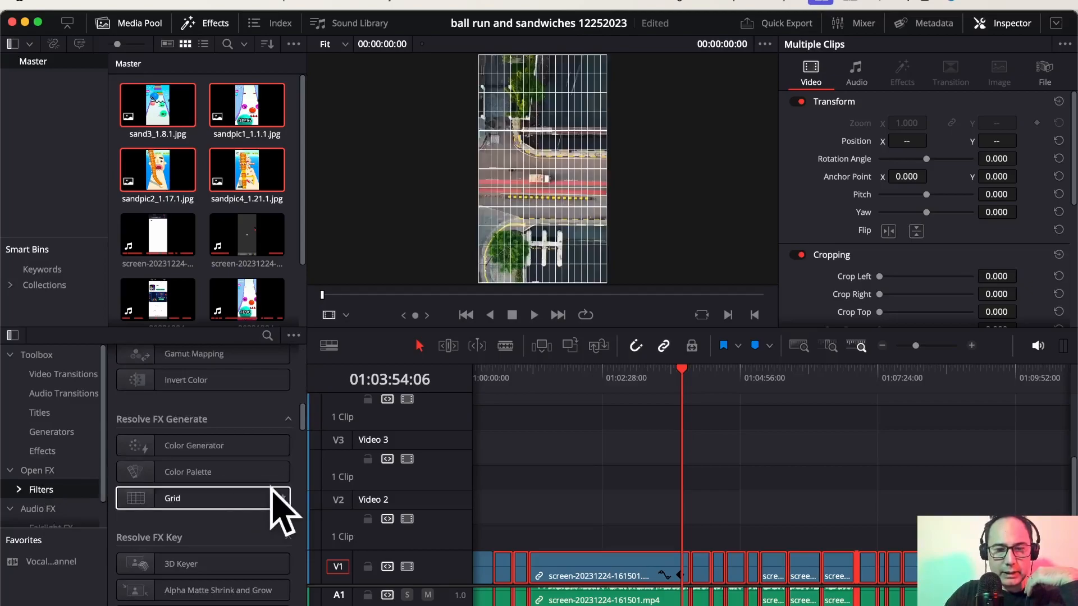
pyautogui.moveTo(182, 563); pyautogui.dragTo(598, 563)
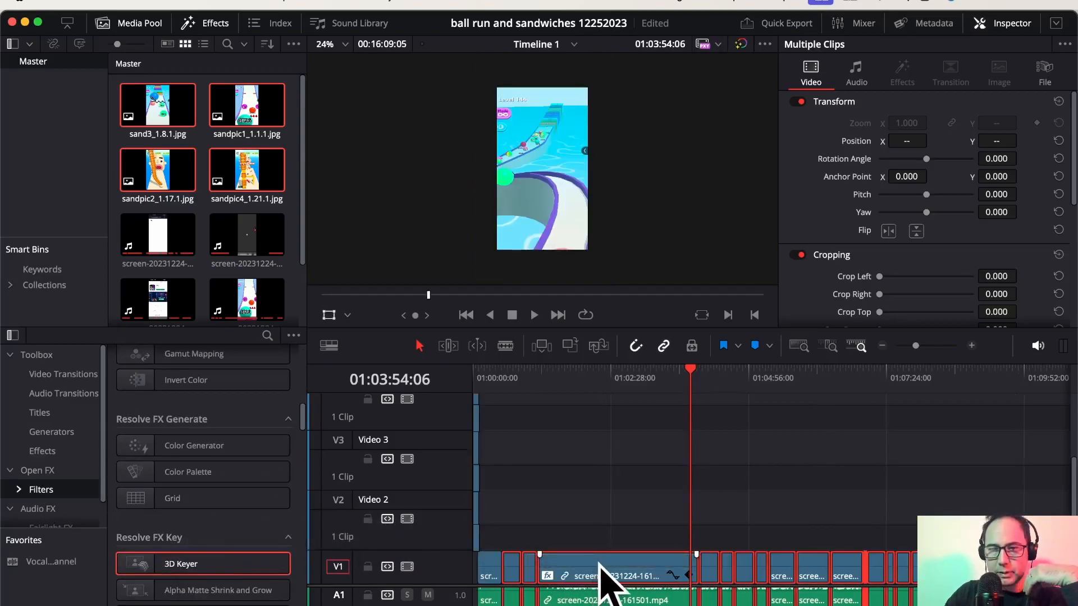
# - Show the Open FX overlay for the keyed clip and draw a sampling stroke across the blue water to key it out
pyautogui.click(348, 315)
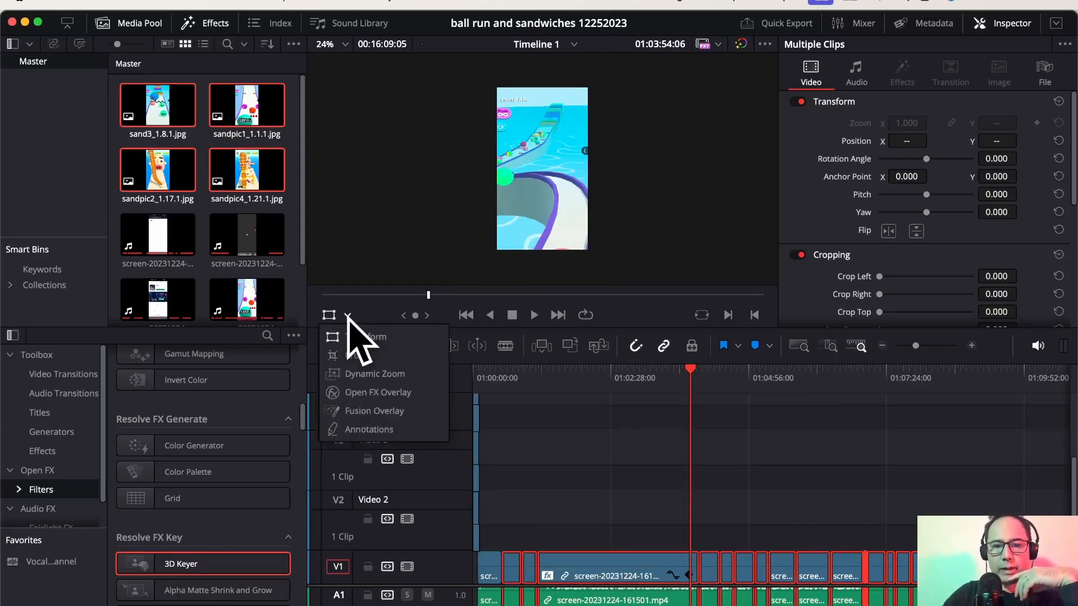
pyautogui.click(368, 392)
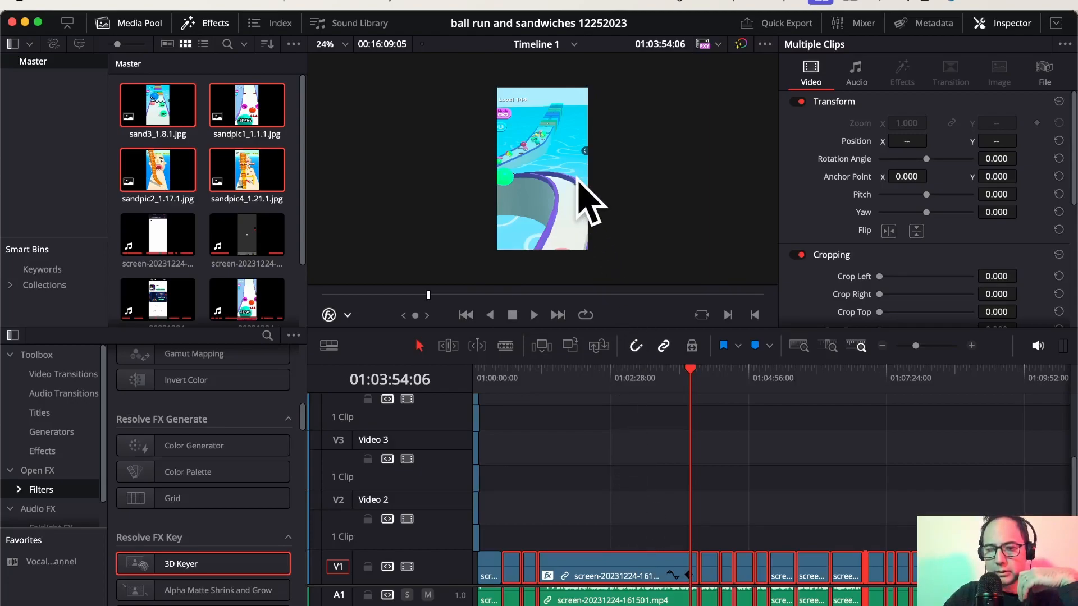
pyautogui.click(806, 505)
pyautogui.click(607, 580)
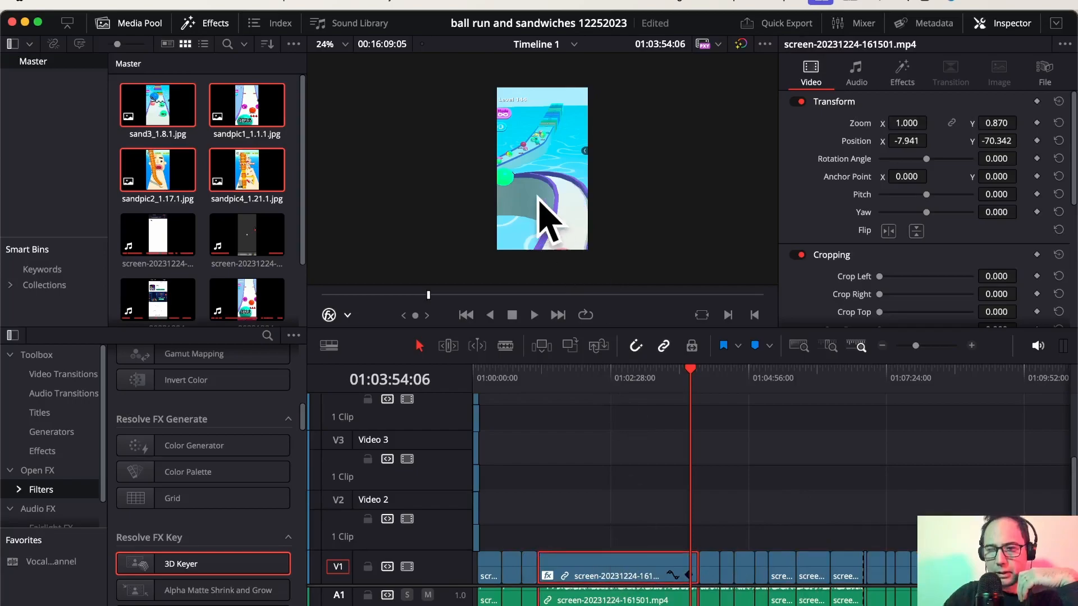
pyautogui.moveTo(560, 166)
pyautogui.mouseDown()
pyautogui.moveTo(574, 117)
pyautogui.moveTo(565, 92)
pyautogui.mouseUp()
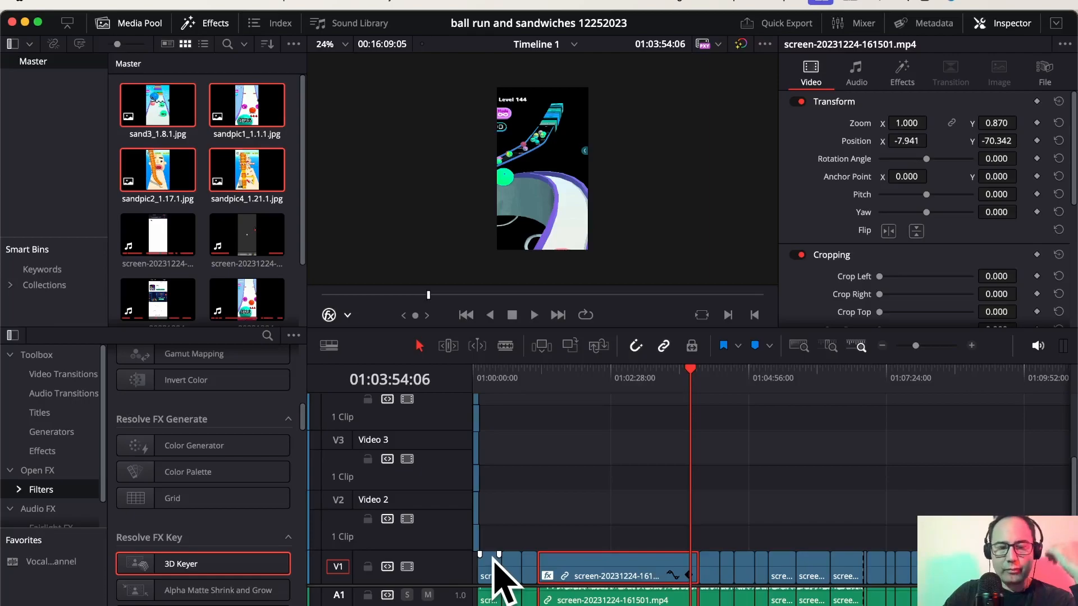
# - Add a new video track directly above V1 and disable the V1 video track
pyautogui.rightClick(437, 564)
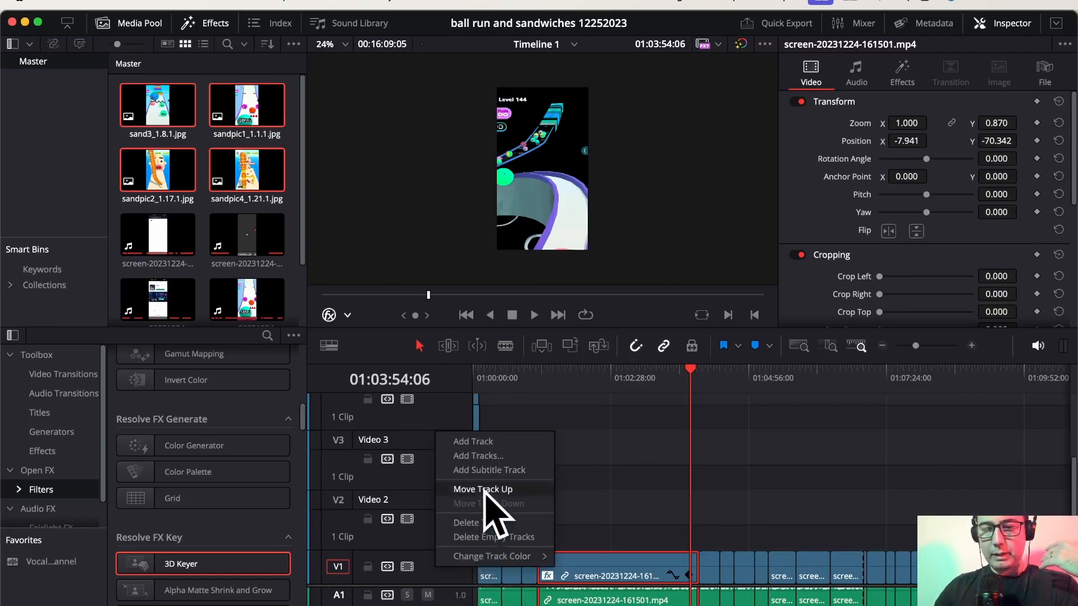
pyautogui.click(472, 442)
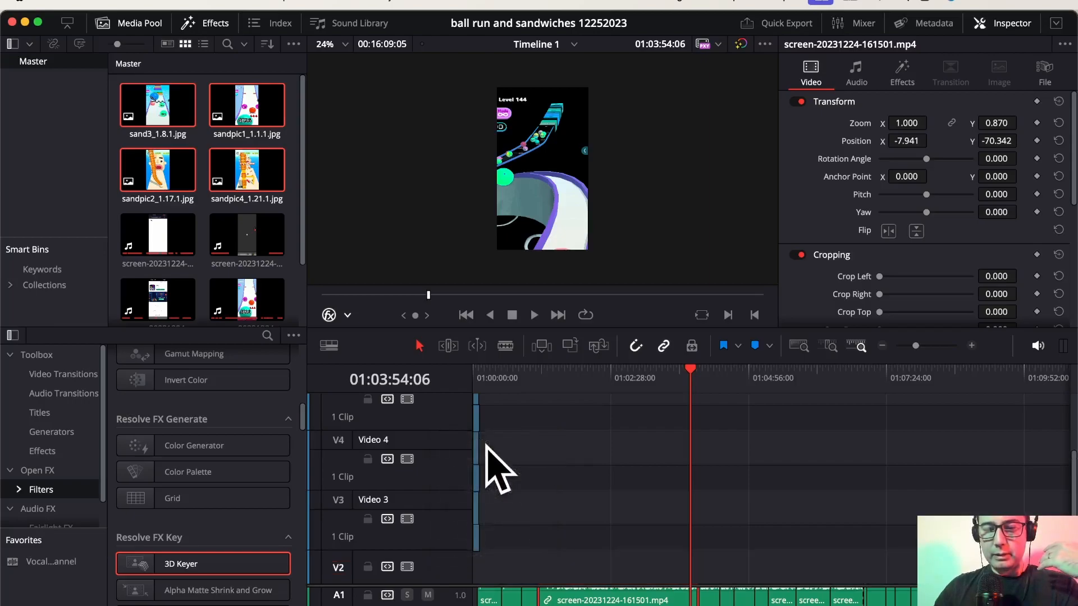
pyautogui.scroll(-2, 583, 555)
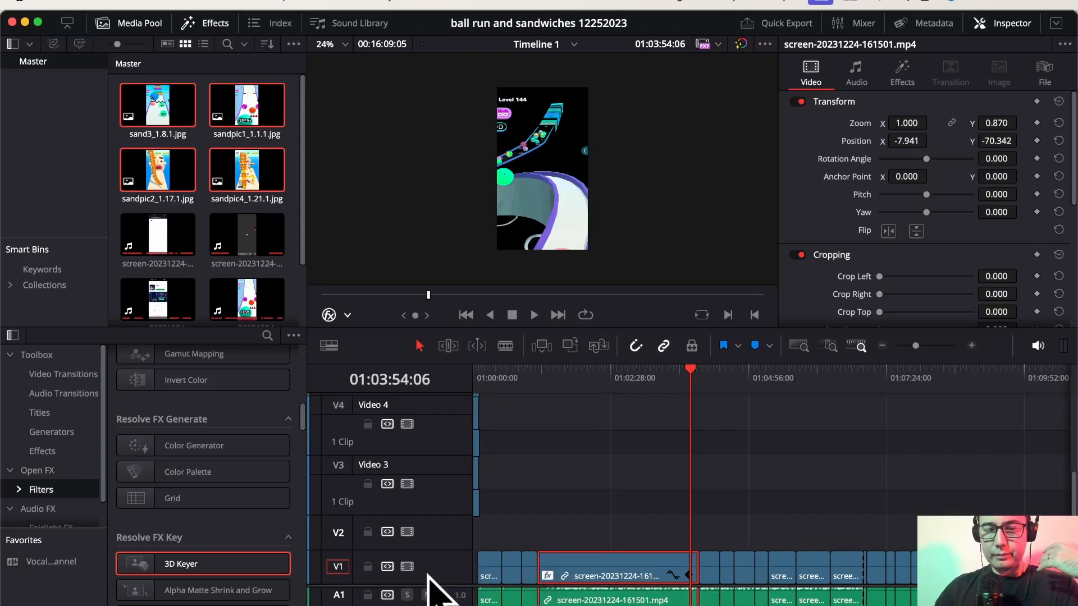
pyautogui.click(406, 566)
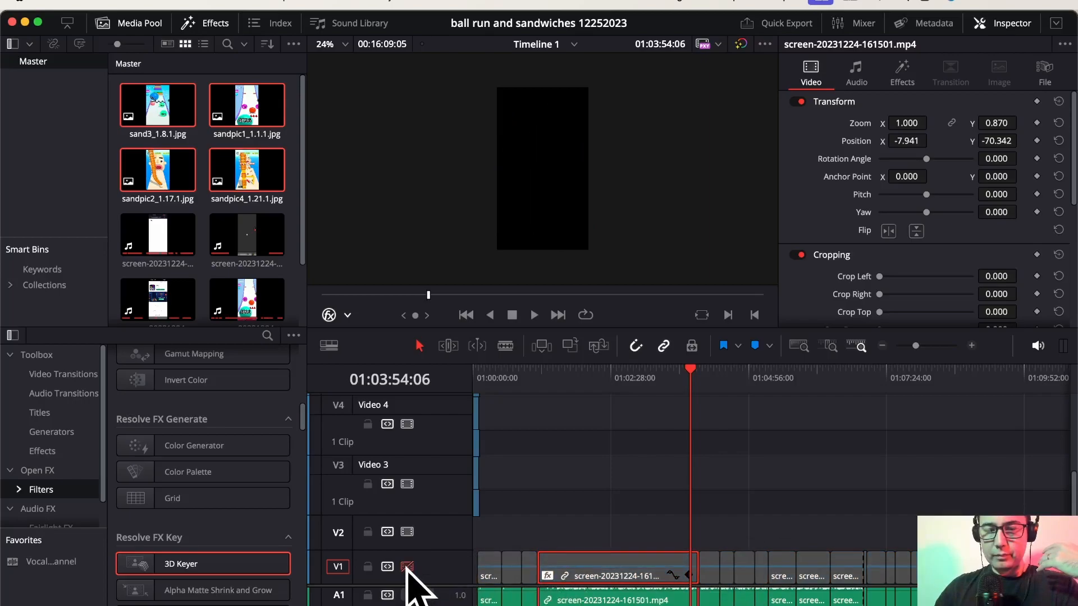
# - Enable the V1 video track again so the keyed clip shows in the viewer
pyautogui.click(407, 566)
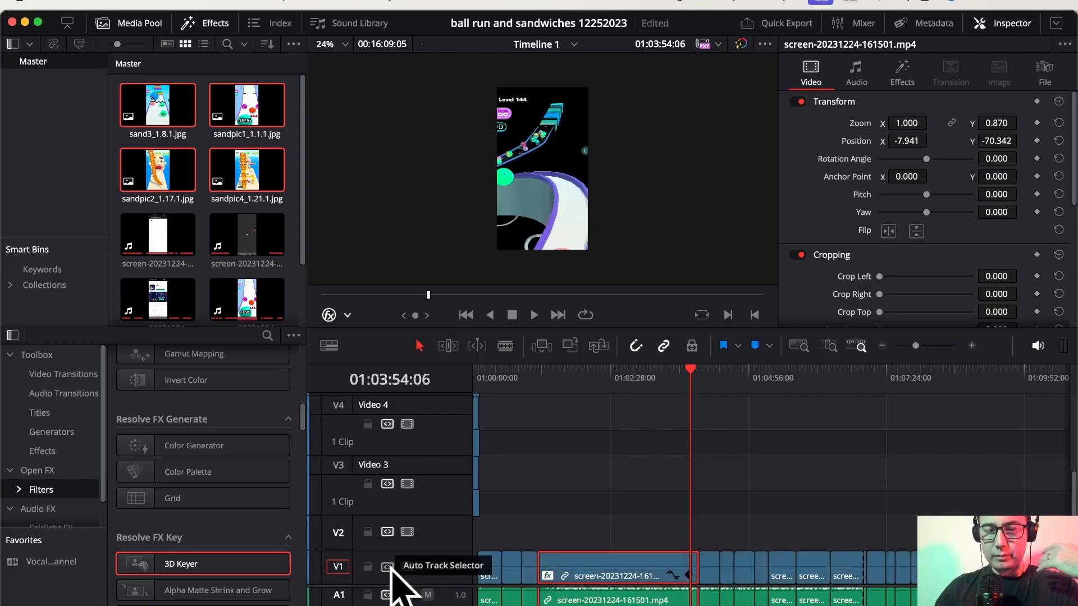
pyautogui.click(388, 567)
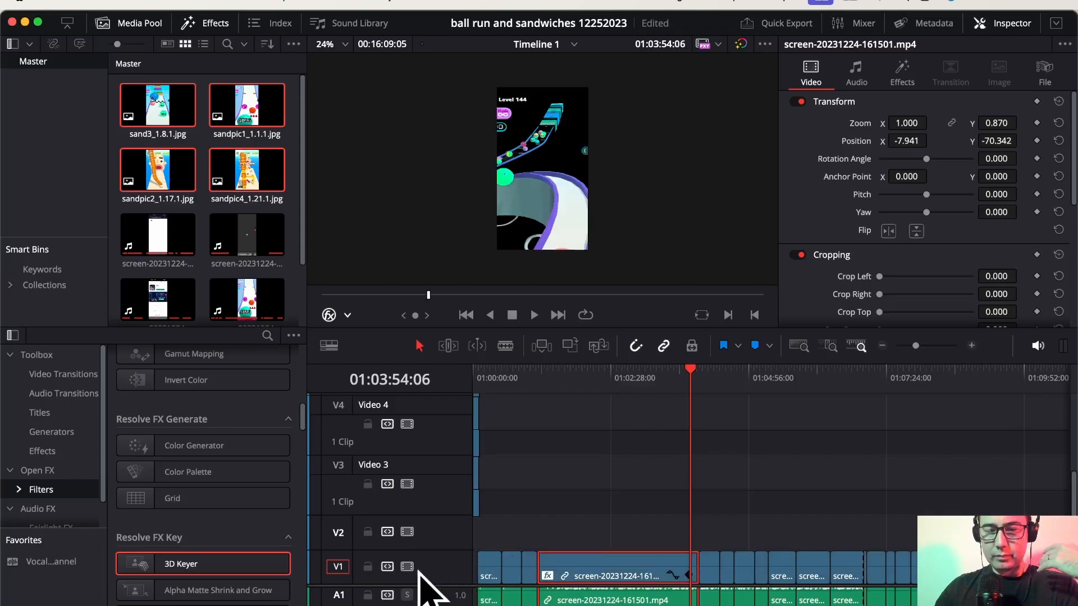
pyautogui.click(337, 567)
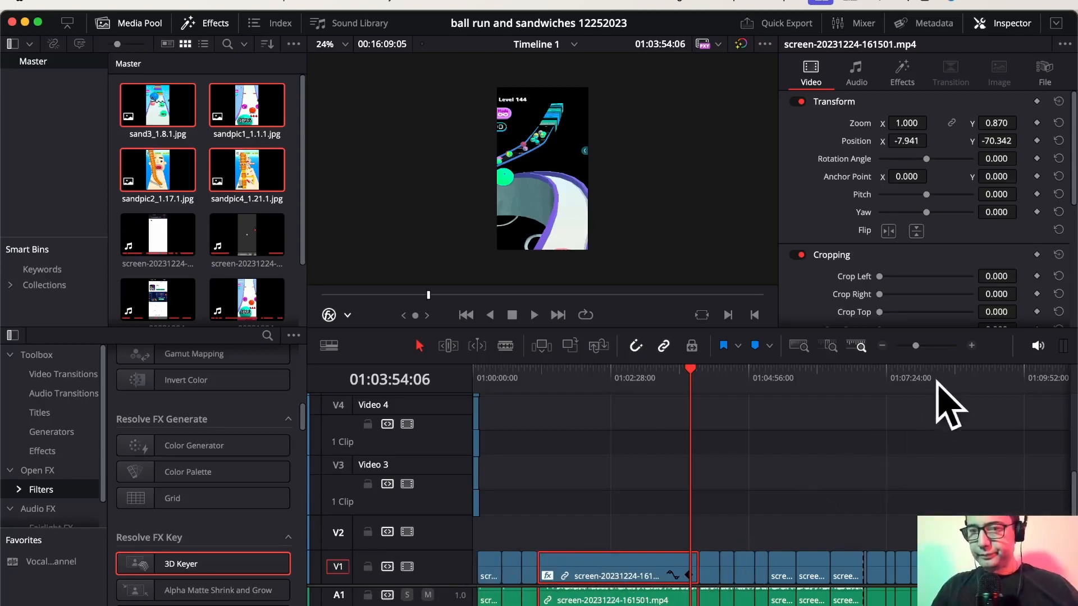
# - Select the V1 and A1 clips around the keyed clip across the whole timeline
pyautogui.click(882, 345)
pyautogui.click(882, 346)
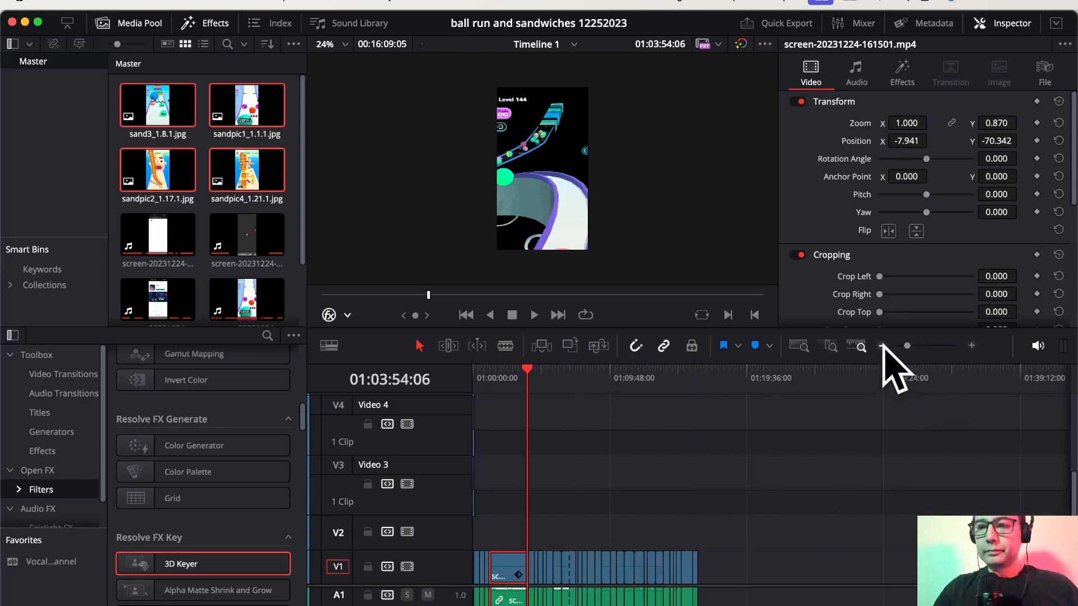
pyautogui.click(882, 346)
pyautogui.moveTo(609, 584); pyautogui.dragTo(433, 589)
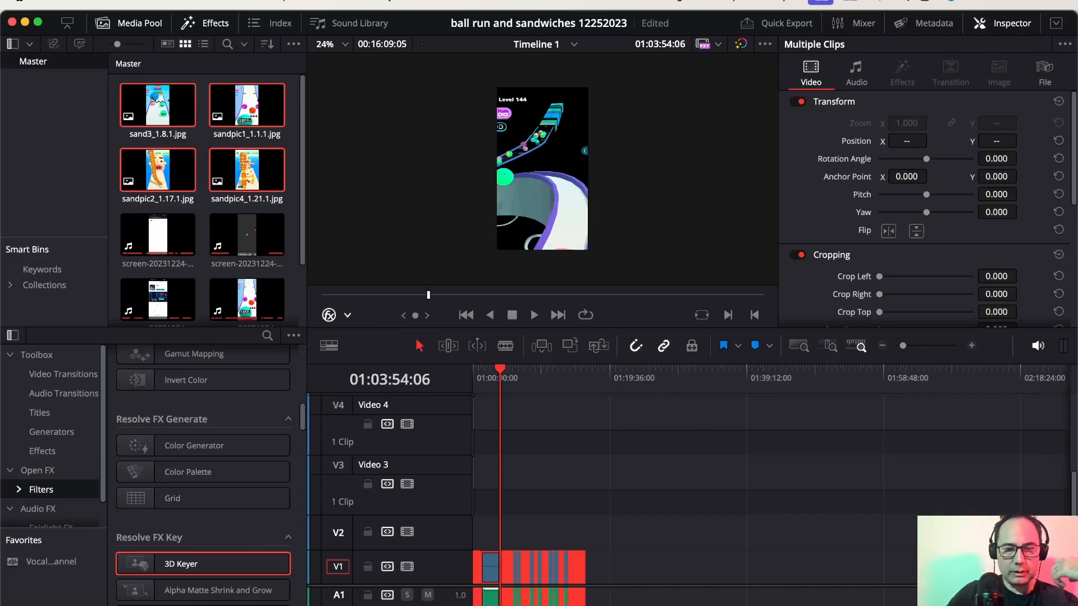
# - Switch to the Safari browser and open canva.com in a new tab
pyautogui.press('F4')
pyautogui.press('F4')
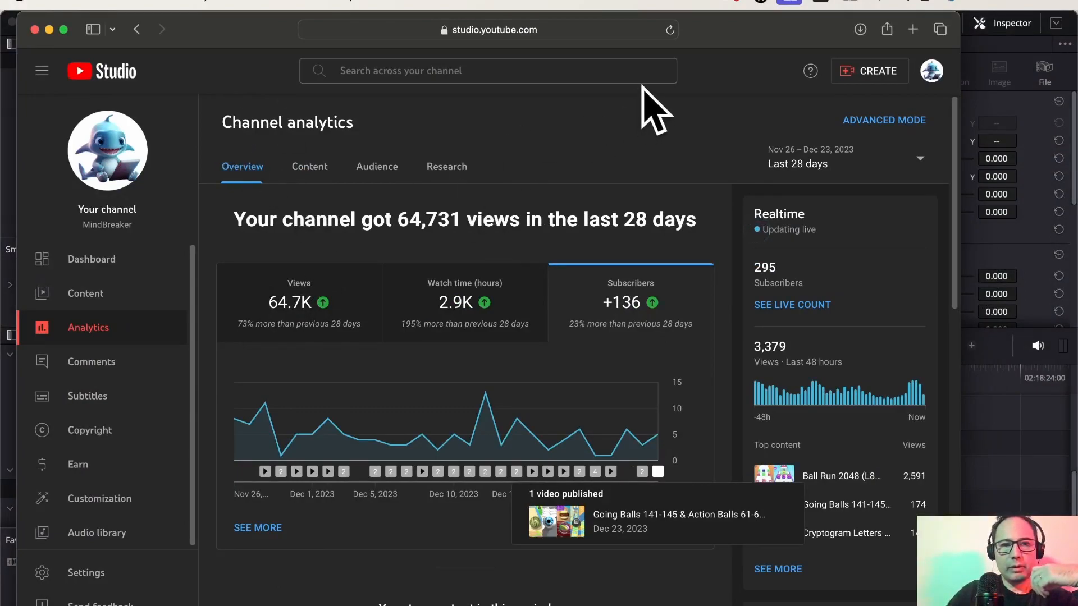
pyautogui.click(912, 29)
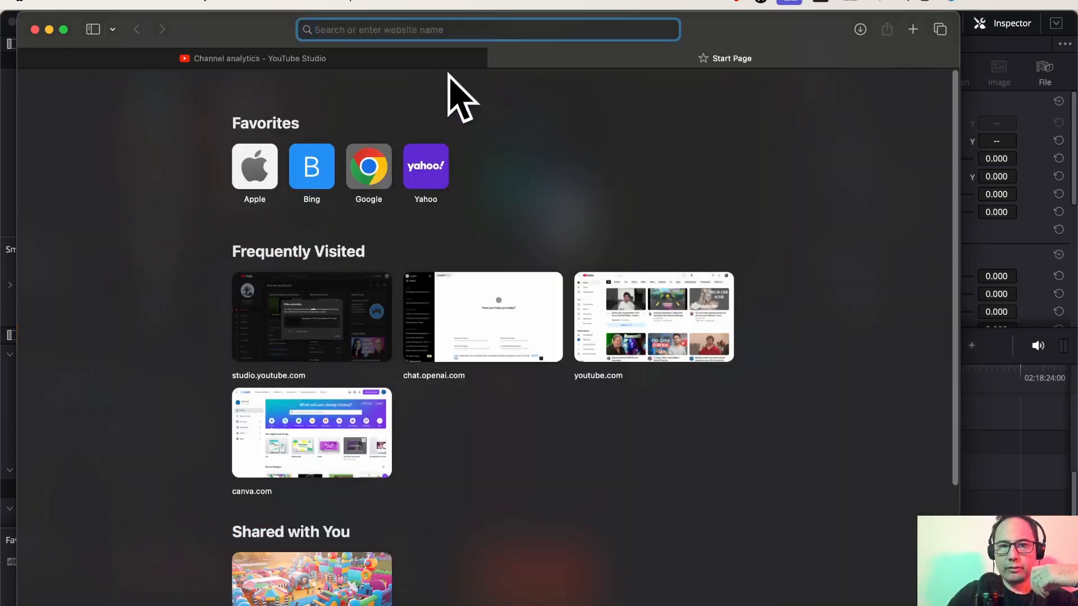
pyautogui.write('canva.com')
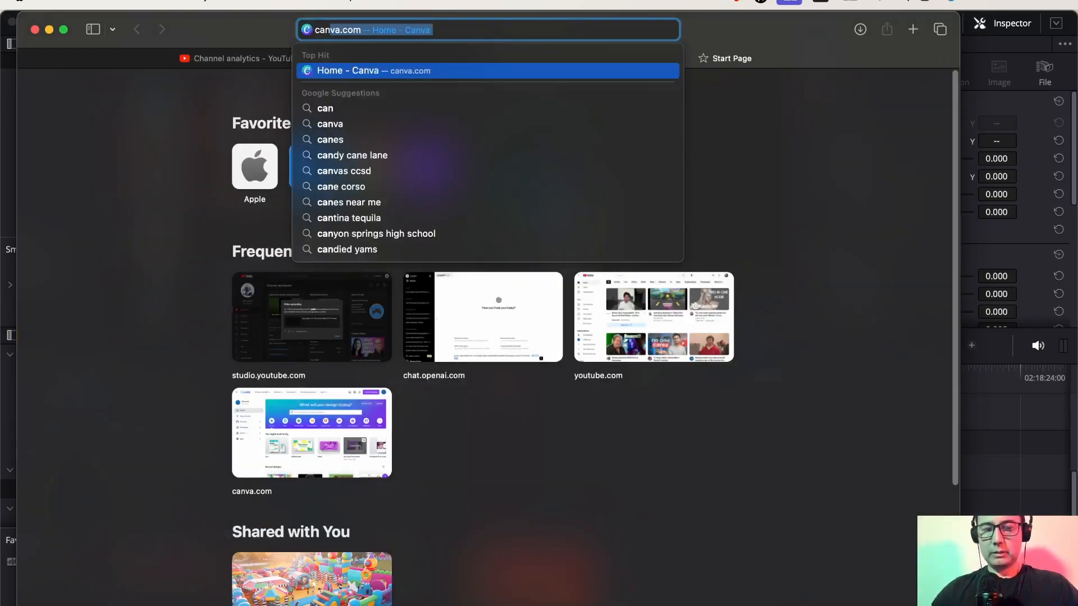
pyautogui.press('Return')
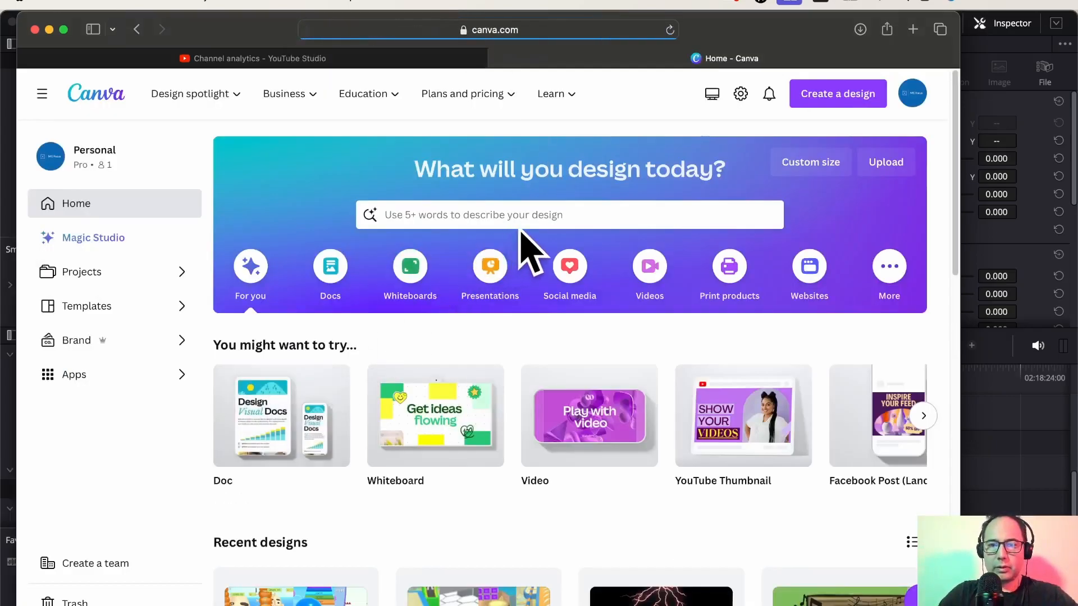
# - Create a blank Video design and search its elements for ocean, showing only the video results
pyautogui.click(607, 427)
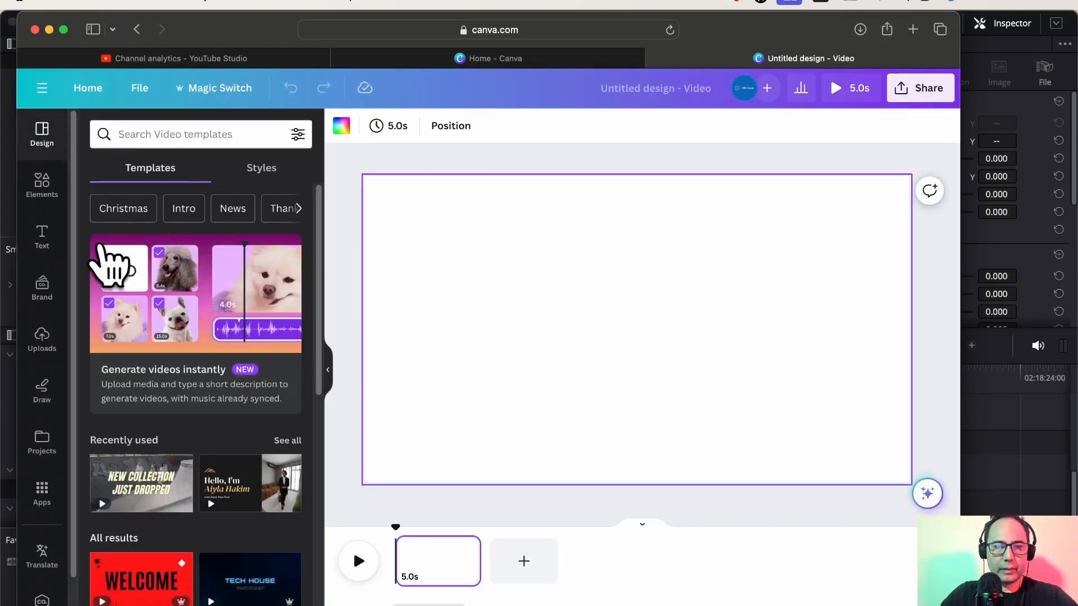
pyautogui.click(57, 189)
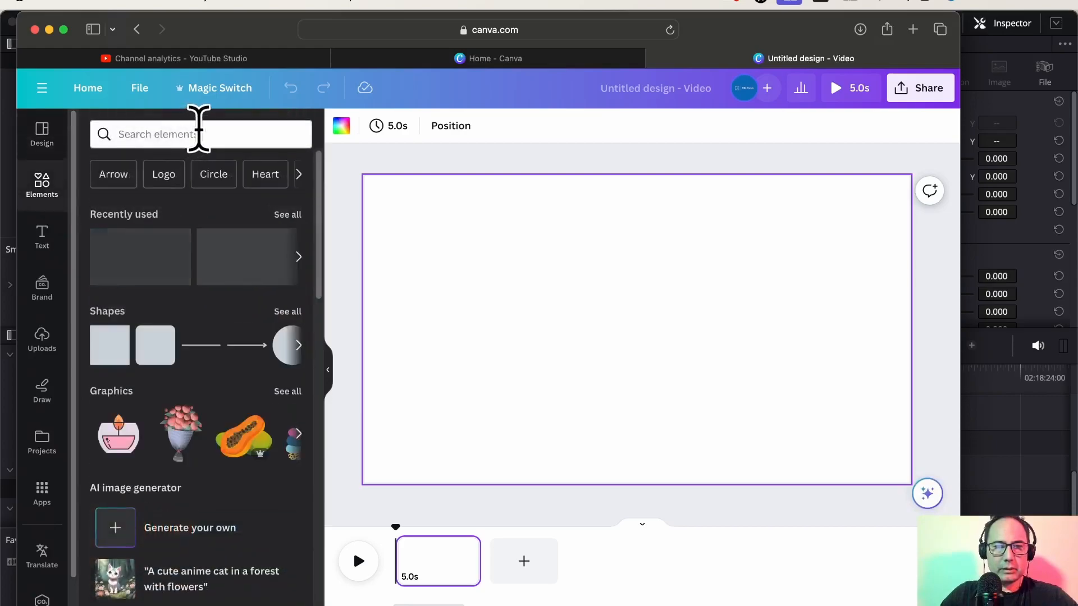
pyautogui.click(197, 132)
pyautogui.write('oce')
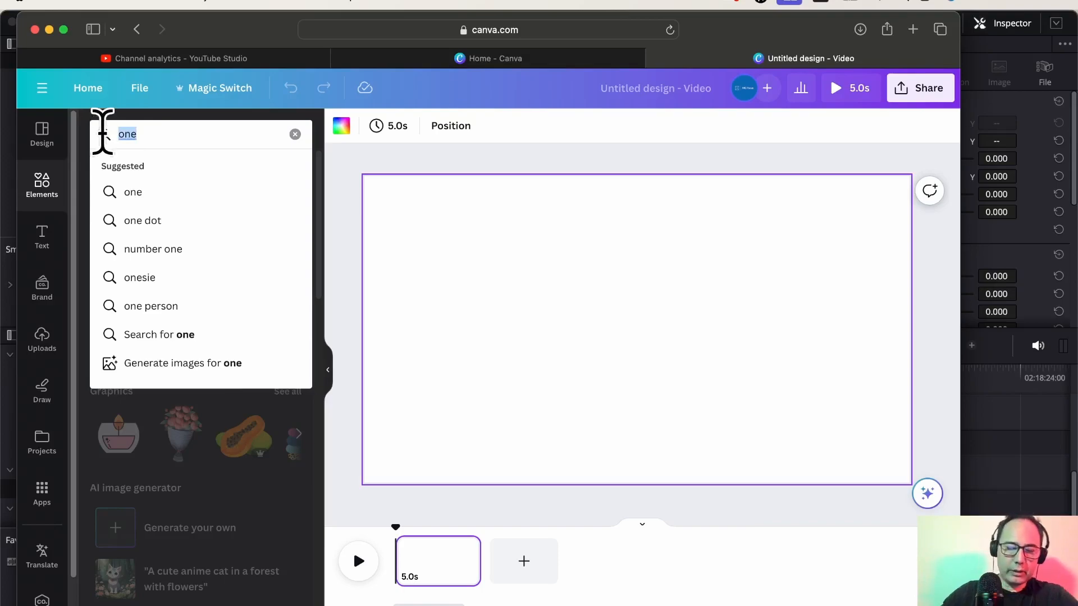
pyautogui.write(' ocean')
pyautogui.press('Return')
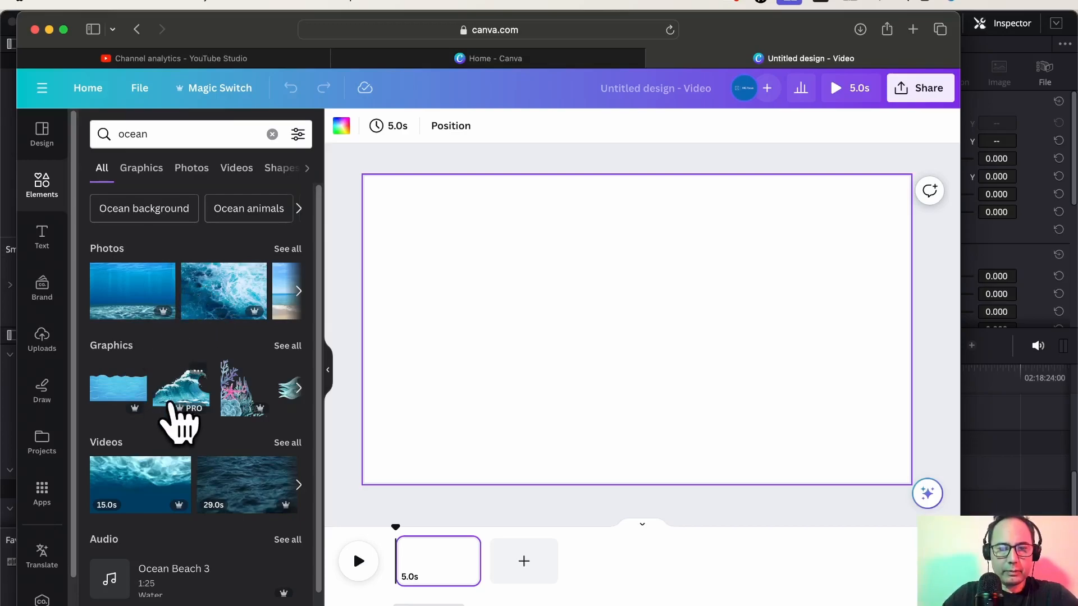
pyautogui.scroll(-1, 179, 420)
pyautogui.click(277, 433)
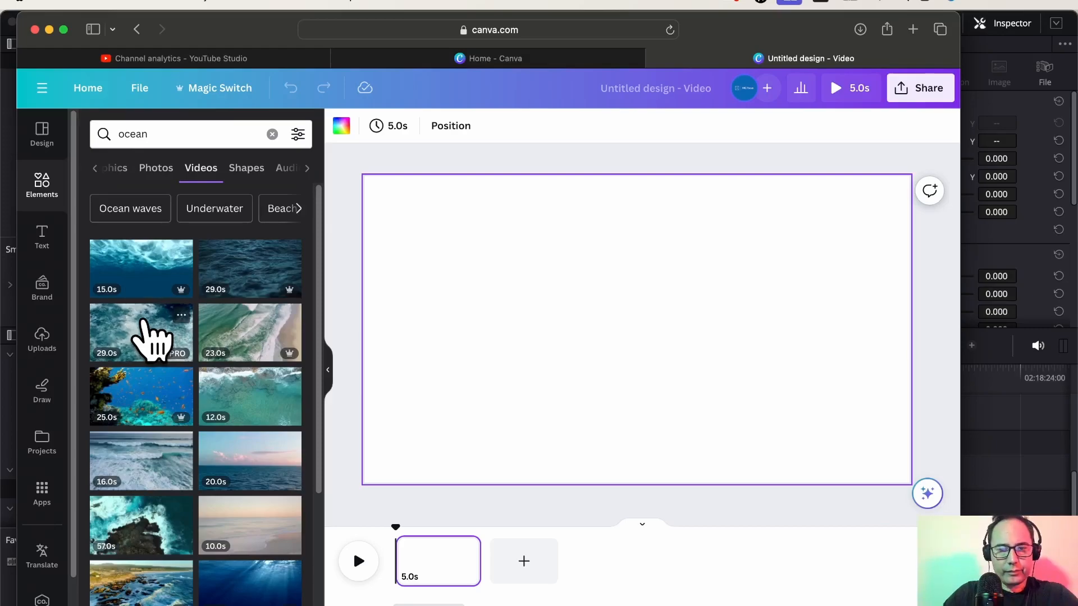
# - Try the foaming sea, coral reef and rolling surf videos on the blank page, and undo adding them
pyautogui.click(147, 336)
pyautogui.click(147, 416)
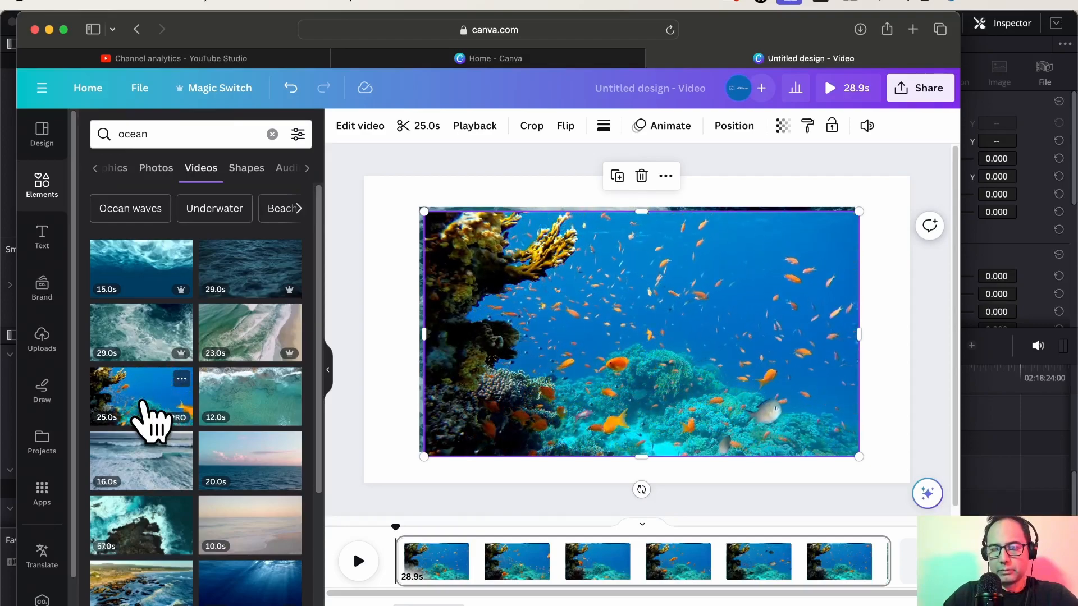
pyautogui.click(146, 351)
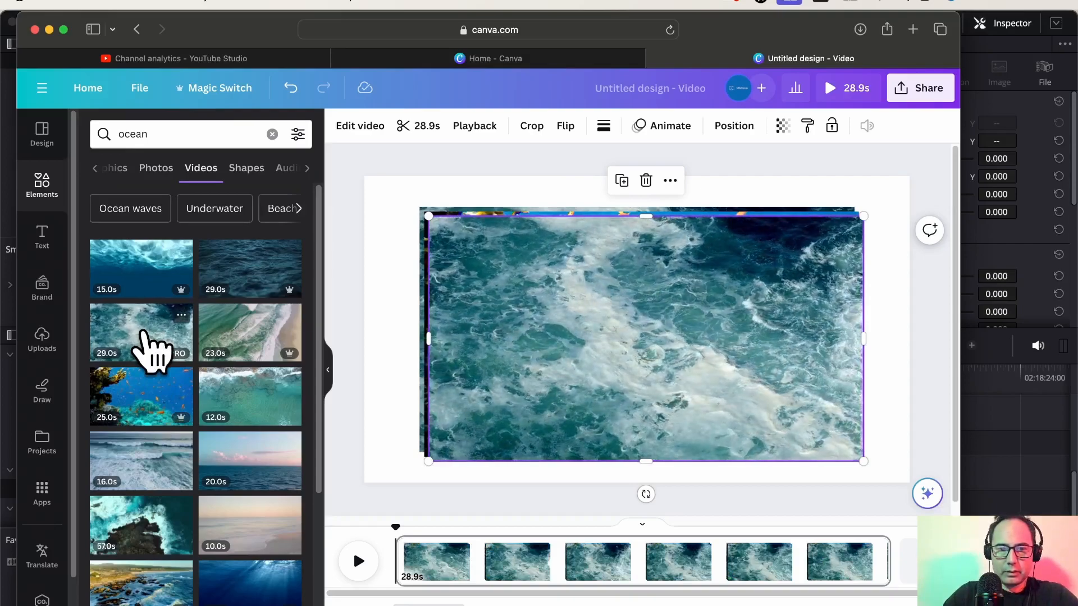
pyautogui.click(145, 478)
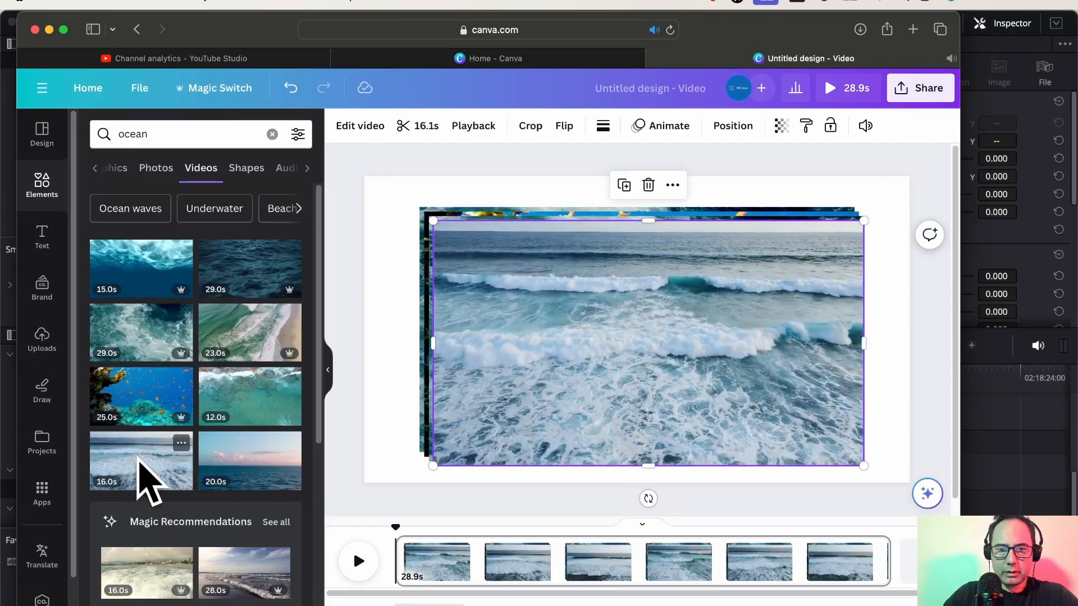
pyautogui.moveTo(639, 300)
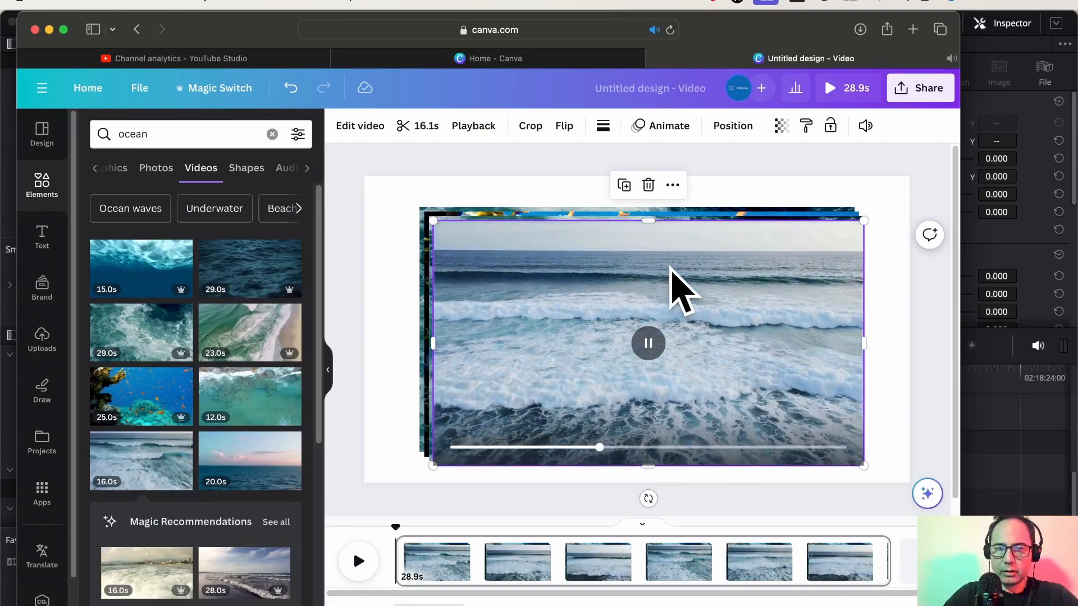
pyautogui.press('super+z')
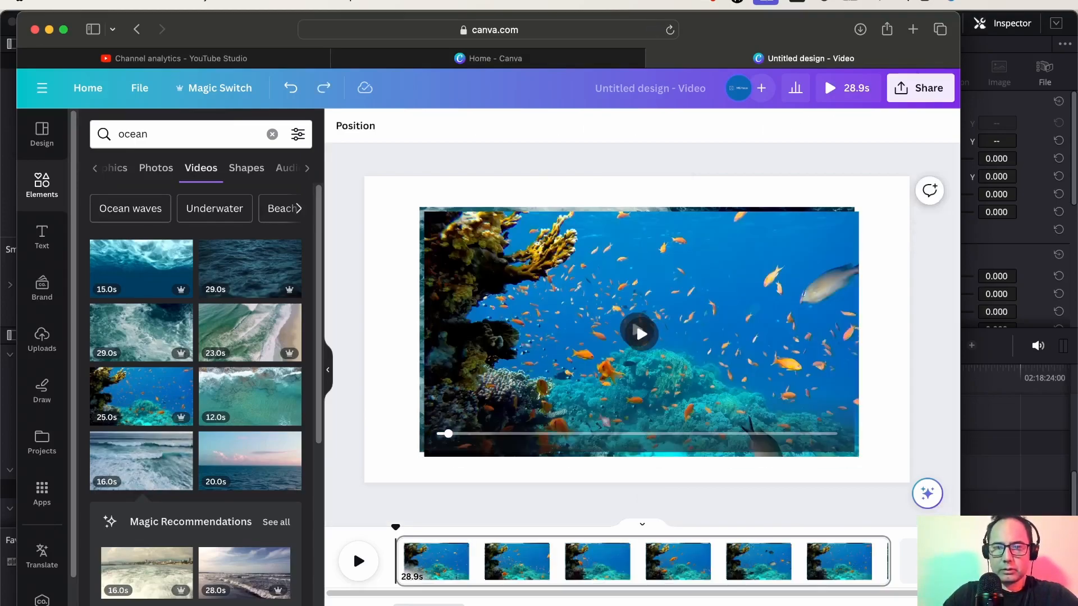
pyautogui.press('super+z')
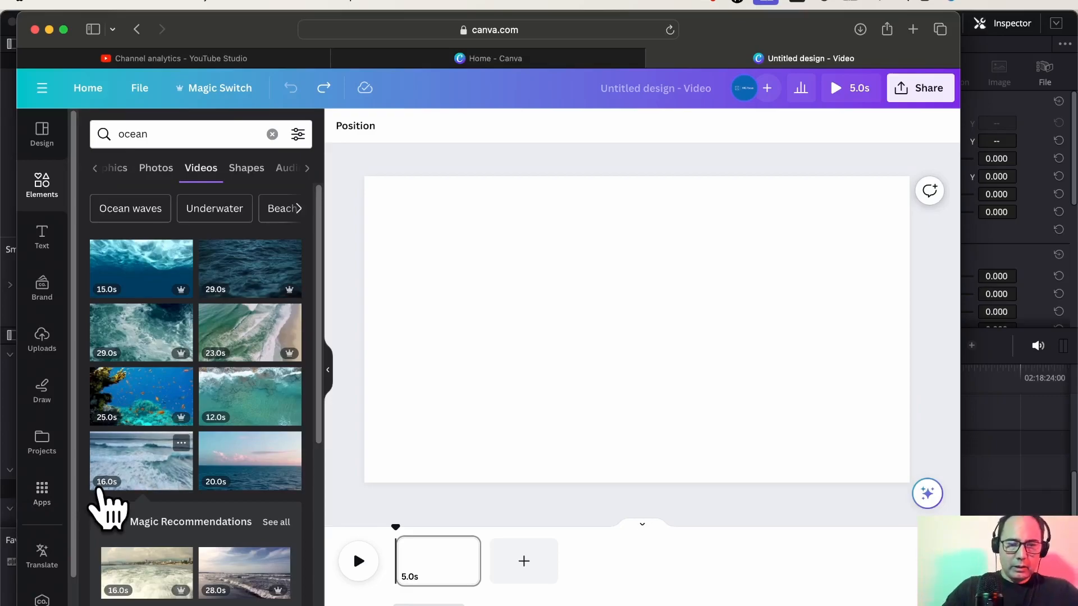
# - Fill the blank first page with the 16.0-second video of white surf rolling in from the horizon
pyautogui.scroll(-1, 169, 496)
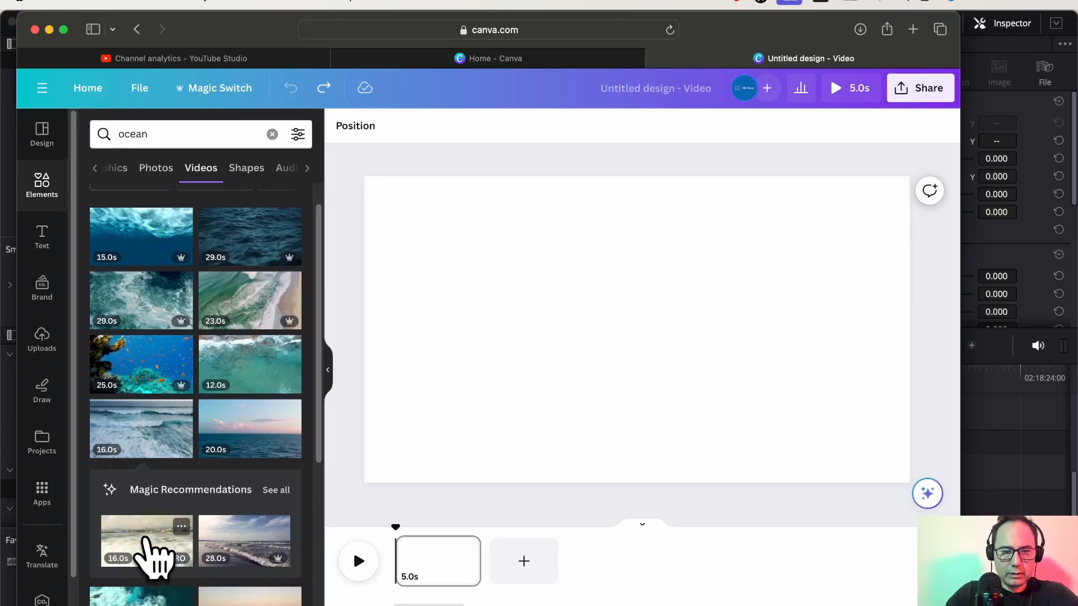
pyautogui.scroll(-5, 149, 553)
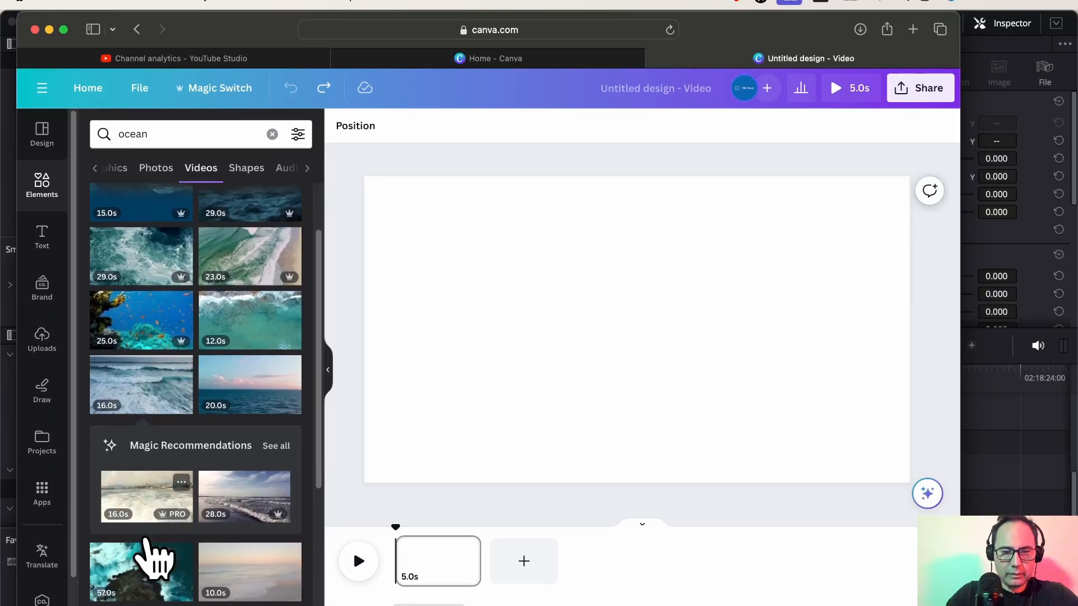
pyautogui.scroll(-3, 151, 558)
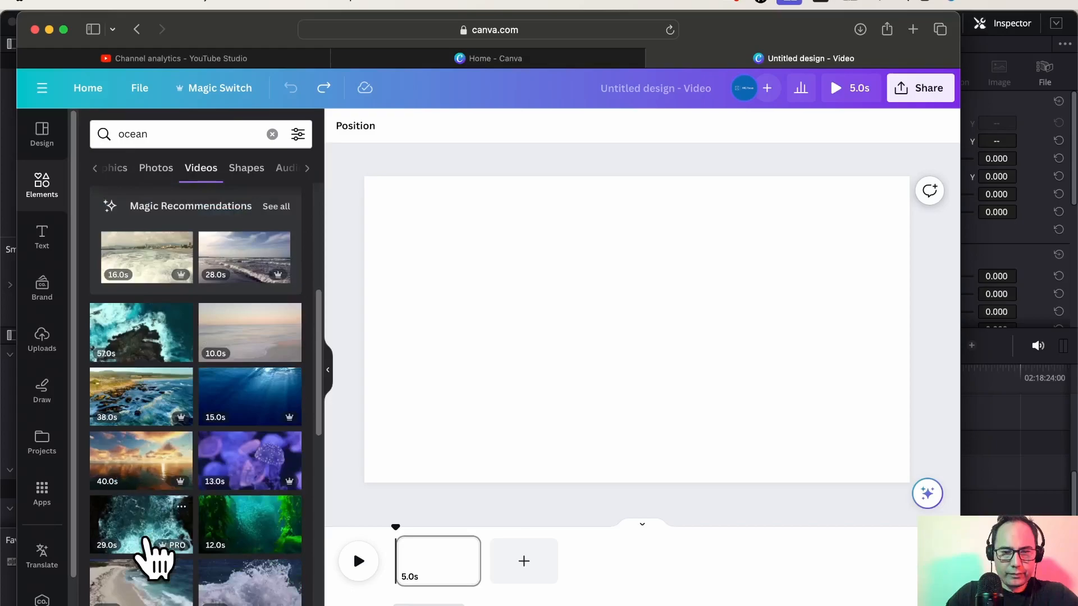
pyautogui.scroll(-4, 149, 552)
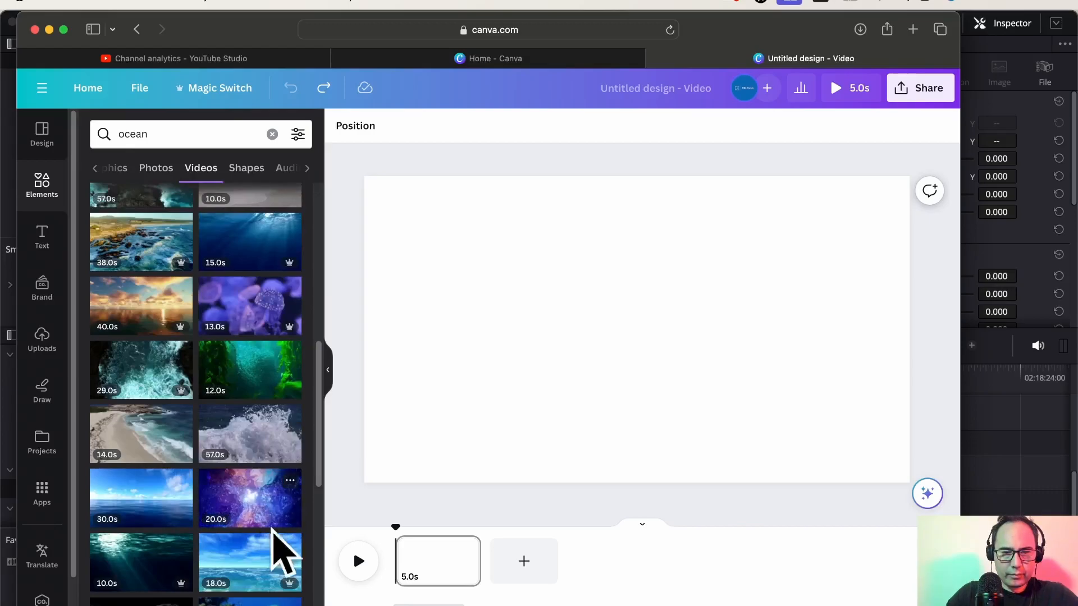
pyautogui.scroll(-3, 264, 553)
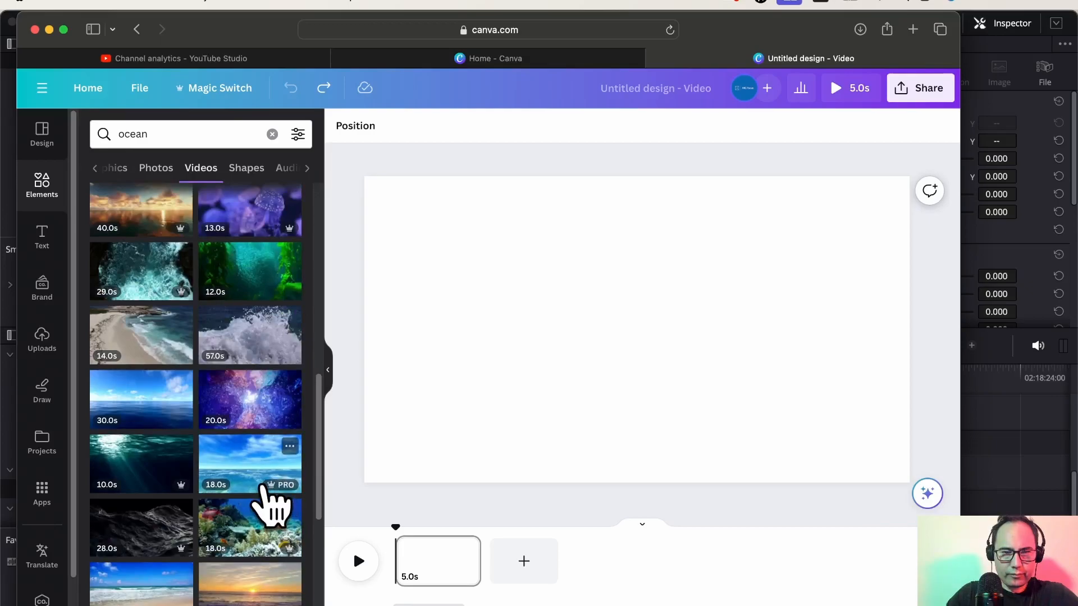
pyautogui.scroll(10, 272, 505)
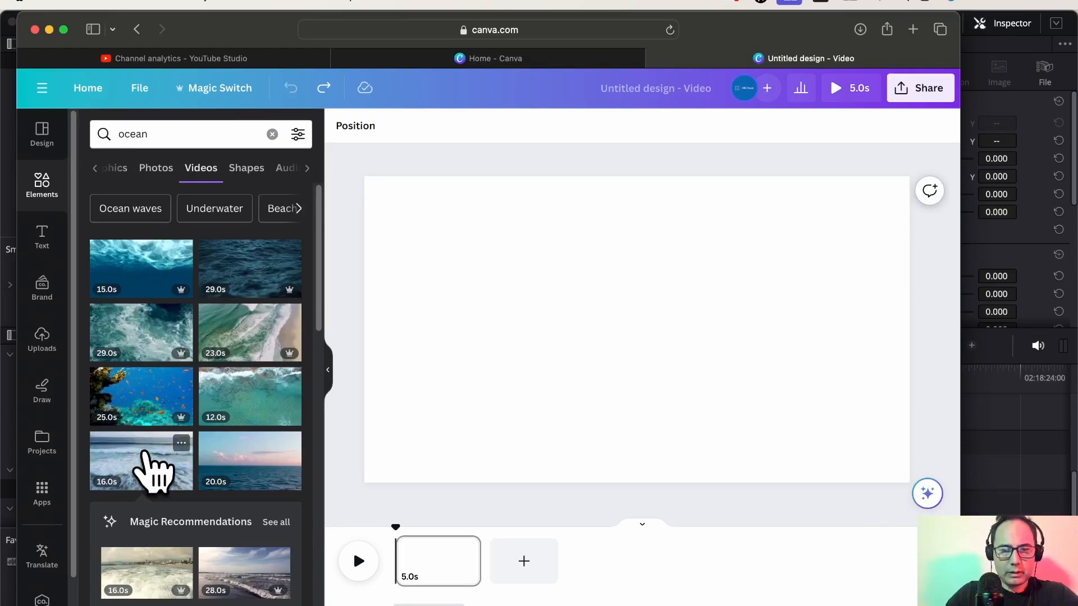
pyautogui.moveTo(180, 472); pyautogui.dragTo(428, 562)
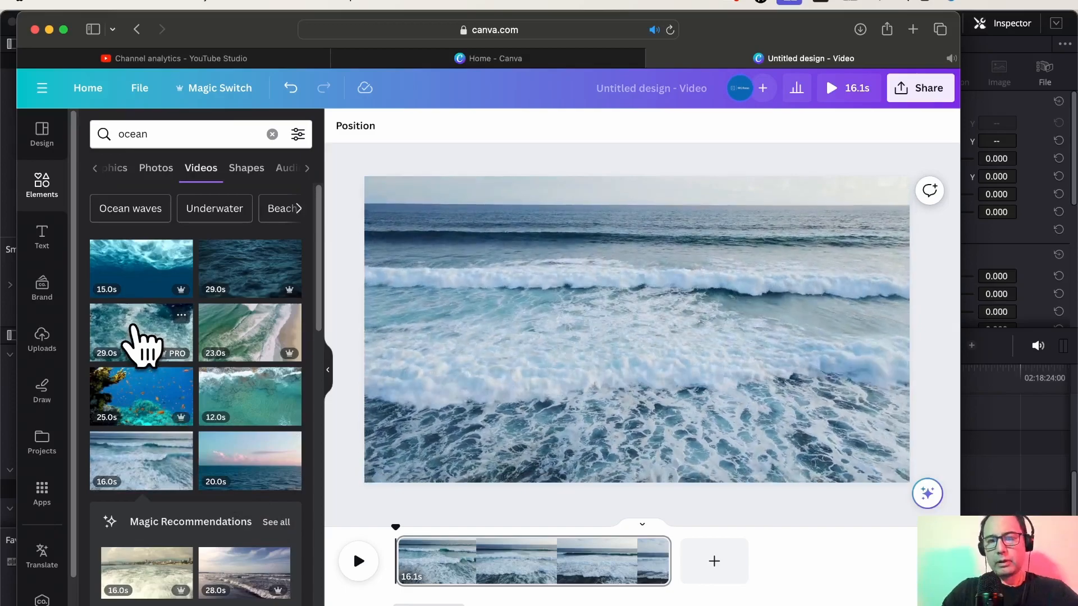
# - Add the 18.0-second video of blue ocean under a cloudy sky as a second page after the surf clip
pyautogui.scroll(-5, 145, 516)
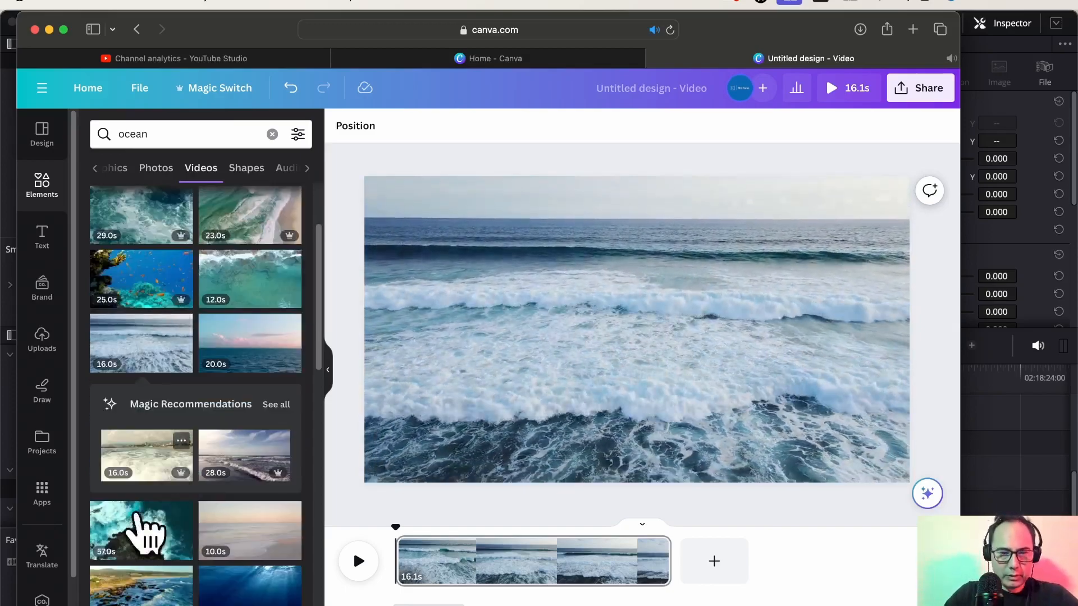
pyautogui.scroll(-1, 149, 553)
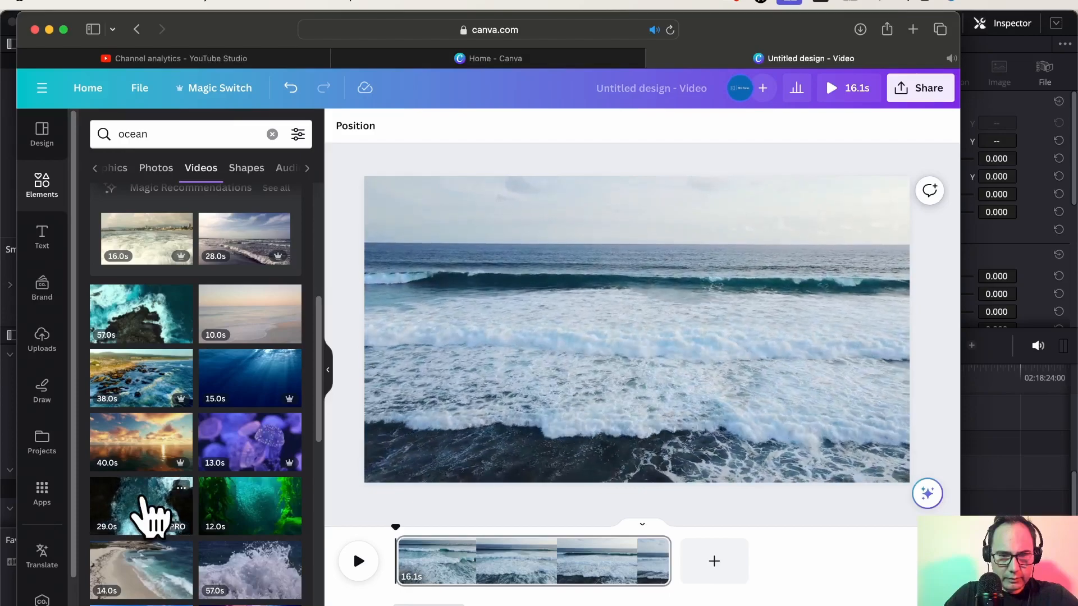
pyautogui.scroll(-4, 149, 510)
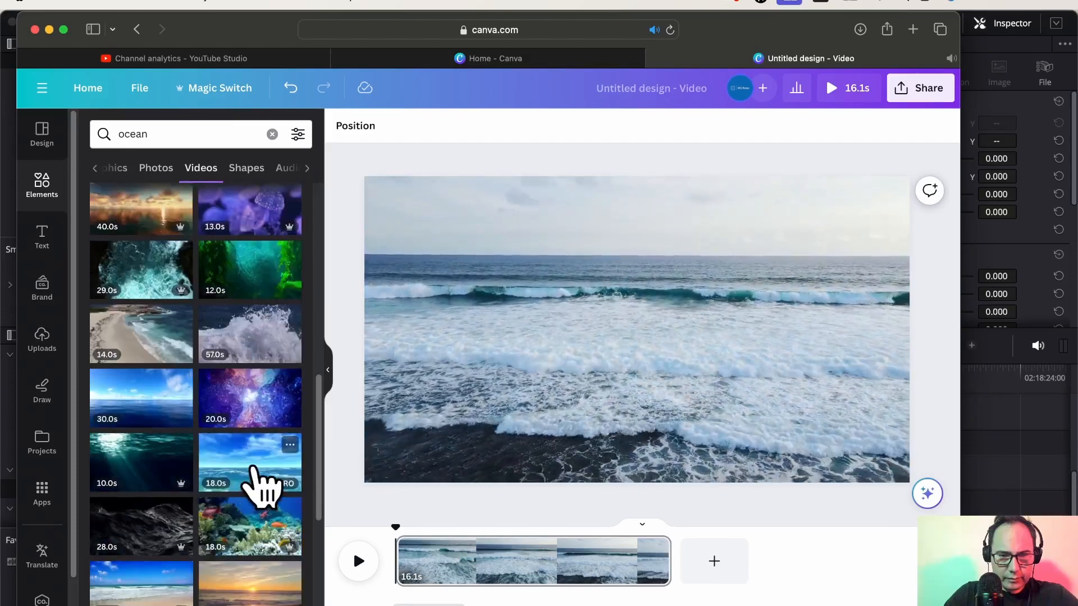
pyautogui.moveTo(254, 469); pyautogui.dragTo(715, 570)
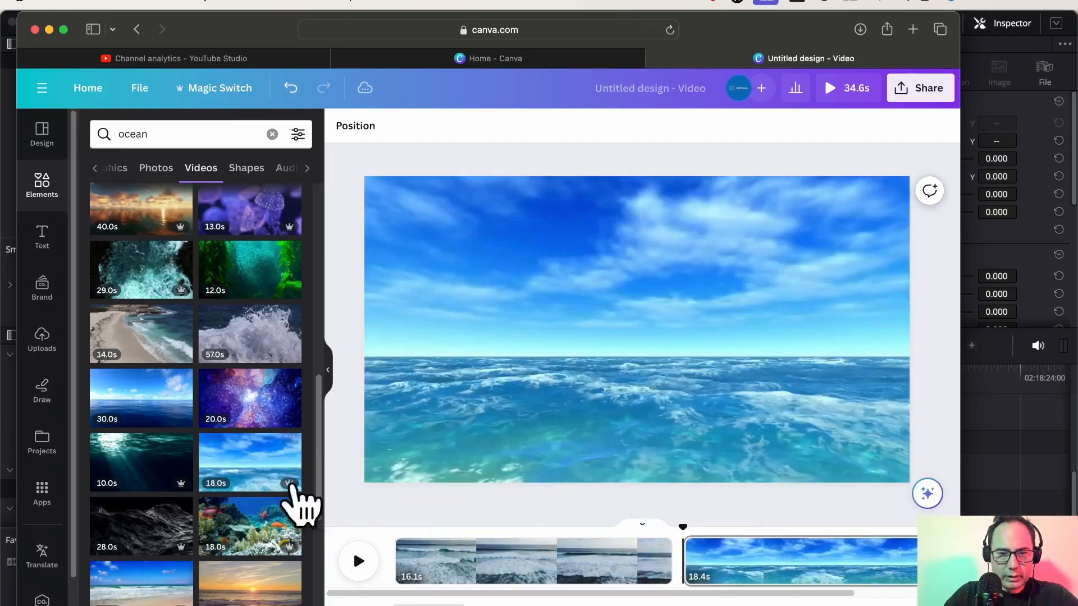
# - Add the 32.0-second video of a sunset over breaking waves as a third page after the blue ocean clip
pyautogui.scroll(-2, 221, 522)
pyautogui.scroll(-2, 173, 534)
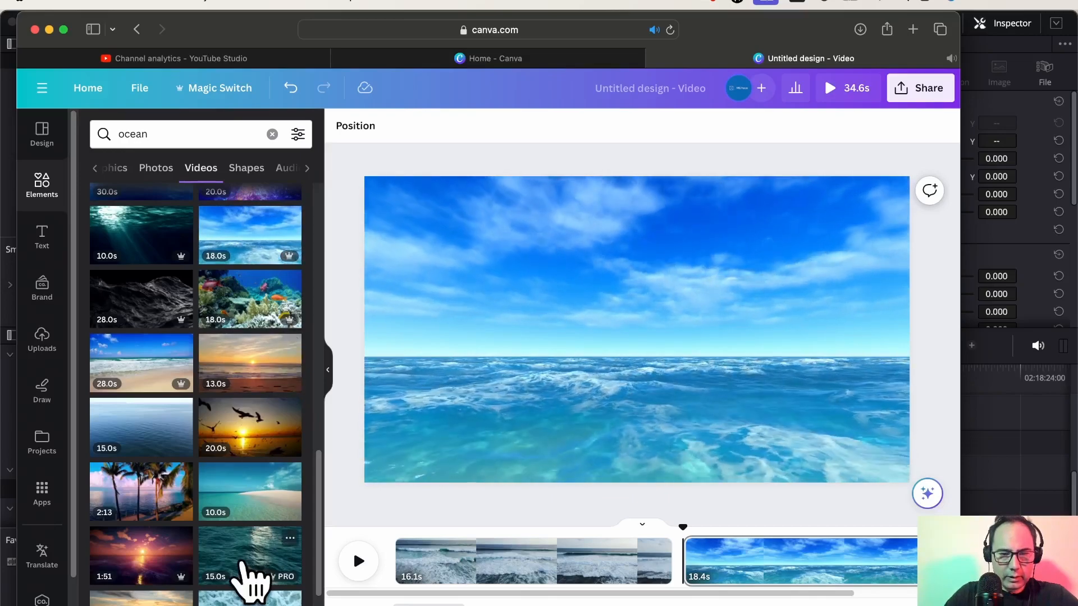
pyautogui.scroll(-2, 249, 572)
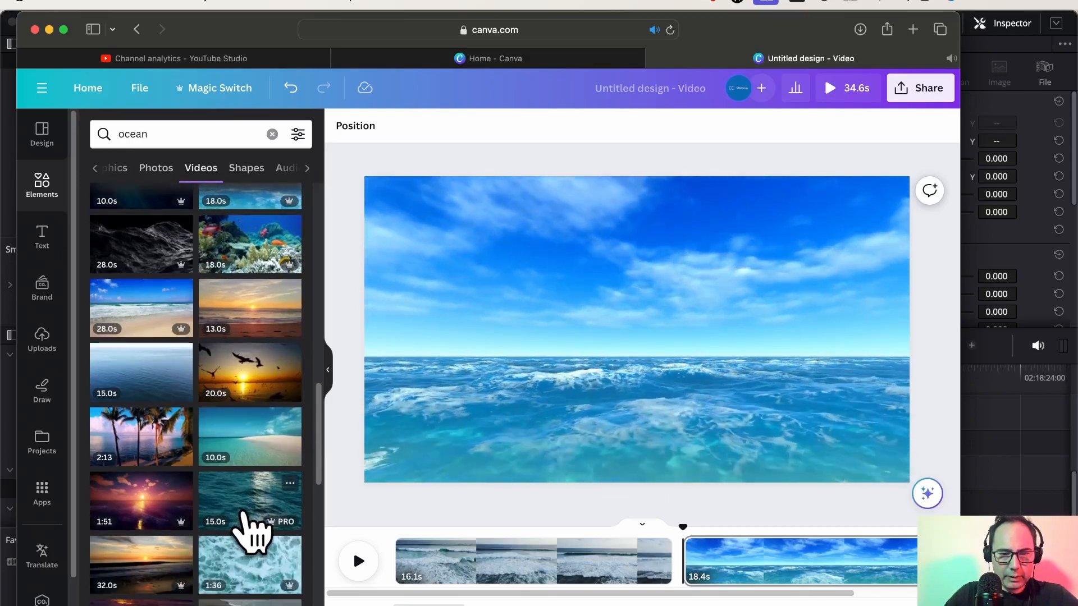
pyautogui.scroll(-3, 238, 538)
pyautogui.scroll(-1, 243, 552)
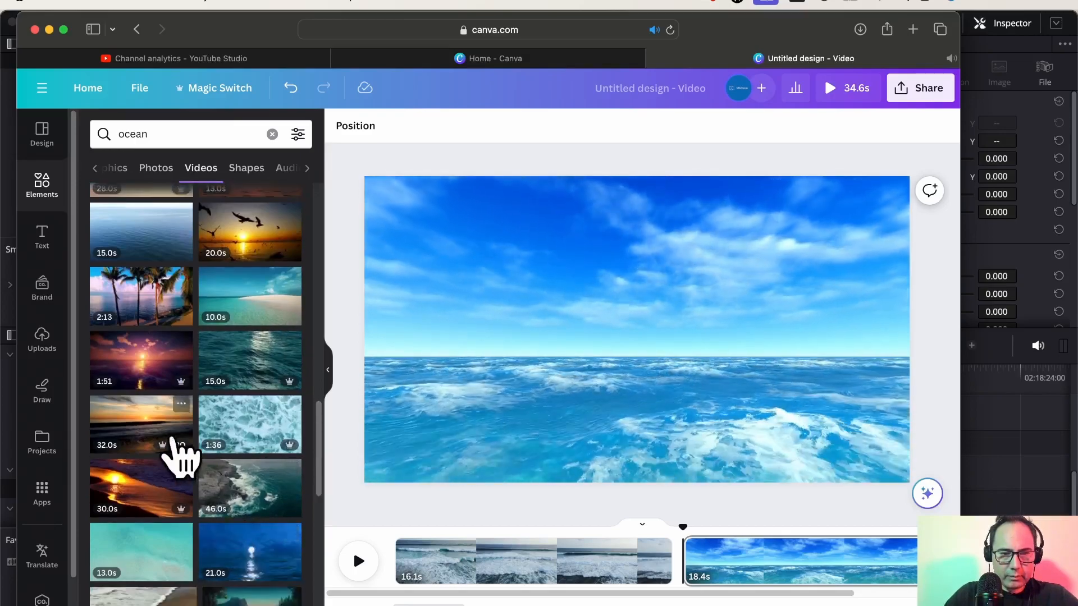
pyautogui.hscroll(3, 477, 592)
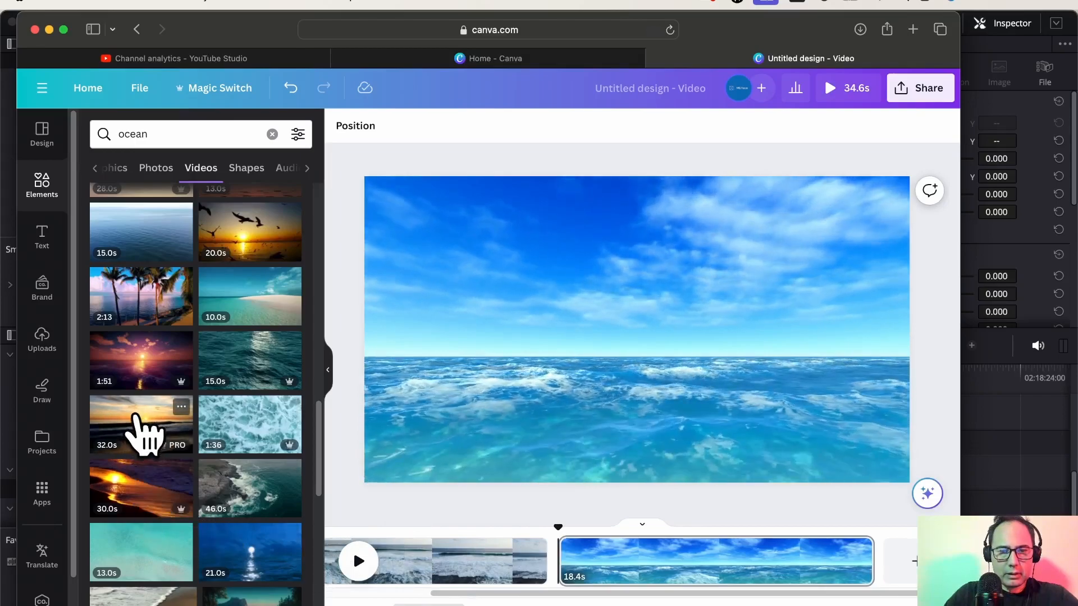
pyautogui.moveTo(137, 418); pyautogui.dragTo(901, 561)
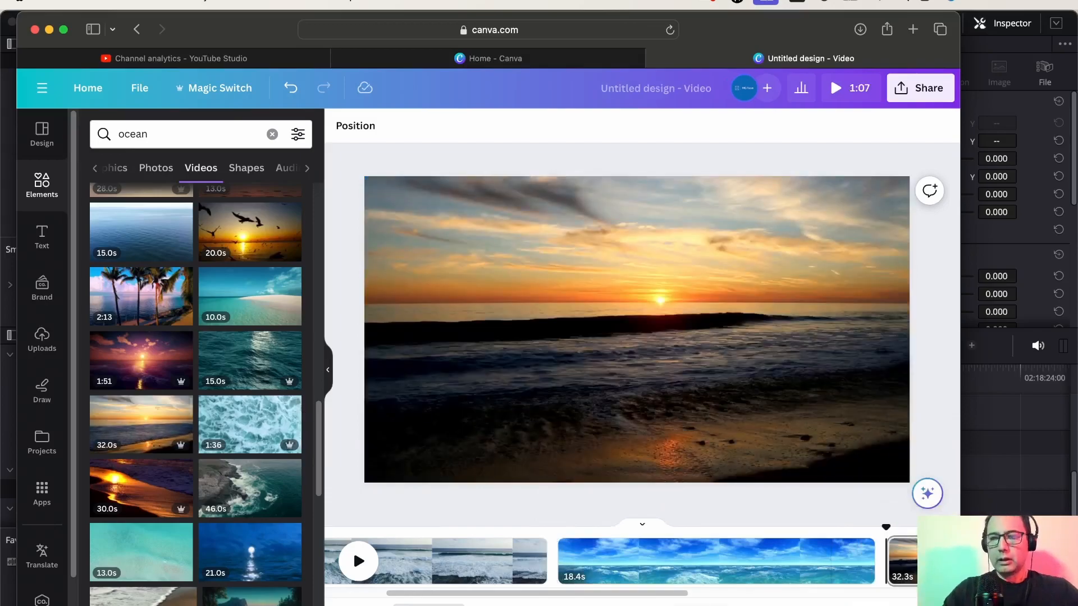
pyautogui.hscroll(10, 692, 589)
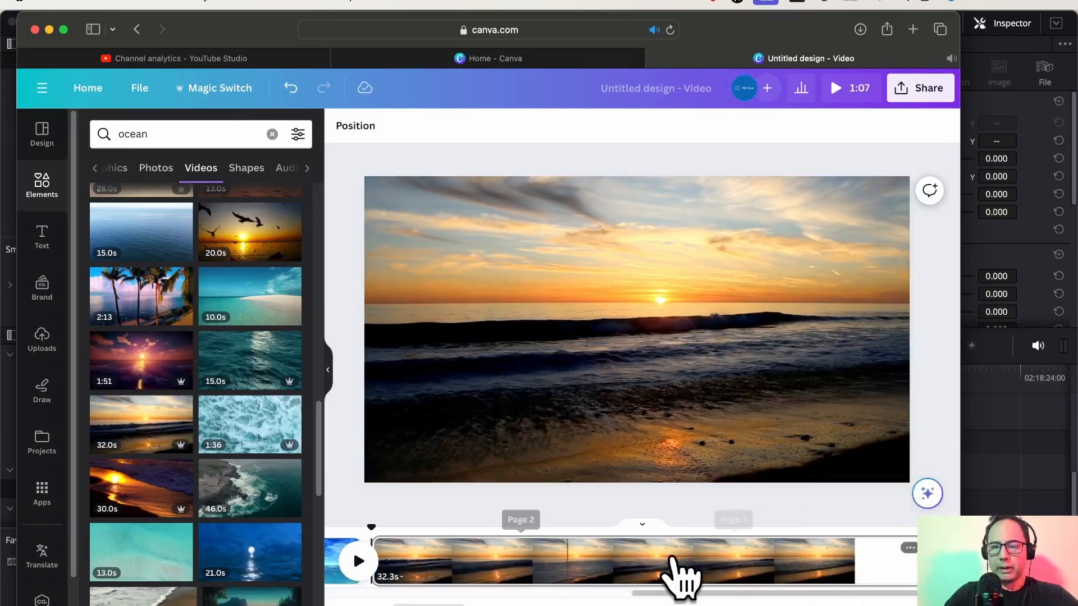
pyautogui.hscroll(-5, 676, 570)
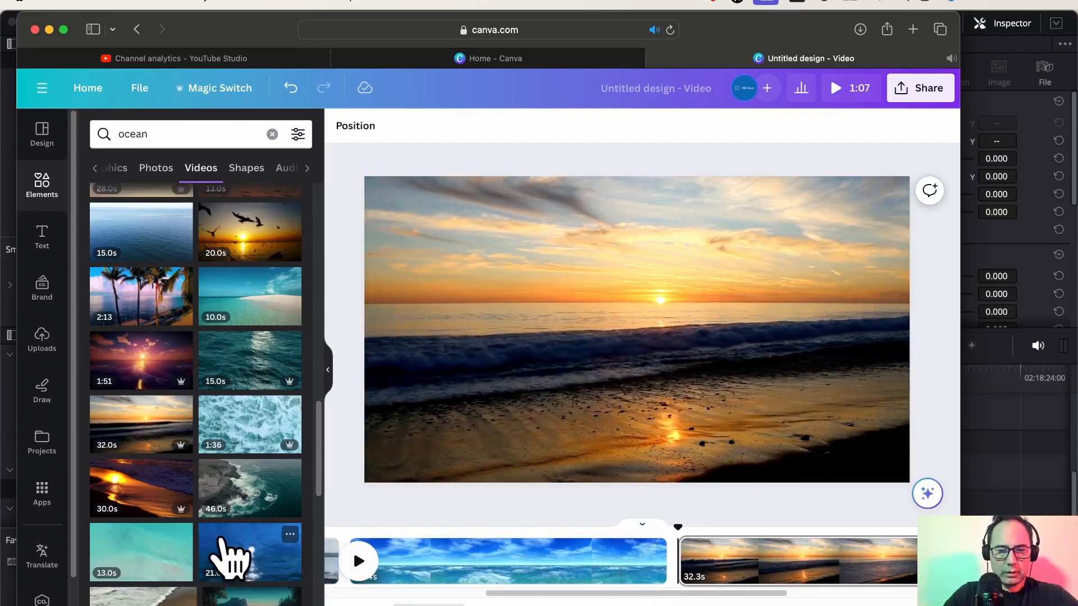
# - Download all three pages of the design as one MP4 video at 1080p (HD) quality
pyautogui.scroll(-1, 228, 556)
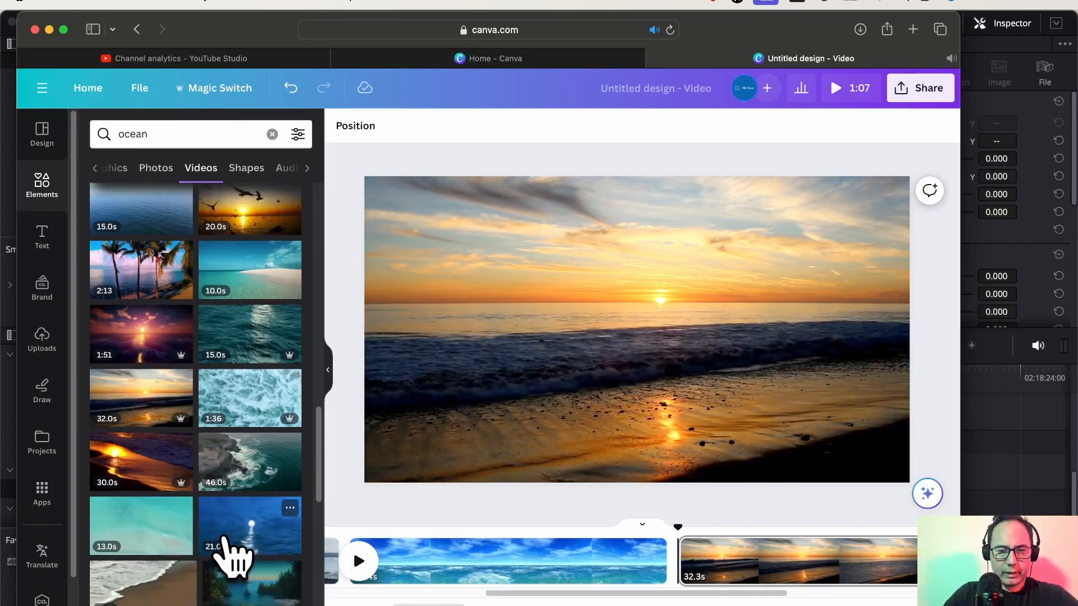
pyautogui.scroll(-4, 225, 539)
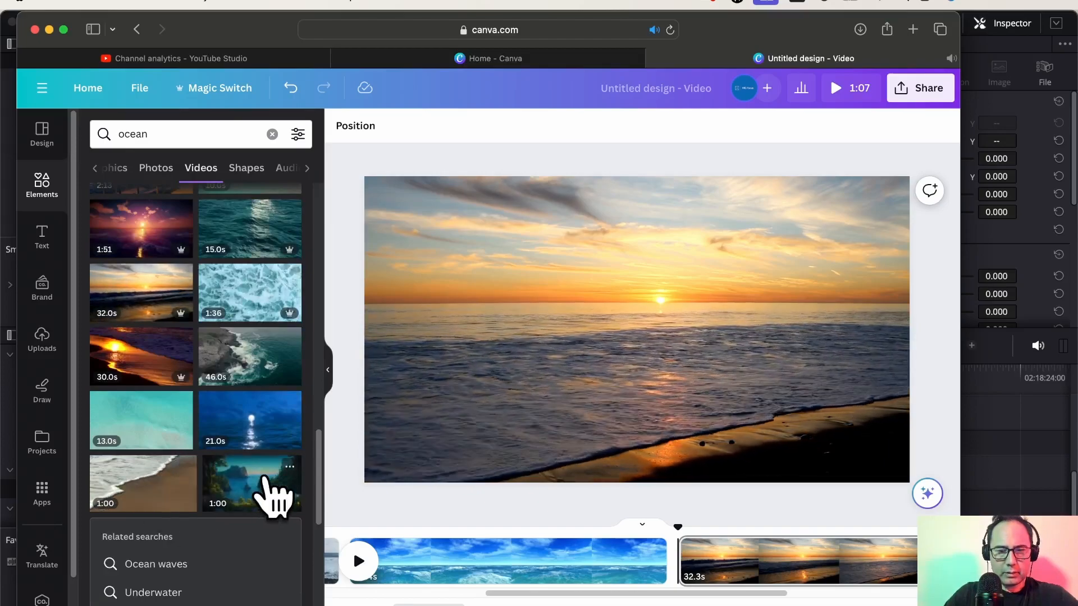
pyautogui.click(921, 88)
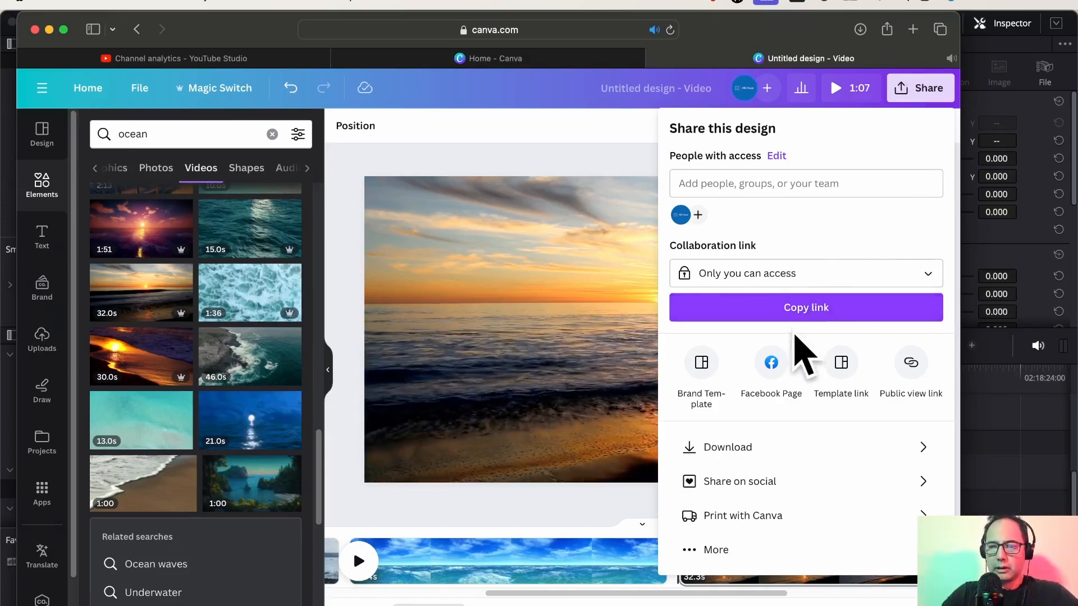
pyautogui.click(752, 449)
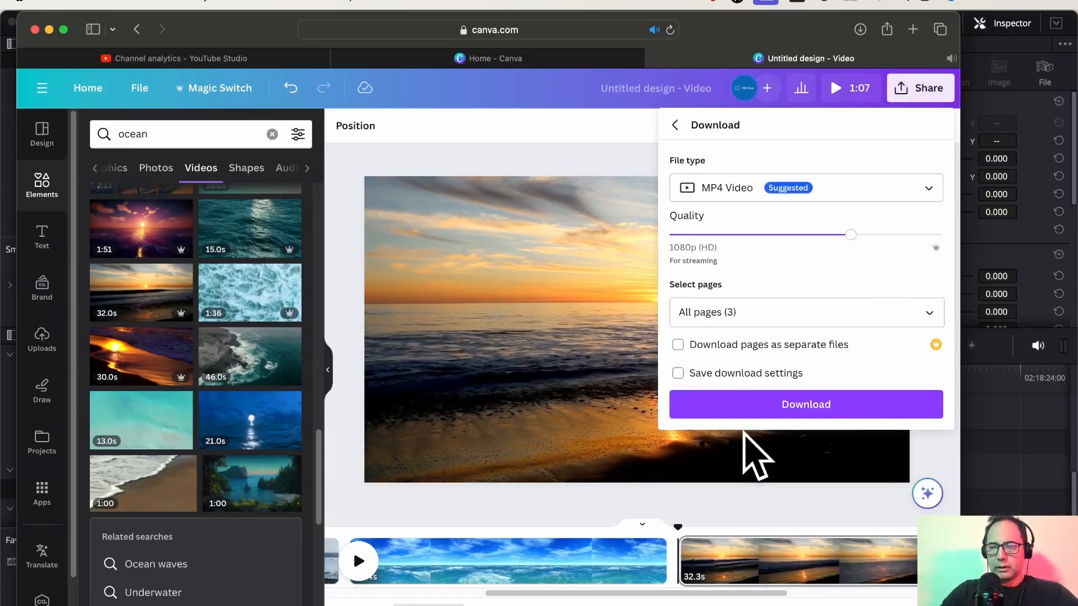
pyautogui.click(812, 409)
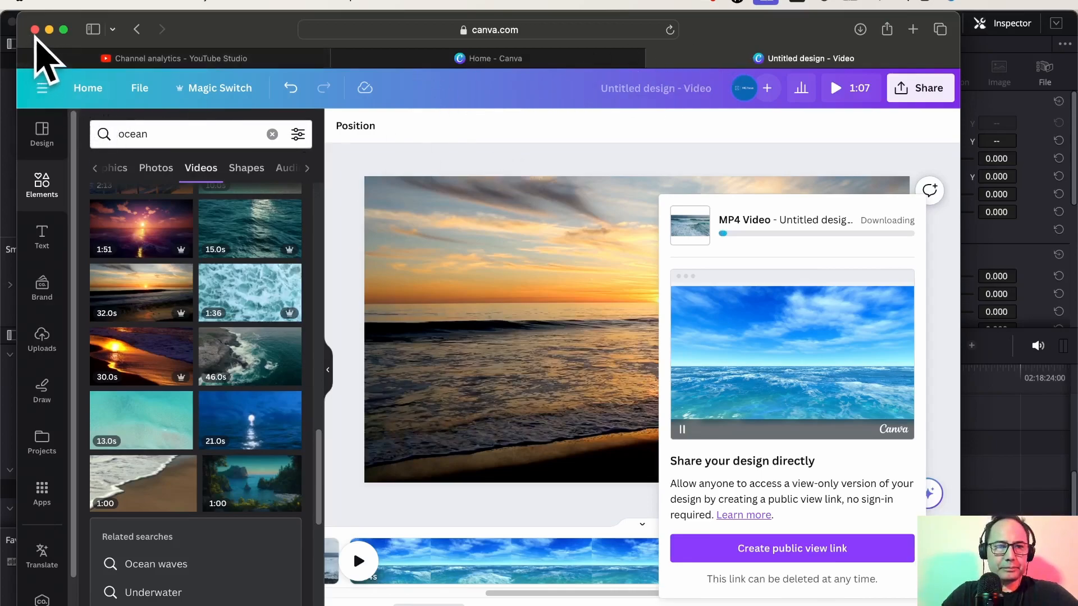
# - Return to the ball run project in DaVinci Resolve and place the playhead at 01:01:00:02, on the third Video 1 clip
pyautogui.click(205, 60)
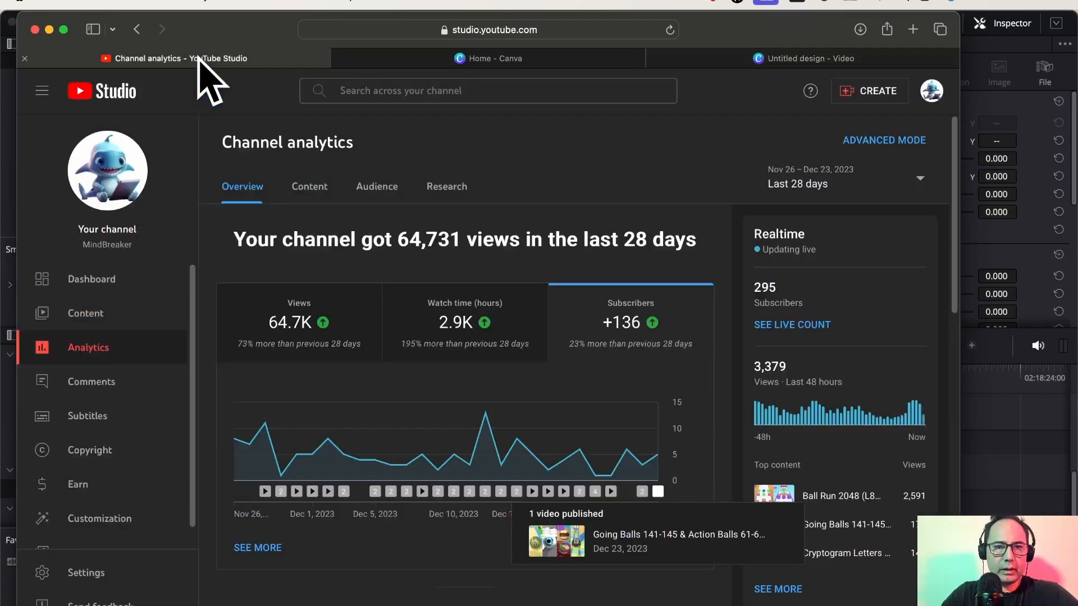
pyautogui.click(49, 29)
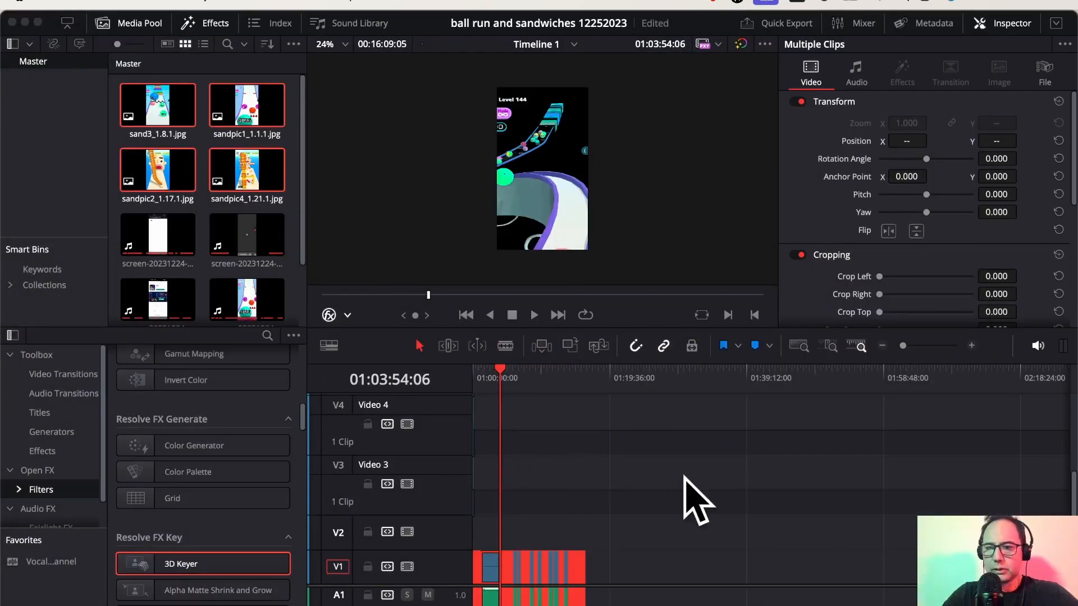
pyautogui.click(971, 345)
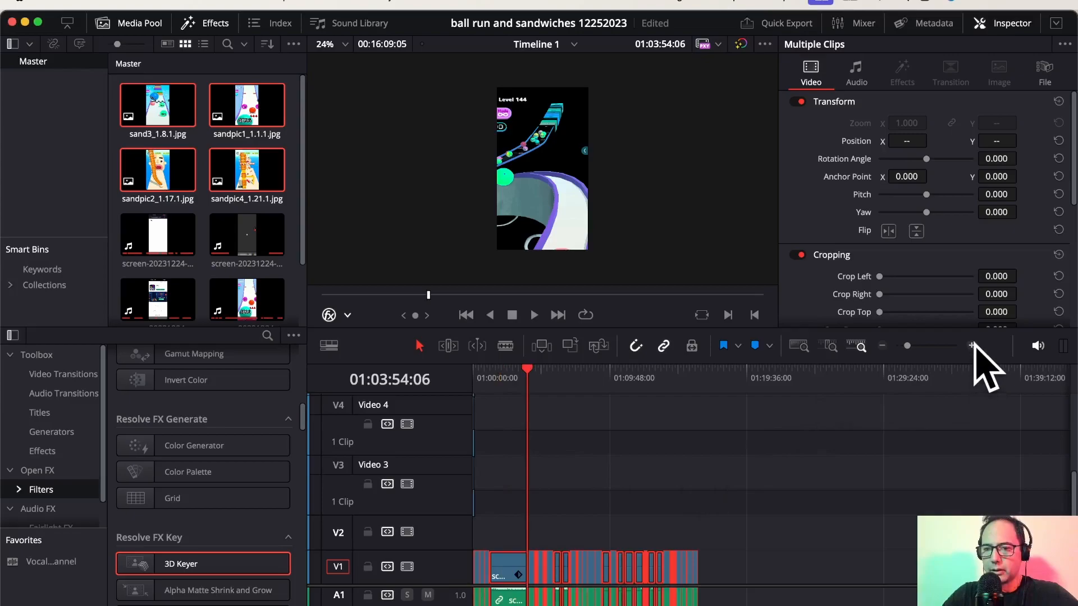
pyautogui.click(972, 345)
pyautogui.click(972, 345)
pyautogui.hscroll(-10, 901, 429)
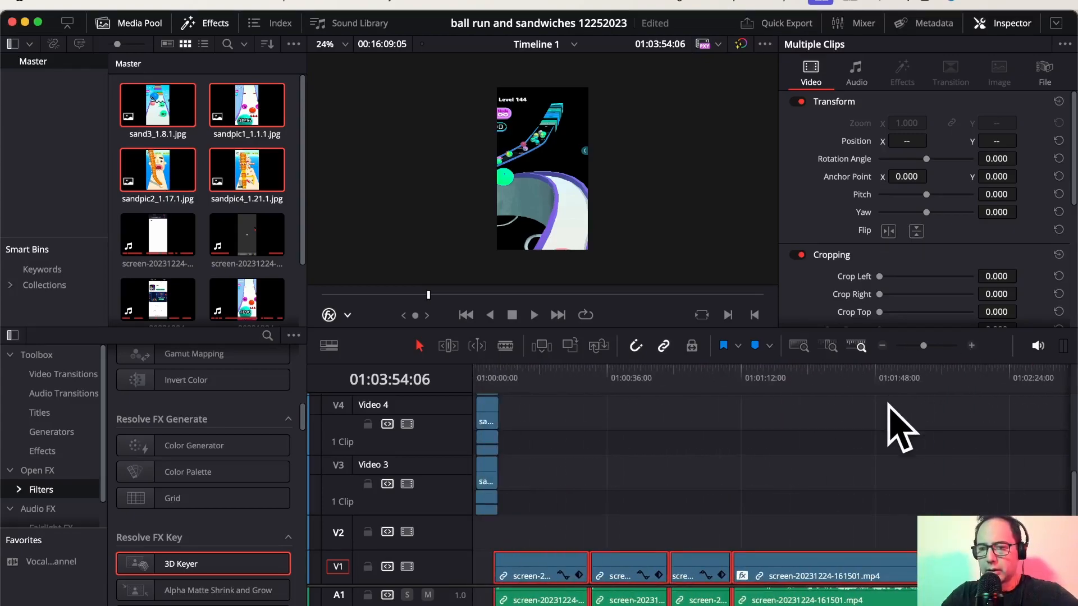
pyautogui.click(696, 380)
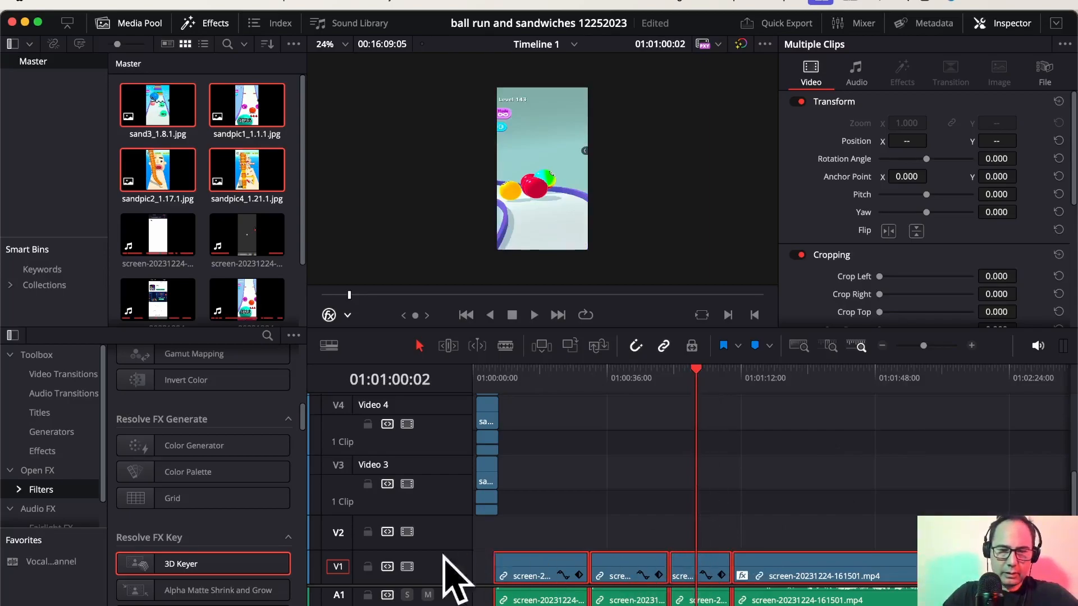
# - Apply 3D Keyer to the third Video 1 clip and sample its grey-green background across the open area above the balls
pyautogui.moveTo(209, 563); pyautogui.dragTo(724, 488)
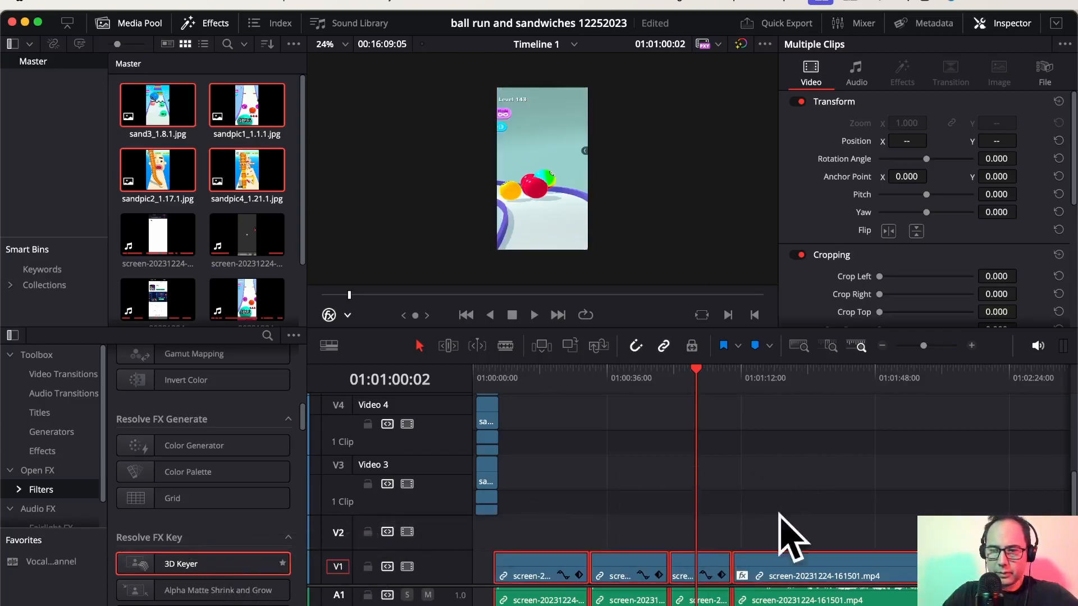
pyautogui.click(714, 561)
pyautogui.moveTo(178, 561); pyautogui.dragTo(691, 564)
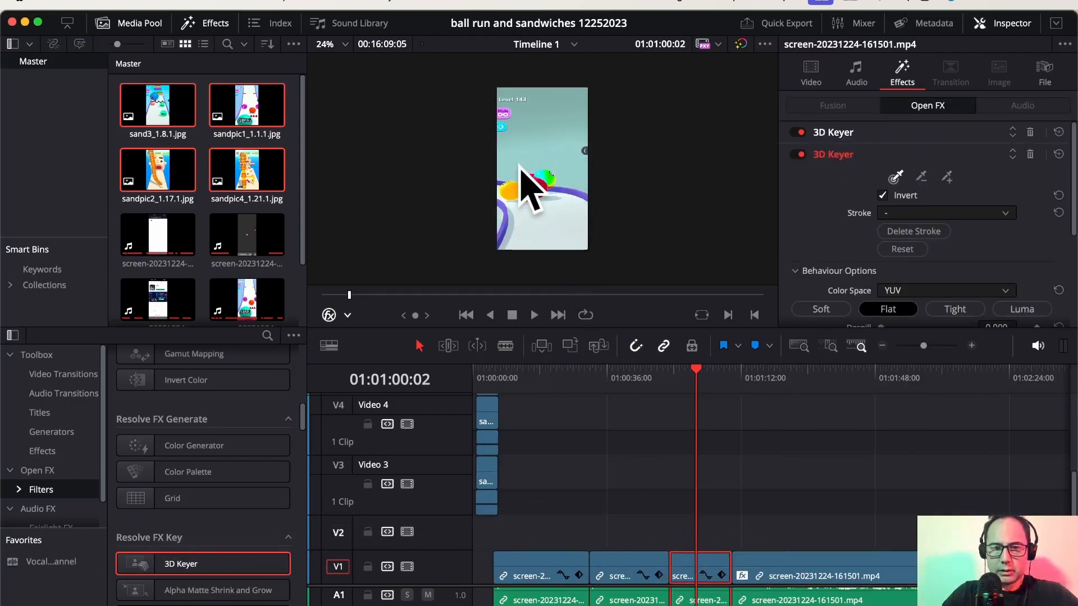
pyautogui.moveTo(549, 117); pyautogui.dragTo(565, 160)
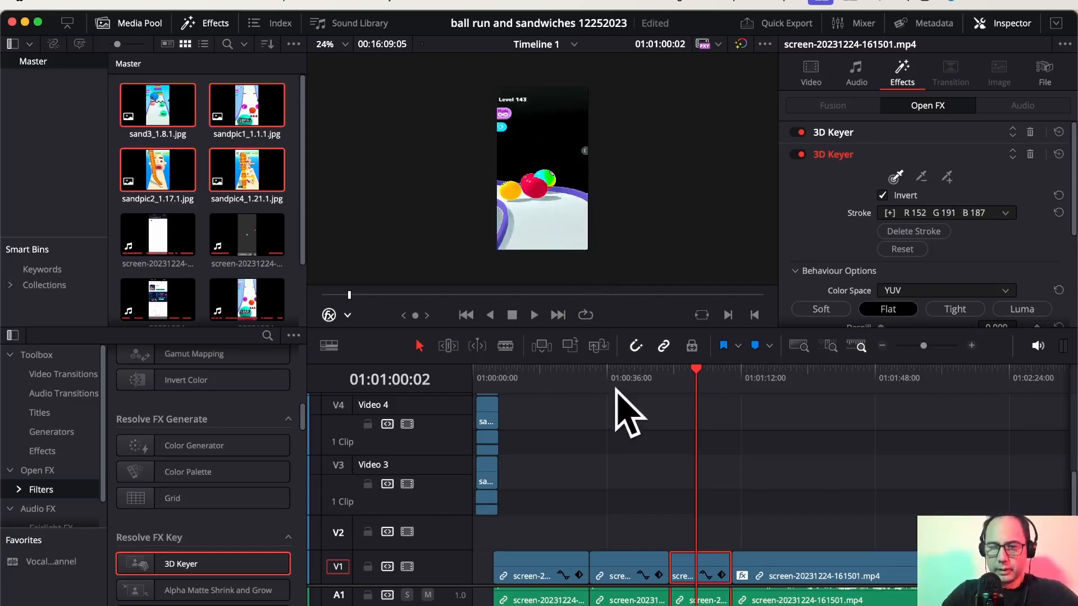
# - Key out the second Video 1 clip's light blue background with 3D Keyer, sampling at 01:00:40:14, and save the project
pyautogui.click(629, 583)
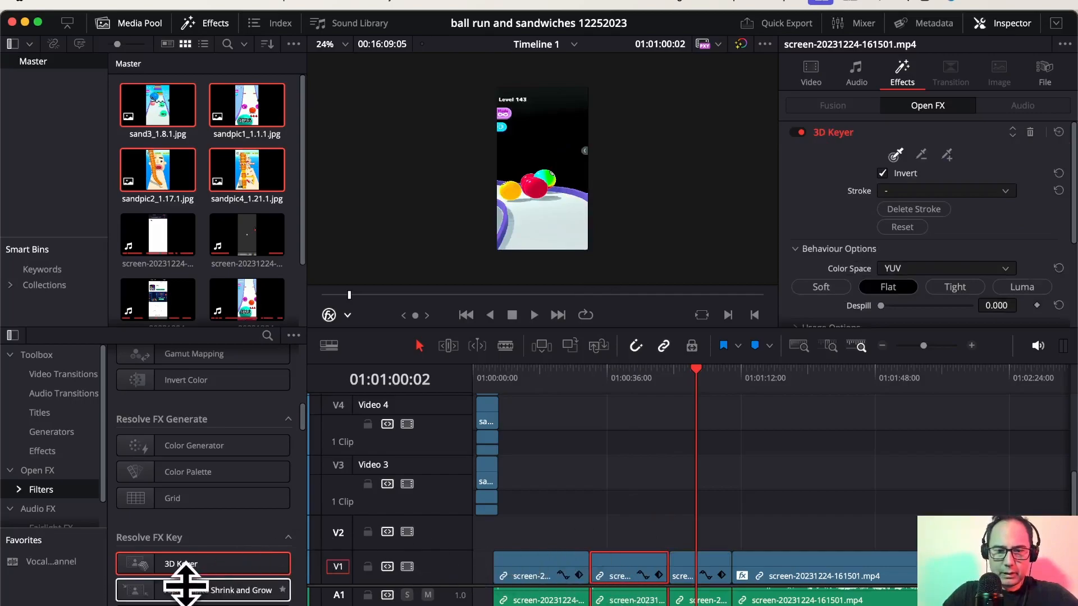
pyautogui.moveTo(192, 564); pyautogui.dragTo(634, 575)
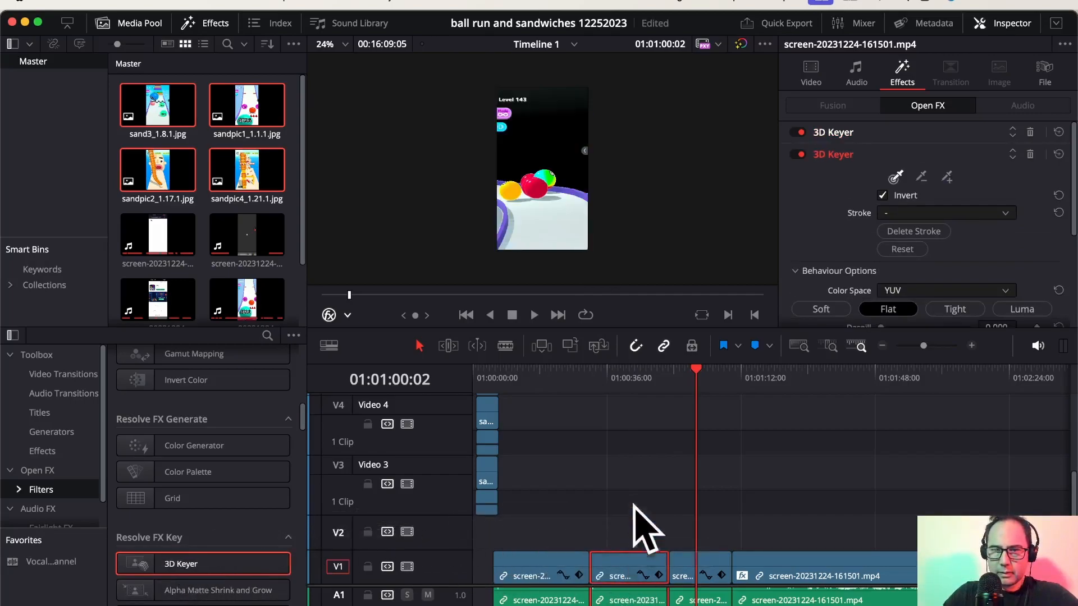
pyautogui.click(623, 372)
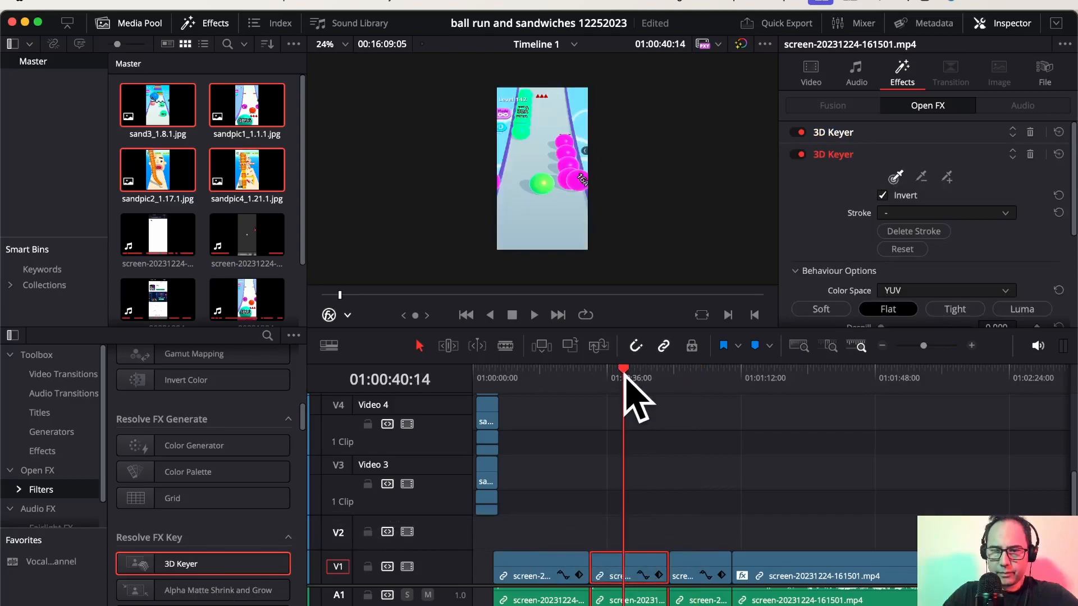
pyautogui.click(578, 97)
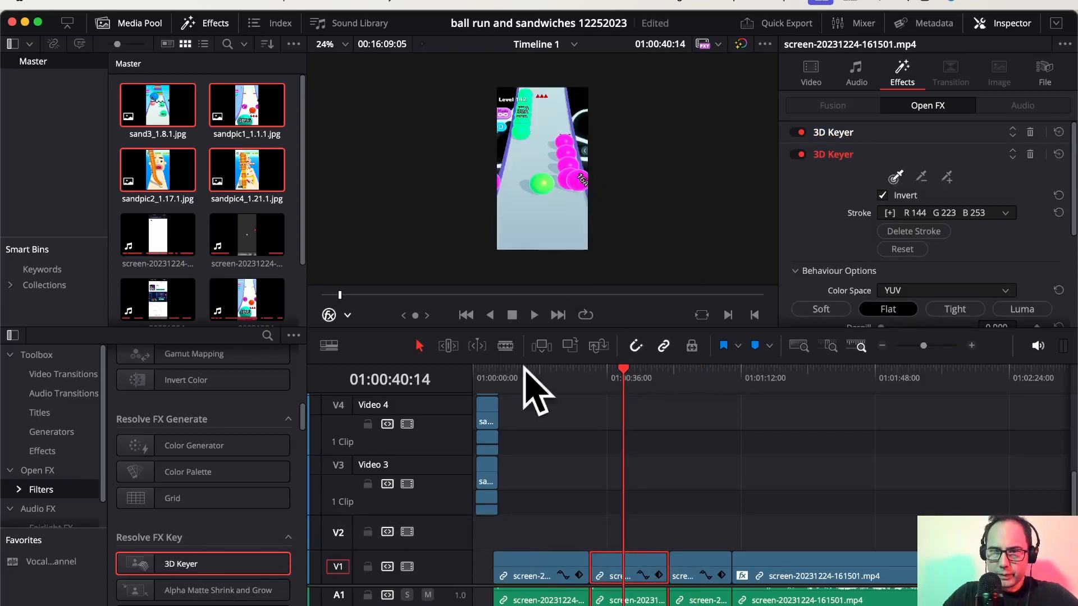
pyautogui.press('super+s')
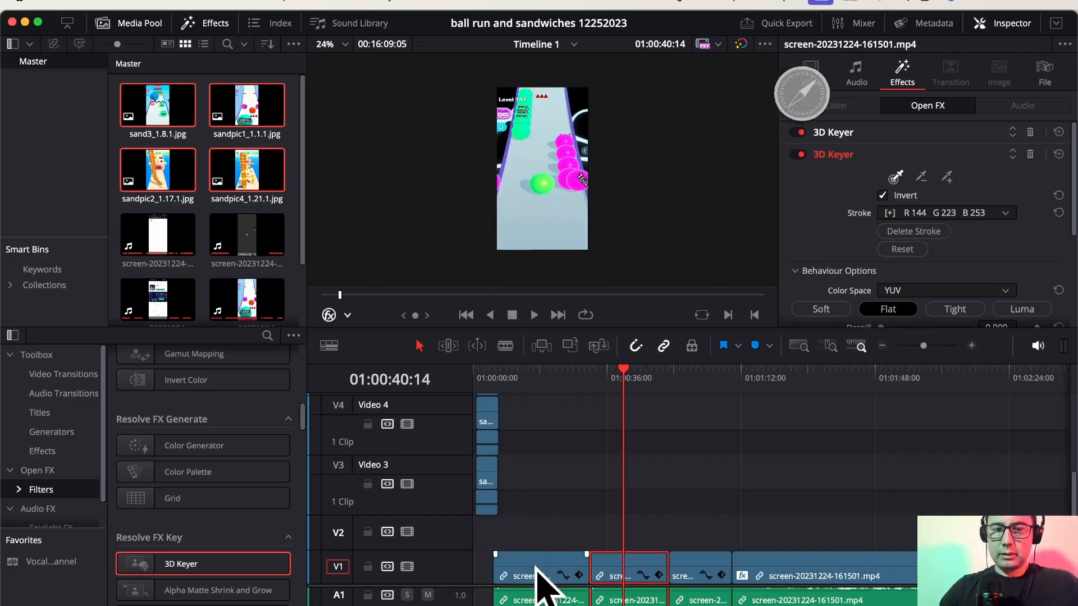
# - Key out the first Video 1 clip's light blue background with 3D Keyer, sampling beside the track at 01:00:16:20
pyautogui.click(536, 572)
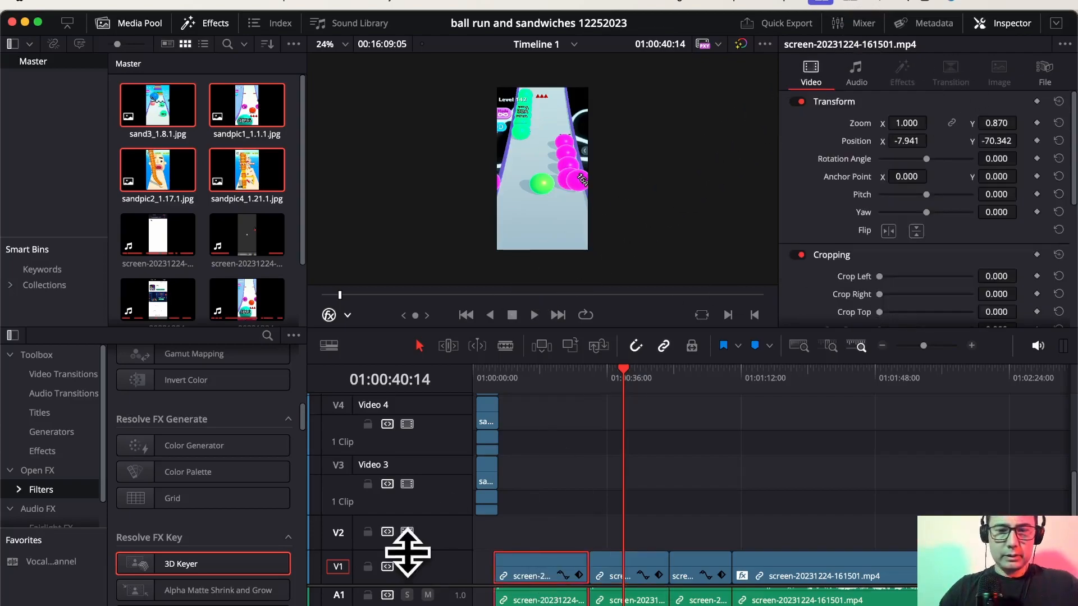
pyautogui.moveTo(185, 567); pyautogui.dragTo(536, 570)
pyautogui.click(549, 370)
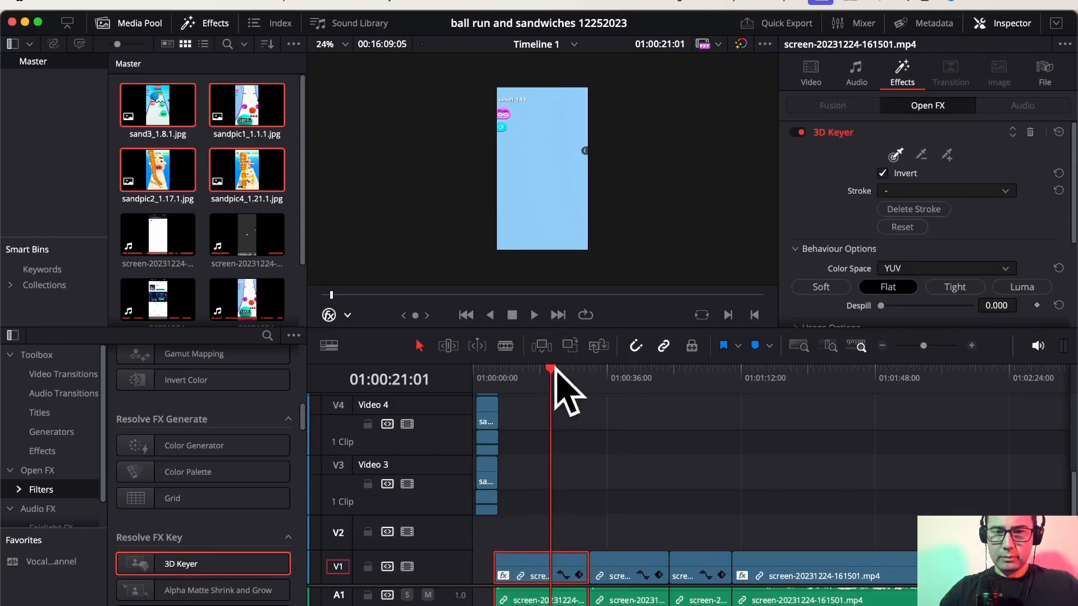
pyautogui.moveTo(552, 371); pyautogui.dragTo(535, 371)
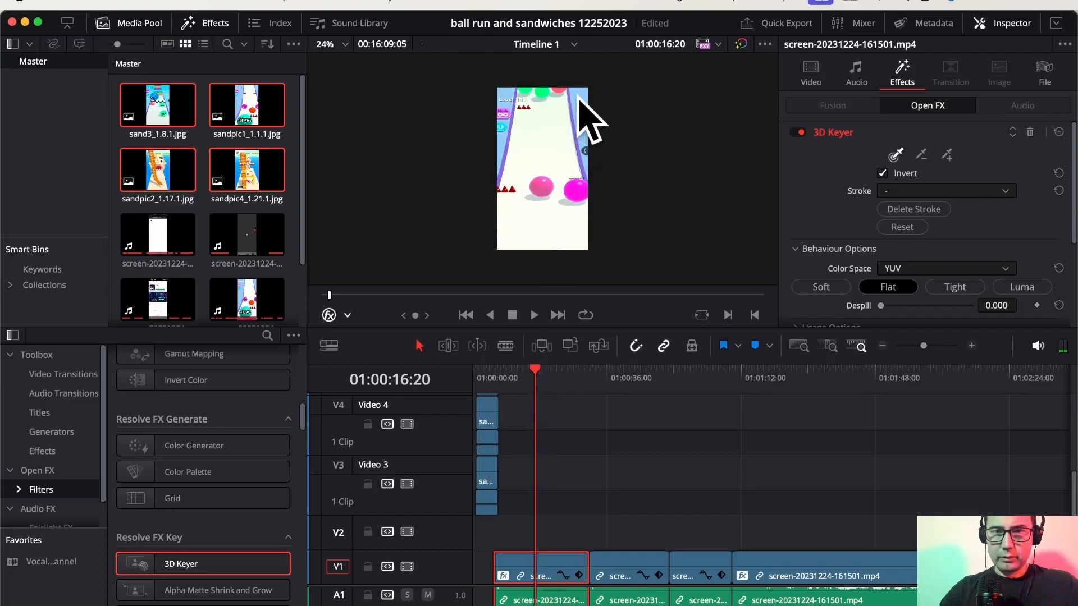
pyautogui.moveTo(584, 113); pyautogui.dragTo(577, 205)
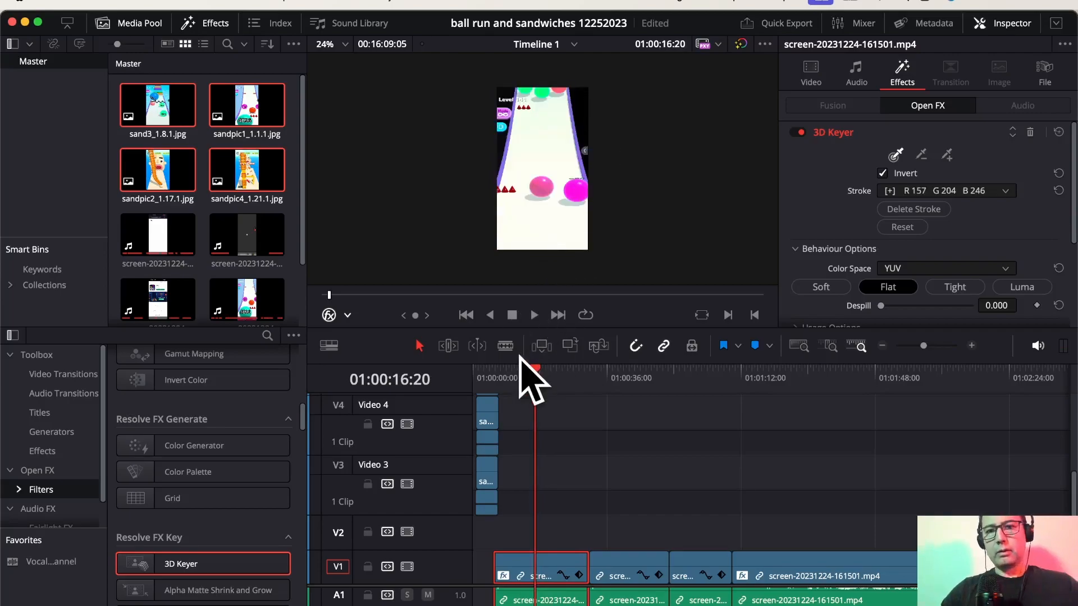
# - Sample the third Video 1 clip's light blue background with 3D Keyer at 01:01:01:15
pyautogui.moveTo(536, 370); pyautogui.dragTo(702, 378)
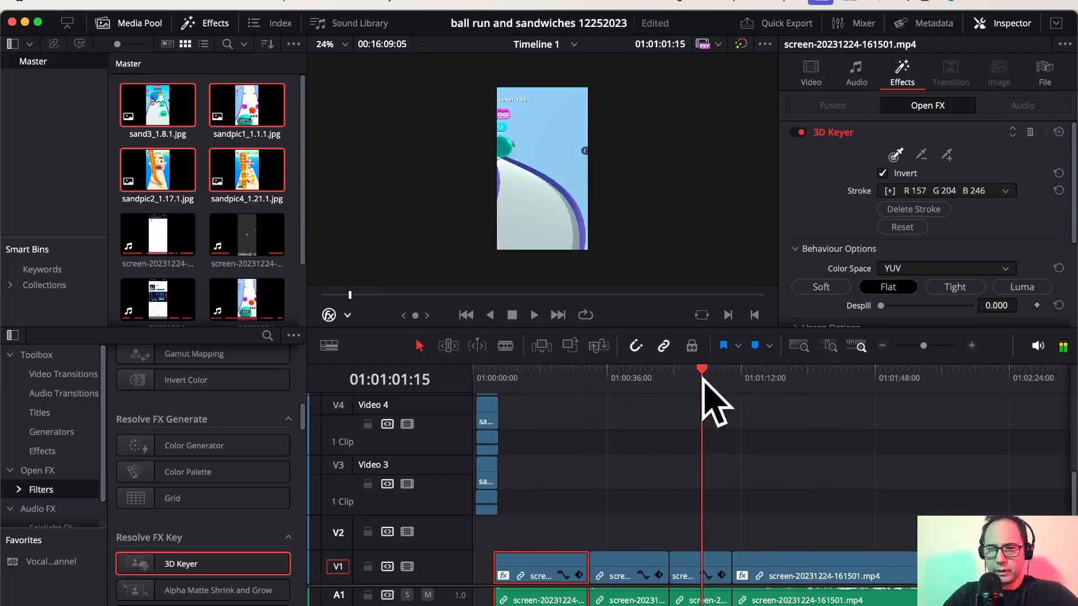
pyautogui.click(696, 578)
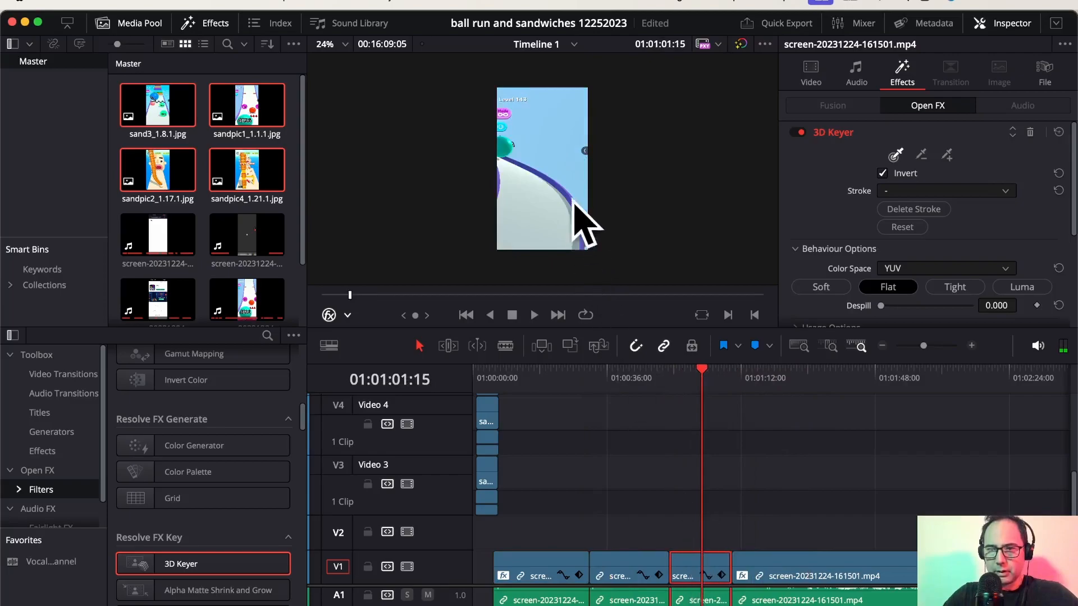
pyautogui.click(542, 139)
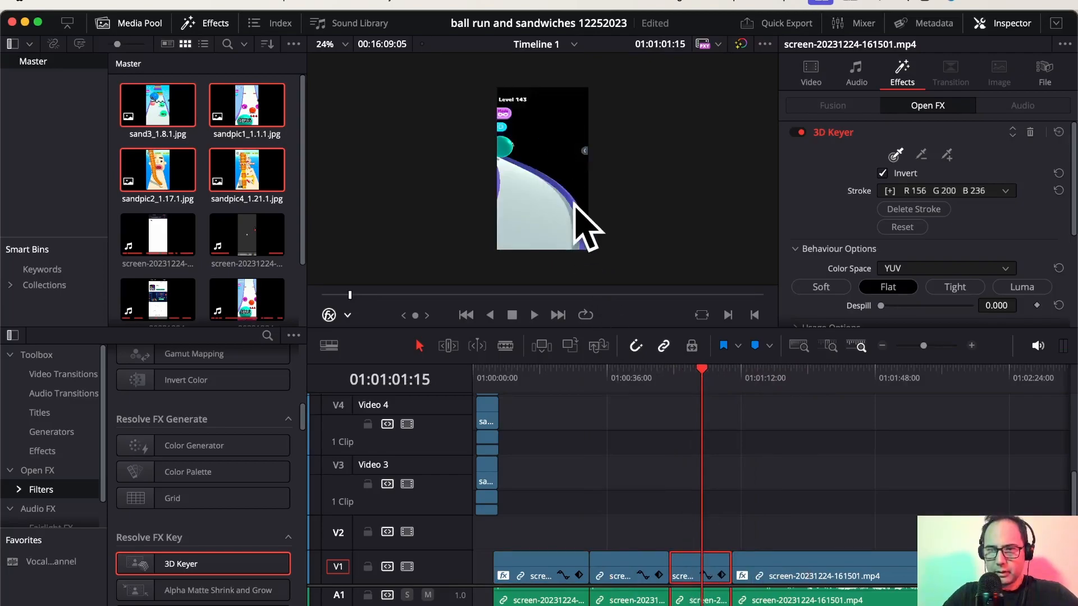
# - Apply 3D Keyer to the Video 1 clip at 01:04:09:11 and sample its light blue background beside the track
pyautogui.hscroll(10, 701, 392)
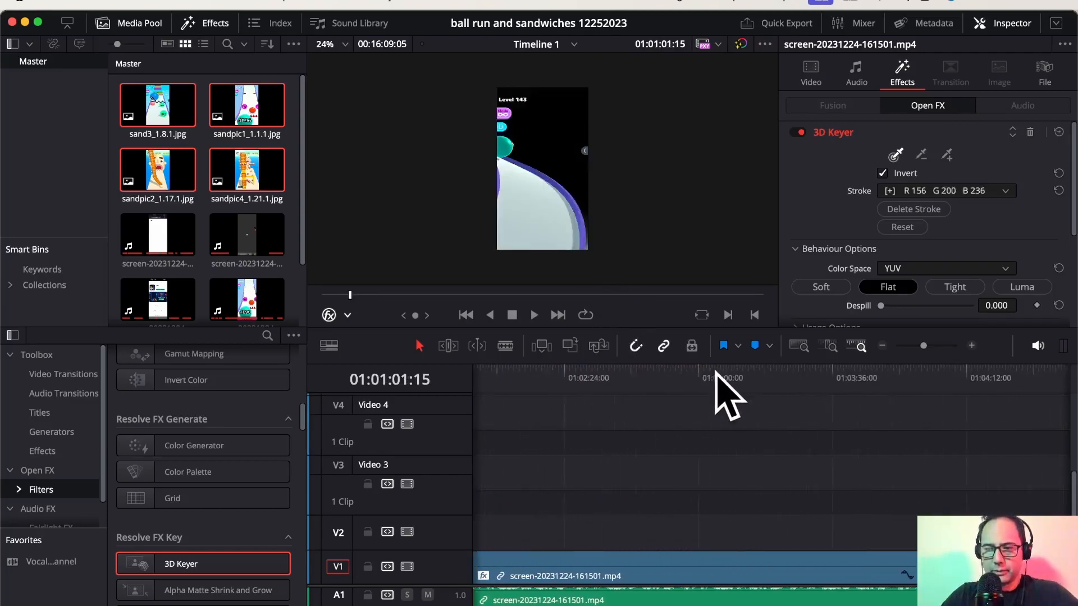
pyautogui.click(769, 578)
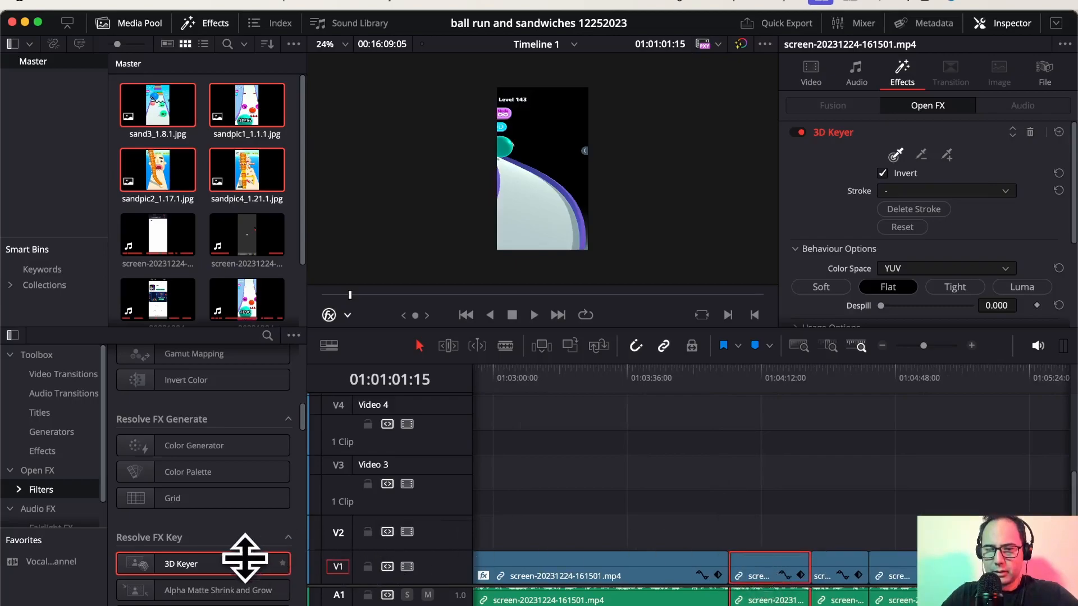
pyautogui.moveTo(202, 568); pyautogui.dragTo(766, 551)
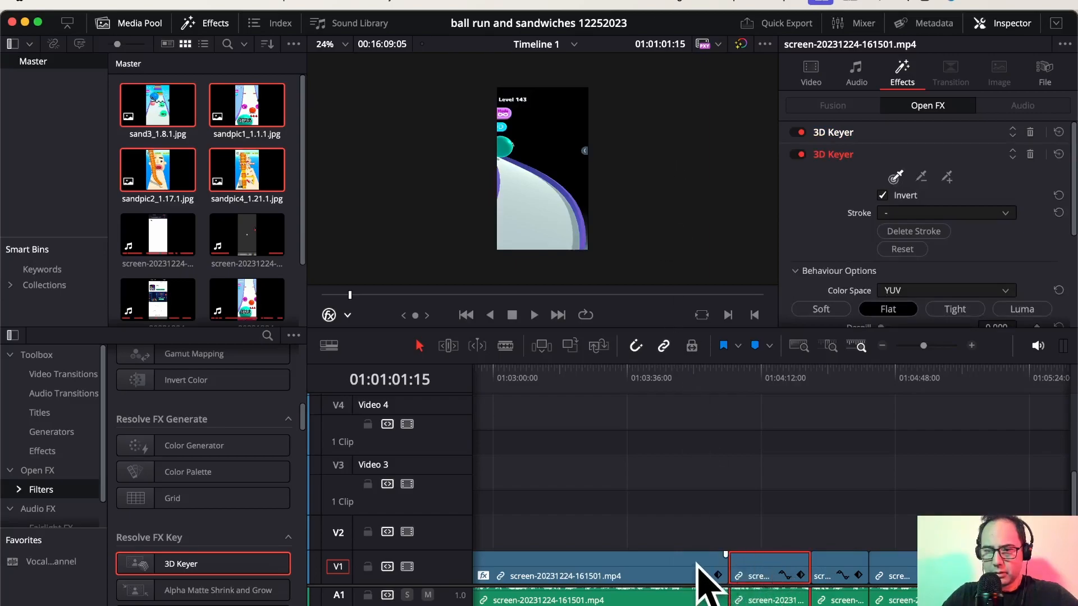
pyautogui.click(751, 376)
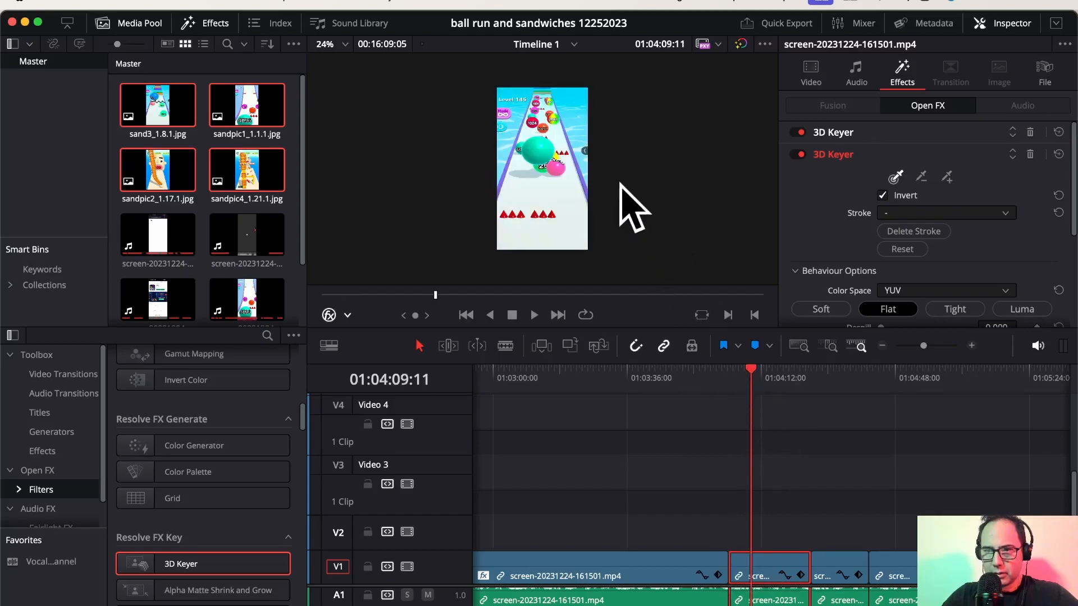
pyautogui.click(575, 102)
pyautogui.moveTo(575, 106); pyautogui.dragTo(577, 110)
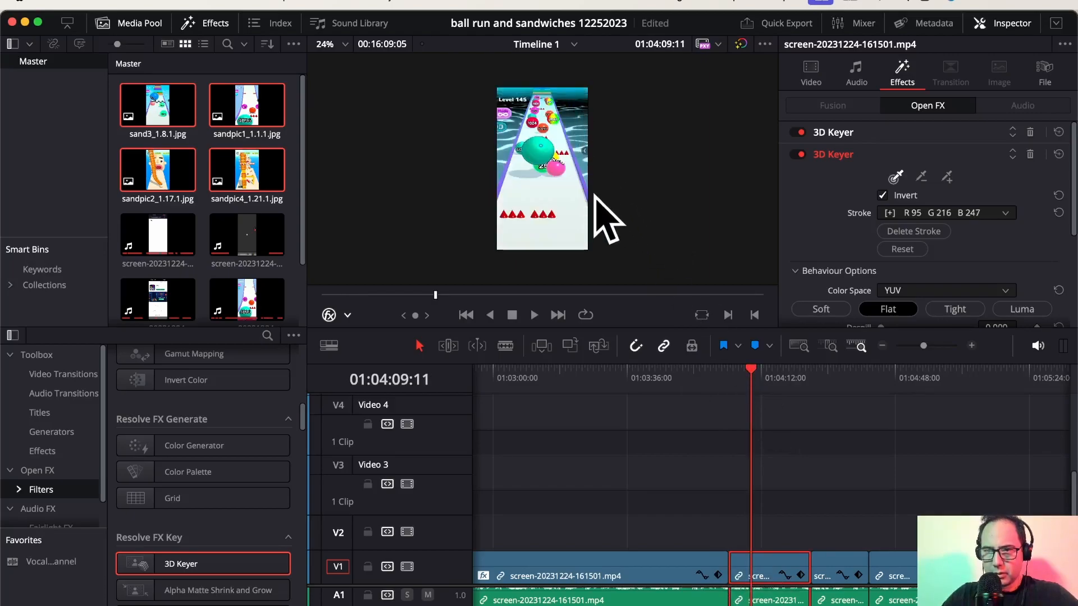
# - Key out the next Video 1 clip's light blue background with 3D Keyer, sampling beside the track at 01:04:29:13
pyautogui.click(831, 563)
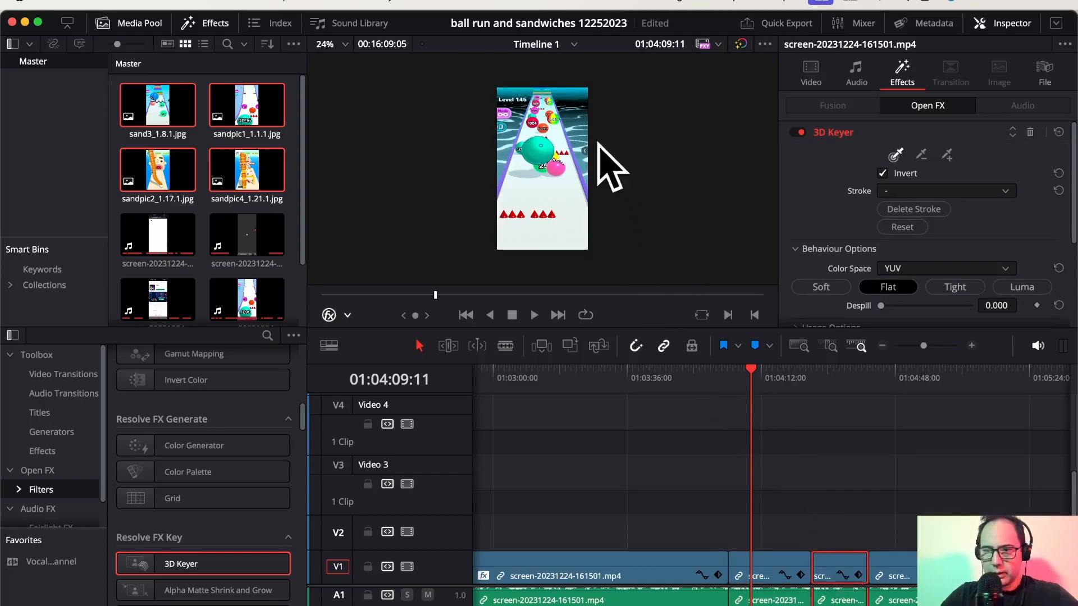
pyautogui.click(826, 381)
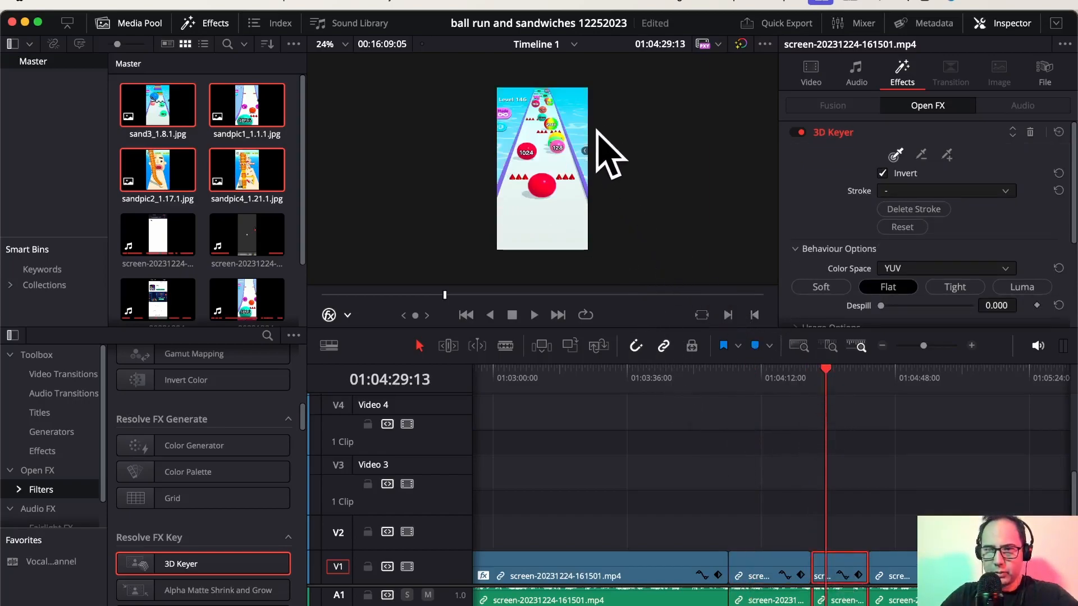
pyautogui.moveTo(575, 107); pyautogui.dragTo(570, 114)
# - Sample the following Video 1 clip's light blue background with 3D Keyer at 01:04:48:07
pyautogui.hscroll(2, 859, 570)
pyautogui.click(858, 576)
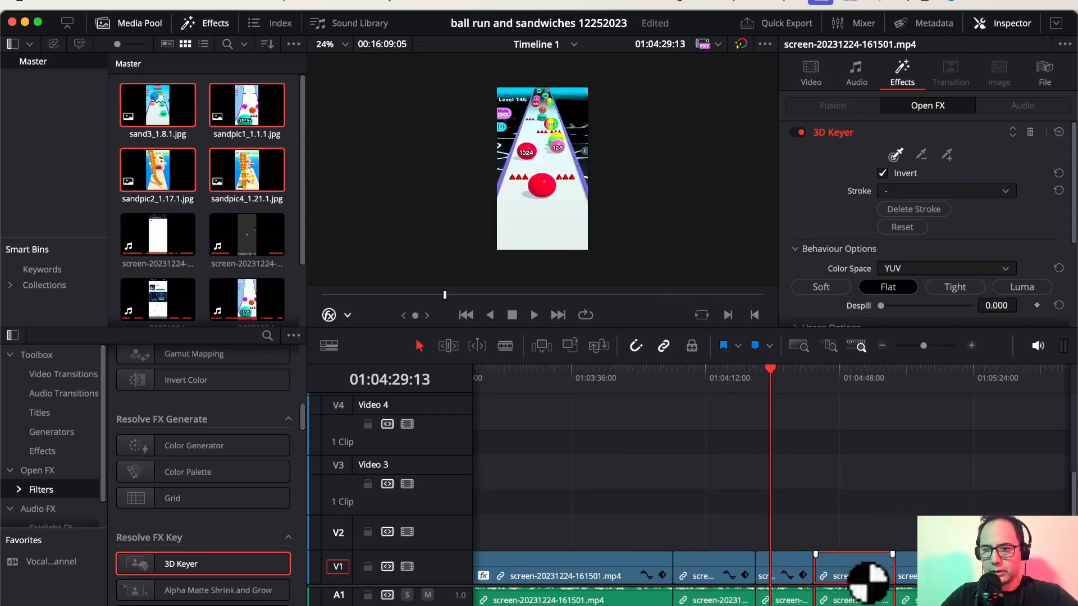
pyautogui.click(840, 387)
pyautogui.moveTo(574, 107)
pyautogui.mouseDown()
pyautogui.moveTo(571, 96)
pyautogui.moveTo(579, 111)
pyautogui.mouseUp()
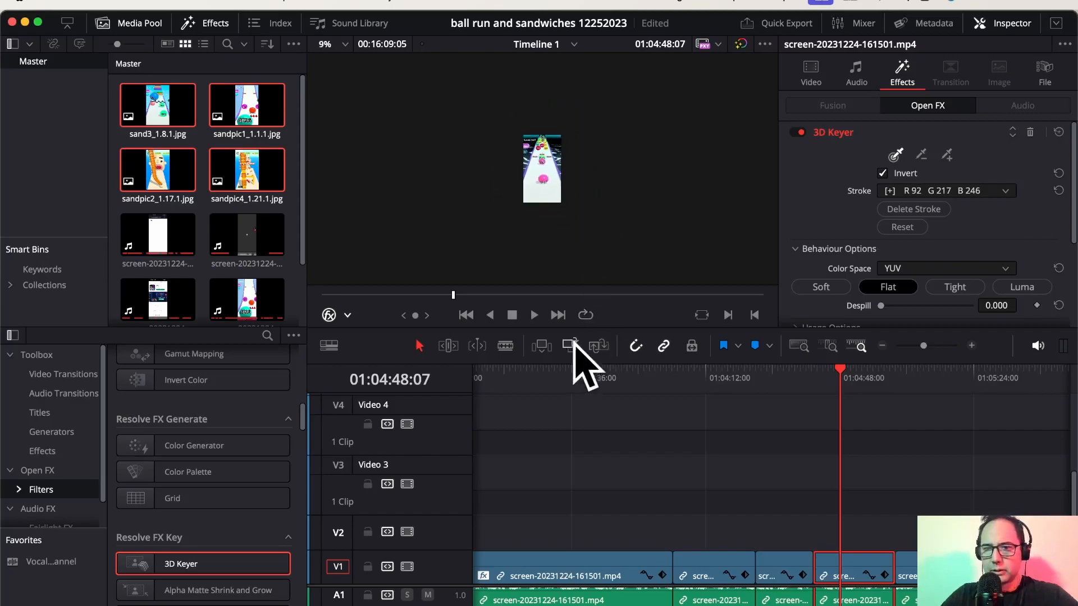
# - Apply 3D Keyer to the Video 1 clip at 01:05:12:15 and sample the blue areas beside the track
pyautogui.click(931, 371)
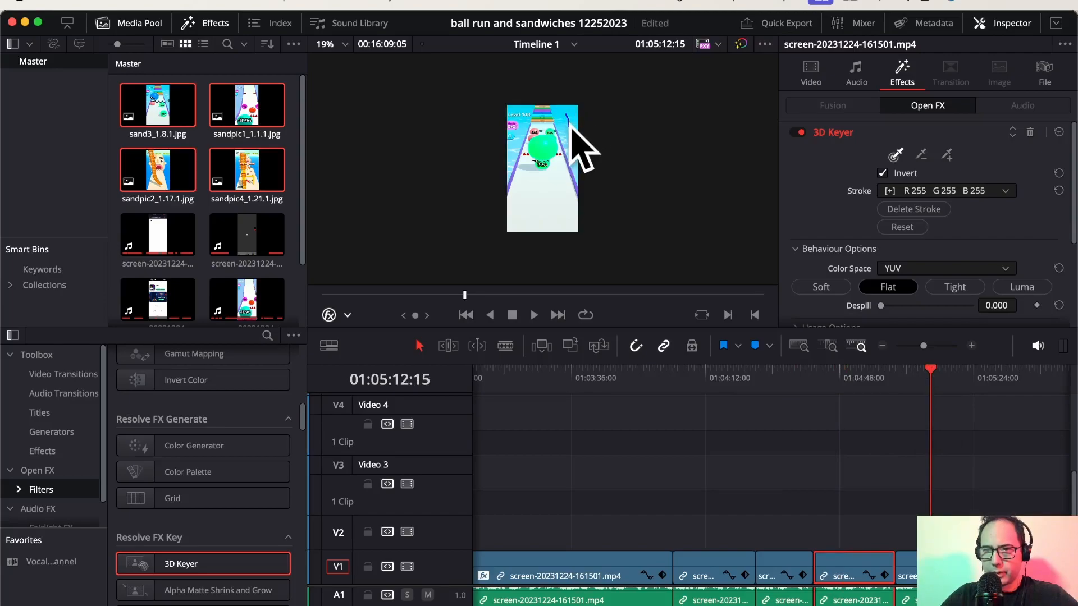
pyautogui.moveTo(252, 560); pyautogui.dragTo(895, 586)
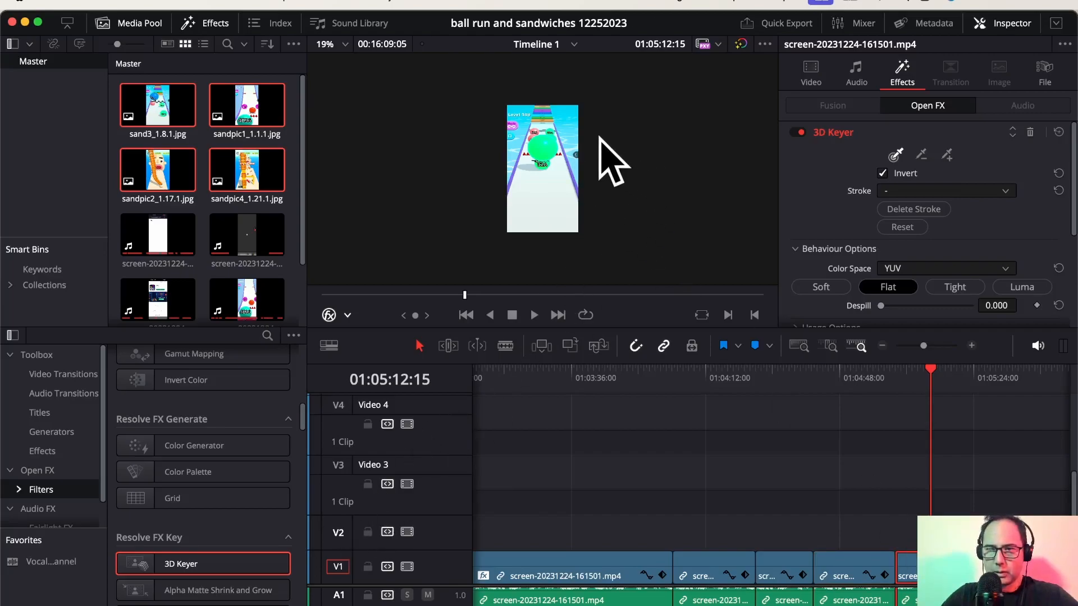
pyautogui.moveTo(561, 120); pyautogui.dragTo(569, 133)
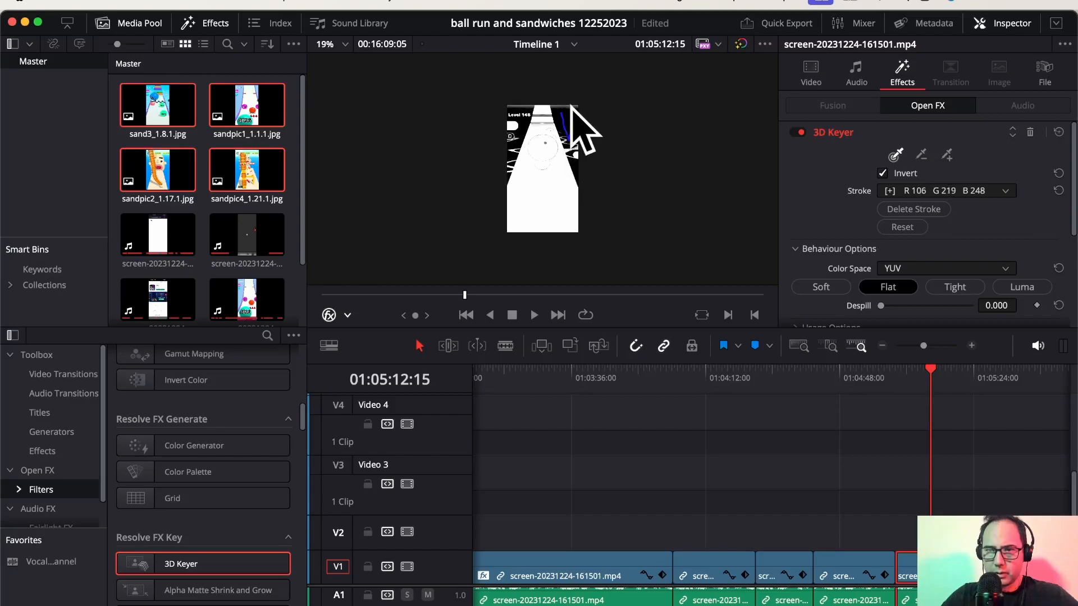
pyautogui.moveTo(575, 109); pyautogui.dragTo(578, 120)
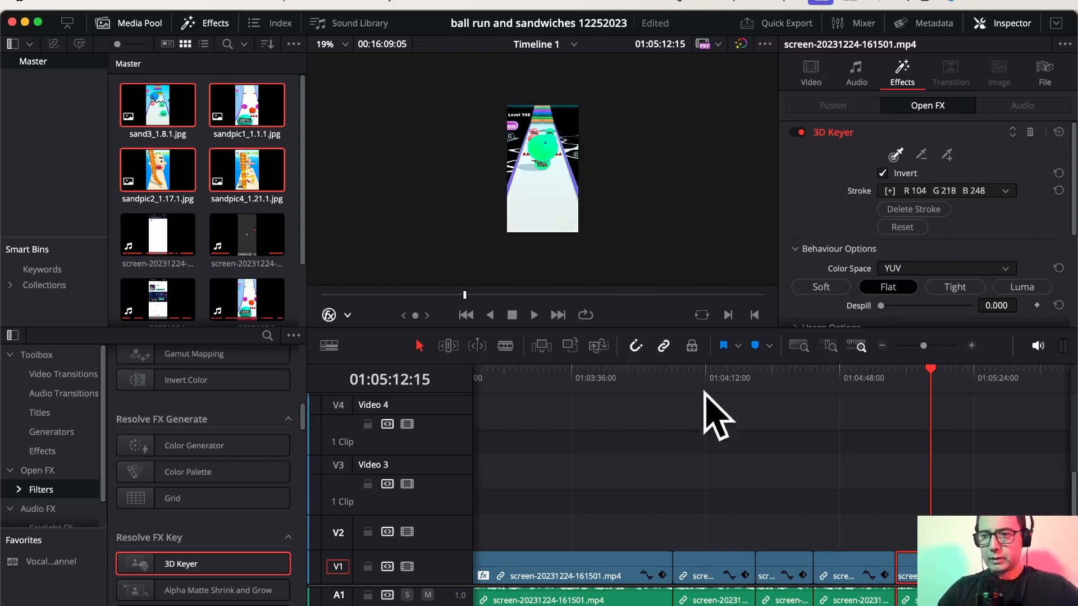
# - Key out the light blue background of the Video 1 clip at 01:05:29:07, sampling several spots beside the track with 3D Keyer
pyautogui.hscroll(5, 724, 426)
pyautogui.hscroll(5, 769, 463)
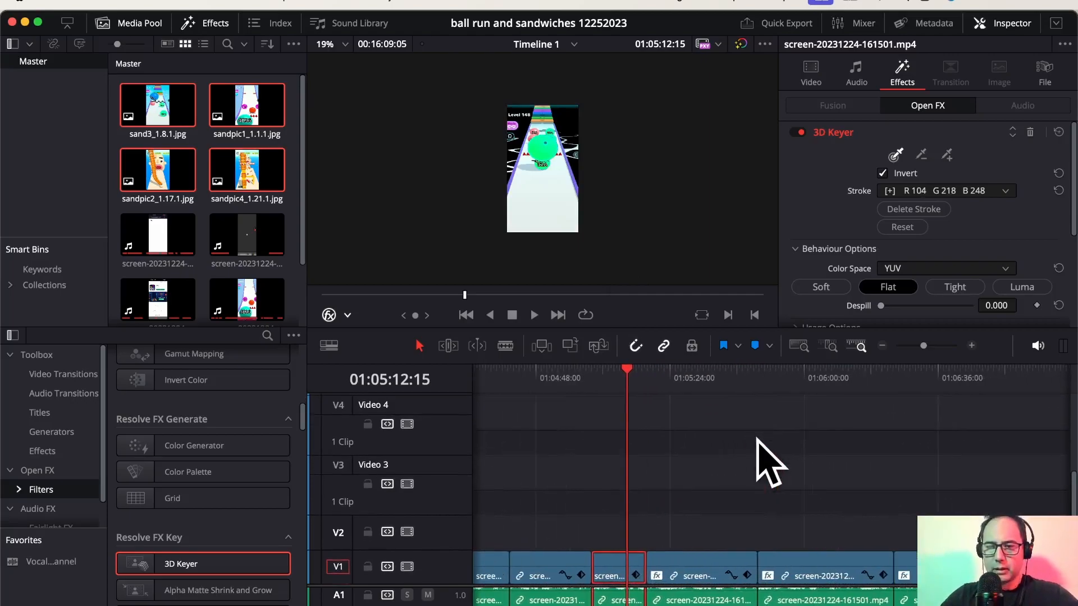
pyautogui.click(699, 572)
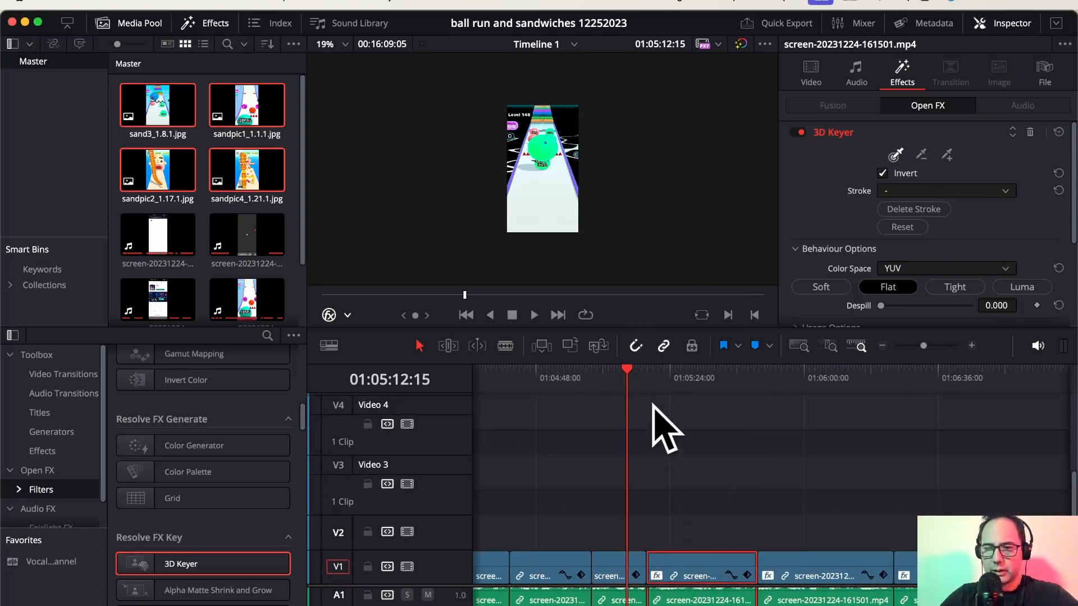
pyautogui.moveTo(628, 371); pyautogui.dragTo(689, 374)
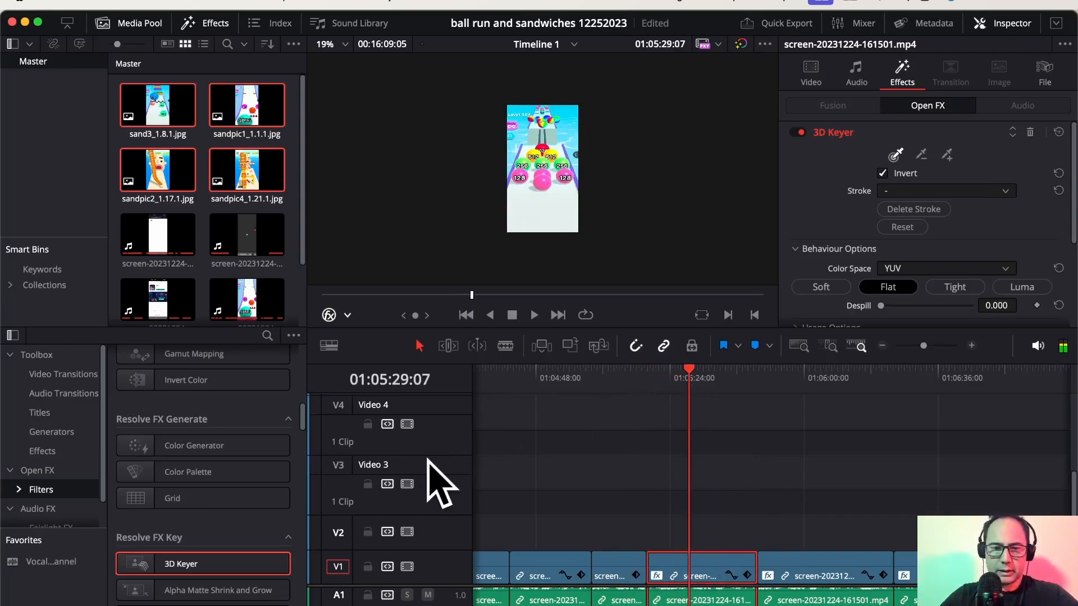
pyautogui.moveTo(568, 115); pyautogui.dragTo(571, 146)
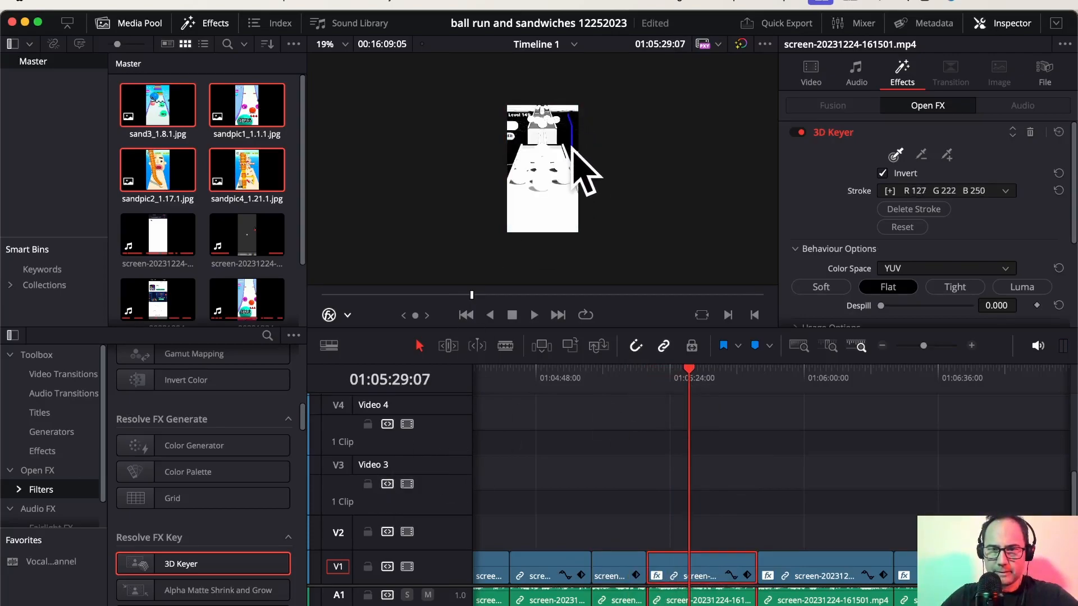
pyautogui.click(570, 114)
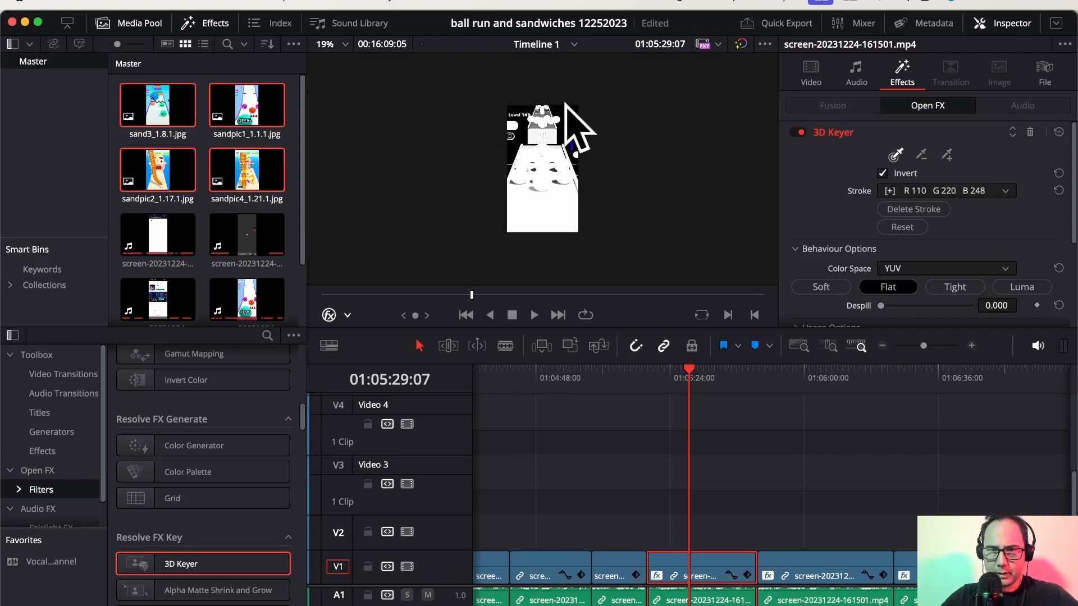
pyautogui.click(565, 103)
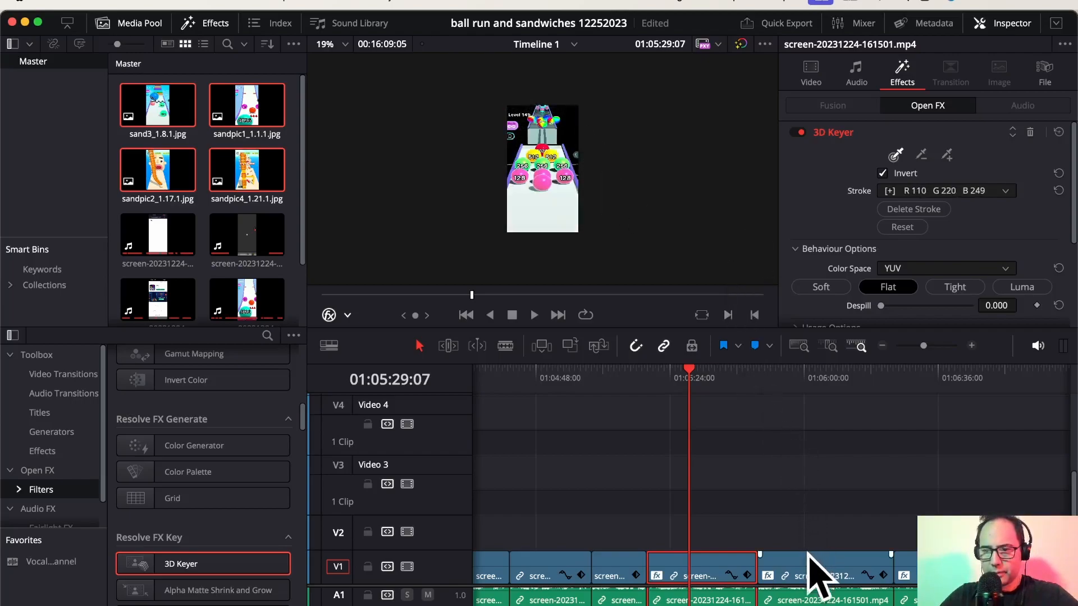
# - Sample the blue background at 01:05:59:03 and the next clip's purple background at 01:06:31:03 with 3D Keyer
pyautogui.click(801, 372)
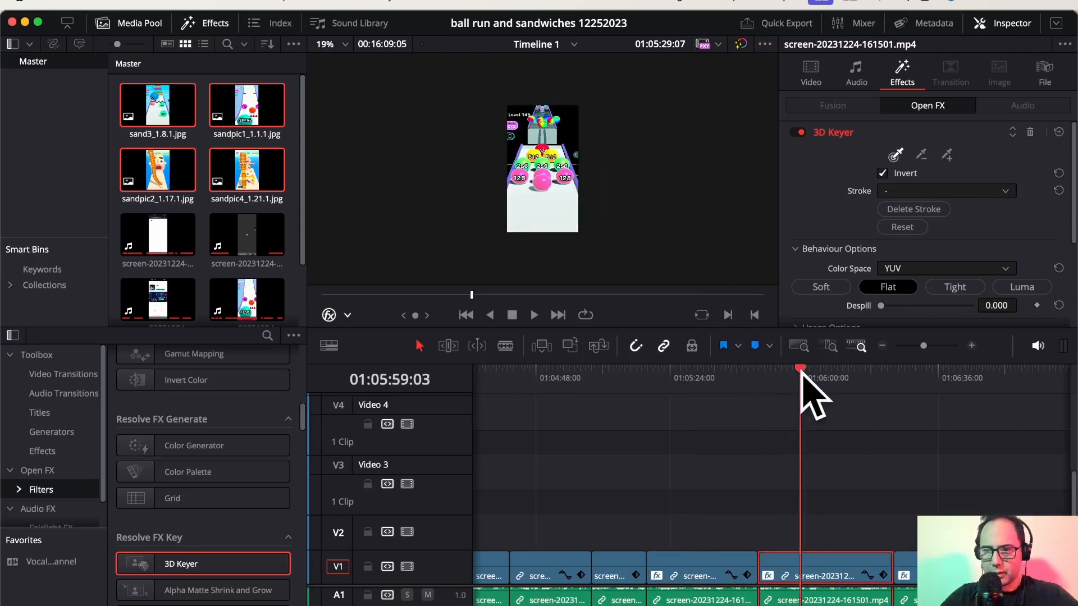
pyautogui.click(565, 105)
pyautogui.moveTo(566, 107); pyautogui.dragTo(578, 163)
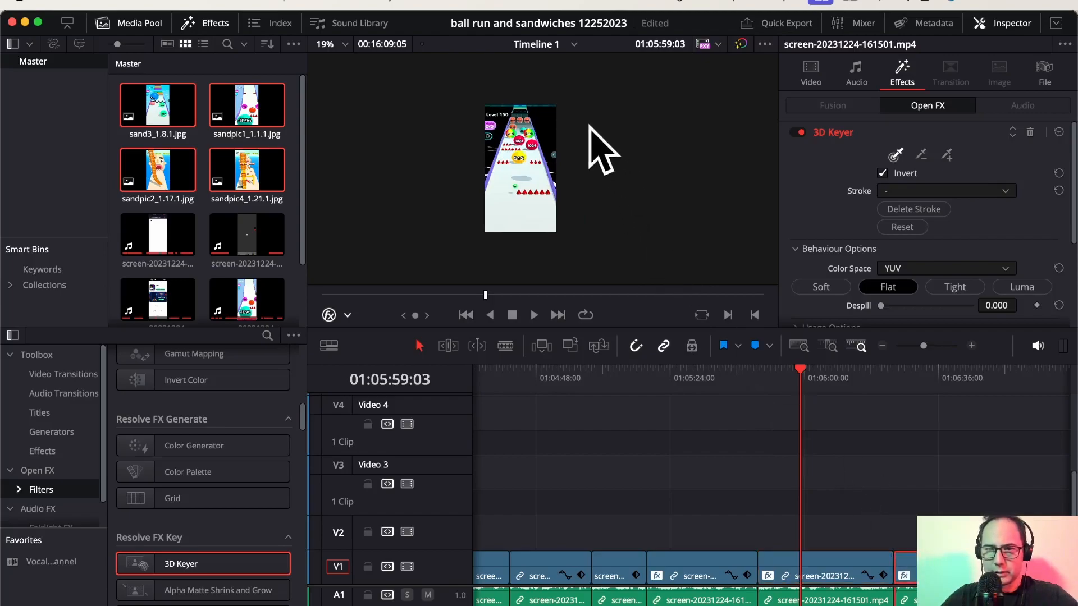
pyautogui.click(918, 370)
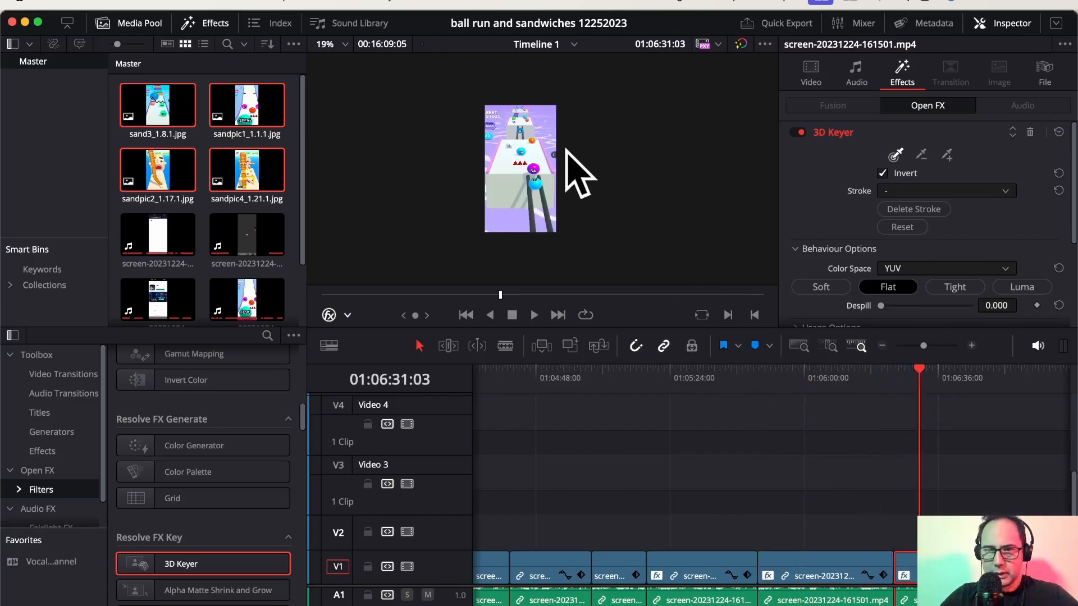
pyautogui.click(549, 111)
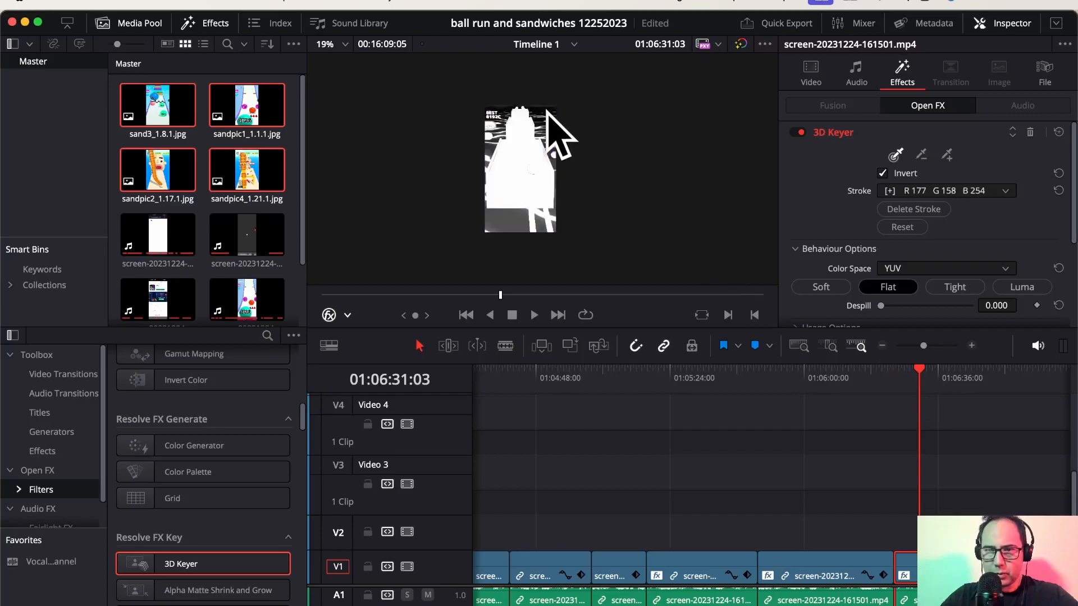
# - Key out the light blue background of the short Video 1 clip at 01:07:00:09, sampling beside the coloured number steps
pyautogui.hscroll(5, 954, 427)
pyautogui.hscroll(1, 950, 411)
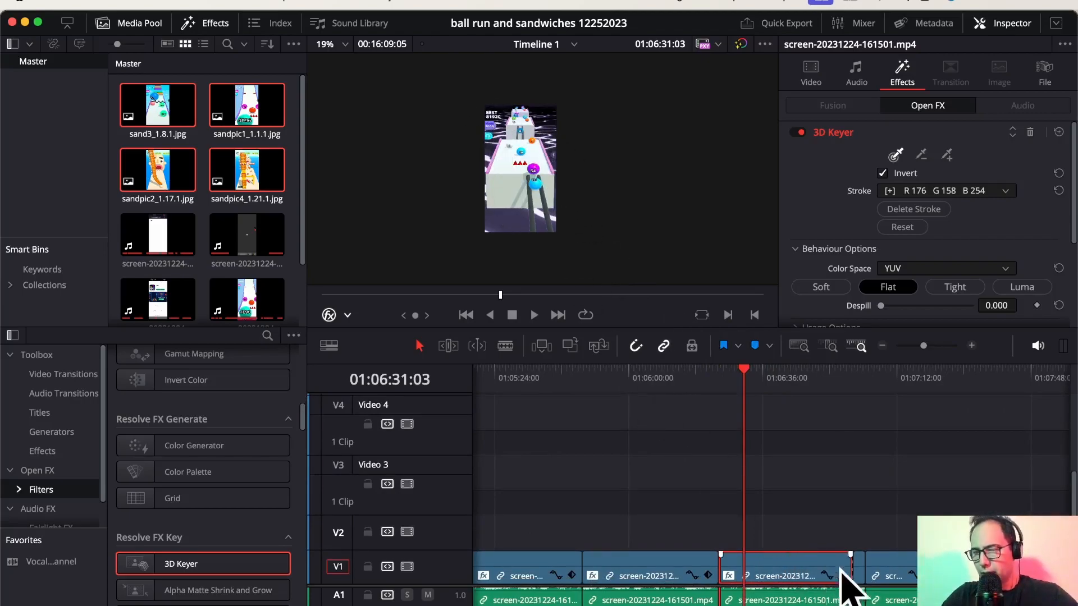
pyautogui.click(853, 373)
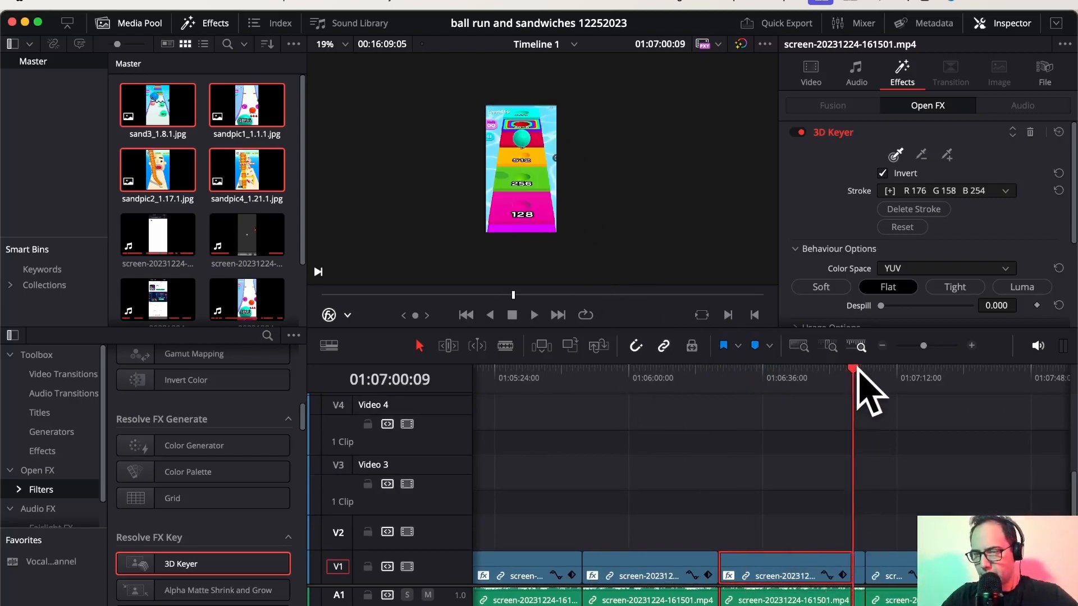
pyautogui.click(861, 568)
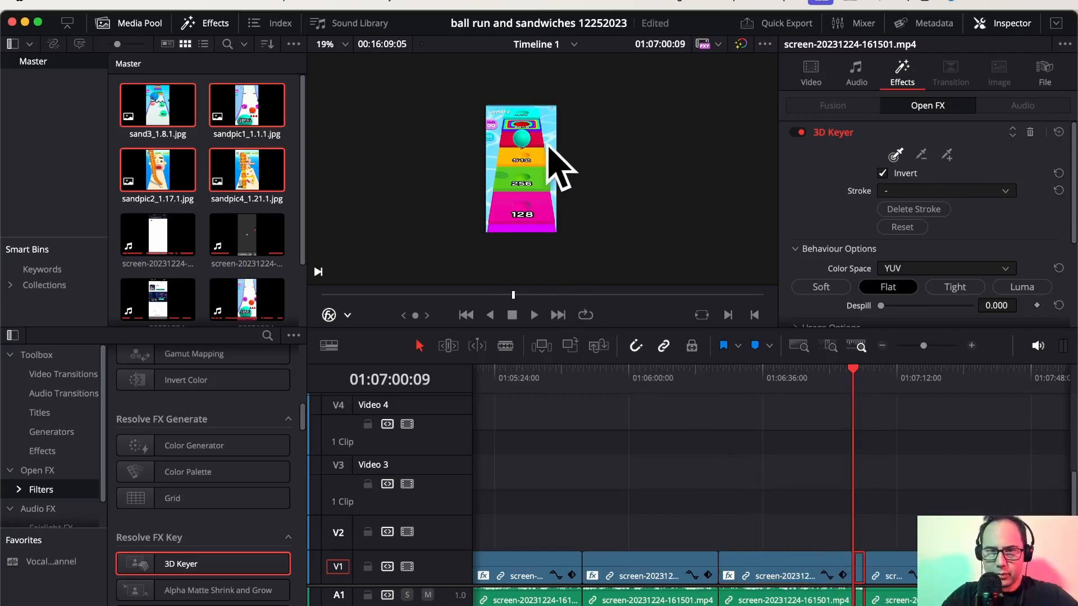
pyautogui.click(551, 119)
pyautogui.moveTo(551, 117); pyautogui.dragTo(551, 137)
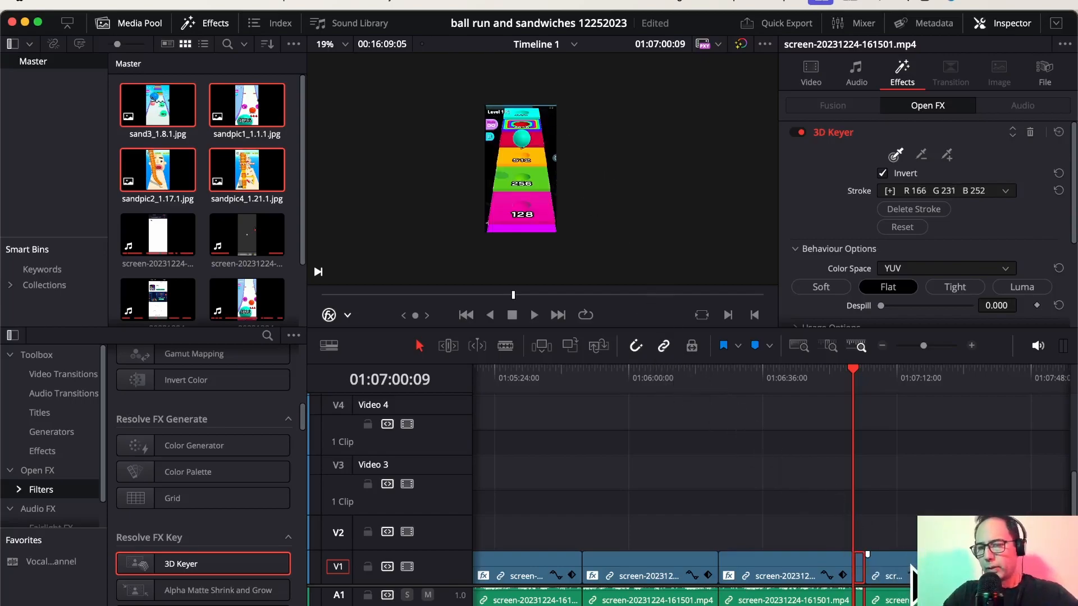
# - Sample the blue backgrounds of the first two sandwich clips with 3D Keyer, at 01:07:10:22 and 01:07:28:18
pyautogui.click(891, 373)
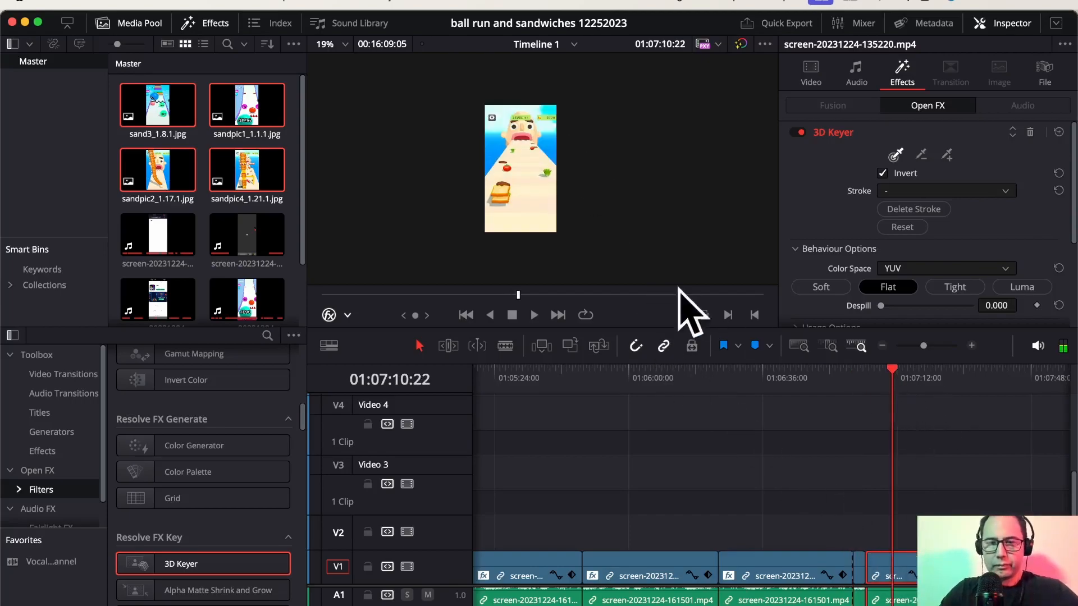
pyautogui.click(494, 148)
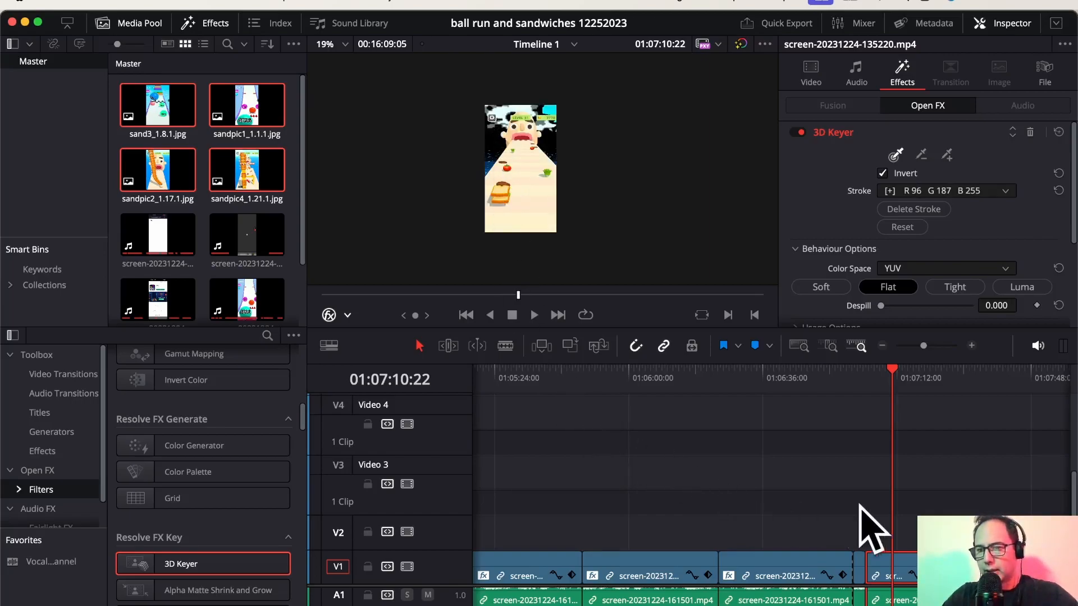
pyautogui.click(959, 371)
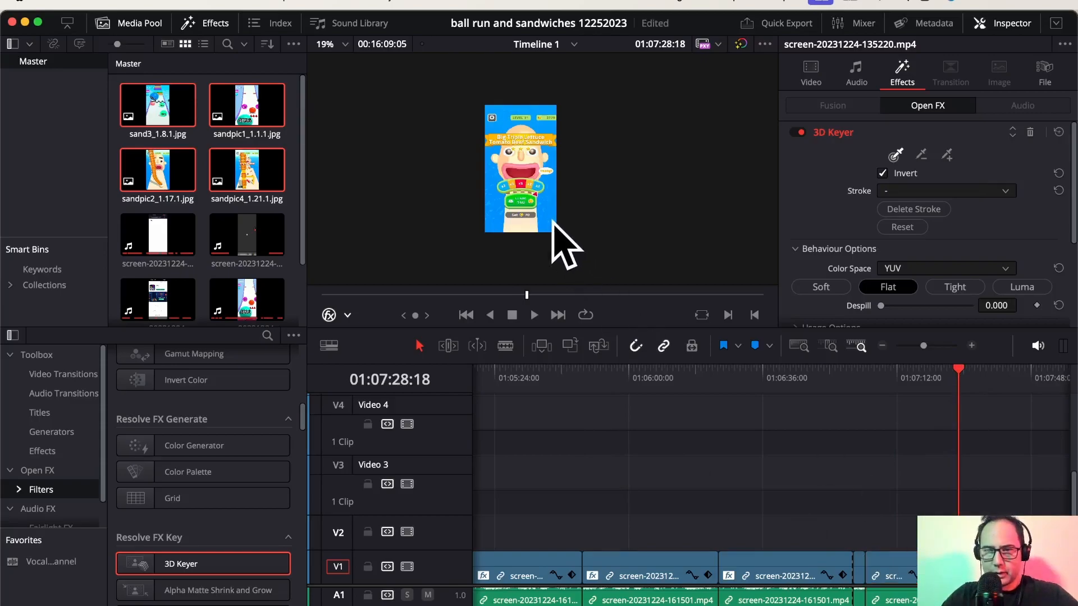
pyautogui.moveTo(553, 221); pyautogui.dragTo(553, 228)
# - Key out the blue background of the sandwich clip at 01:07:39:20 with 3D Keyer, sampling beside the track
pyautogui.hscroll(2, 811, 476)
pyautogui.hscroll(3, 808, 460)
pyautogui.click(798, 372)
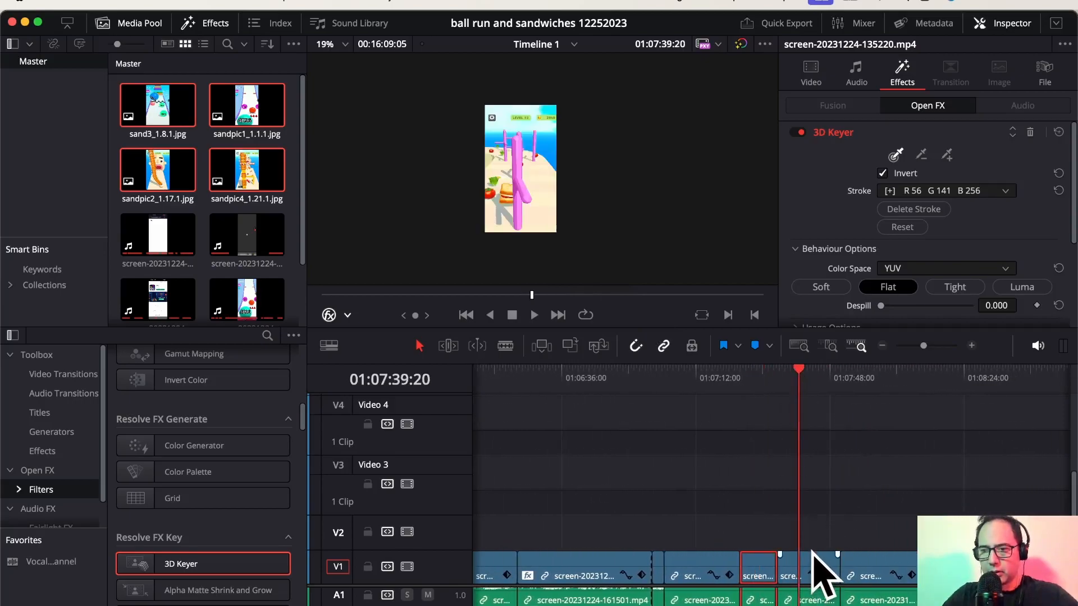
pyautogui.click(549, 143)
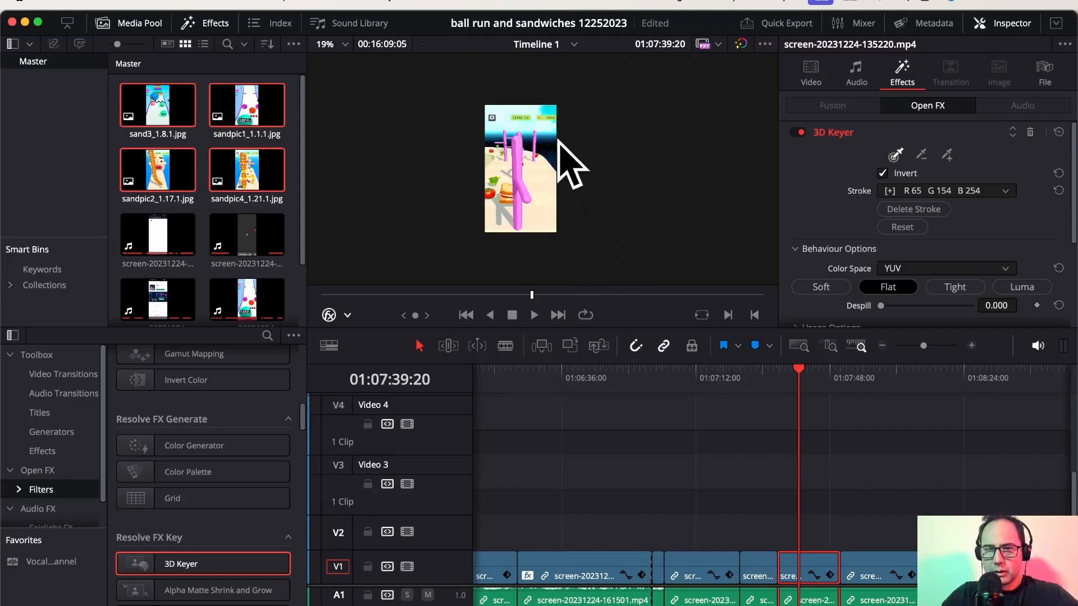
# - Sample the next sandwich clip's background with 3D Keyer at 01:07:56:17, stroking from beside the track up into the sky
pyautogui.click(861, 370)
pyautogui.click(897, 558)
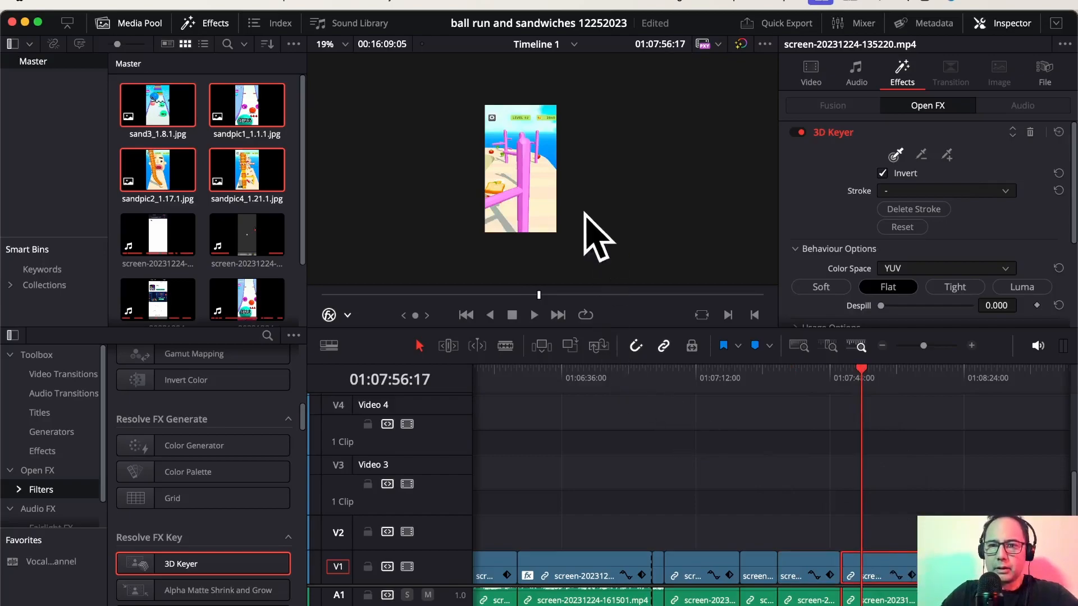
pyautogui.moveTo(550, 149); pyautogui.dragTo(545, 121)
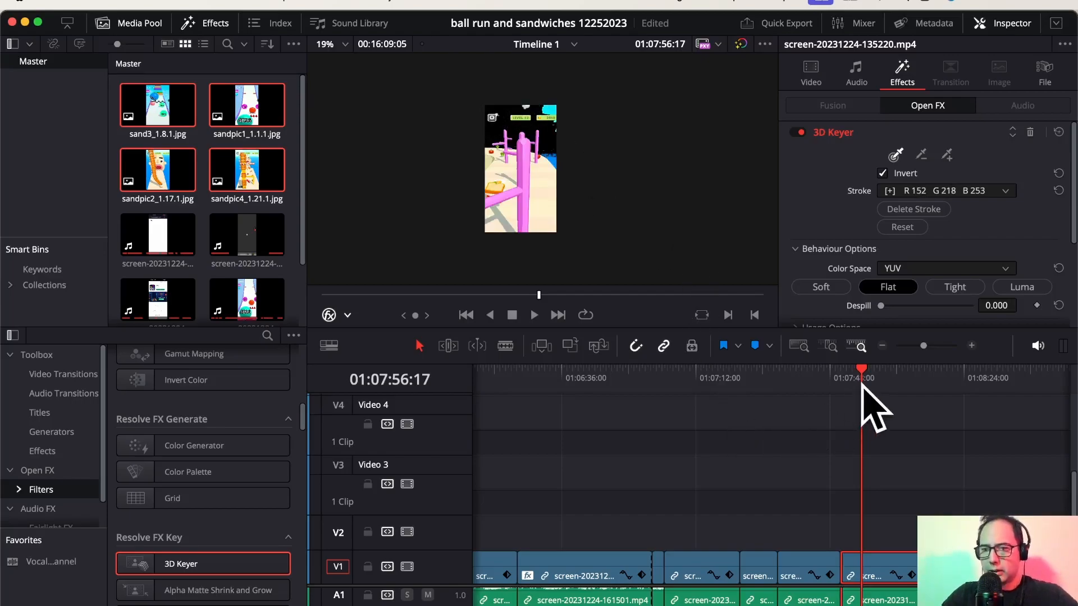
# - Key out the blue backgrounds of the sandwich clips at 01:08:23:07 and 01:08:53:09 with 3D Keyer strokes from beside the track up into the sky
pyautogui.moveTo(861, 370); pyautogui.dragTo(960, 376)
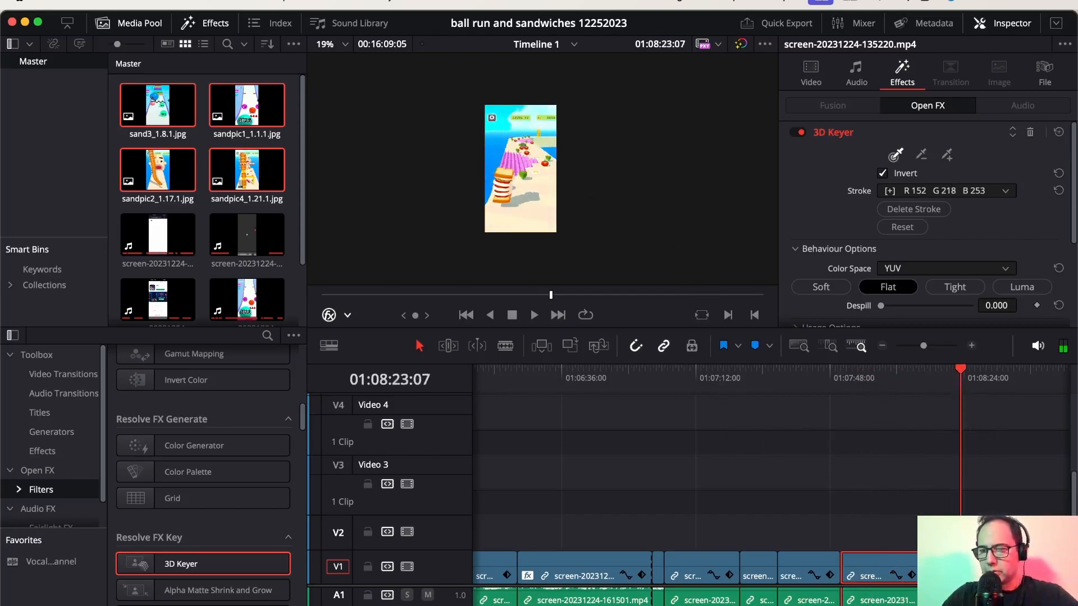
pyautogui.moveTo(489, 162)
pyautogui.mouseDown()
pyautogui.moveTo(497, 115)
pyautogui.moveTo(504, 128)
pyautogui.mouseUp()
pyautogui.hscroll(5, 646, 477)
pyautogui.hscroll(3, 680, 489)
pyautogui.click(744, 578)
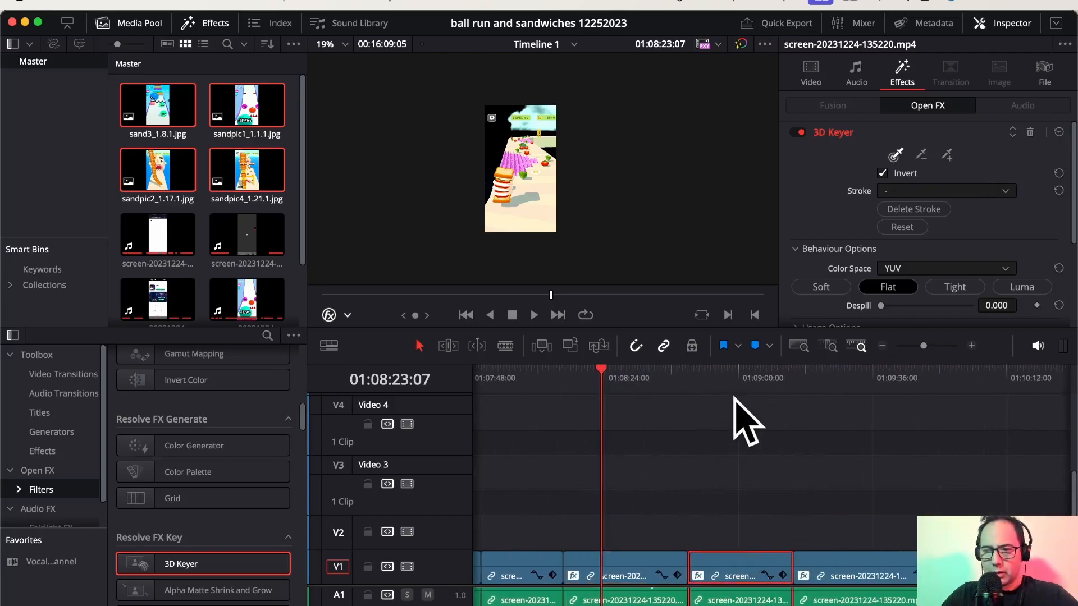
pyautogui.click(714, 373)
pyautogui.moveTo(548, 144); pyautogui.dragTo(540, 127)
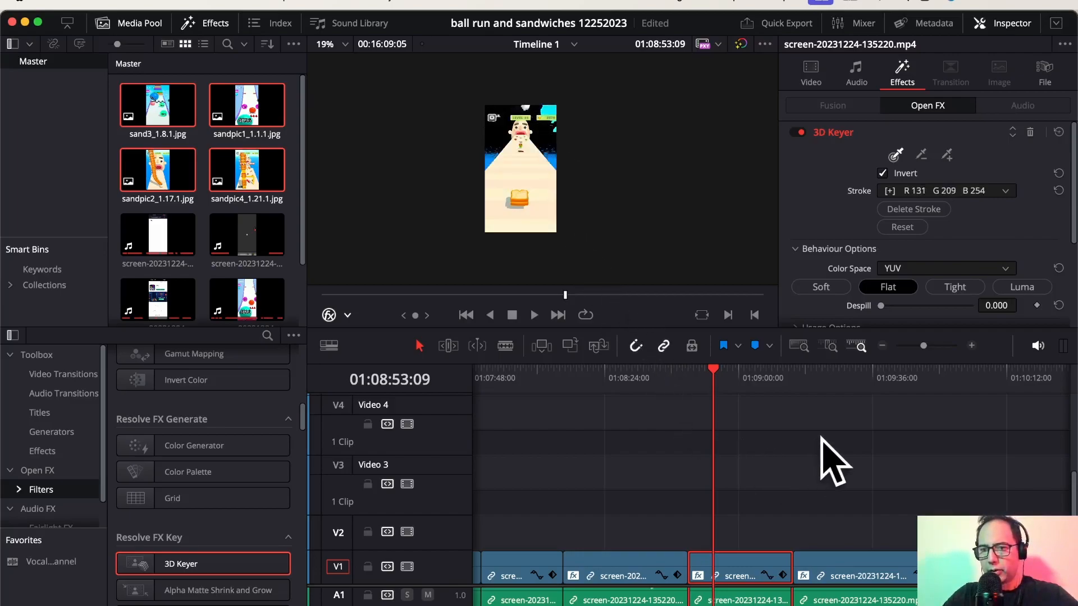
# - Sample the sea and sky with 3D Keyer on the next two sandwich clips, at 01:09:29:22 and 01:10:01:17
pyautogui.click(849, 370)
pyautogui.click(884, 581)
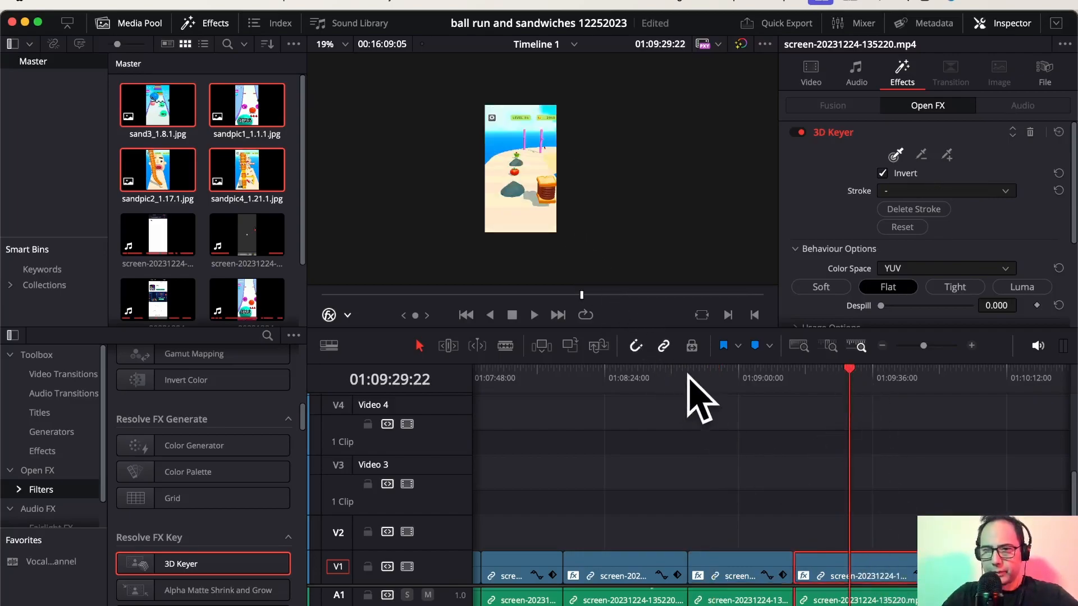
pyautogui.moveTo(506, 173)
pyautogui.mouseDown()
pyautogui.moveTo(494, 147)
pyautogui.moveTo(504, 120)
pyautogui.mouseUp()
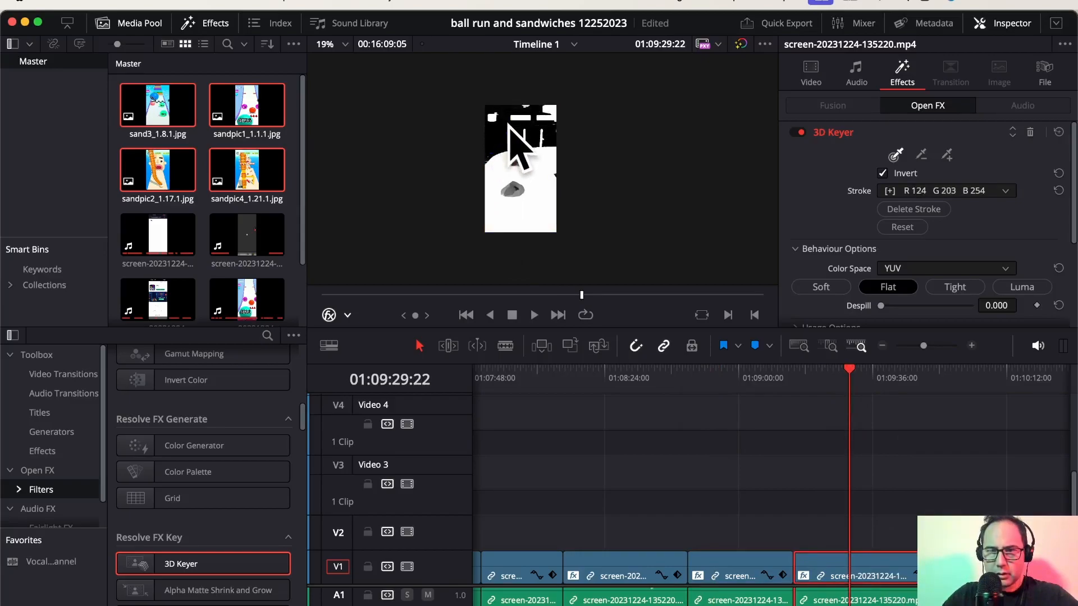
pyautogui.moveTo(849, 370); pyautogui.dragTo(967, 380)
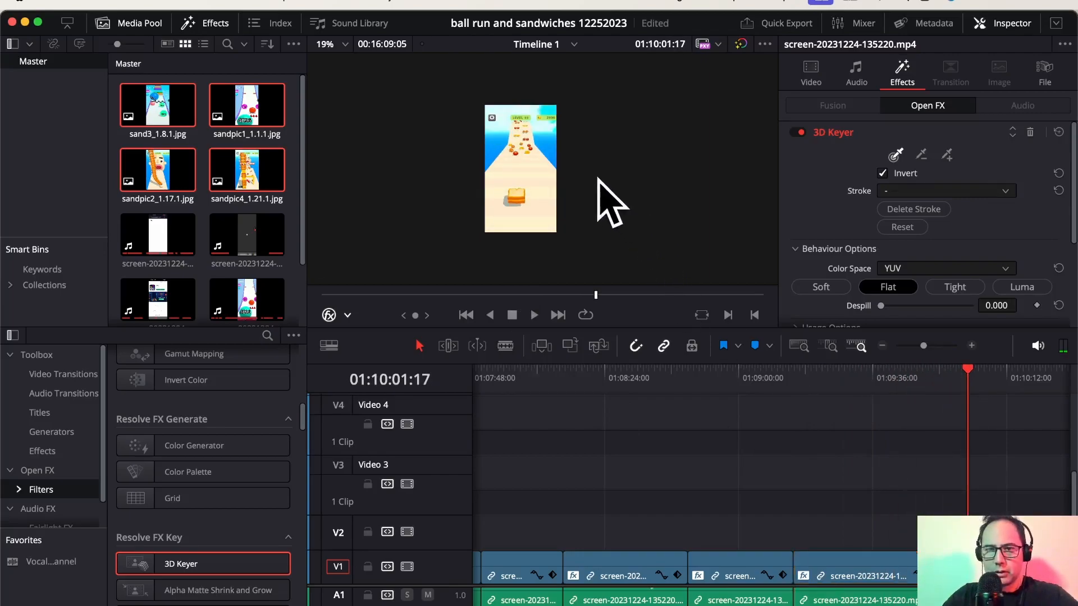
pyautogui.moveTo(497, 163); pyautogui.dragTo(504, 114)
# - Key out the background of the sandwich clip at 01:10:30:19, stroking 3D Keyer from beside the track up to the sky
pyautogui.hscroll(5, 614, 445)
pyautogui.moveTo(676, 371); pyautogui.dragTo(784, 373)
pyautogui.click(820, 578)
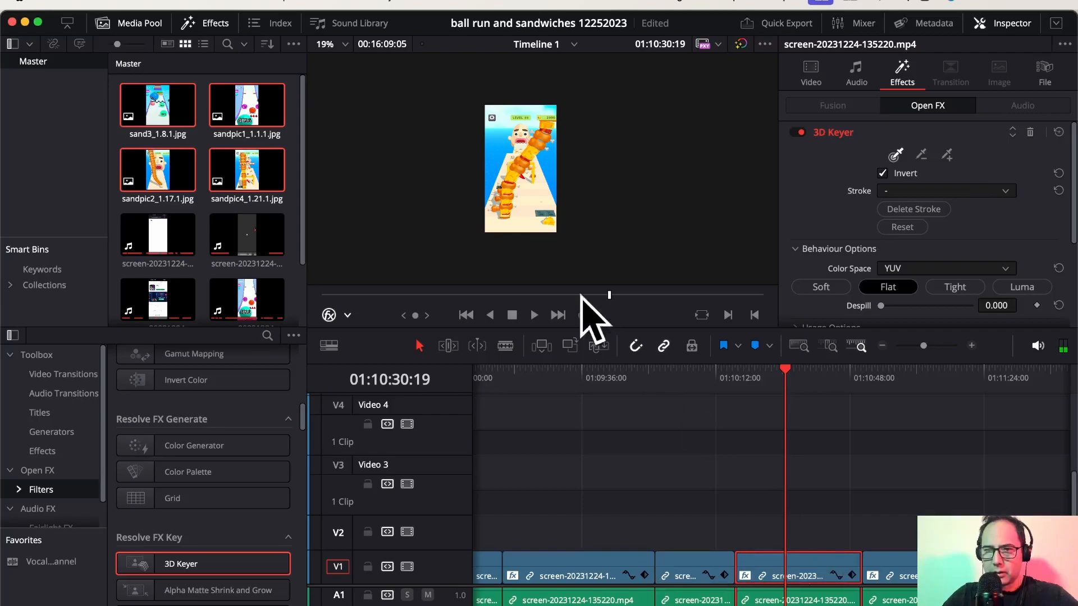
pyautogui.moveTo(497, 182)
pyautogui.mouseDown()
pyautogui.moveTo(494, 141)
pyautogui.moveTo(508, 115)
pyautogui.mouseUp()
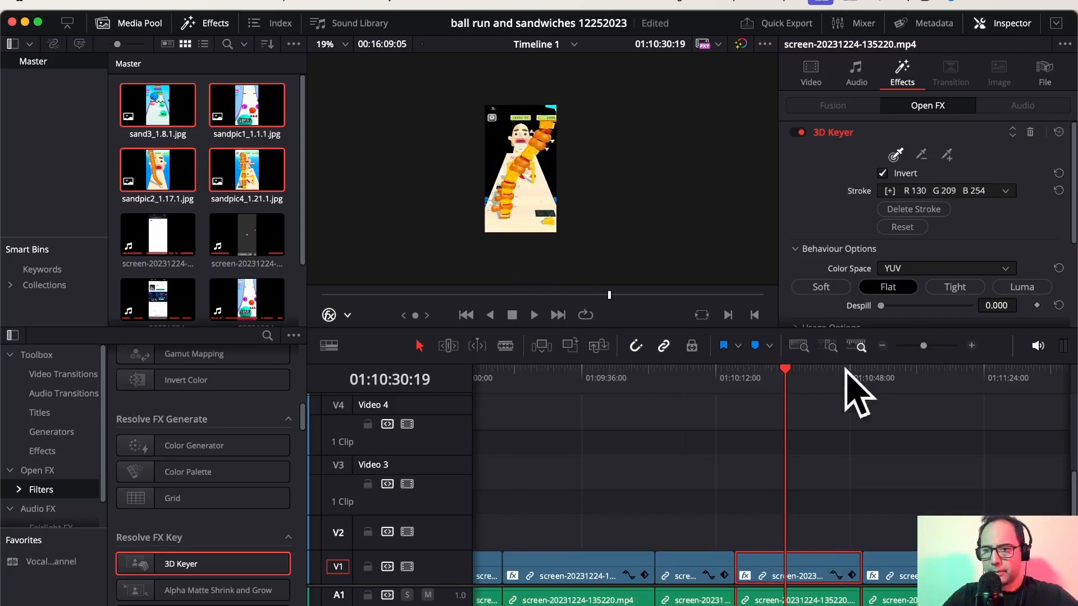
# - Key out the bright blue skies of the beach sandwich clips at 01:11:05:20 and 01:11:46:19 with 3D Keyer
pyautogui.hscroll(5, 806, 578)
pyautogui.click(785, 578)
pyautogui.click(745, 380)
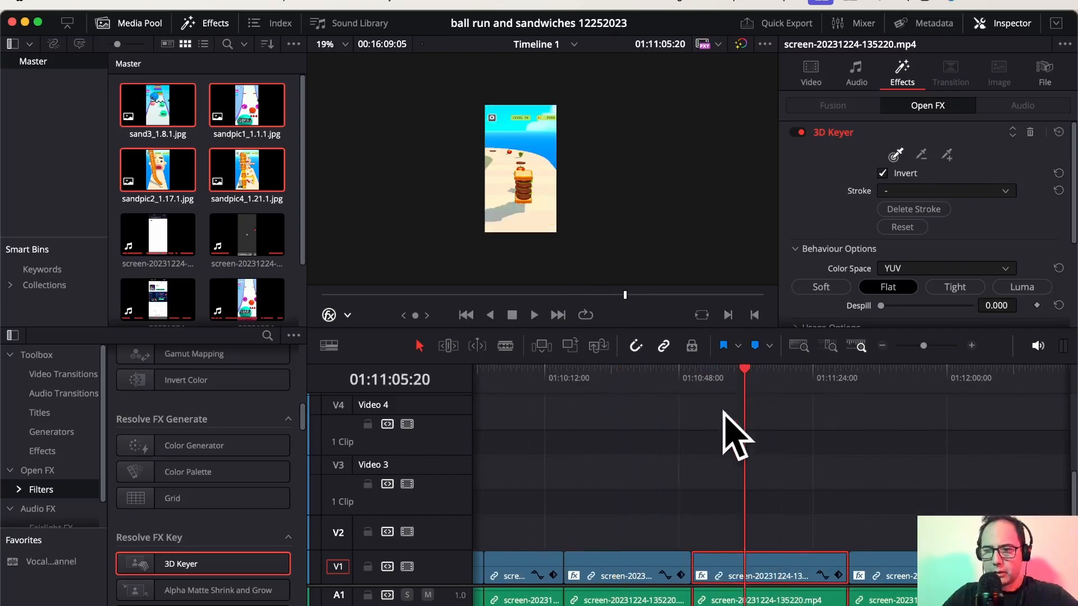
pyautogui.moveTo(548, 159)
pyautogui.mouseDown()
pyautogui.moveTo(544, 132)
pyautogui.moveTo(504, 120)
pyautogui.mouseUp()
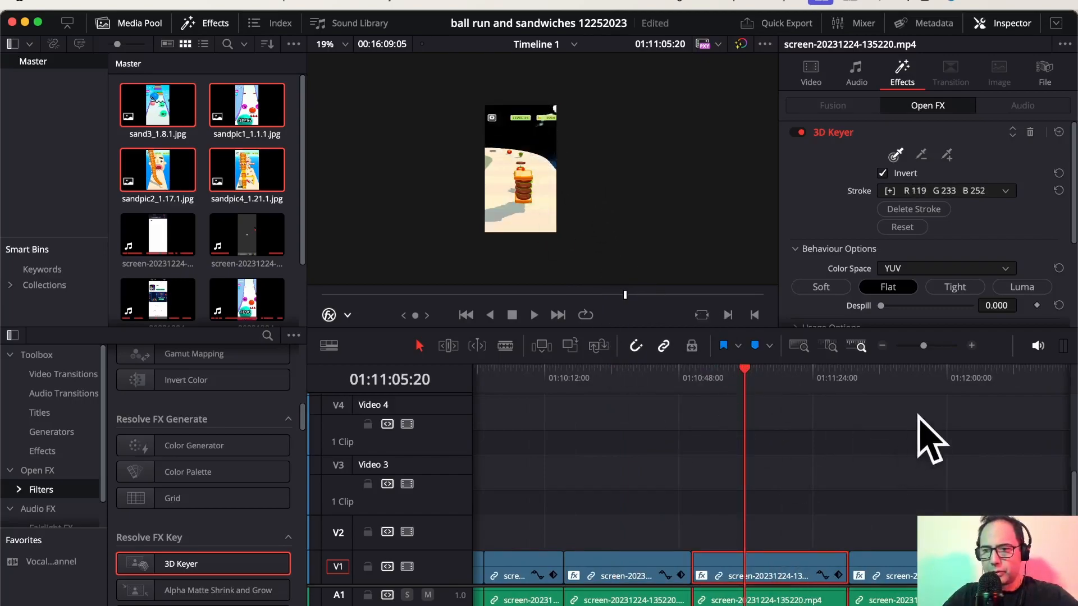
pyautogui.click(897, 370)
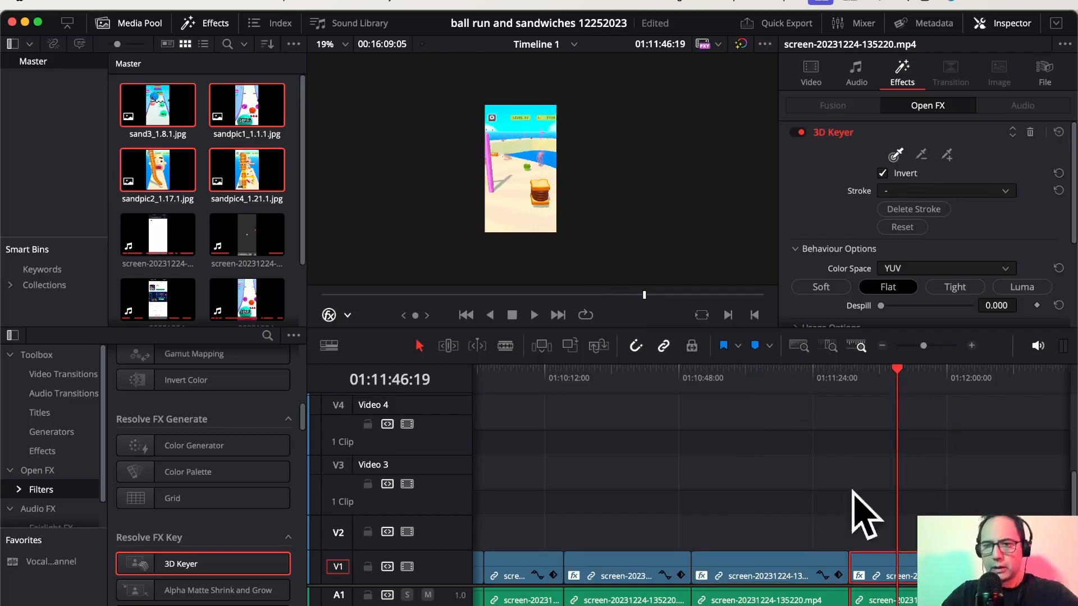
pyautogui.moveTo(509, 137); pyautogui.dragTo(505, 115)
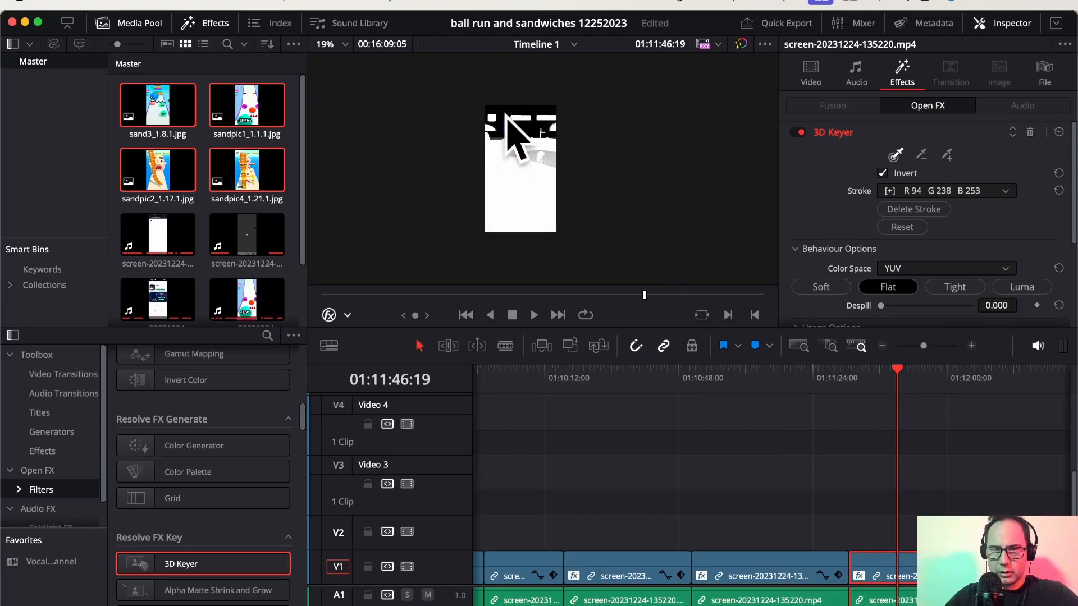
# - Sample the background of the short sandwich clip just before 01:12:36:00 with 3D Keyer, stroking beside the track
pyautogui.hscroll(5, 729, 393)
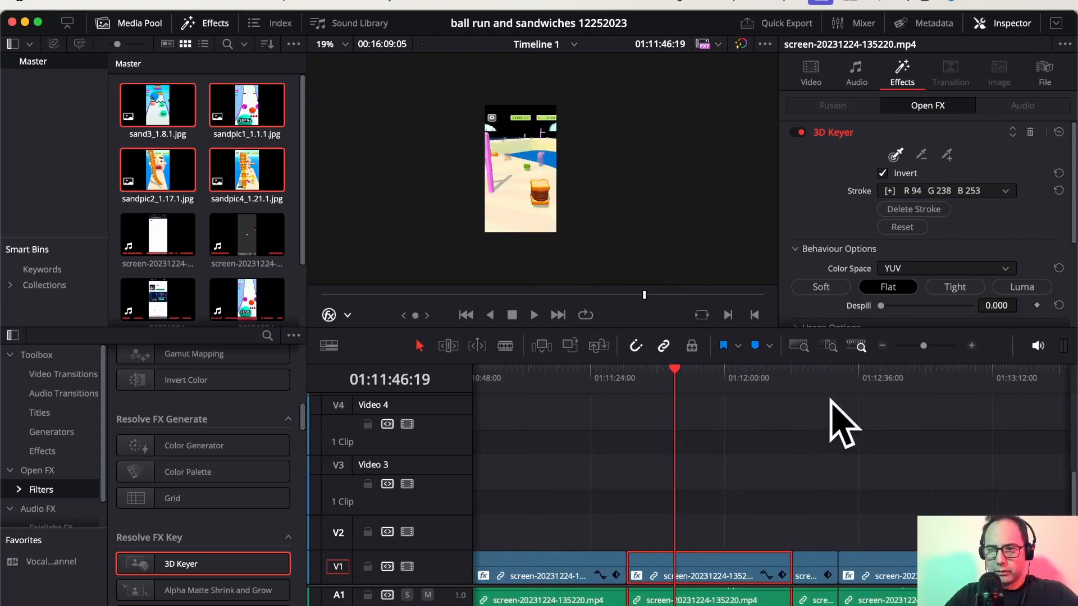
pyautogui.click(813, 388)
pyautogui.click(817, 566)
pyautogui.moveTo(492, 144)
pyautogui.mouseDown()
pyautogui.moveTo(503, 116)
pyautogui.moveTo(508, 141)
pyautogui.mouseUp()
# - Key out the background of the tall food stack clip at 01:12:42:08, sampling the sky beside the stack with 3D Keyer
pyautogui.hscroll(3, 591, 397)
pyautogui.click(801, 372)
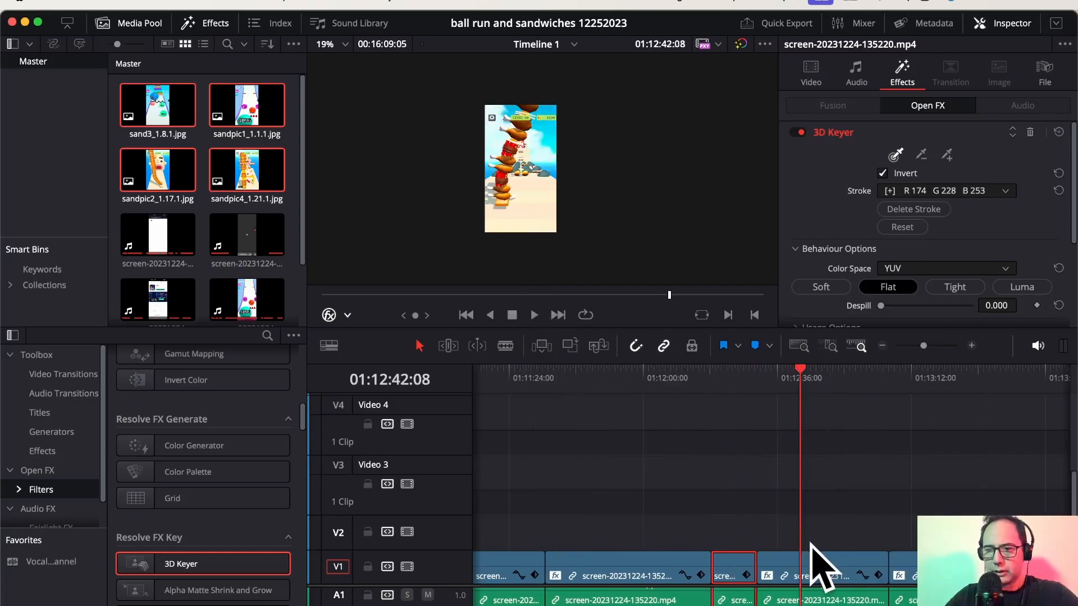
pyautogui.click(820, 567)
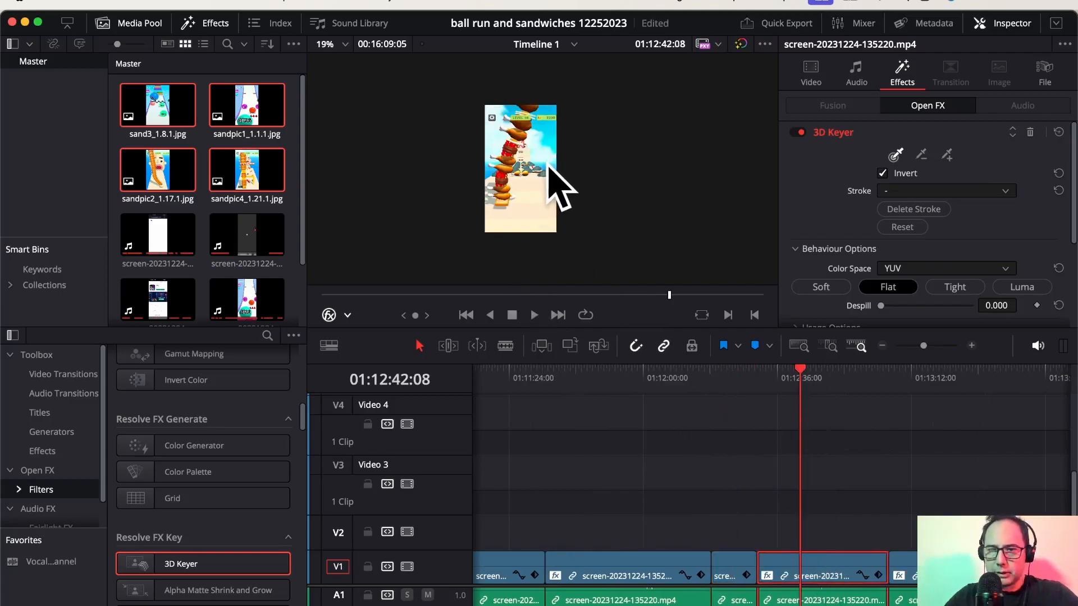
pyautogui.moveTo(552, 168); pyautogui.dragTo(543, 135)
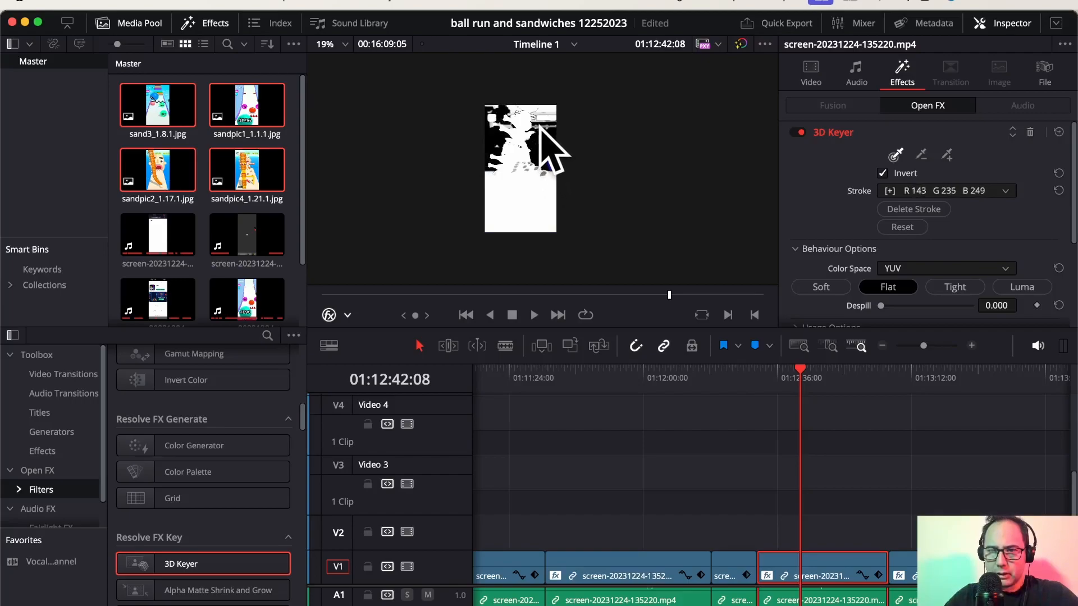
# - Key out the sky of the purple tentacle clip at 01:13:22:13 with a 3D Keyer stroke beginning beside the tentacles
pyautogui.hscroll(7, 817, 457)
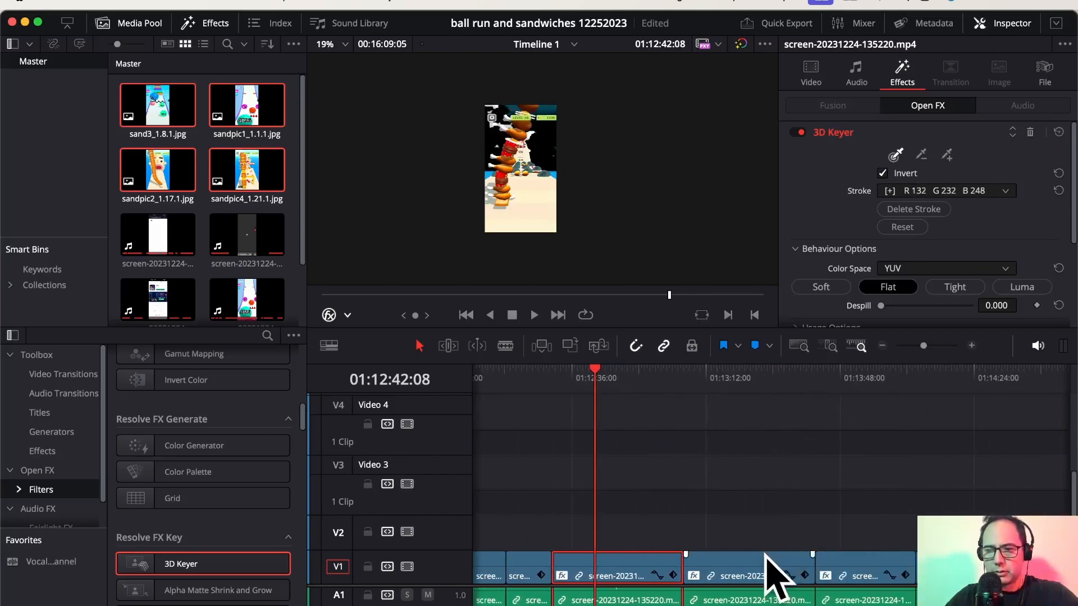
pyautogui.click(774, 573)
pyautogui.click(744, 375)
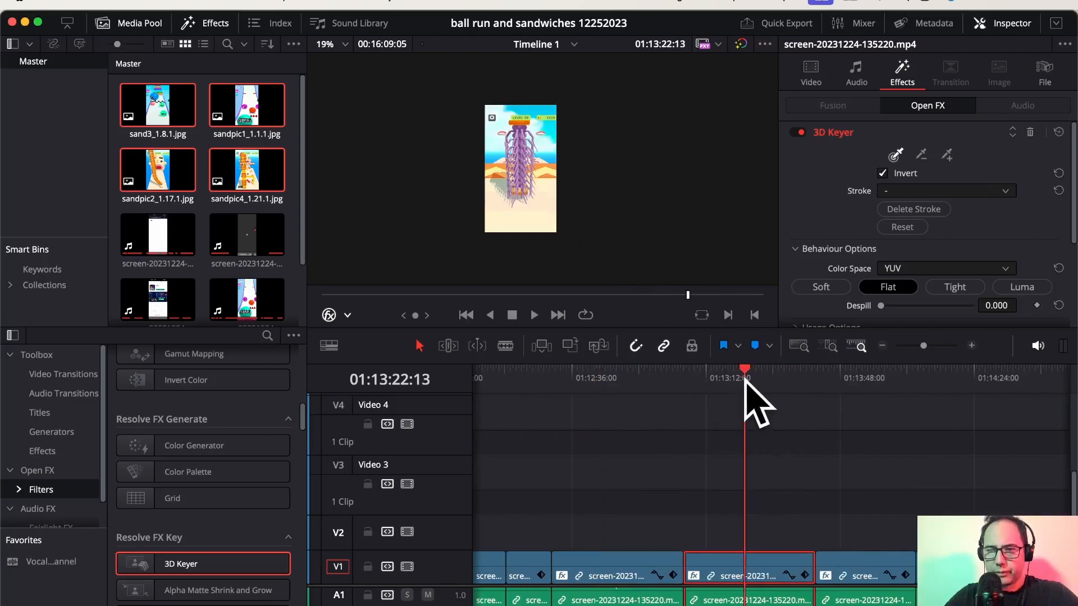
pyautogui.moveTo(495, 155)
pyautogui.mouseDown()
pyautogui.moveTo(517, 121)
pyautogui.moveTo(519, 157)
pyautogui.mouseUp()
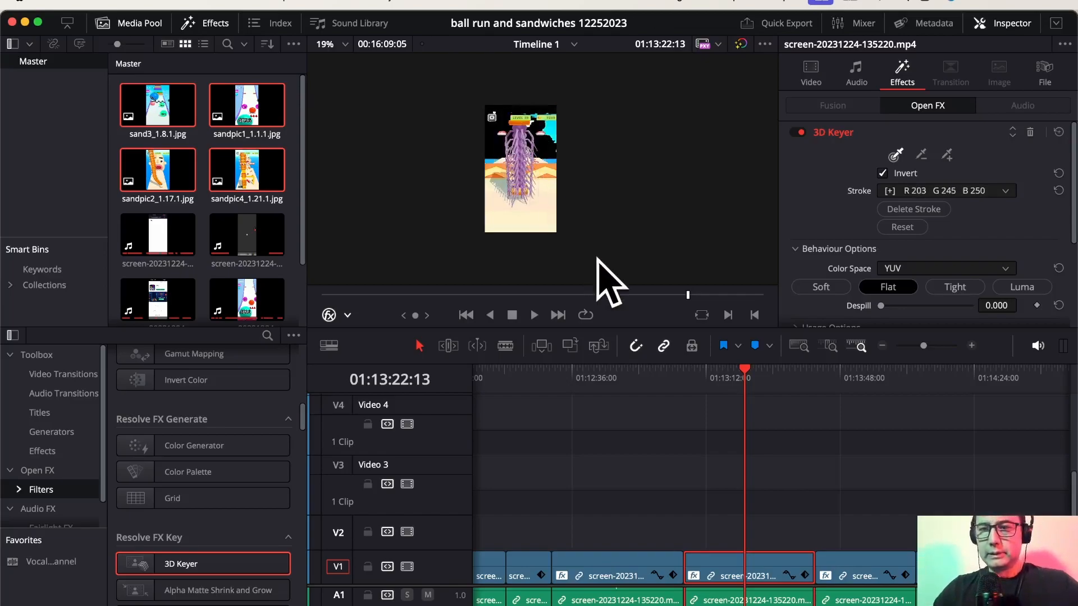
# - Key out the background at 01:13:50:21 with a 3D Keyer stroke arching over the face and down its other side
pyautogui.click(849, 373)
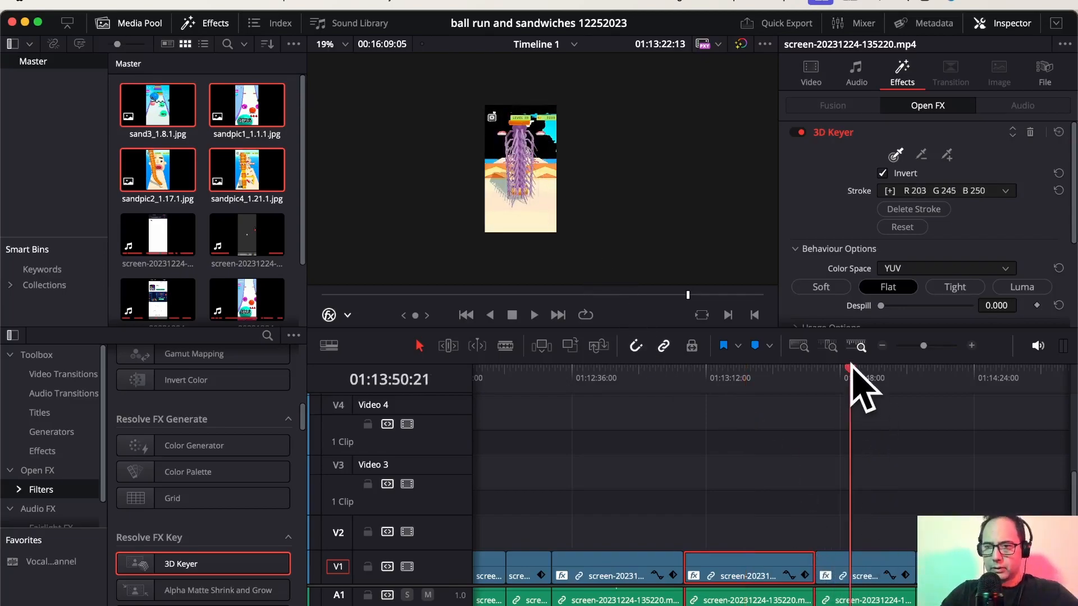
pyautogui.click(855, 570)
pyautogui.moveTo(493, 149); pyautogui.dragTo(508, 108)
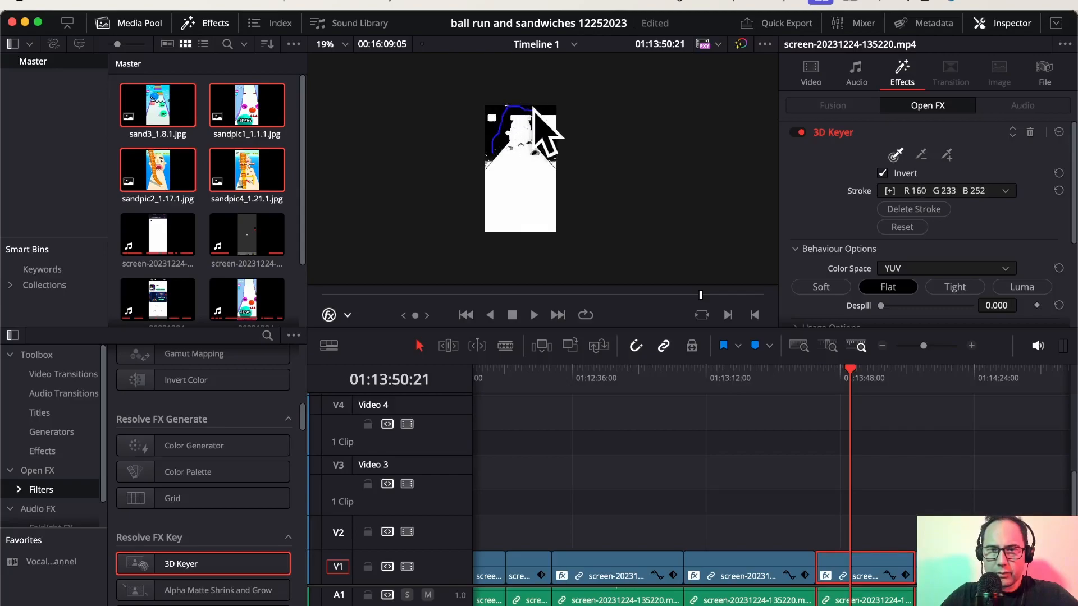
pyautogui.moveTo(537, 125); pyautogui.dragTo(542, 140)
# - Key out the background of the first screen-20231224-140613.mp4 clip at 01:14:13:11 with a 3D Keyer stroke from beside the track into the sky
pyautogui.hscroll(2, 729, 427)
pyautogui.hscroll(10, 884, 476)
pyautogui.click(718, 575)
pyautogui.click(704, 370)
pyautogui.moveTo(491, 153); pyautogui.dragTo(508, 110)
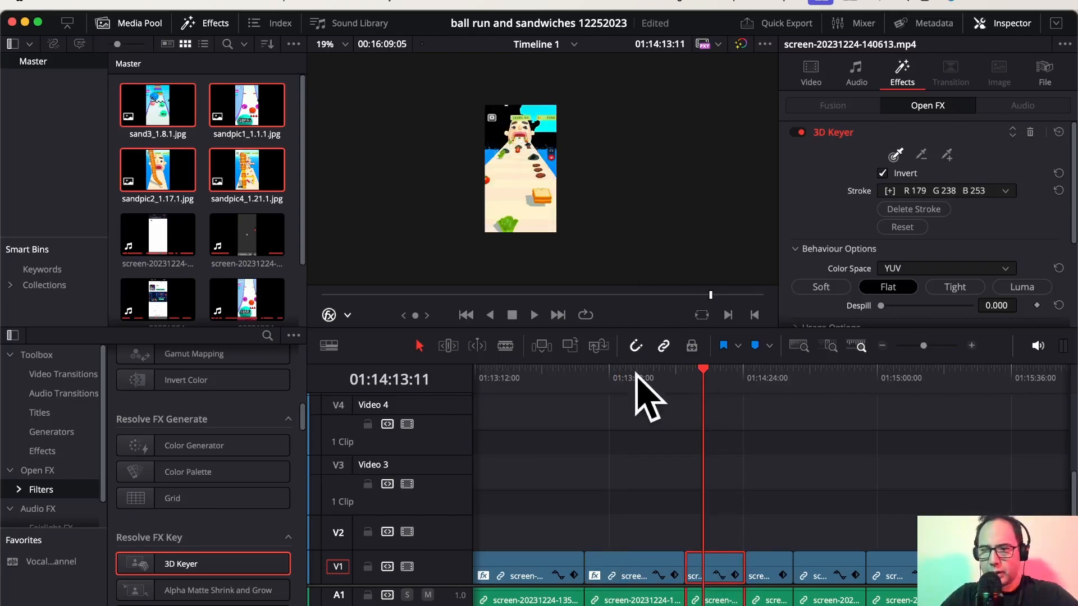
# - Key out the background of the clip at 01:14:29:08, stroking 3D Keyer up from beside the track and over the face
pyautogui.click(762, 372)
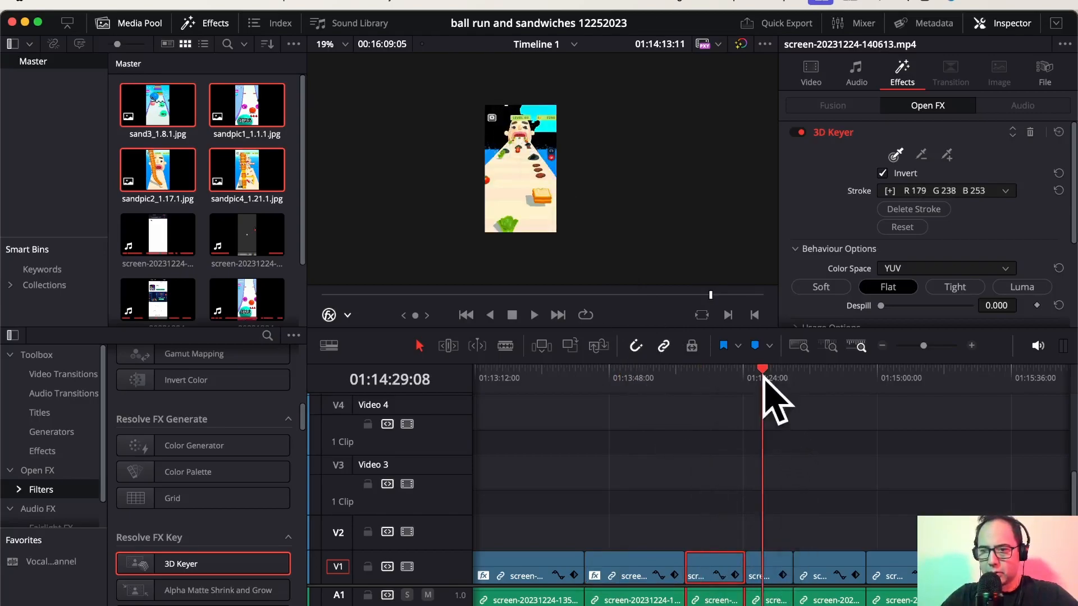
pyautogui.click(756, 564)
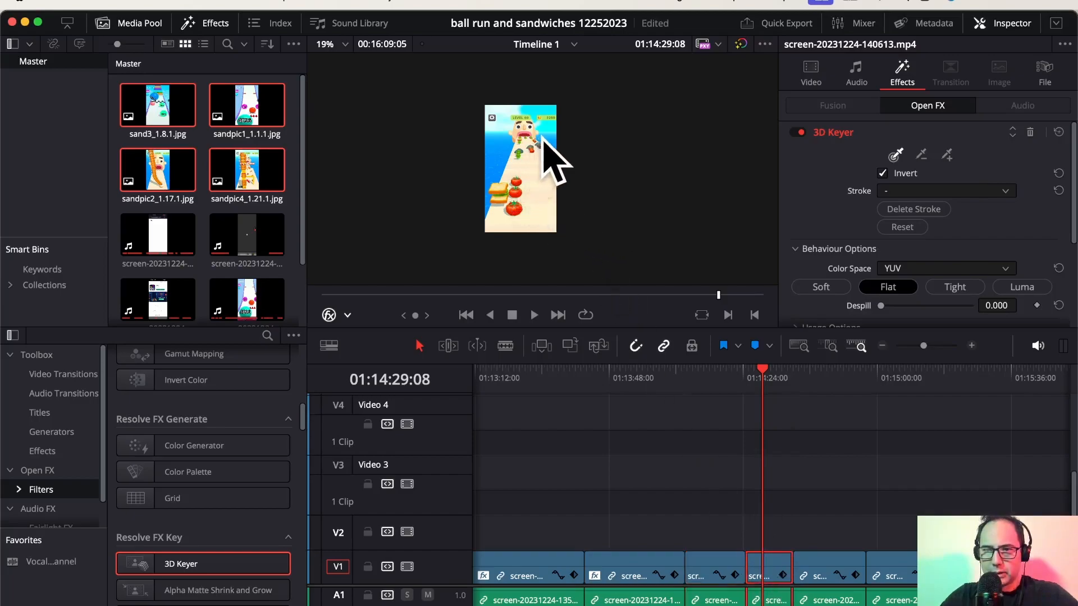
pyautogui.moveTo(493, 147); pyautogui.dragTo(509, 106)
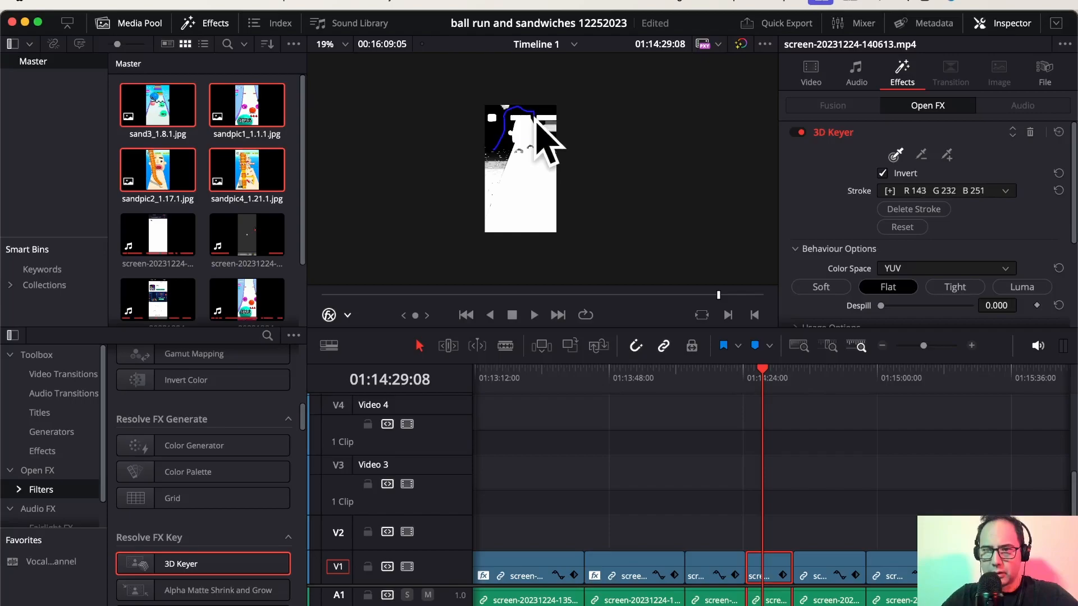
pyautogui.moveTo(536, 119); pyautogui.dragTo(538, 124)
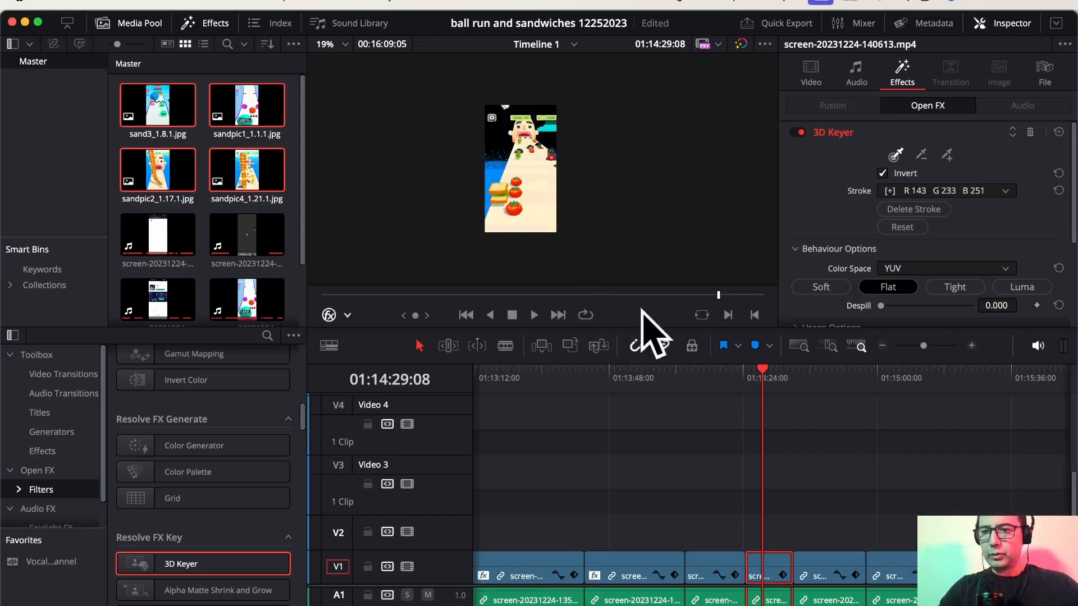
# - Key out the background of the screen-20231224-140945.mp4 clip at 01:14:45:01 with a 3D Keyer stroke around the face
pyautogui.click(821, 372)
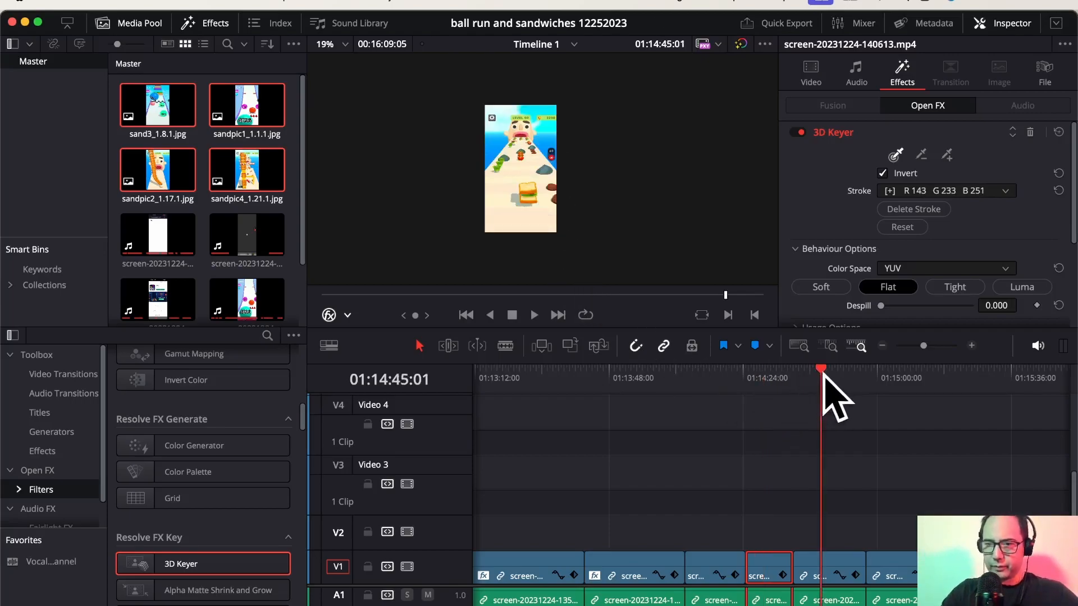
pyautogui.click(843, 558)
pyautogui.moveTo(490, 139); pyautogui.dragTo(525, 108)
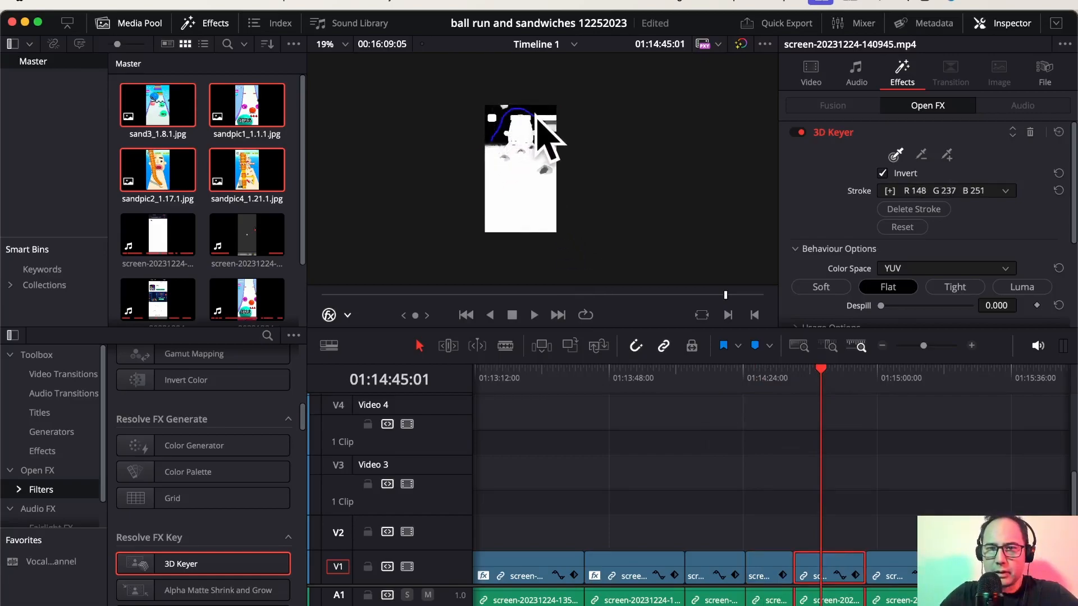
pyautogui.moveTo(542, 138); pyautogui.dragTo(541, 140)
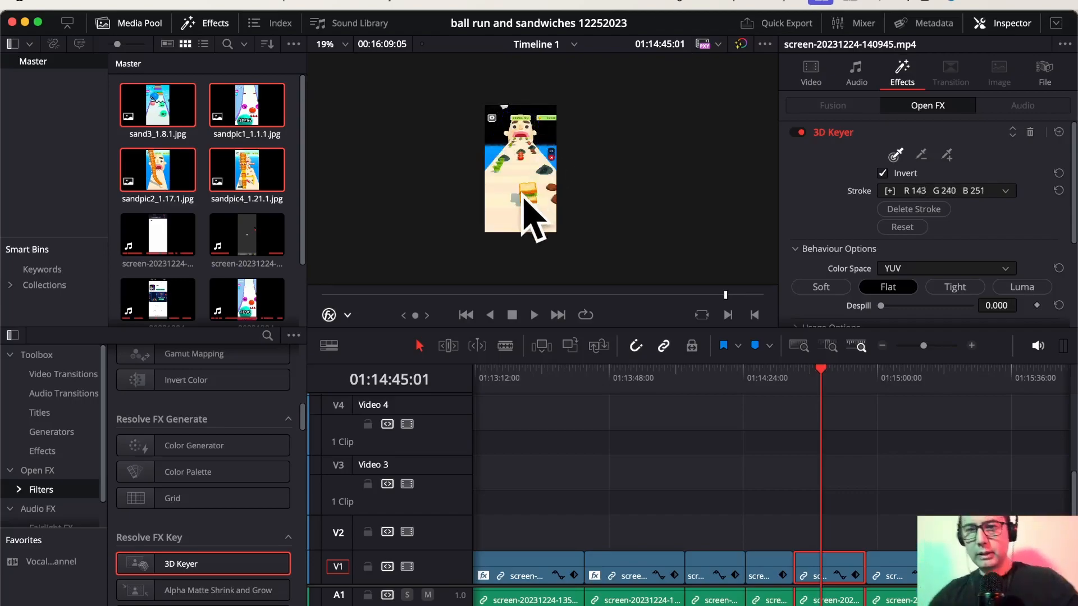
# - Key out the blue background of the large open-mouthed face clip at 01:15:10:03, sampling beside the face with 3D Keyer
pyautogui.click(913, 386)
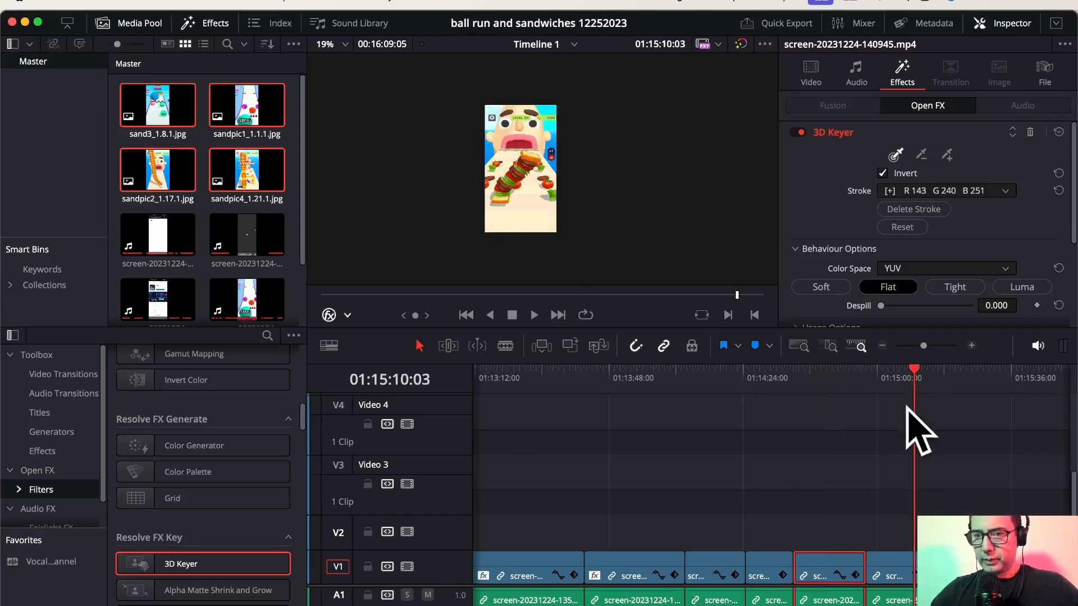
pyautogui.click(891, 568)
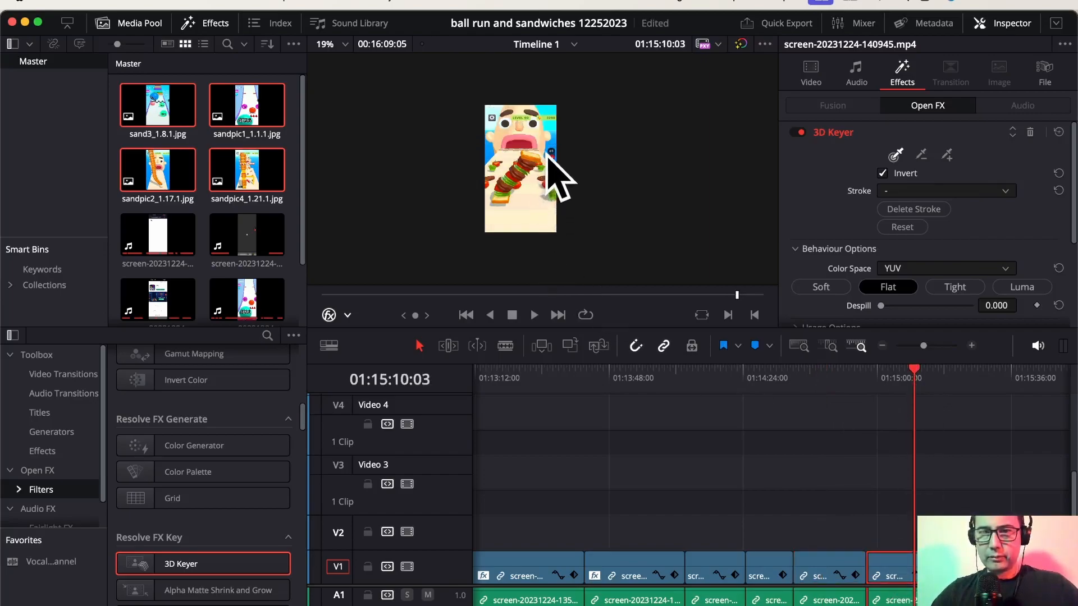
pyautogui.click(551, 144)
pyautogui.moveTo(552, 136); pyautogui.dragTo(551, 126)
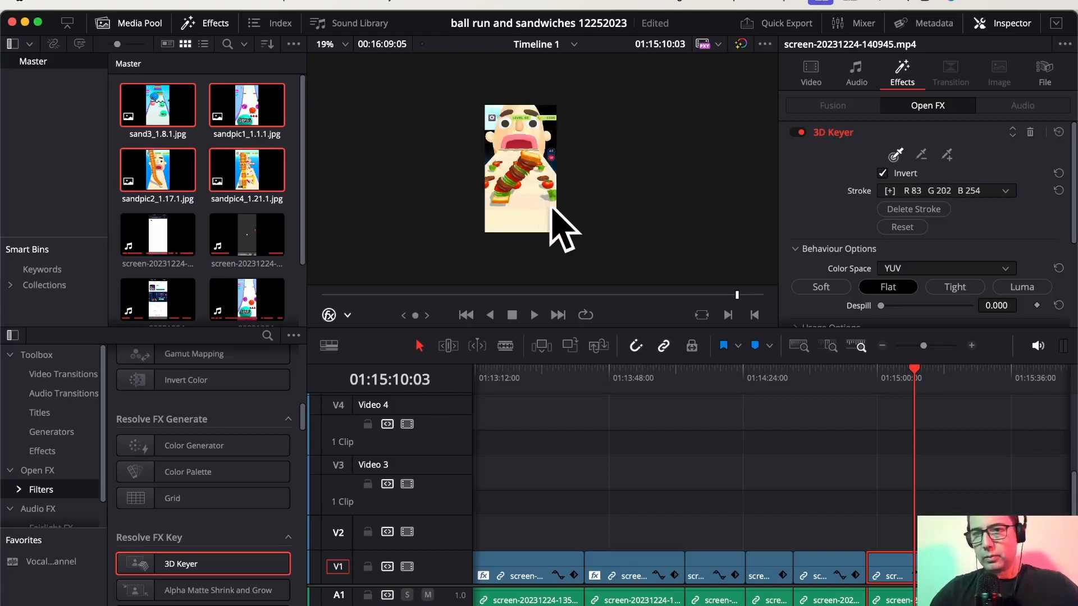
# - Sample the solid blue background above the face at 01:15:18:03 with 3D Keyer
pyautogui.click(990, 370)
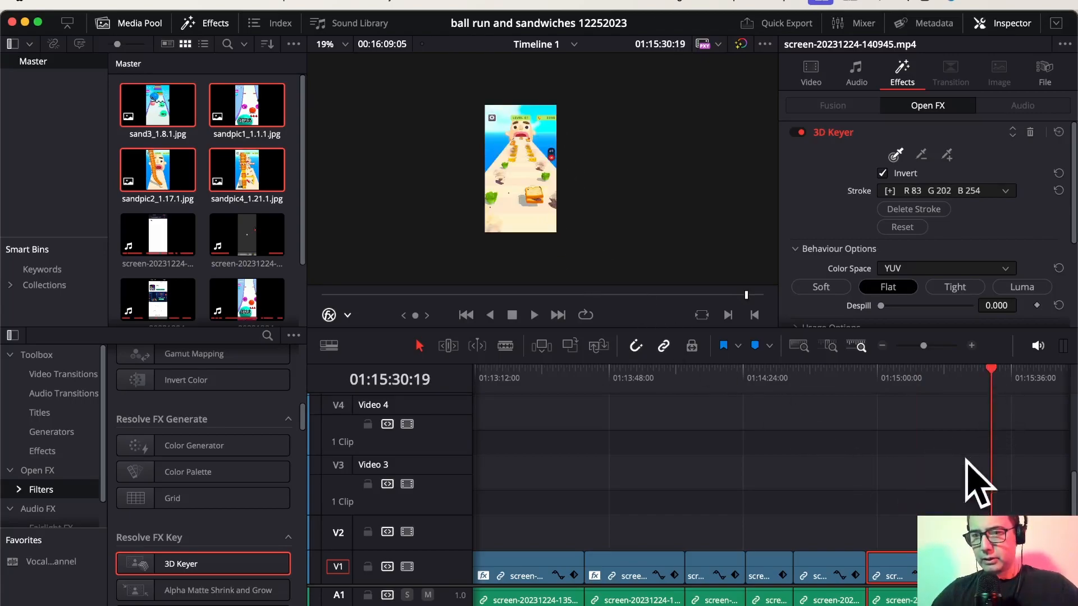
pyautogui.click(944, 371)
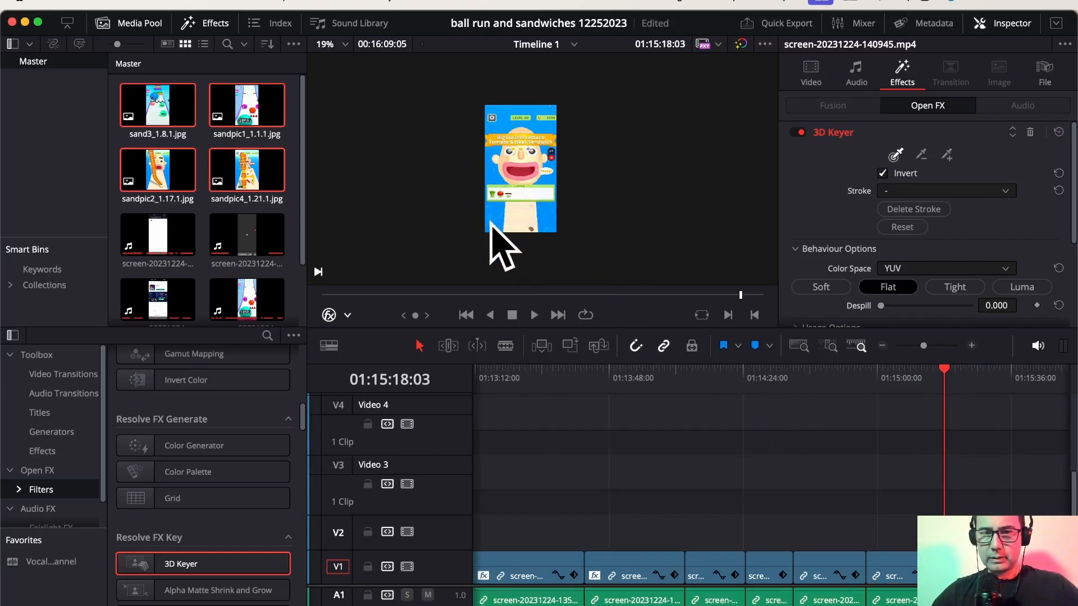
pyautogui.click(502, 110)
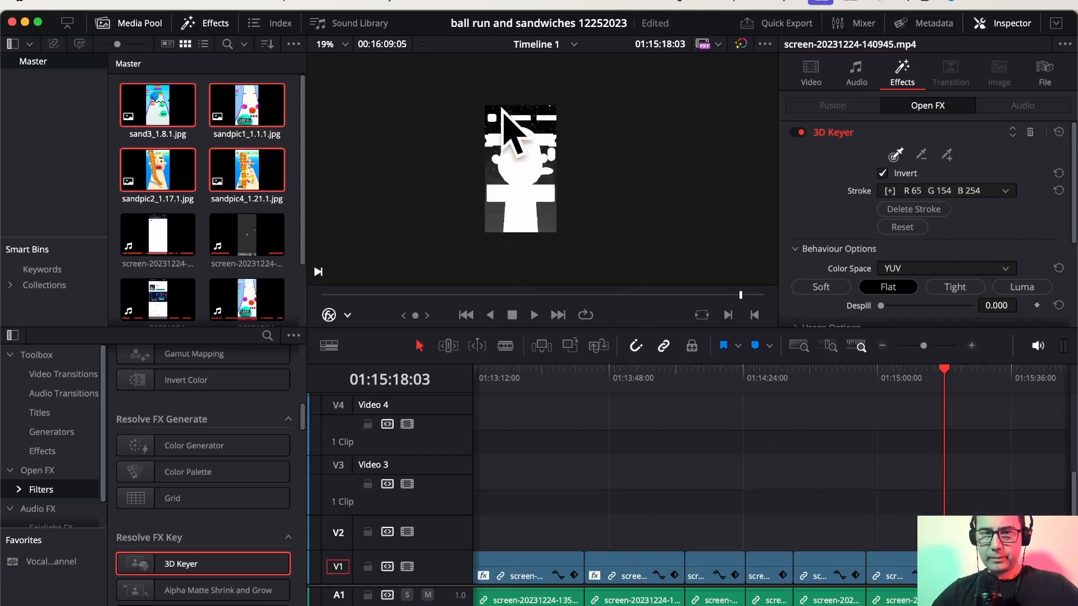
# - Key out the background of the clip at 01:15:30:06 with a 3D Keyer stroke running from beside the track across the face
pyautogui.click(989, 371)
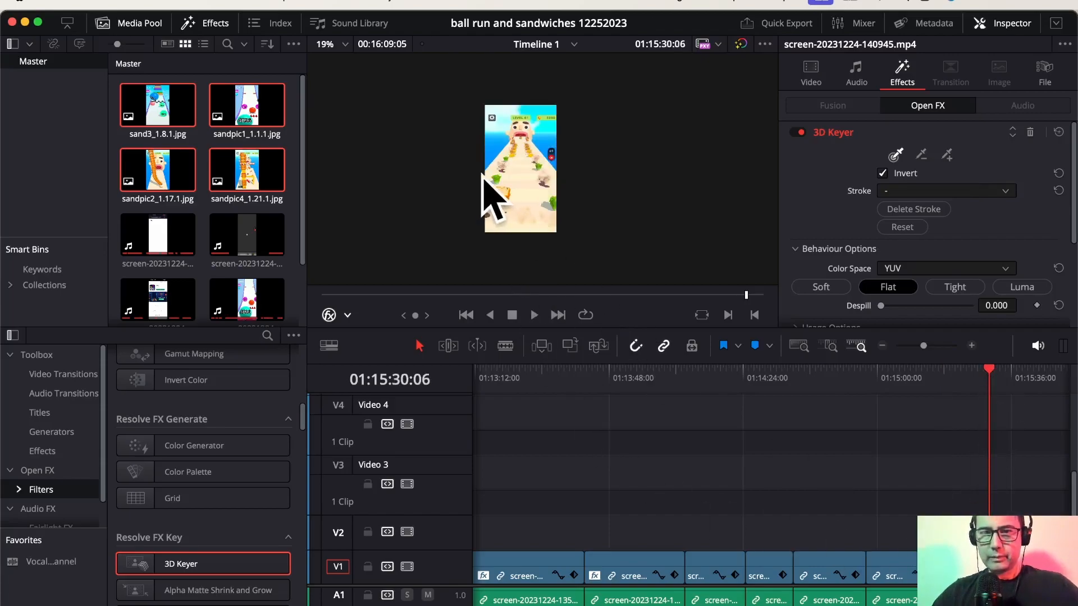
pyautogui.moveTo(492, 149)
pyautogui.mouseDown()
pyautogui.moveTo(504, 109)
pyautogui.moveTo(523, 105)
pyautogui.moveTo(538, 119)
pyautogui.mouseUp()
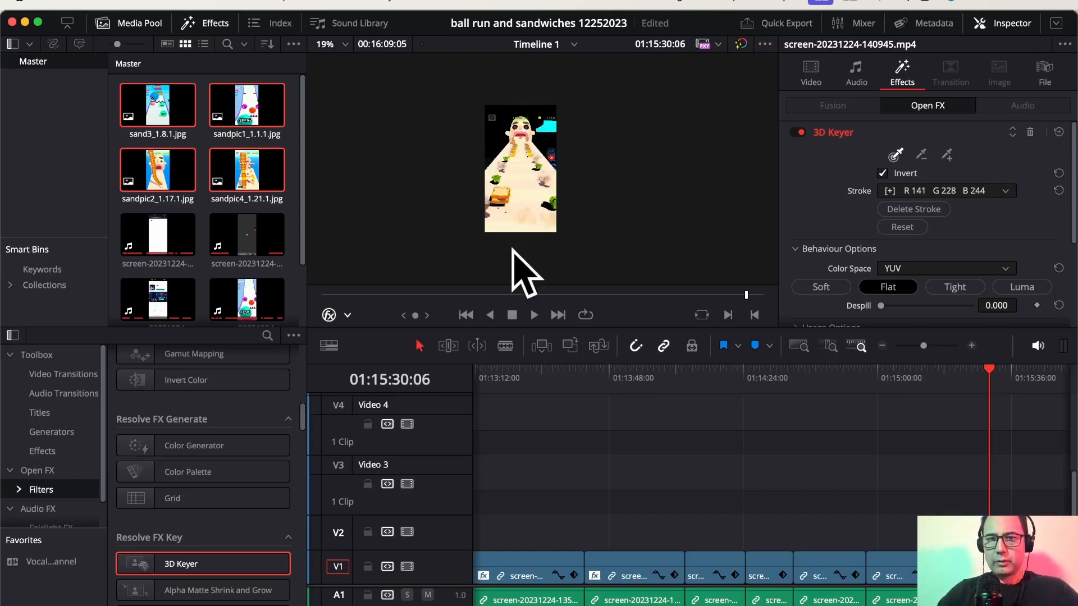
pyautogui.hscroll(3, 512, 251)
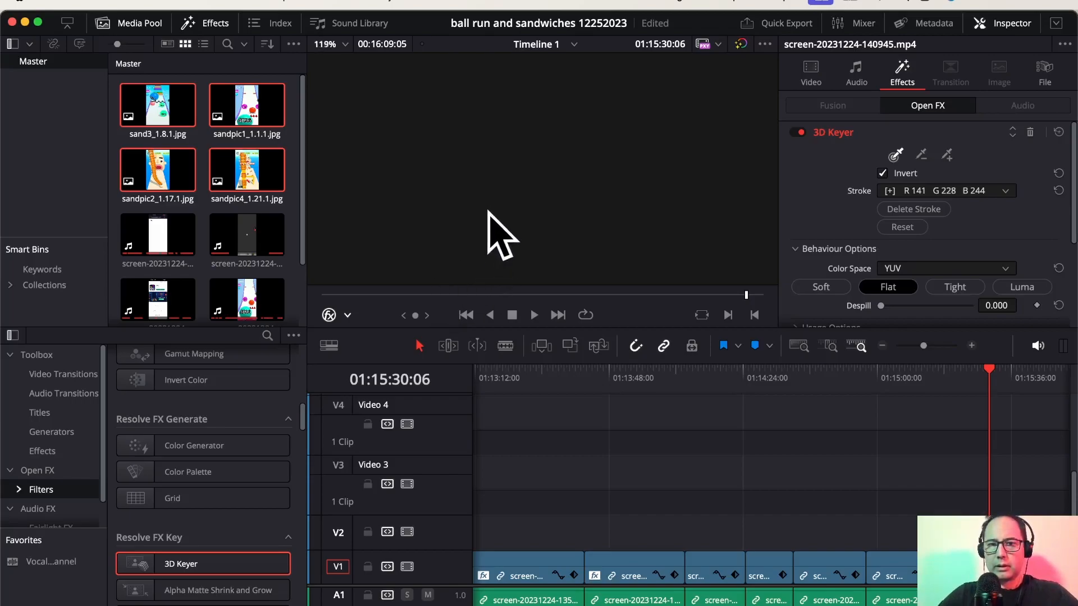
pyautogui.moveTo(746, 295)
pyautogui.mouseDown()
pyautogui.moveTo(719, 292)
pyautogui.moveTo(752, 295)
pyautogui.mouseUp()
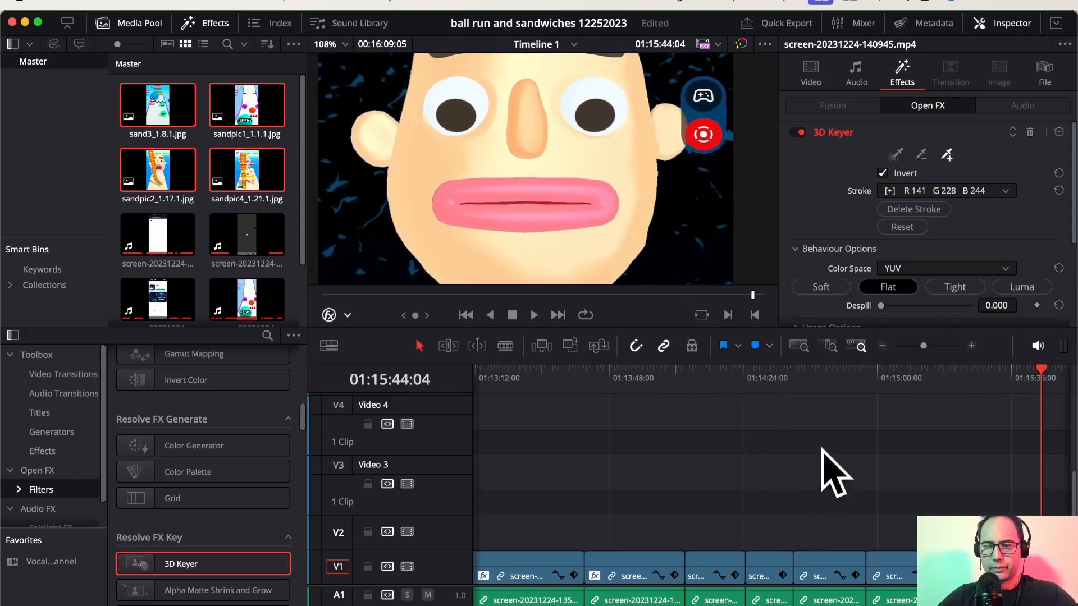
# - Key out the solid blue background of the last clip at 01:16:01:11, sampling beside the face with 3D Keyer
pyautogui.hscroll(10, 831, 471)
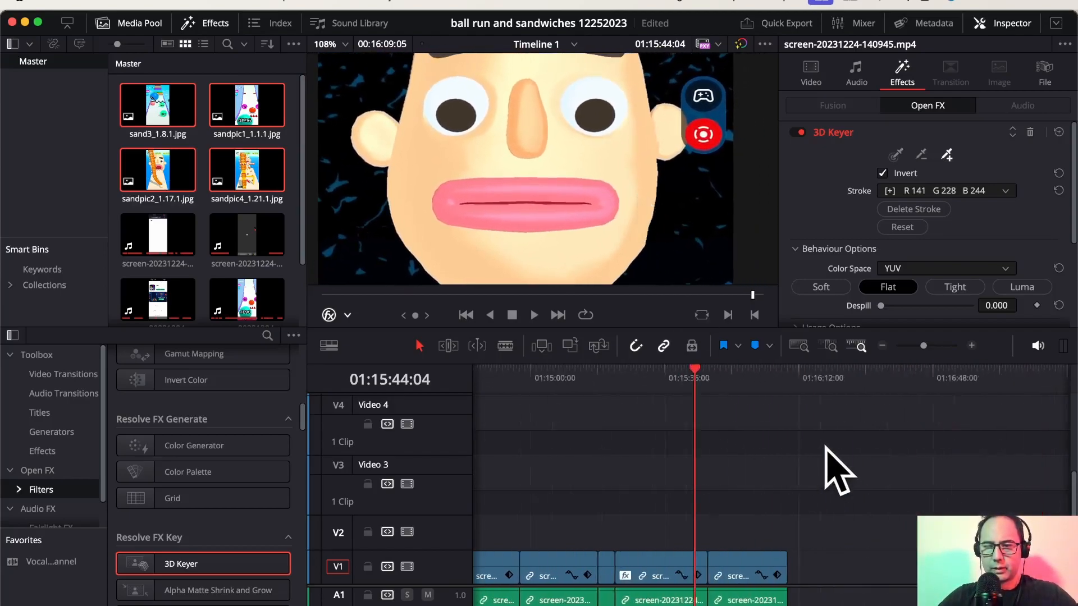
pyautogui.click(652, 576)
pyautogui.click(661, 372)
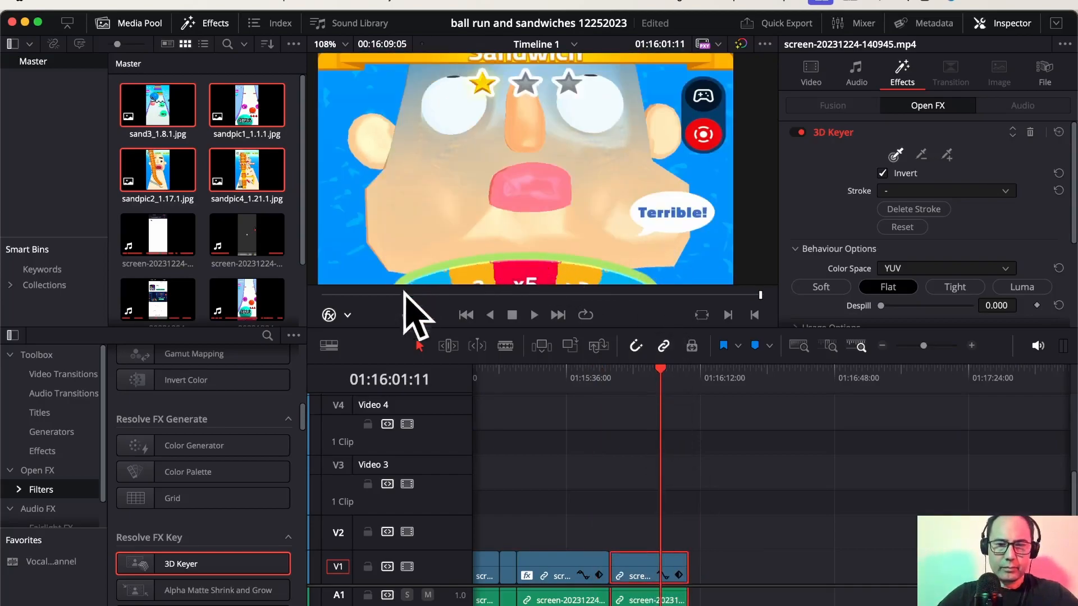
pyautogui.moveTo(360, 205); pyautogui.dragTo(353, 187)
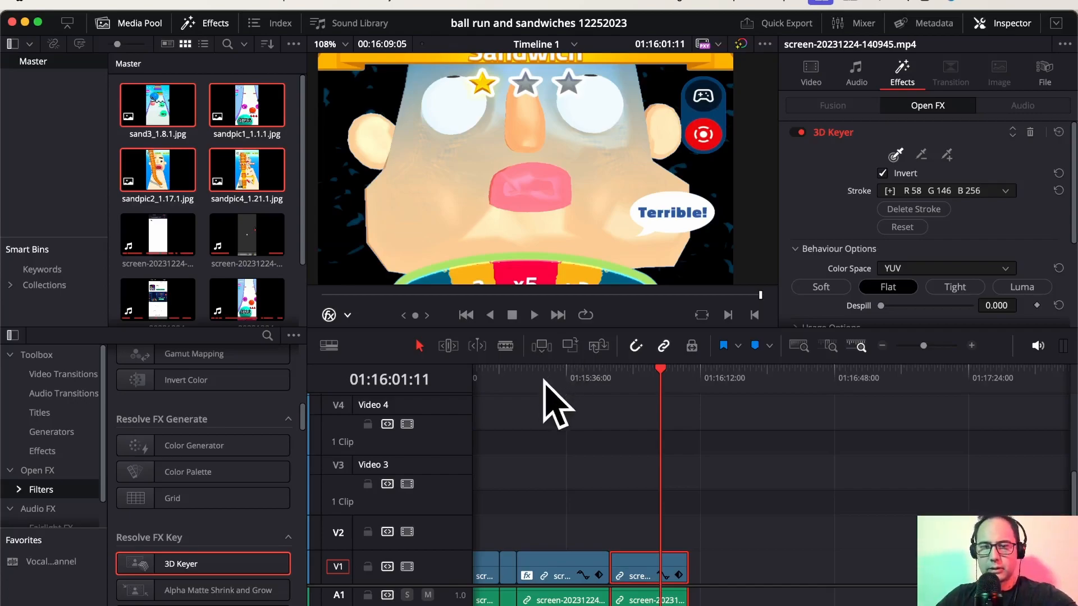
pyautogui.scroll(-3, 596, 159)
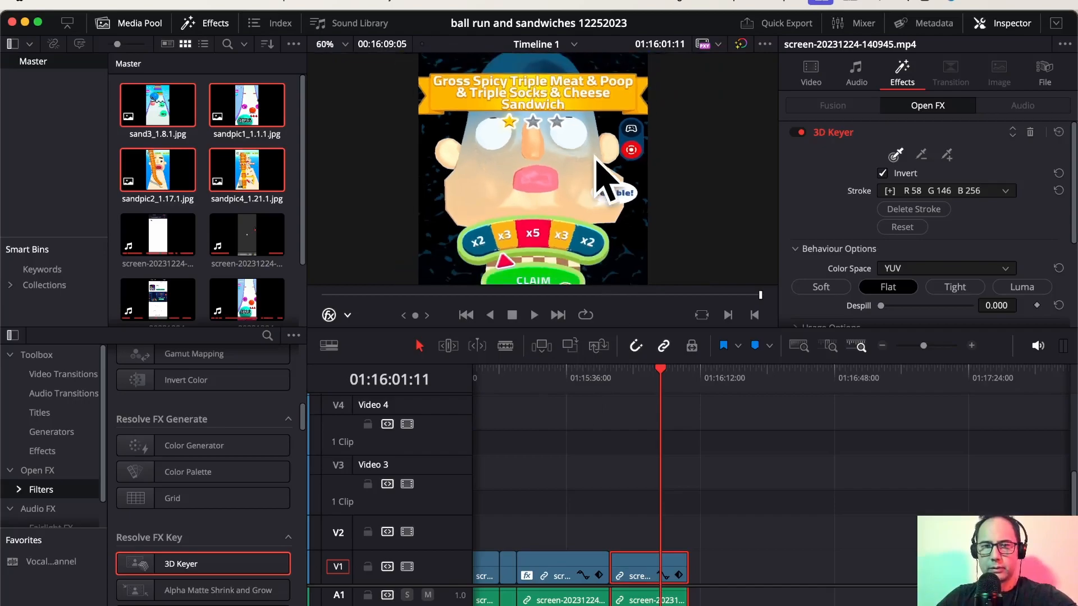
pyautogui.scroll(-1, 576, 241)
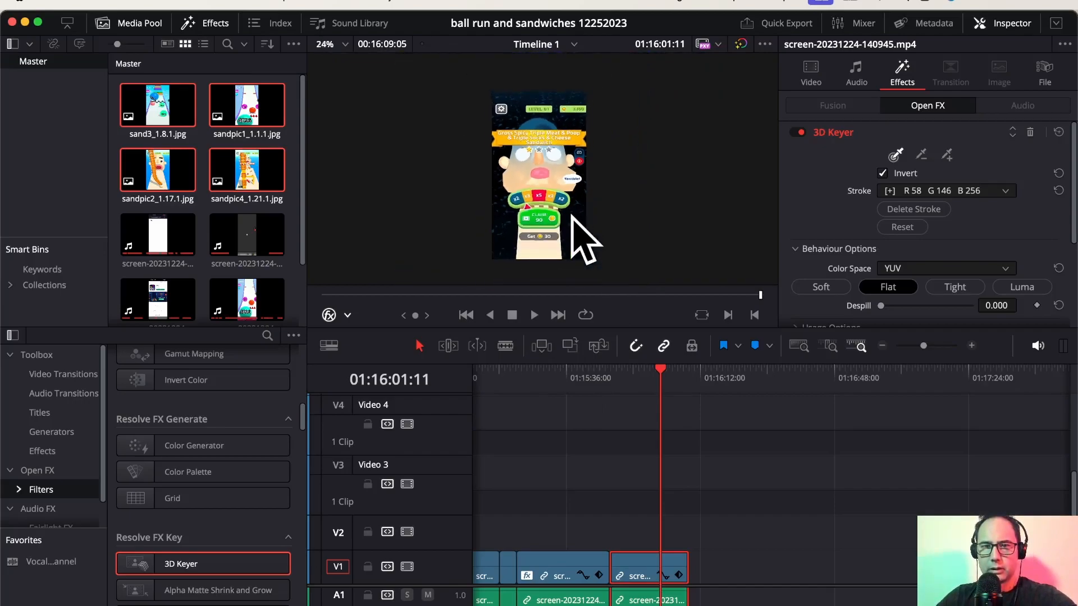
pyautogui.scroll(1, 571, 212)
pyautogui.scroll(-2, 571, 212)
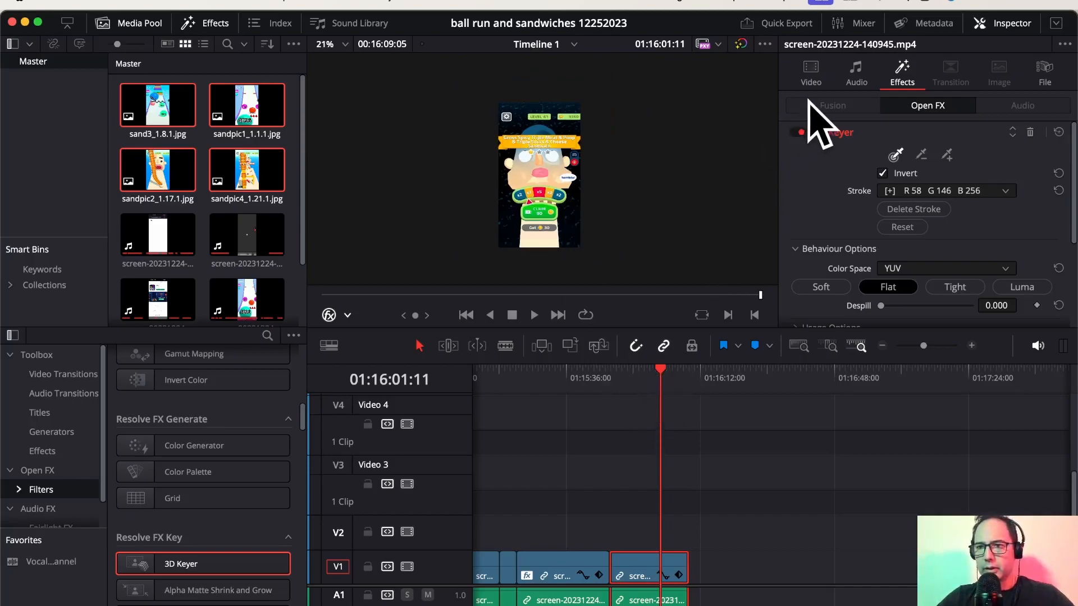
# - Import Untitled design-3.mp4 from the Downloads folder into the project's media
pyautogui.press('q')
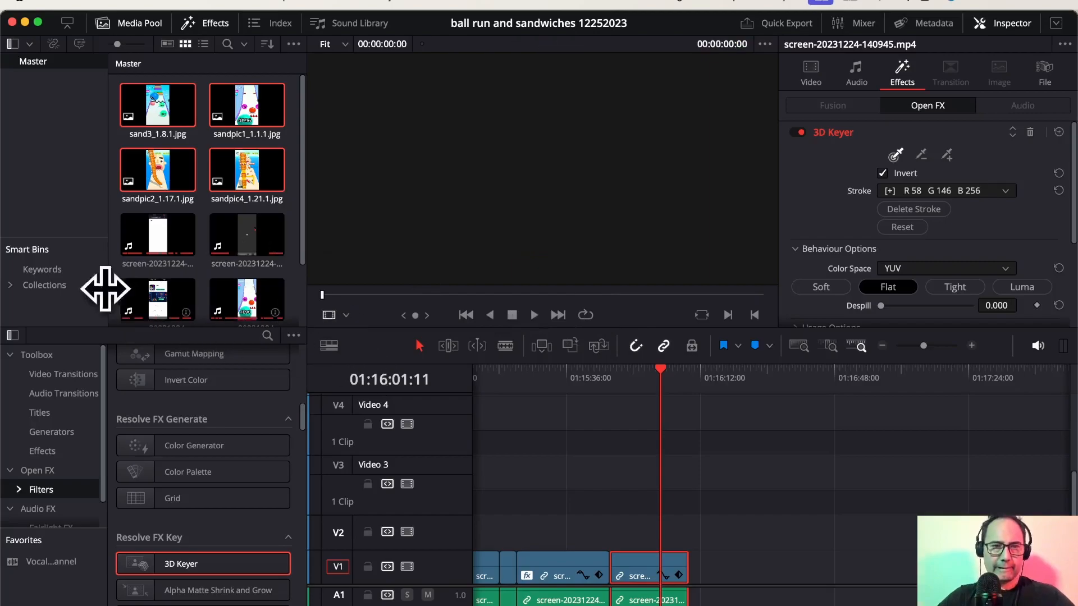
pyautogui.click(135, 2)
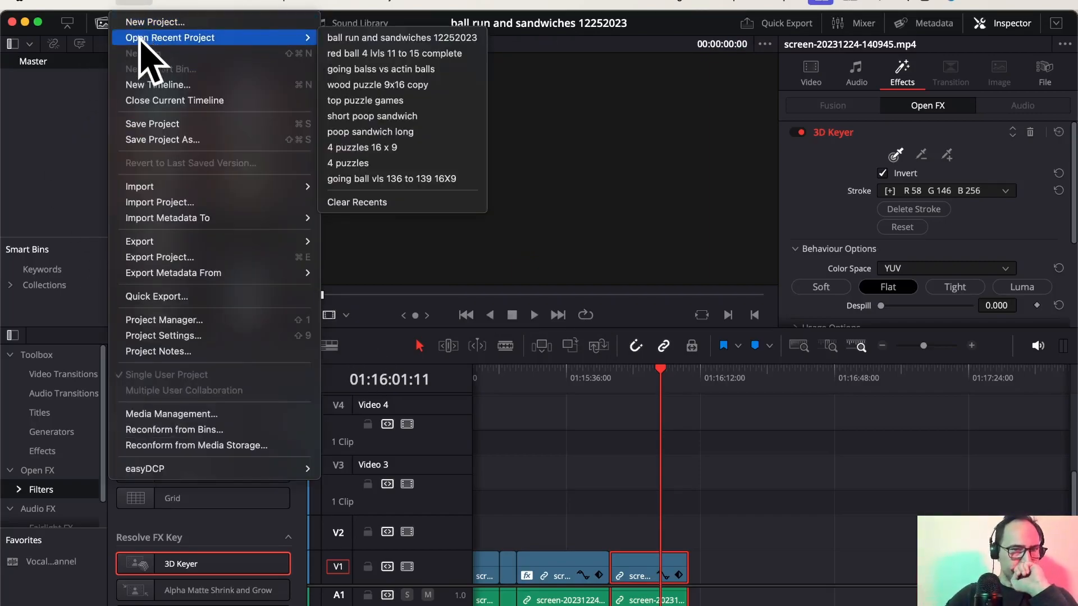
pyautogui.moveTo(139, 191)
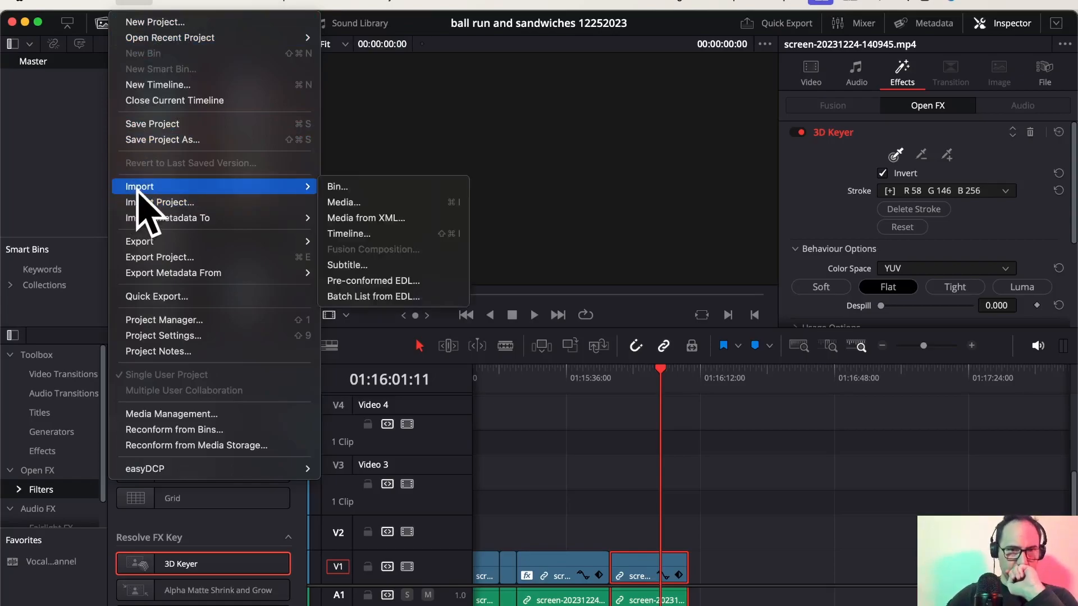
pyautogui.click(337, 202)
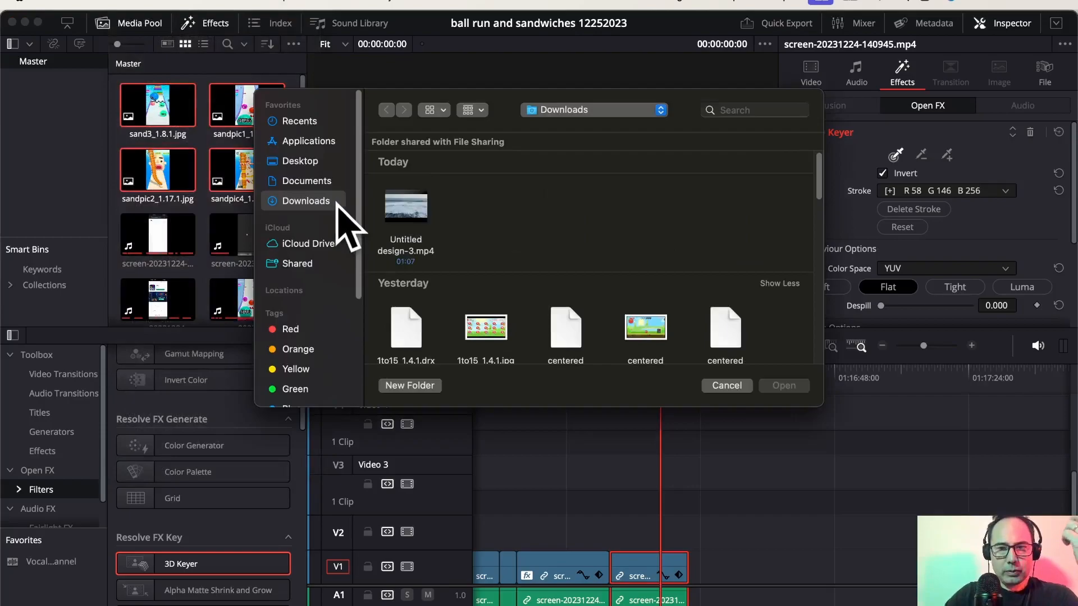
pyautogui.click(408, 238)
pyautogui.click(787, 389)
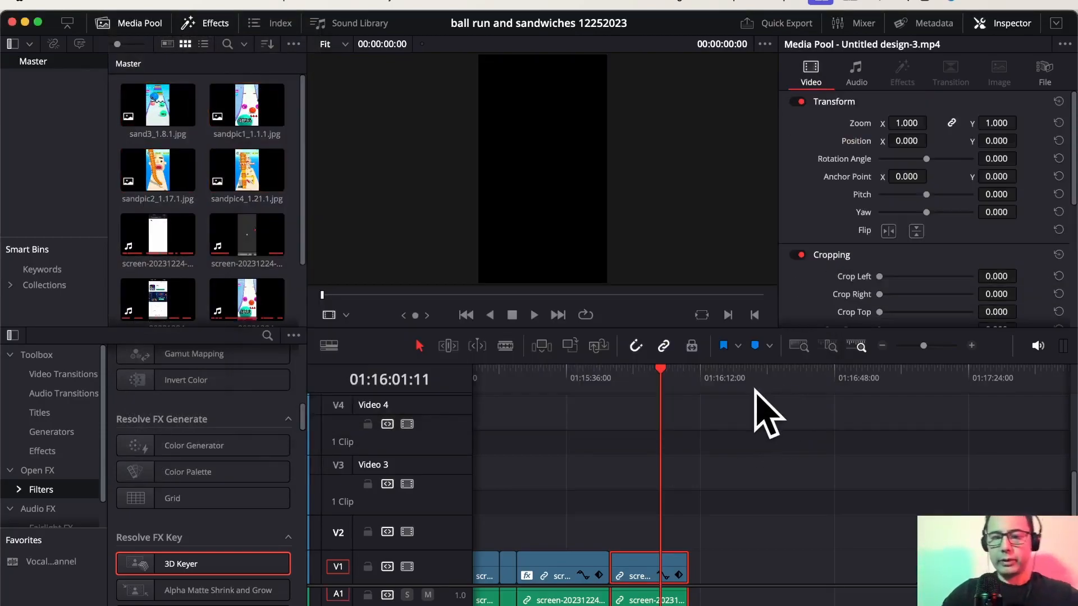
# - Select all the gameplay clips following the intro and move them from Video 1 up to Video 2
pyautogui.click(664, 372)
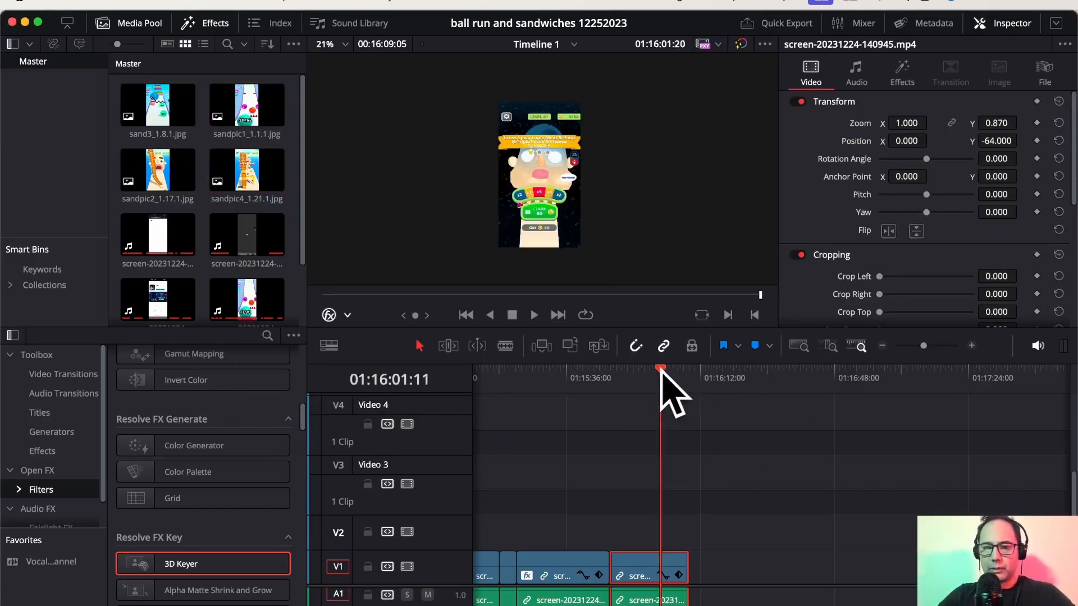
pyautogui.press('Home')
pyautogui.click(494, 376)
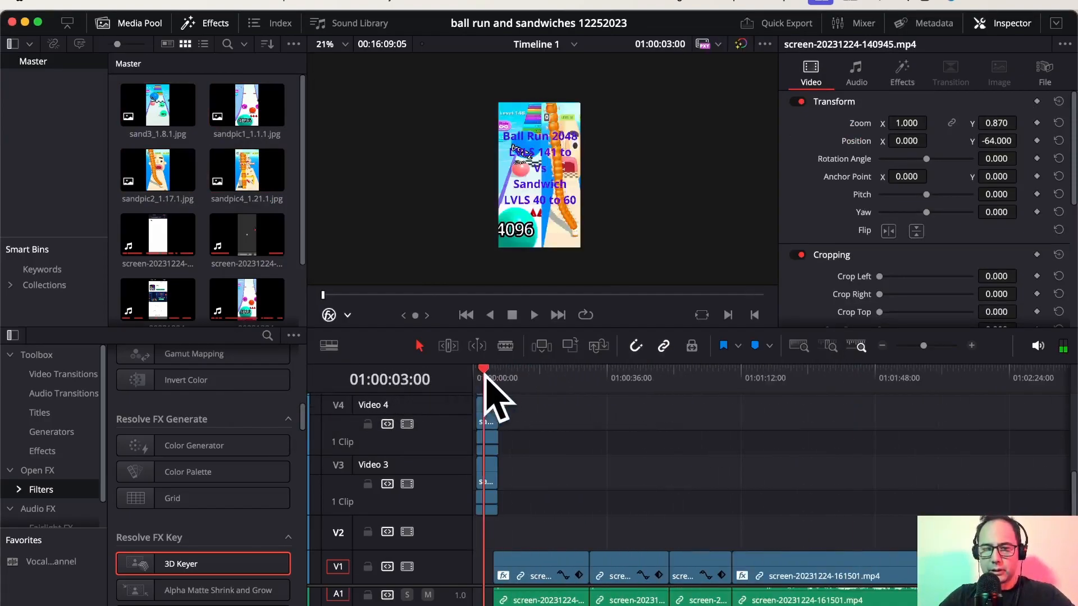
pyautogui.moveTo(493, 376); pyautogui.dragTo(493, 376)
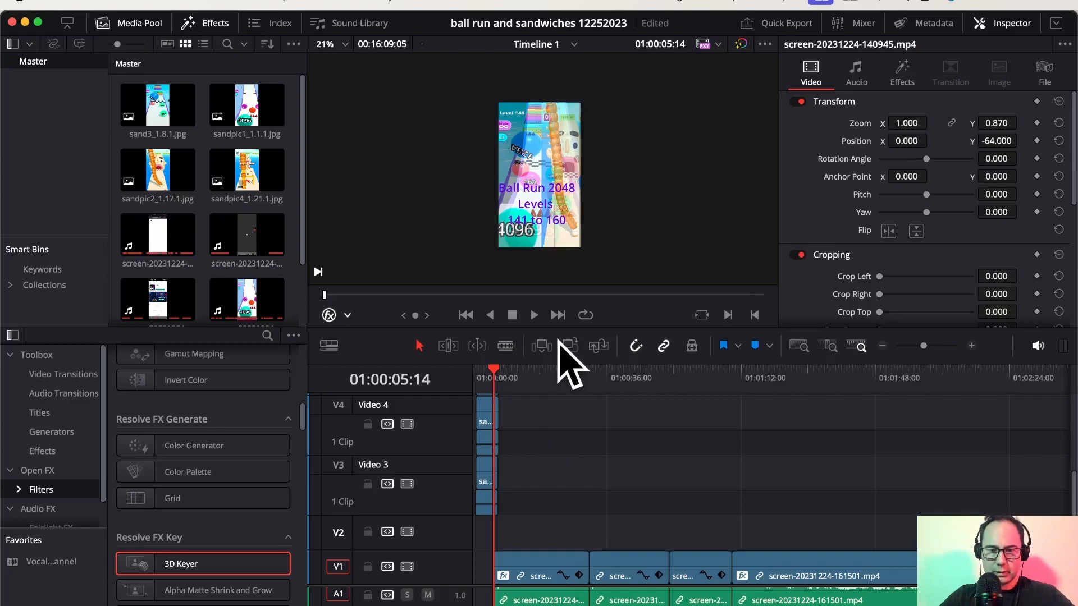
pyautogui.click(487, 582)
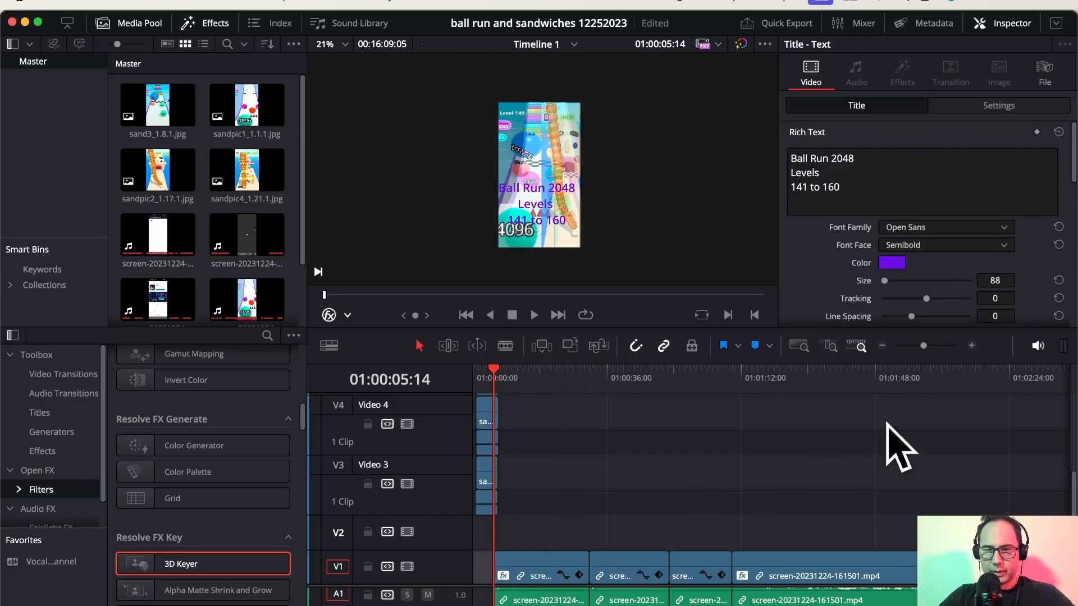
pyautogui.click(882, 345)
pyautogui.click(882, 346)
pyautogui.click(882, 345)
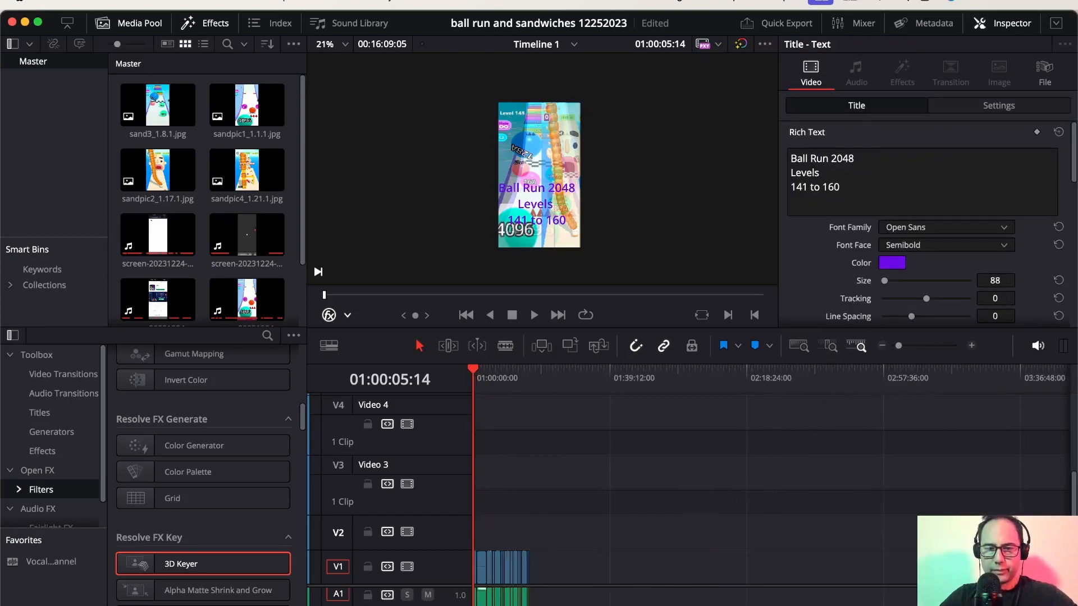
pyautogui.moveTo(552, 578); pyautogui.dragTo(415, 578)
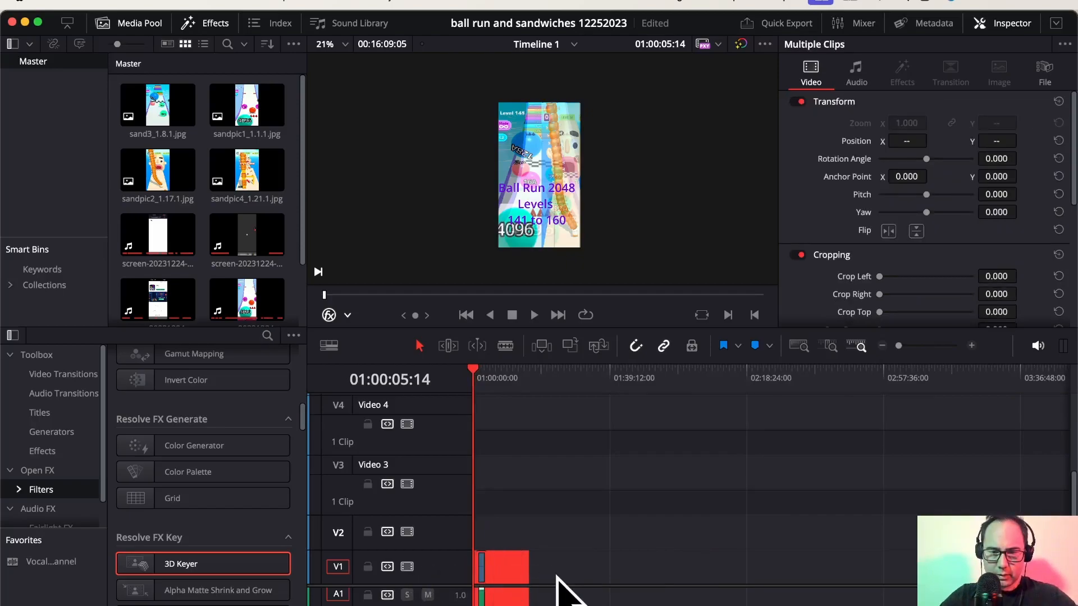
pyautogui.moveTo(517, 564); pyautogui.dragTo(522, 561)
# - Place Untitled design-3.mp4 on Video 1 directly beneath the start of the first gameplay clip
pyautogui.click(212, 284)
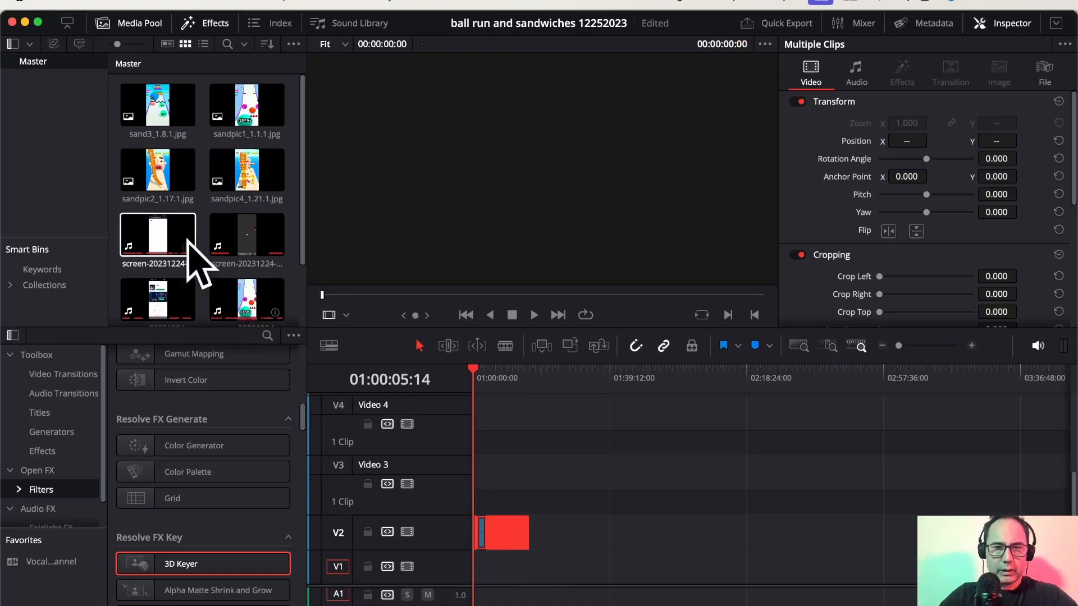
pyautogui.scroll(-2, 216, 228)
pyautogui.click(241, 280)
pyautogui.moveTo(240, 278); pyautogui.dragTo(514, 588)
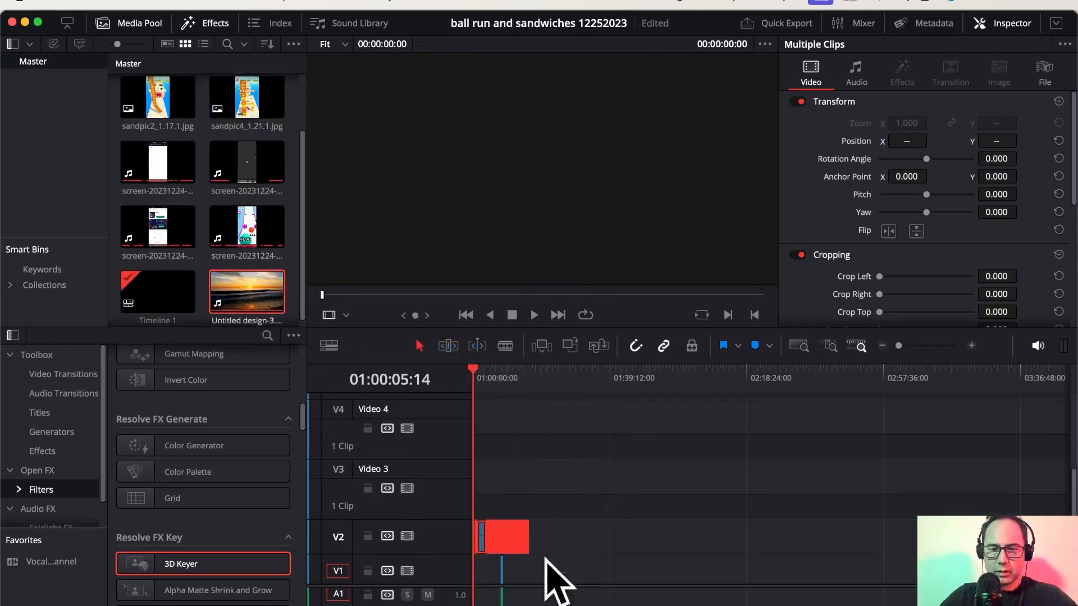
pyautogui.click(971, 345)
pyautogui.moveTo(942, 572); pyautogui.dragTo(524, 581)
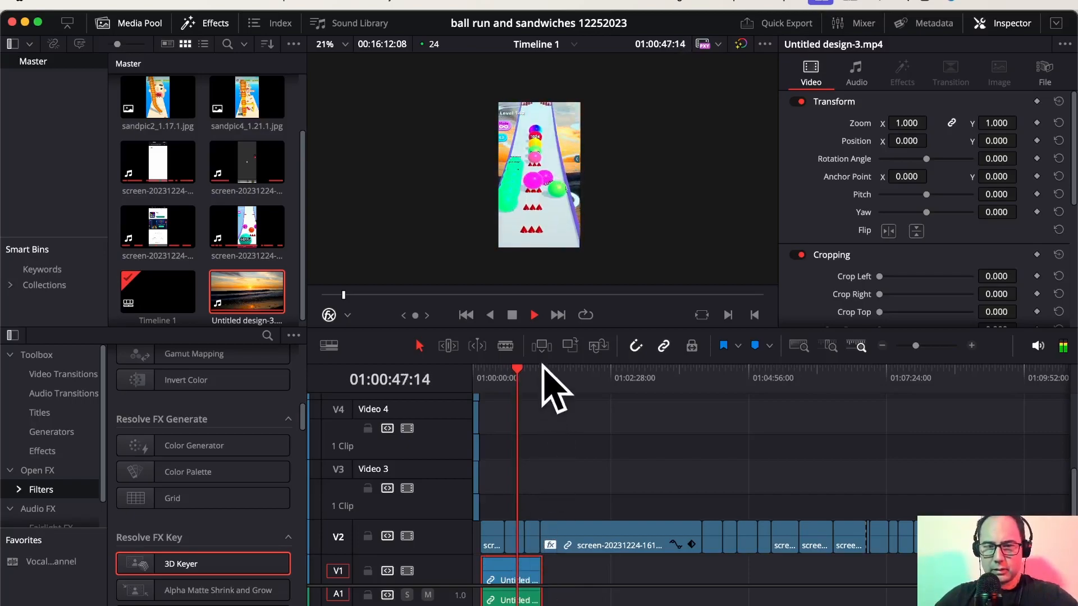
# - Paste repeated copies of the ocean clip end to end on Video 1, starting at 01:01:15:17 where the first one ends
pyautogui.click(512, 315)
pyautogui.moveTo(514, 363); pyautogui.dragTo(543, 372)
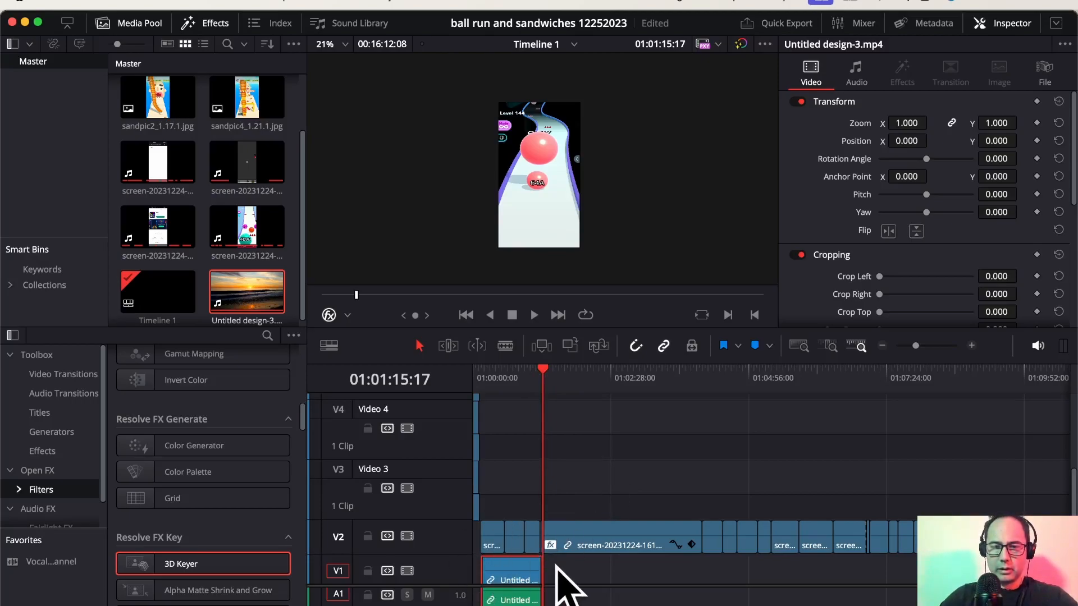
pyautogui.scroll(-1, 538, 578)
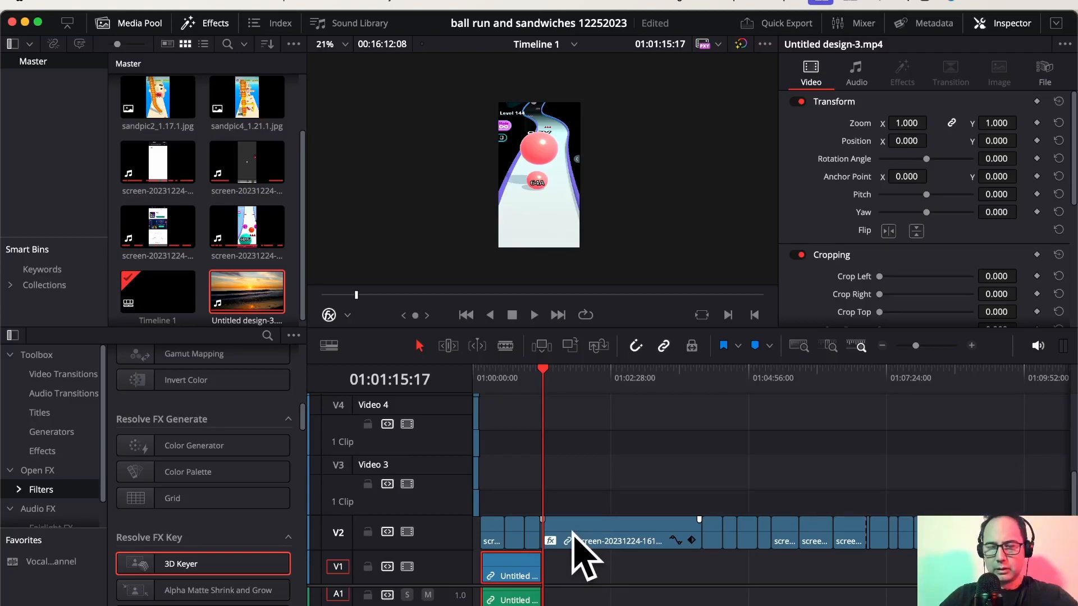
pyautogui.press('super+v')
pyautogui.press('super+v')
pyautogui.press('super+v')
pyautogui.press('super+v')
pyautogui.press('super+v')
pyautogui.press('super+v')
pyautogui.press('super+v')
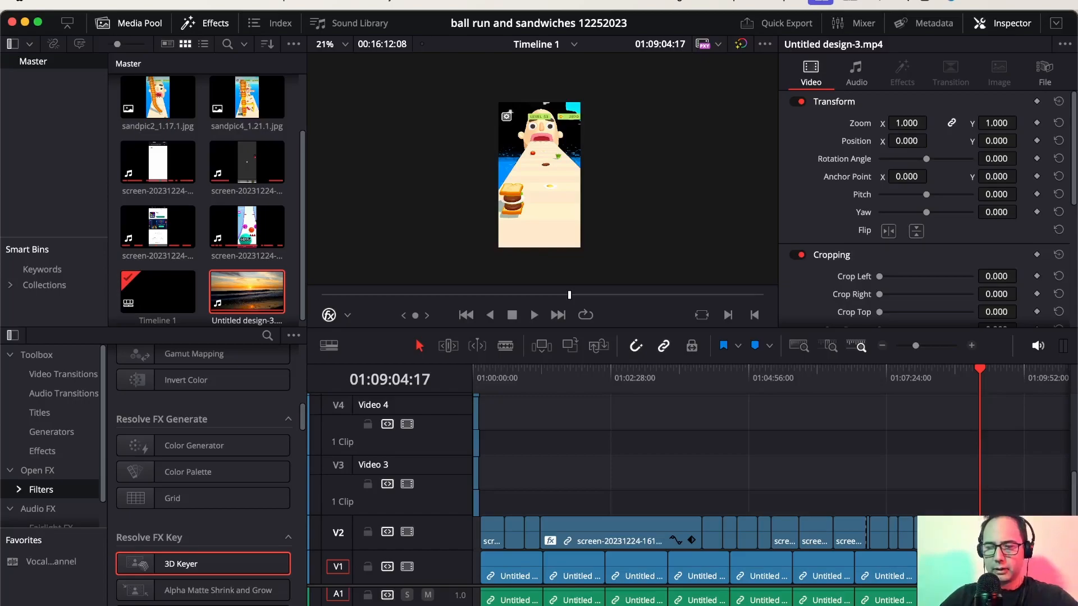
# - Trim the last ocean clip copy on Video 1 to end together with the final gameplay clip on Video 2
pyautogui.hscroll(10, 799, 605)
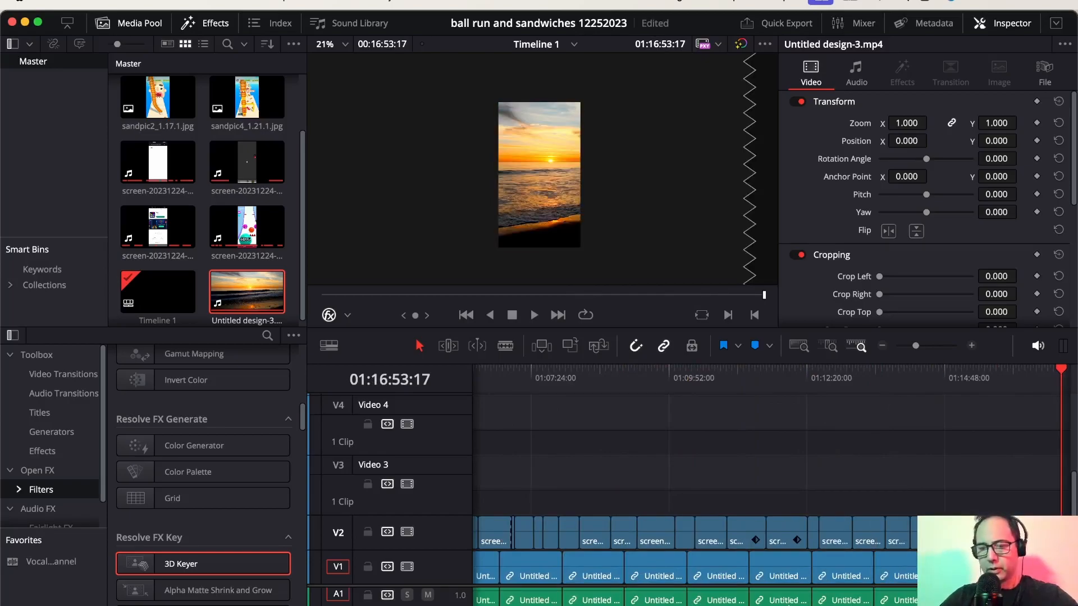
pyautogui.hscroll(7, 797, 570)
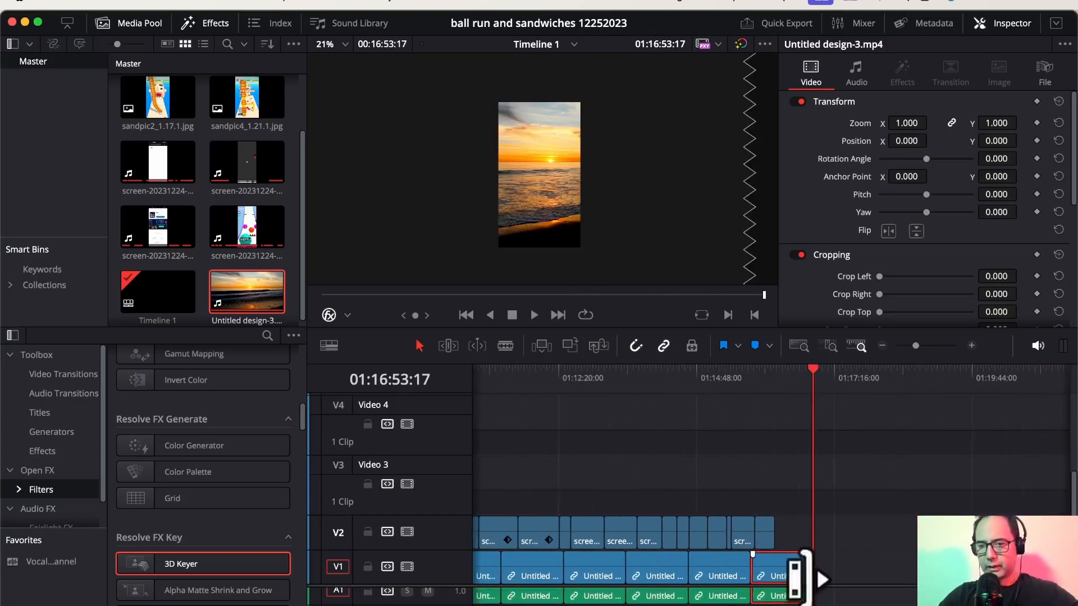
pyautogui.moveTo(808, 571); pyautogui.dragTo(777, 570)
# - Play back sections around 01:15:50, 01:14:15 and 01:12:10 to check the keyed sandwich clips over the ocean footage
pyautogui.click(752, 381)
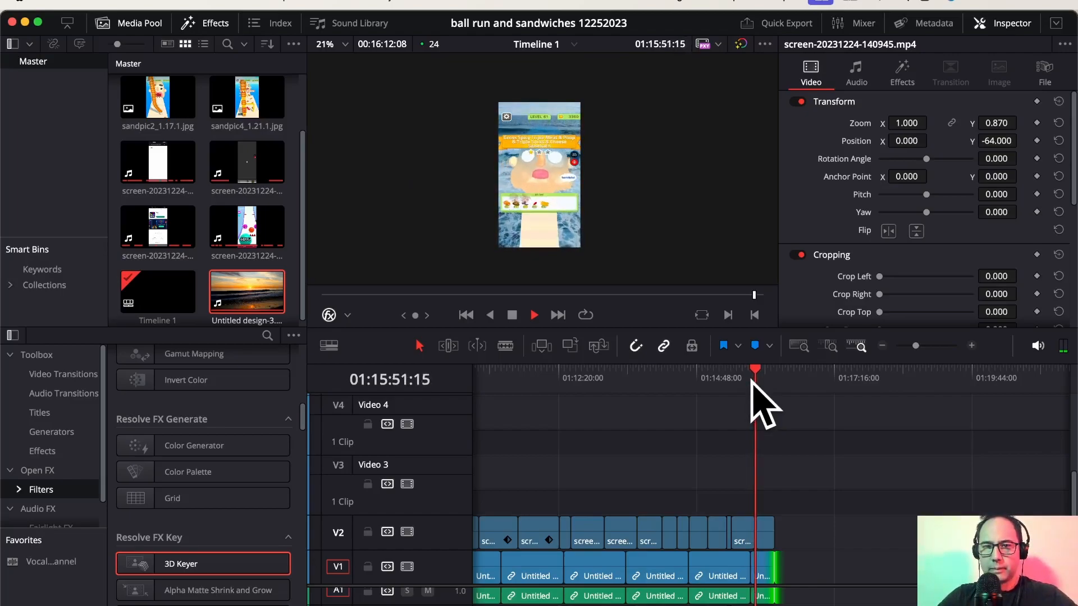
pyautogui.click(660, 384)
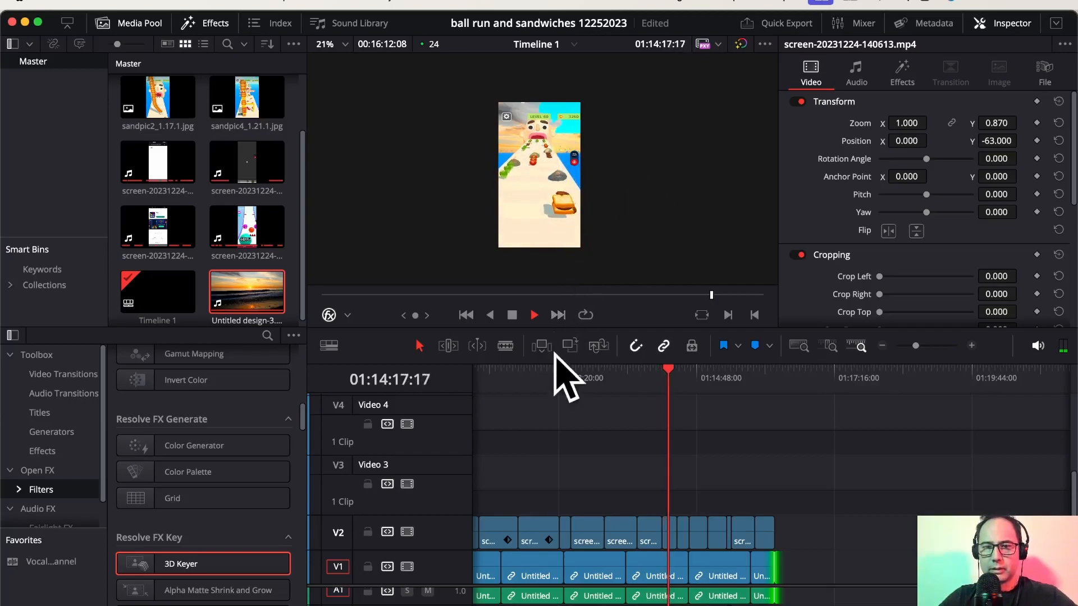
pyautogui.click(542, 375)
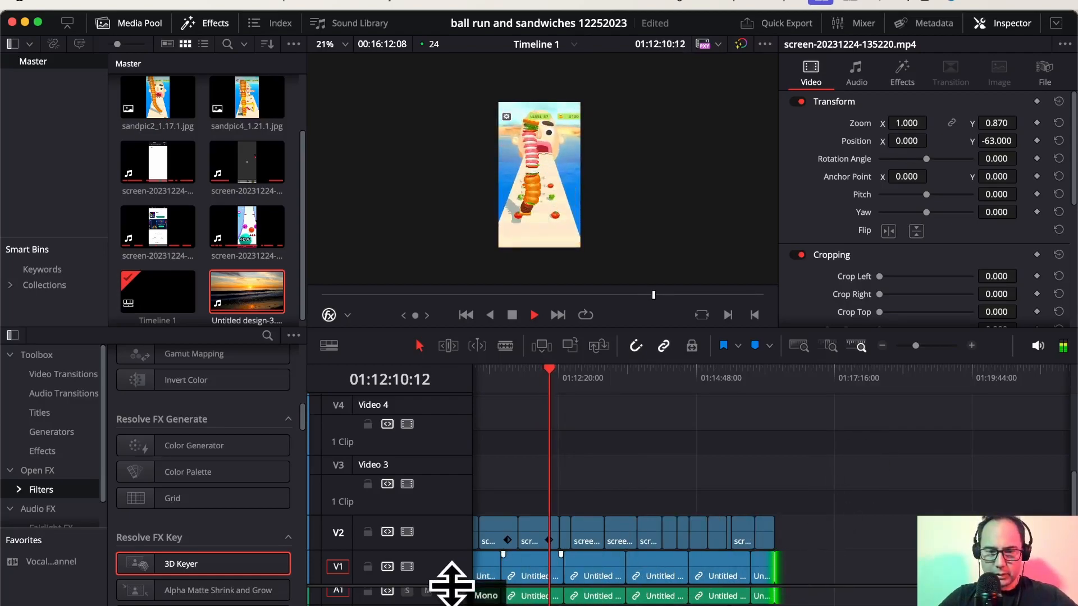
pyautogui.moveTo(452, 584); pyautogui.dragTo(452, 586)
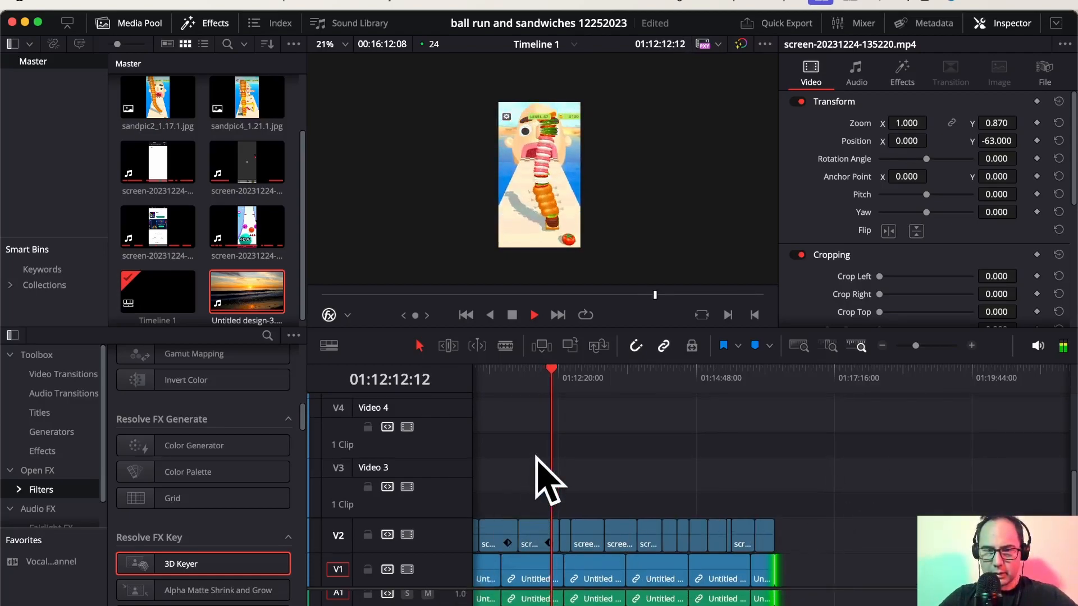
pyautogui.scroll(5, 564, 477)
pyautogui.scroll(-5, 557, 462)
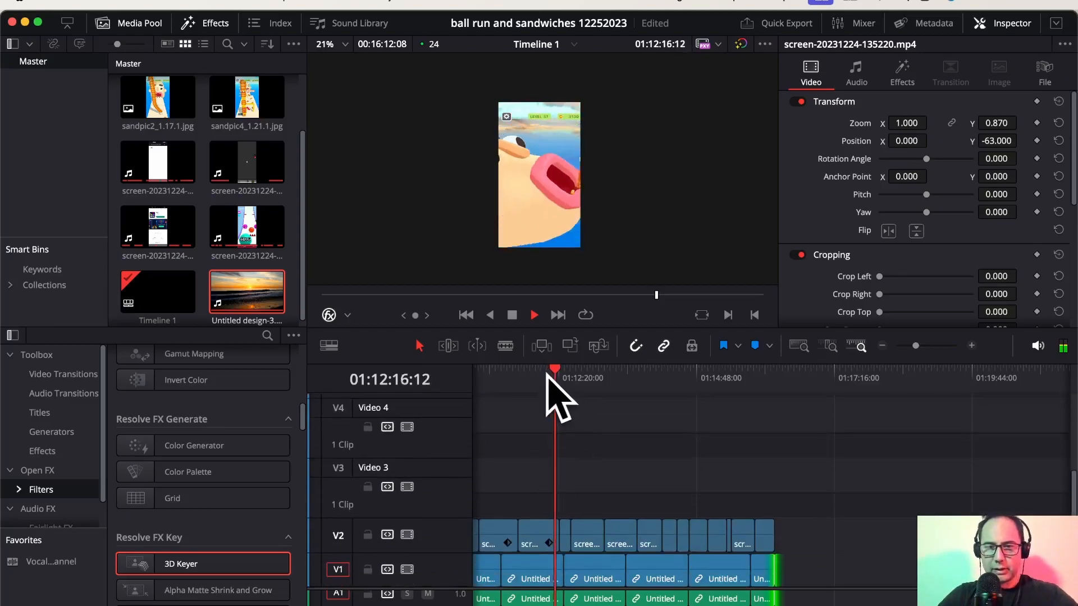
pyautogui.scroll(5, 530, 469)
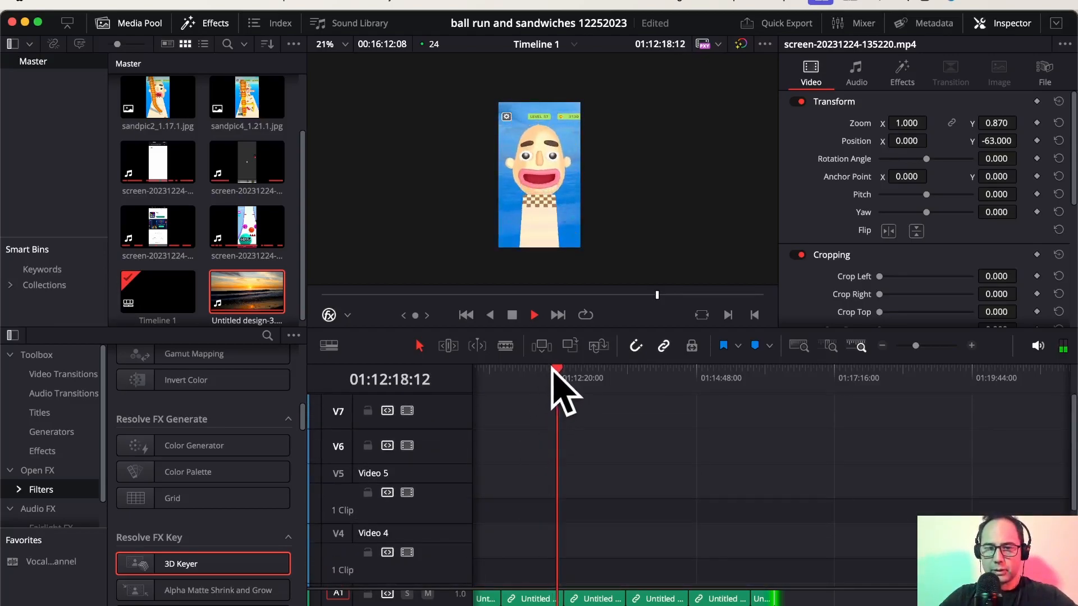
# - Play back the opening titles around 01:00:05 to check the Ball Run 2048 text
pyautogui.press('Home')
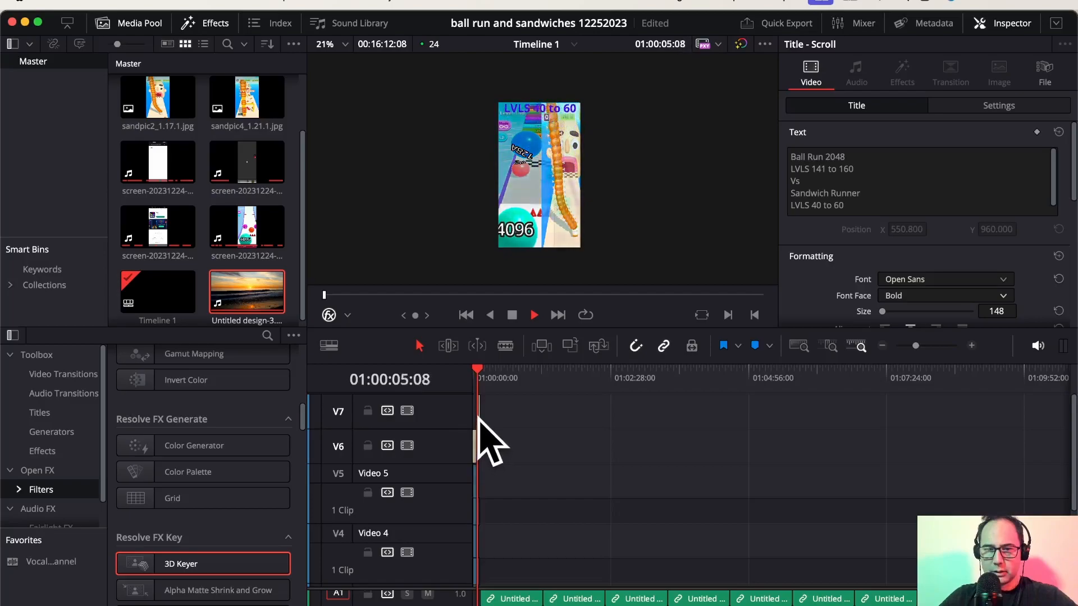
pyautogui.press('space')
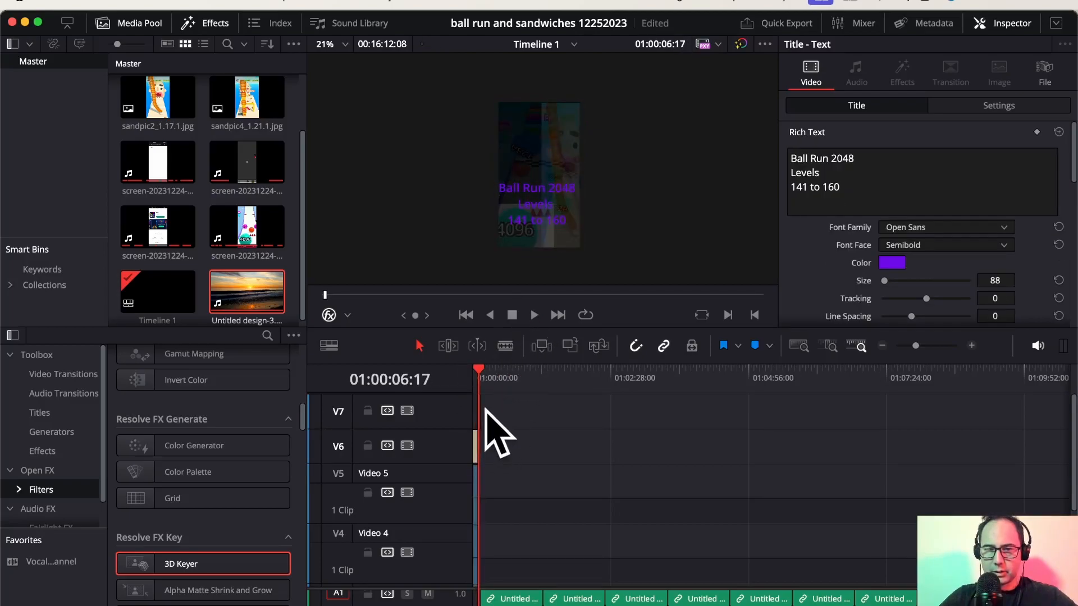
pyautogui.press('Home')
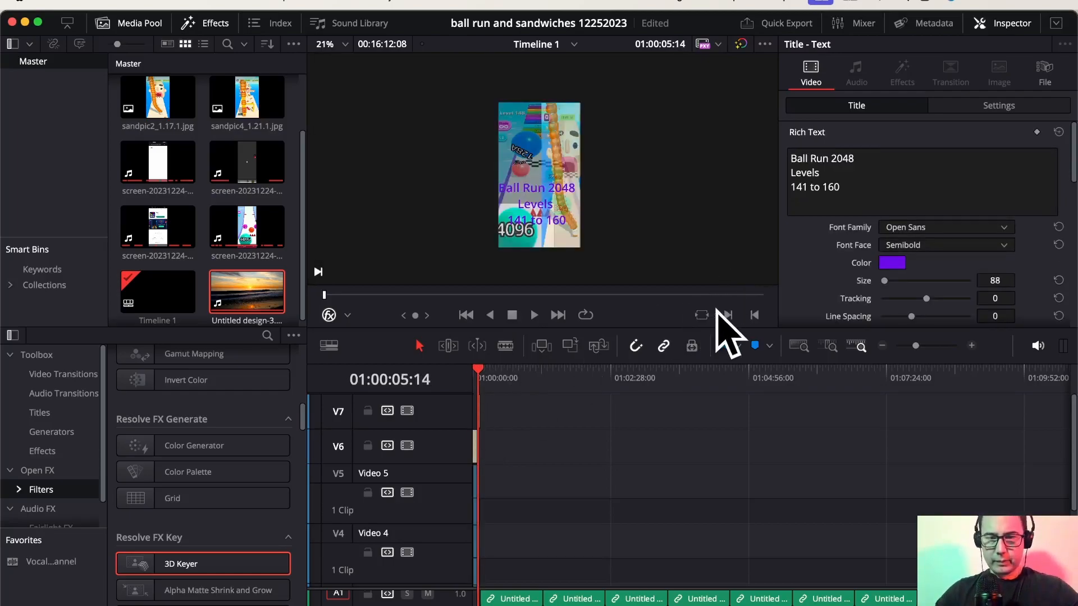
# - Position the playhead at 01:07:06:20, where the first Sandwich Runner clip starts on Video 2
pyautogui.hscroll(3, 602, 445)
pyautogui.scroll(-1, 604, 446)
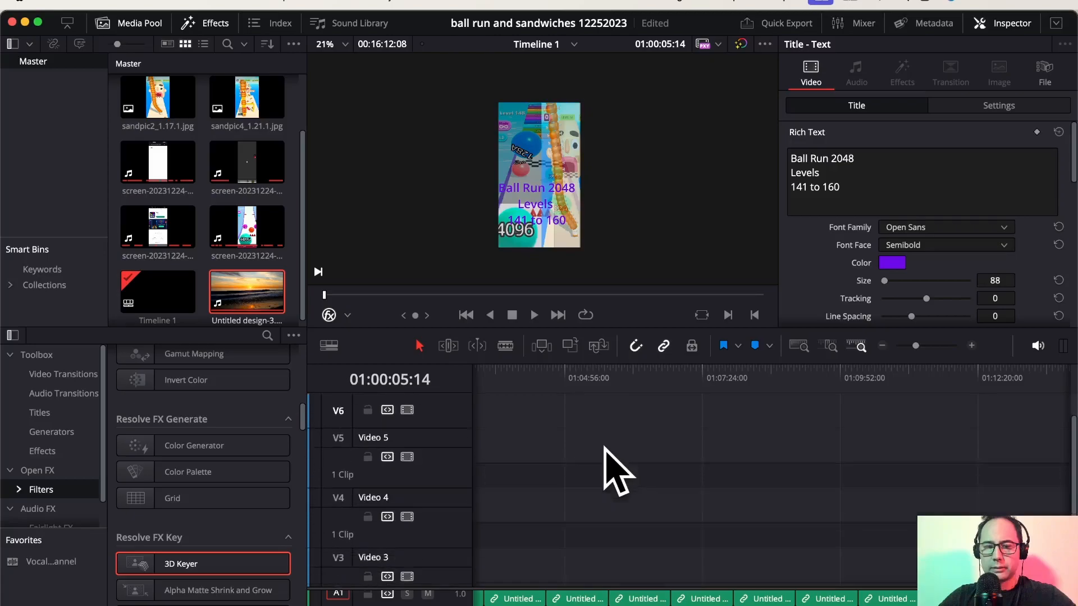
pyautogui.scroll(-2, 605, 460)
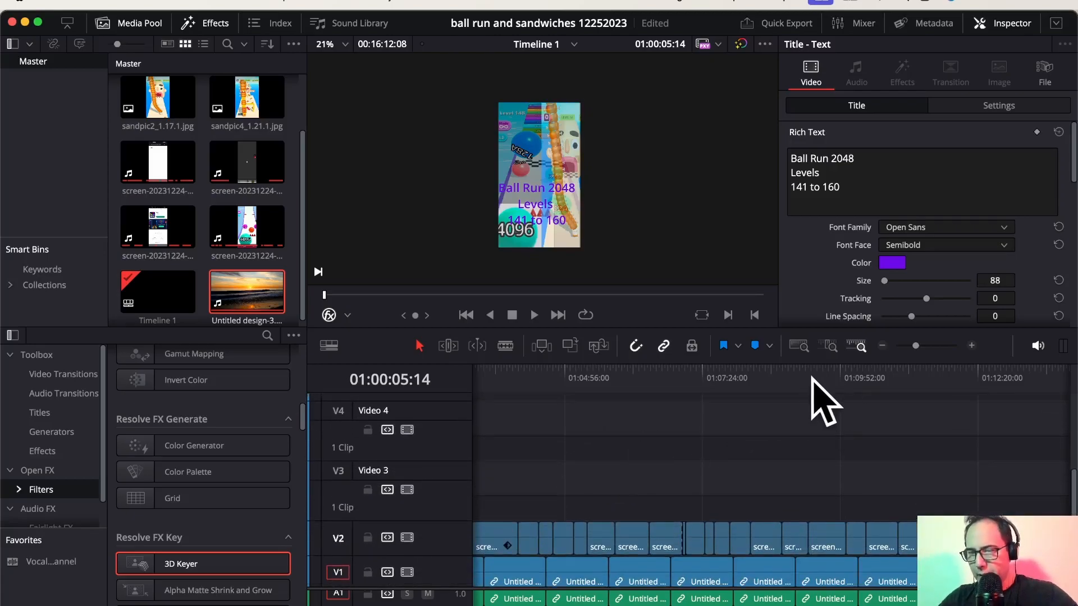
pyautogui.moveTo(841, 387); pyautogui.dragTo(688, 389)
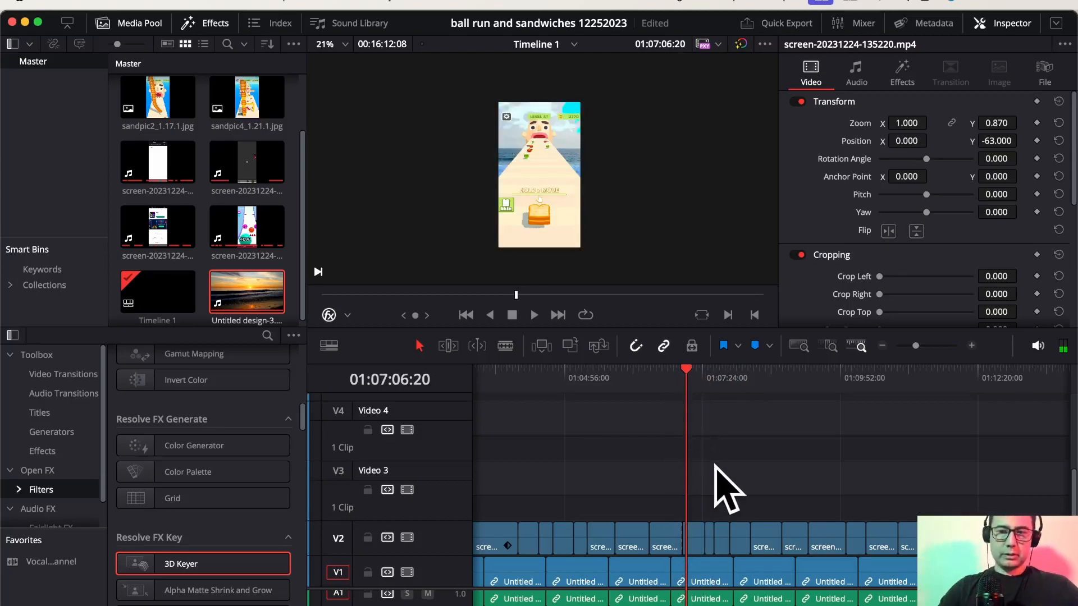
pyautogui.press('Down')
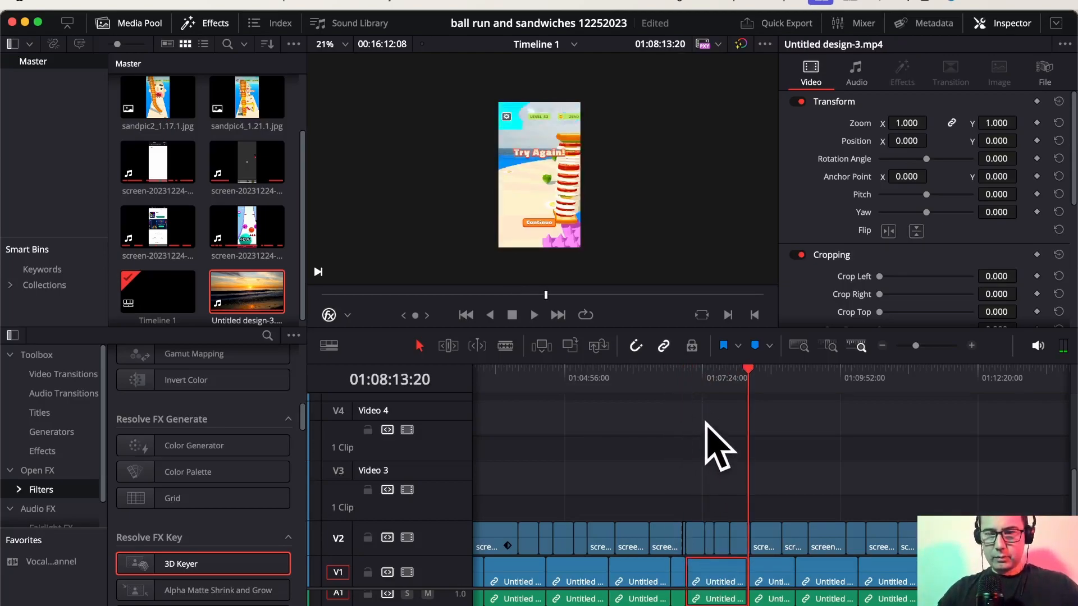
pyautogui.scroll(3, 710, 461)
pyautogui.scroll(-4, 718, 452)
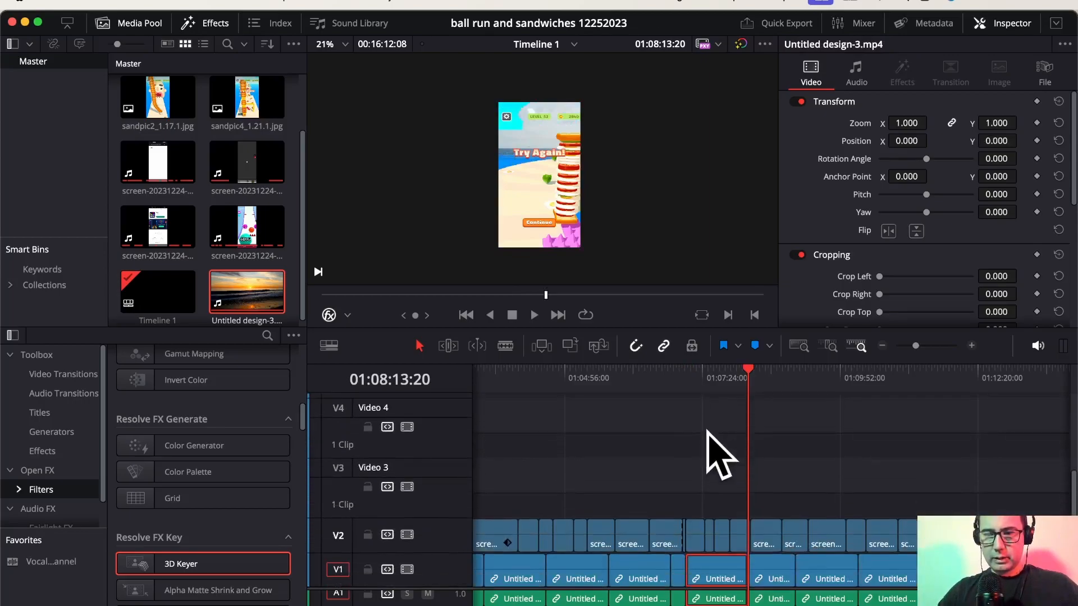
pyautogui.scroll(2, 721, 457)
pyautogui.scroll(2, 720, 458)
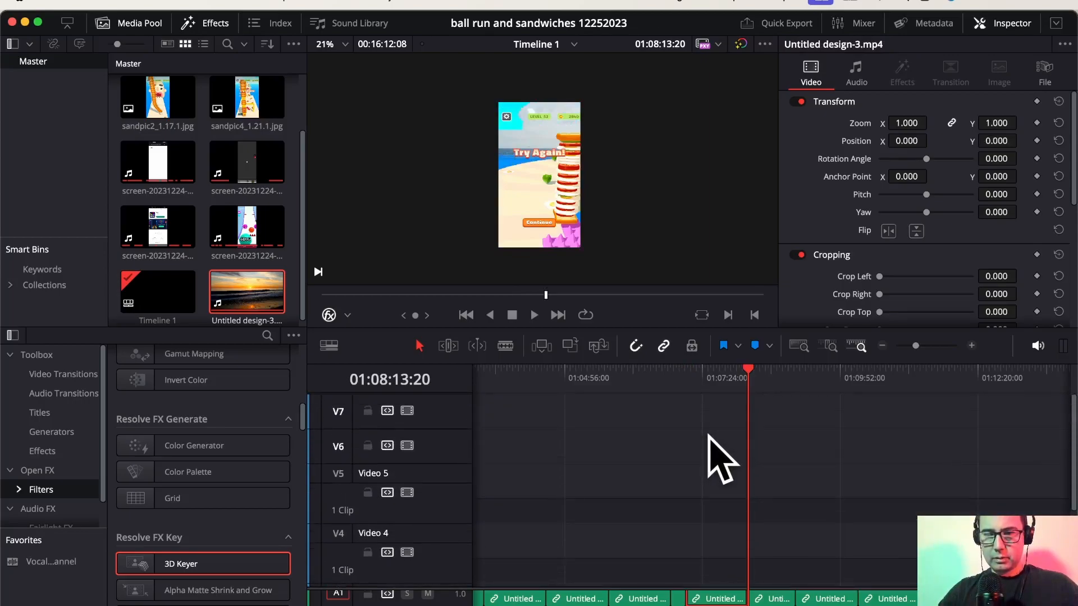
pyautogui.scroll(-1, 721, 460)
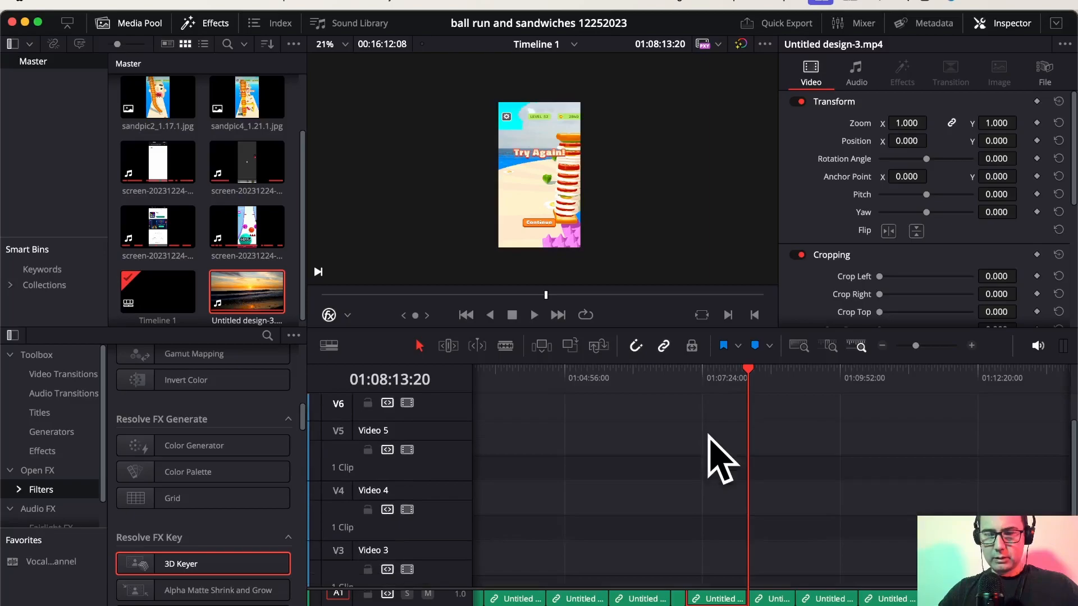
pyautogui.scroll(-1, 721, 460)
pyautogui.scroll(-2, 721, 461)
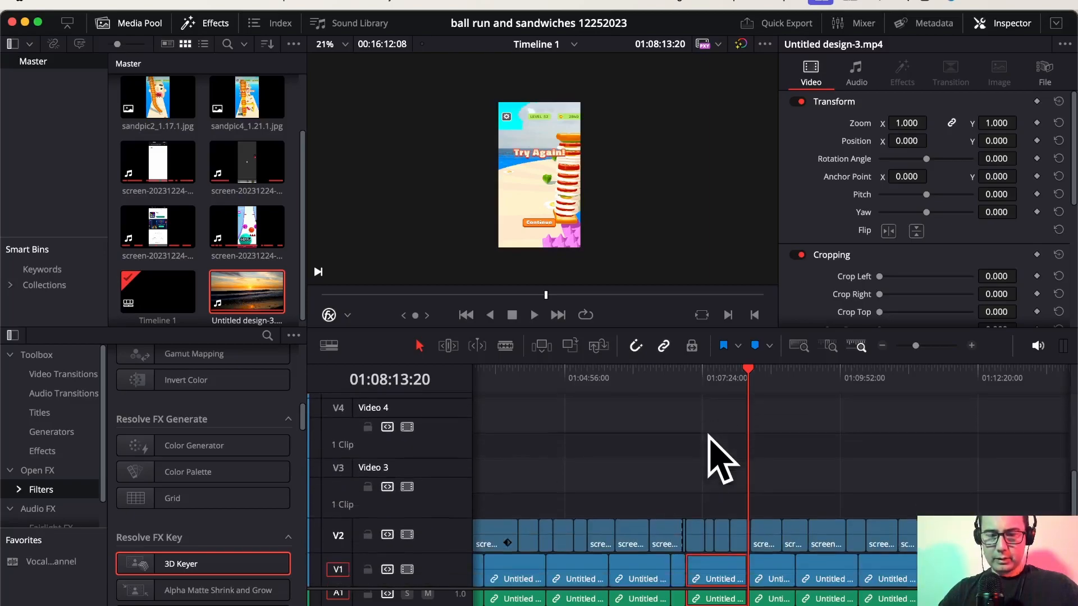
pyautogui.press('BackSpace')
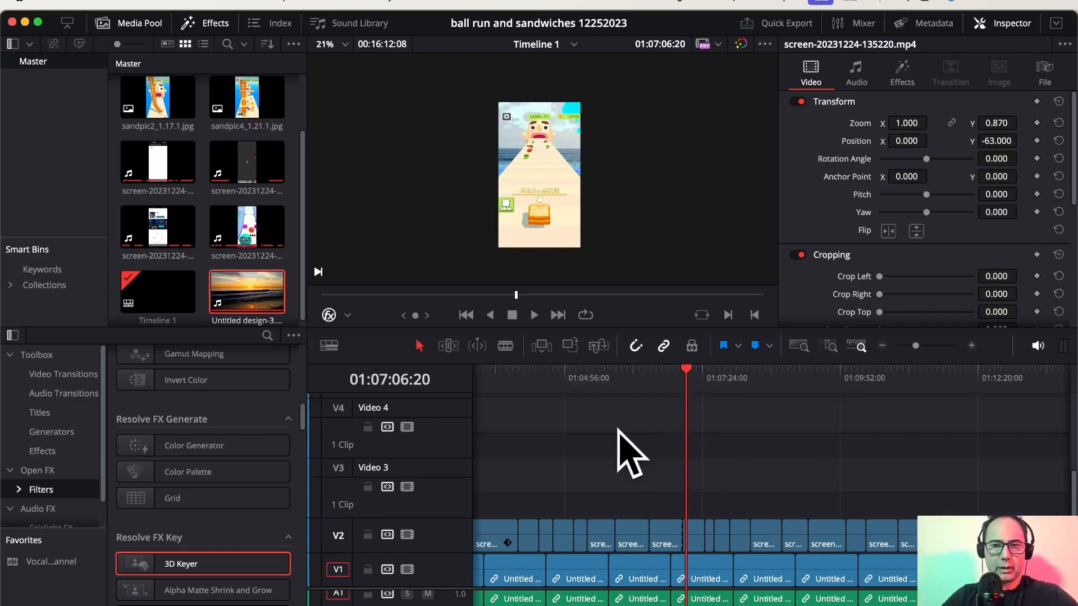
# - Add a basic Text title on Video 4 at 01:07:06:20, above the start of the first sandwich clip
pyautogui.click(46, 415)
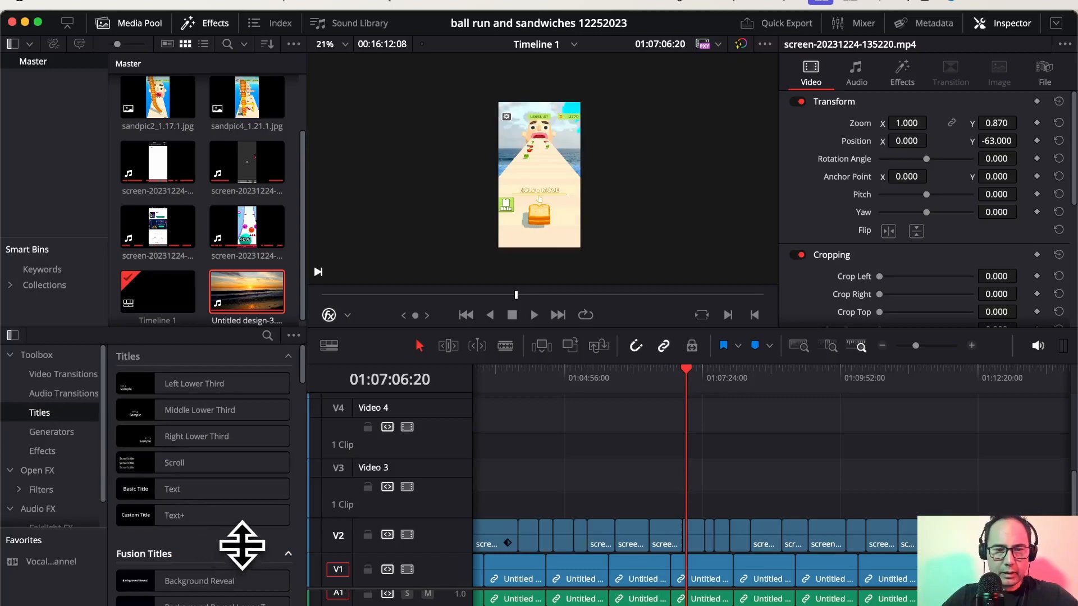
pyautogui.moveTo(207, 489); pyautogui.dragTo(695, 447)
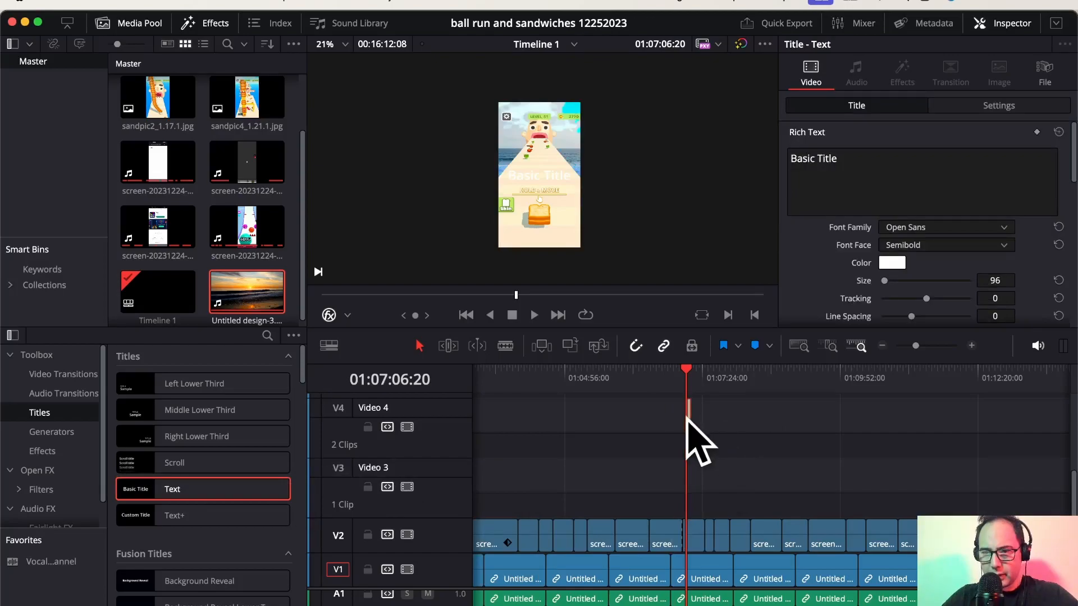
pyautogui.click(971, 345)
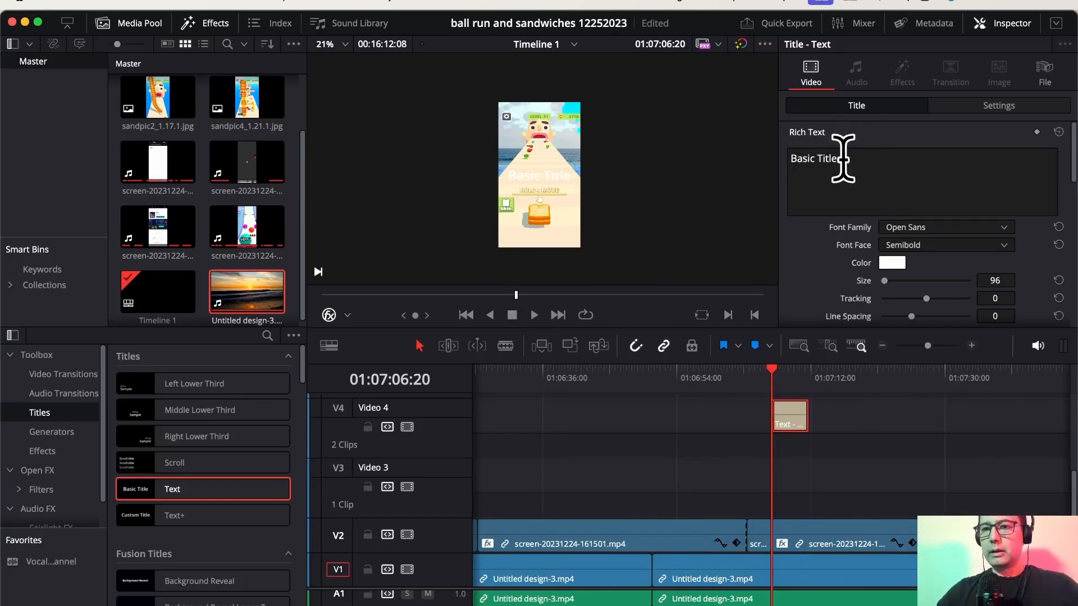
# - Replace the new title's text with Sandwich, Runner, Levels and 51 to, each on its own line
pyautogui.moveTo(841, 159); pyautogui.dragTo(751, 146)
pyautogui.write('Sandwich')
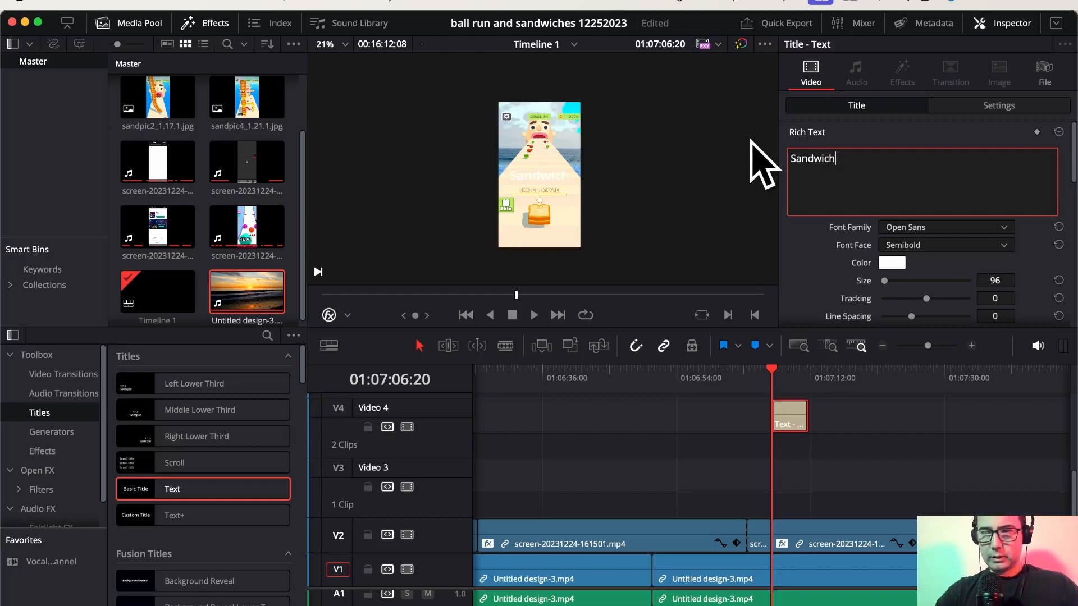
pyautogui.write('unner')
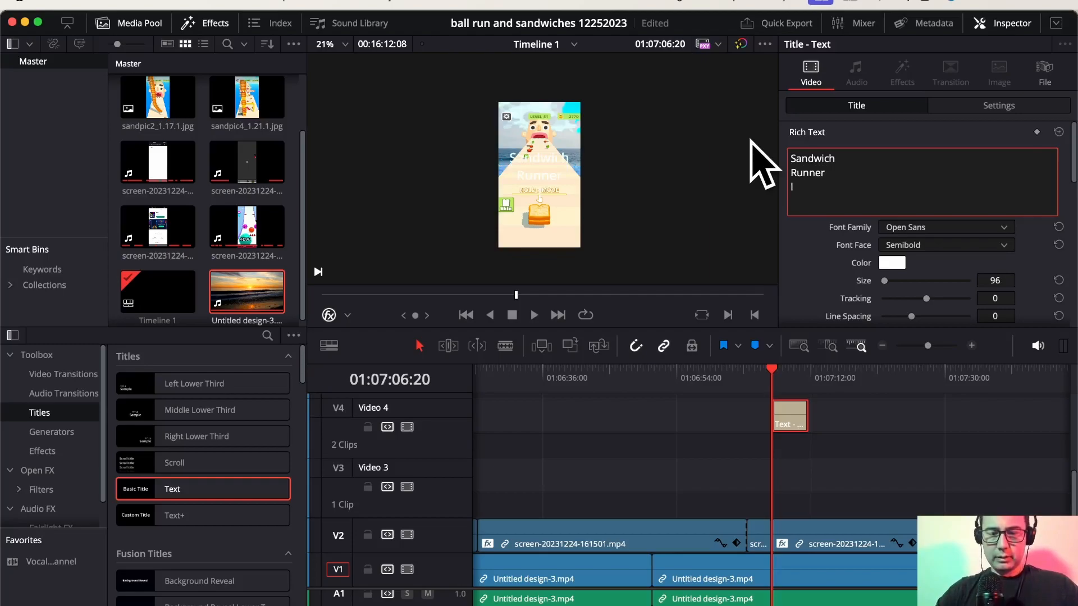
pyautogui.press('Return')
pyautogui.write('Lev e')
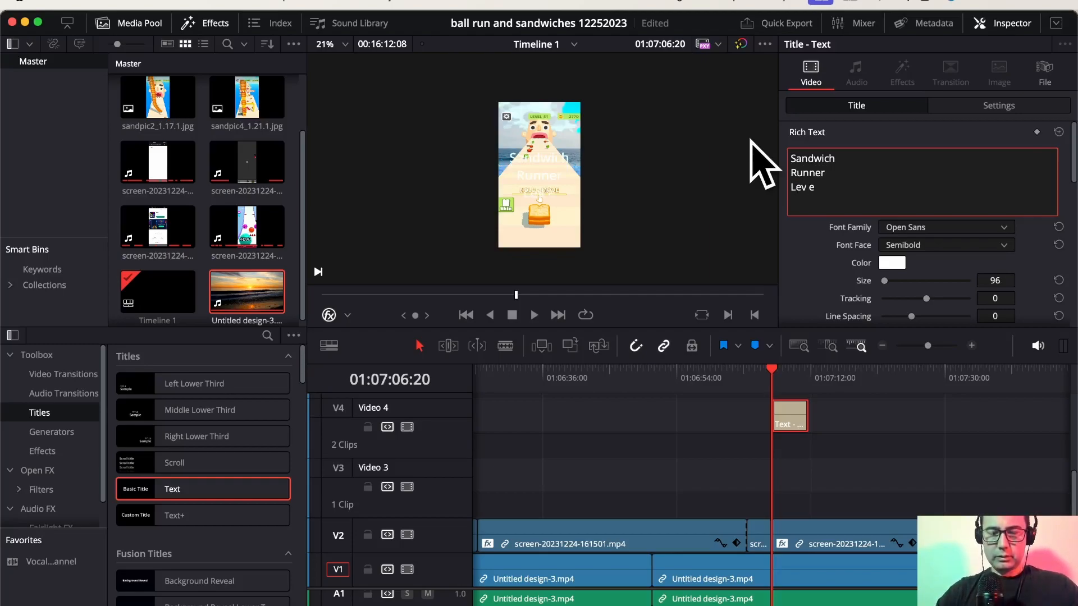
pyautogui.press('BackSpace')
pyautogui.write('els')
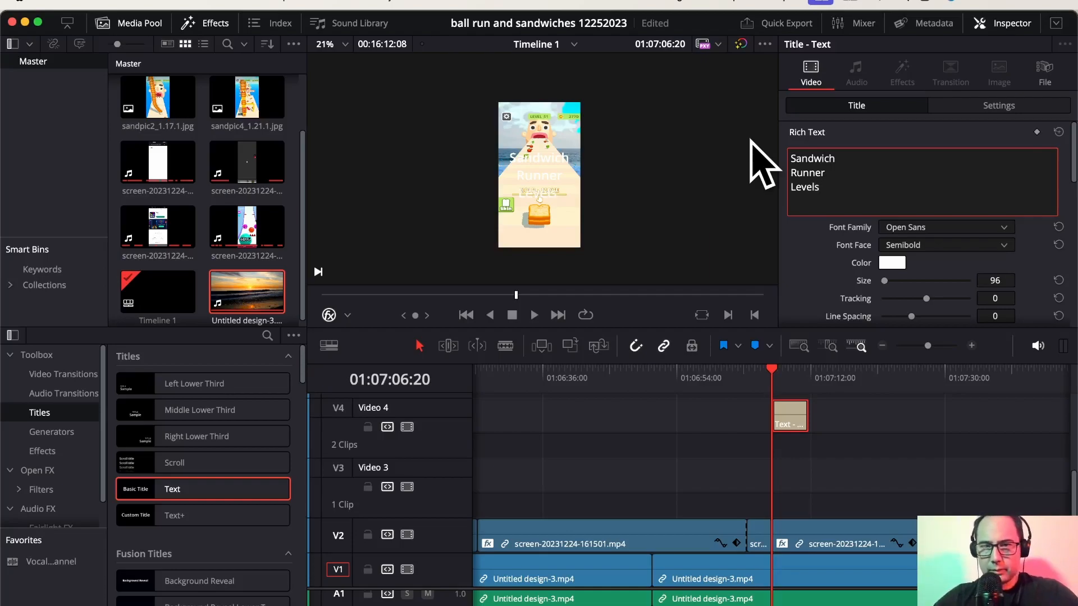
pyautogui.write(' 51 to')
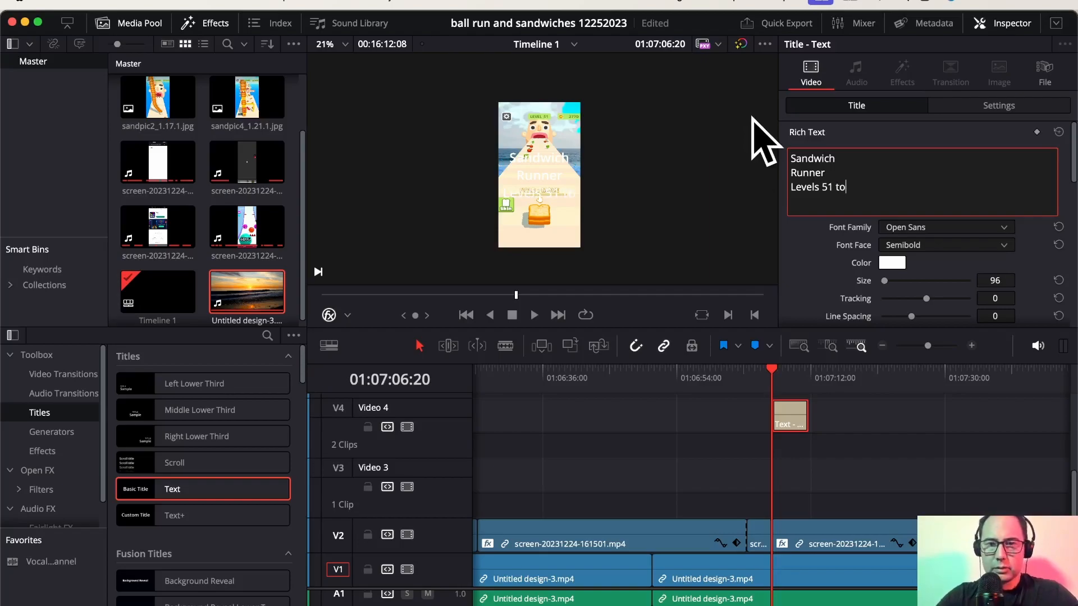
pyautogui.click(824, 173)
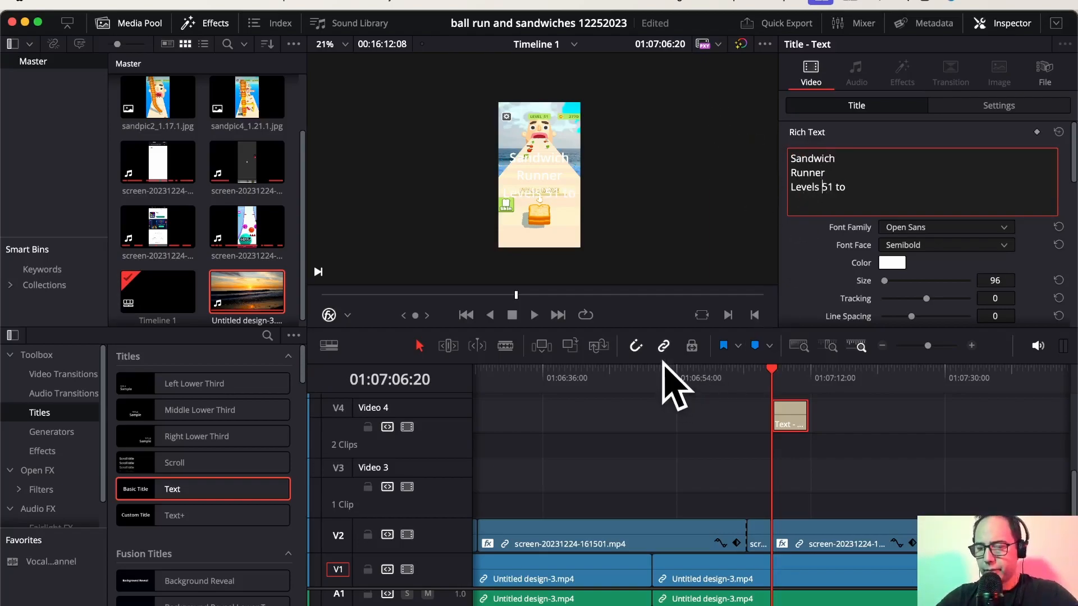
pyautogui.press('Return')
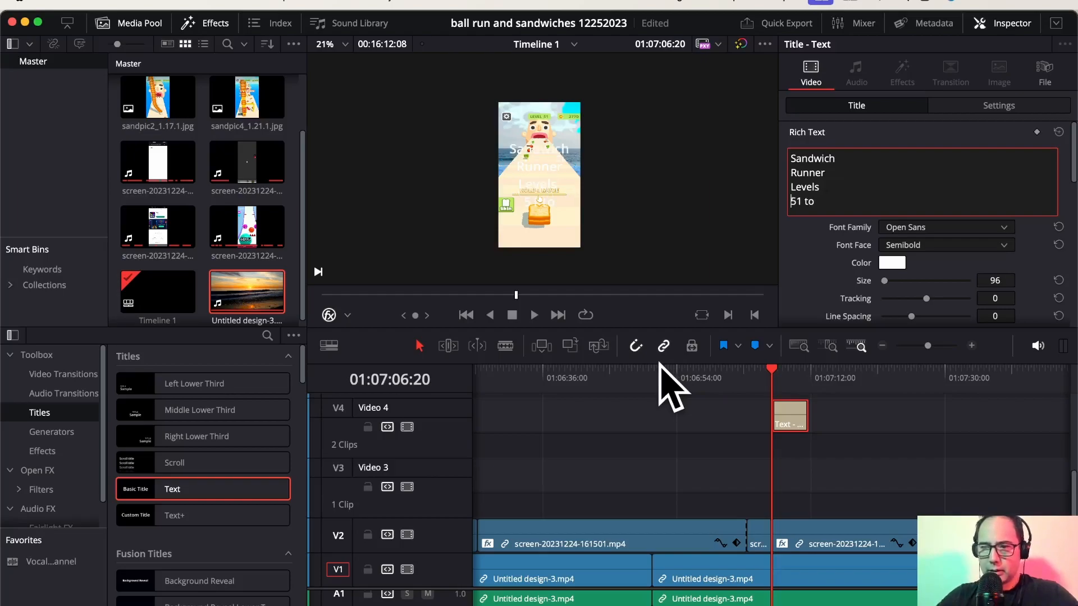
# - Check the last level number at the timeline's end, 01:16:12:08, and complete the title's last line as 51 to 61
pyautogui.hscroll(15, 786, 441)
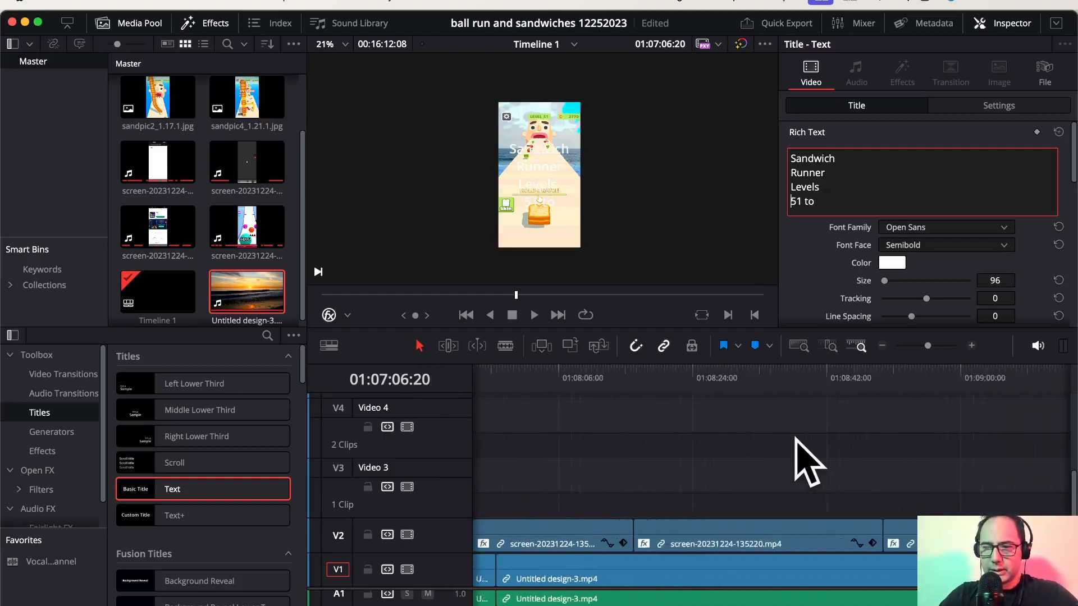
pyautogui.hscroll(20, 798, 439)
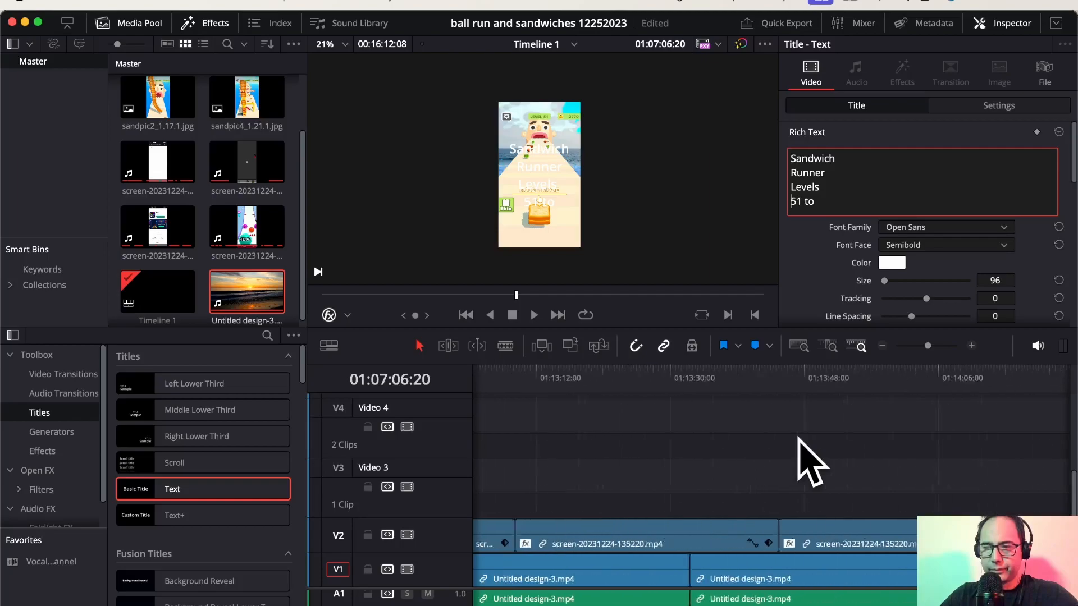
pyautogui.hscroll(-3, 752, 457)
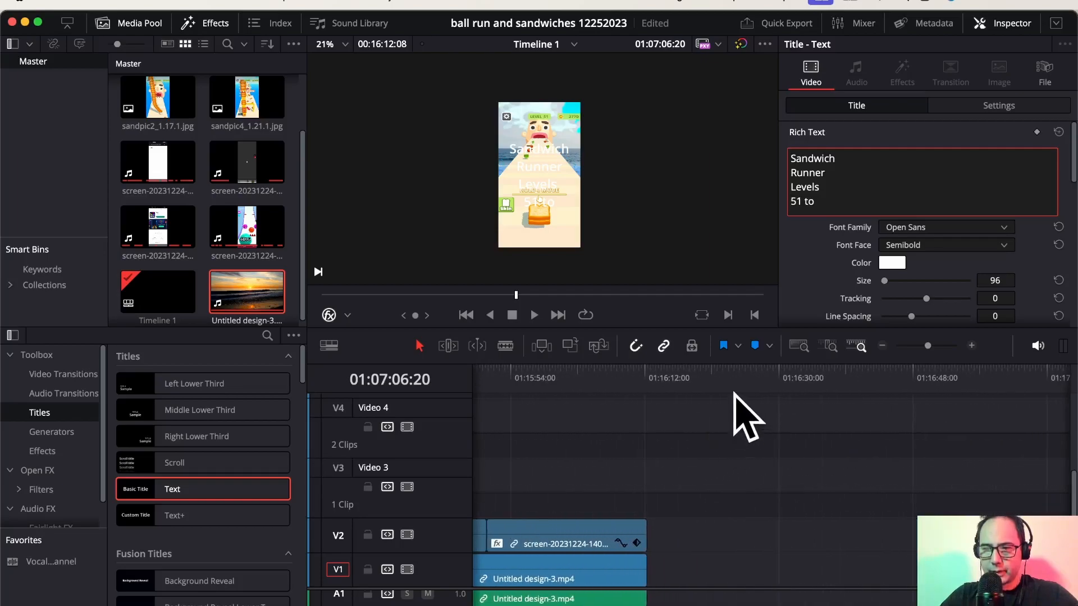
pyautogui.click(648, 371)
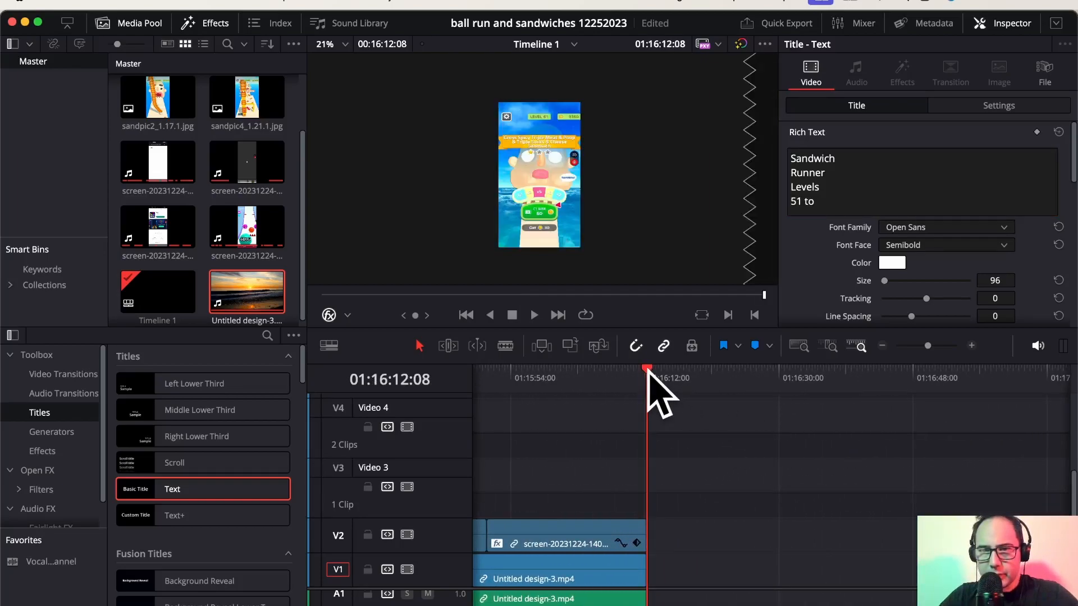
pyautogui.click(821, 199)
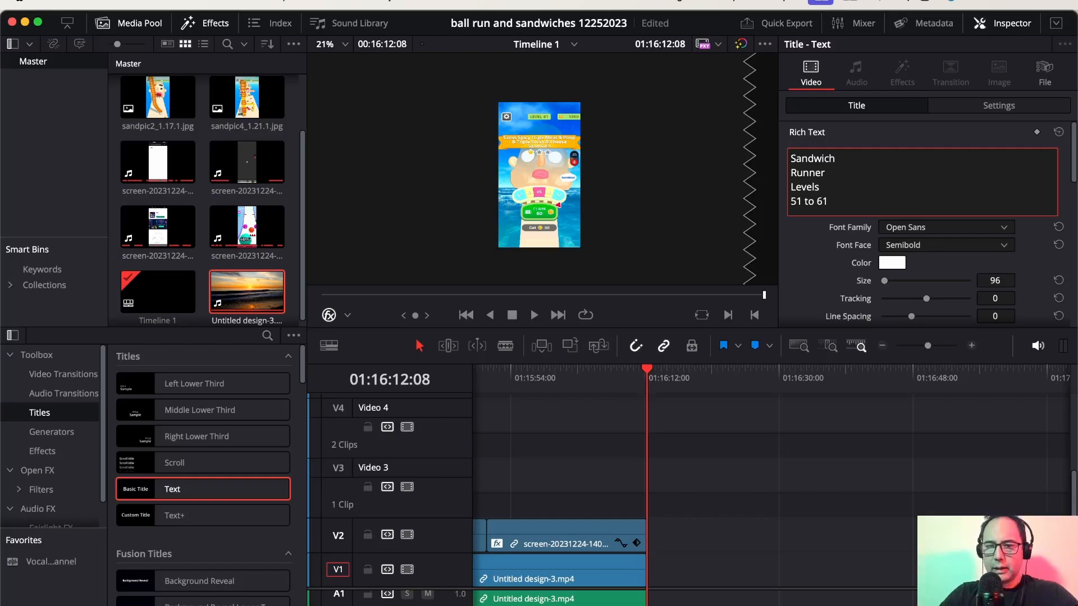
# - Return the playhead to 01:00:00:00 and check the level range in the Ball Run title on track V7
pyautogui.click(882, 345)
pyautogui.click(882, 346)
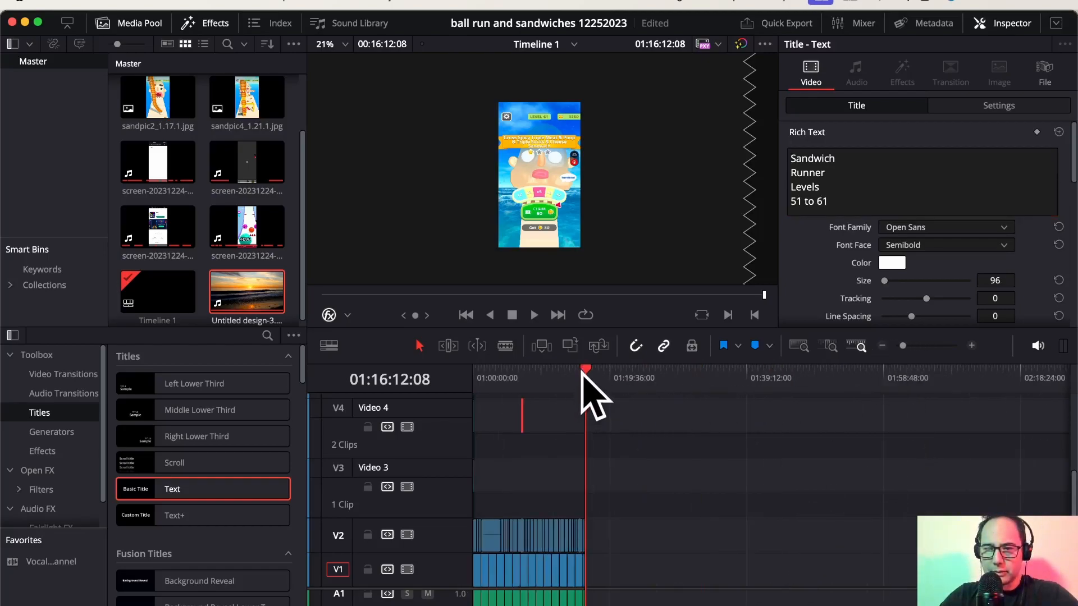
pyautogui.moveTo(582, 368); pyautogui.dragTo(473, 381)
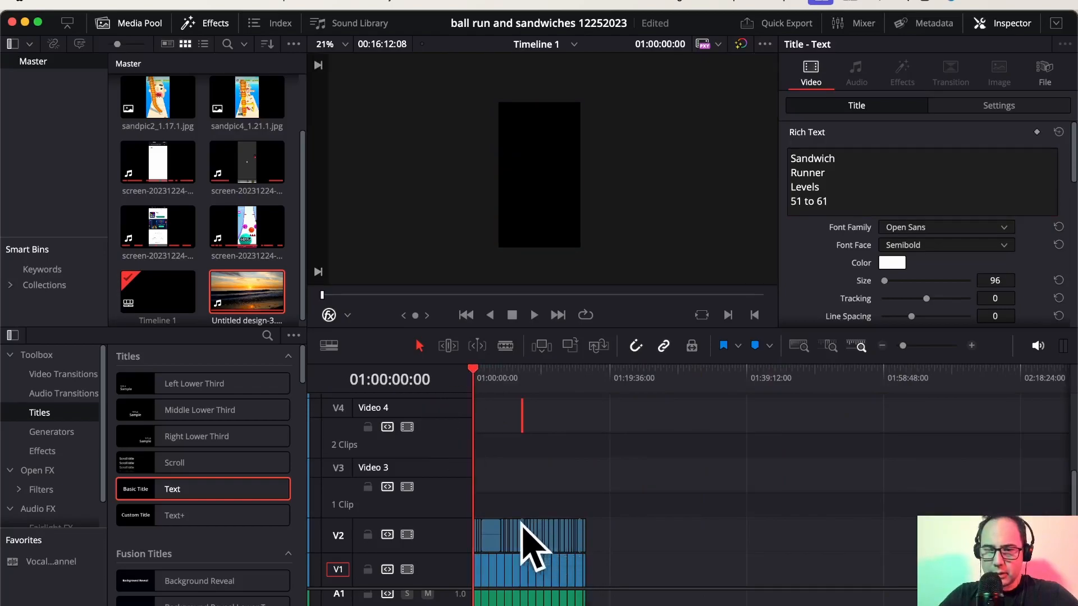
pyautogui.click(972, 346)
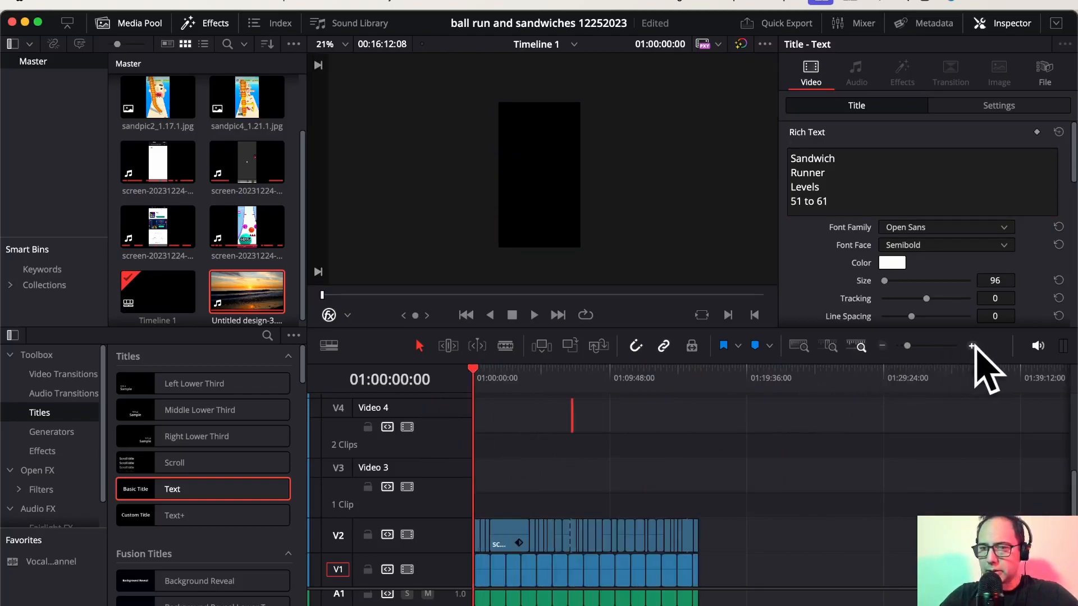
pyautogui.click(971, 346)
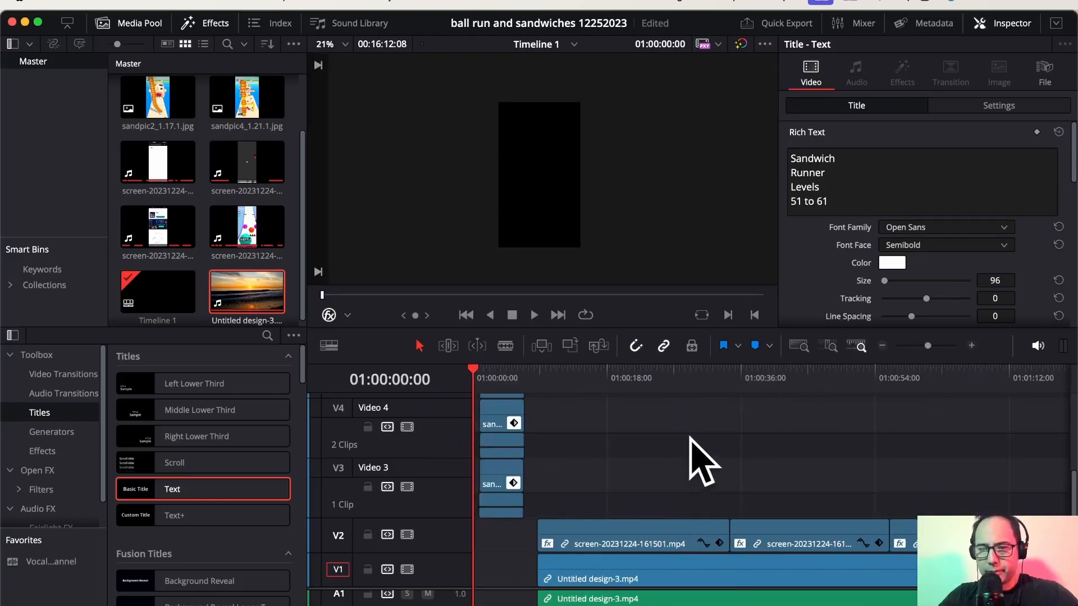
pyautogui.scroll(5, 677, 449)
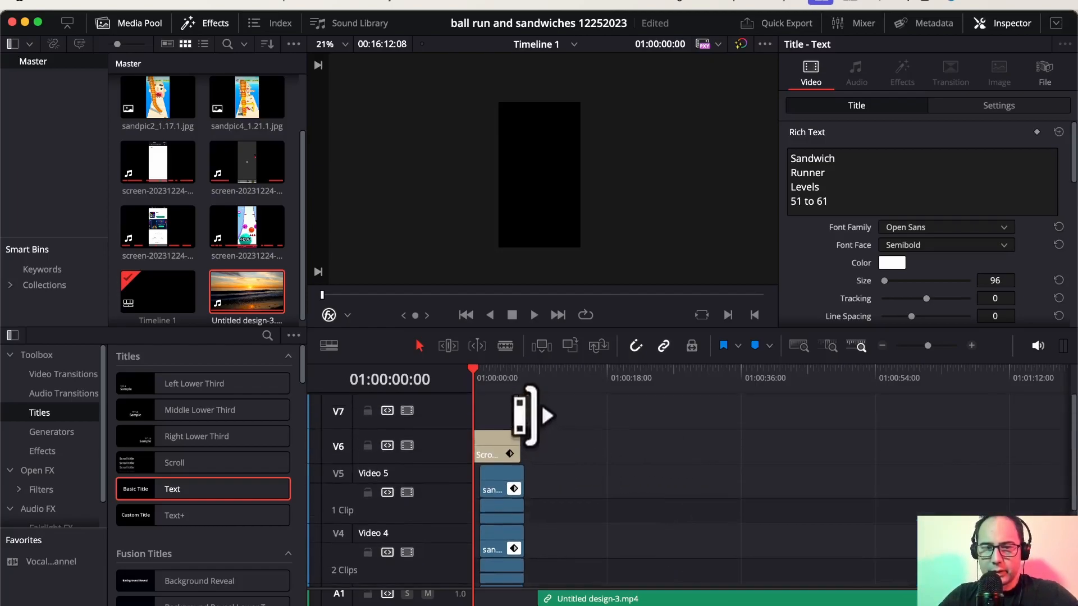
pyautogui.click(524, 416)
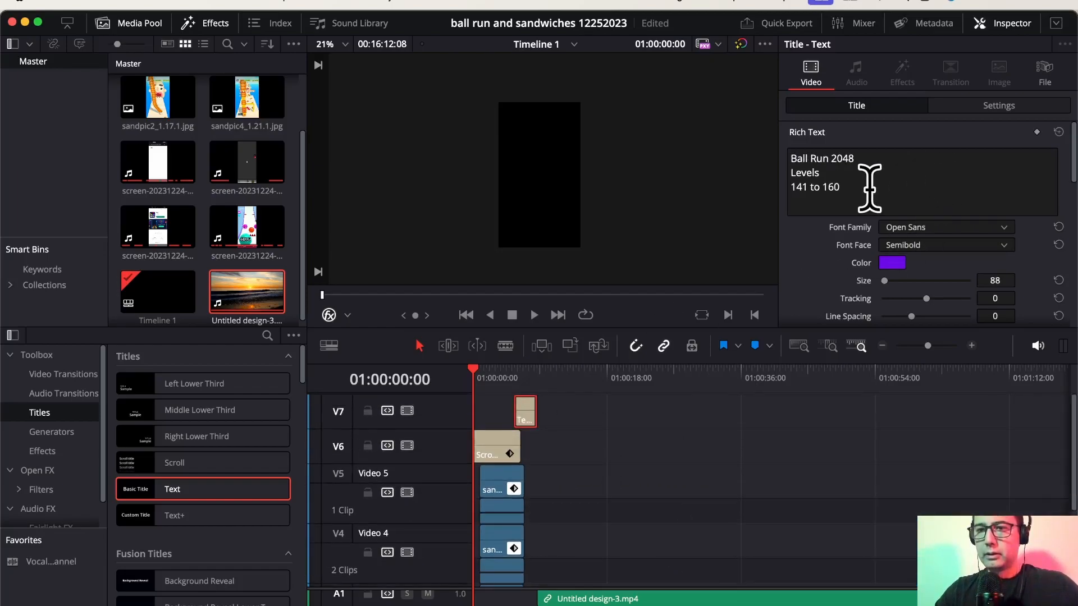
# - Change the Sandwich Runner level line of the intro's Scroll title on track V6 to LVLS 51 to 60
pyautogui.click(494, 444)
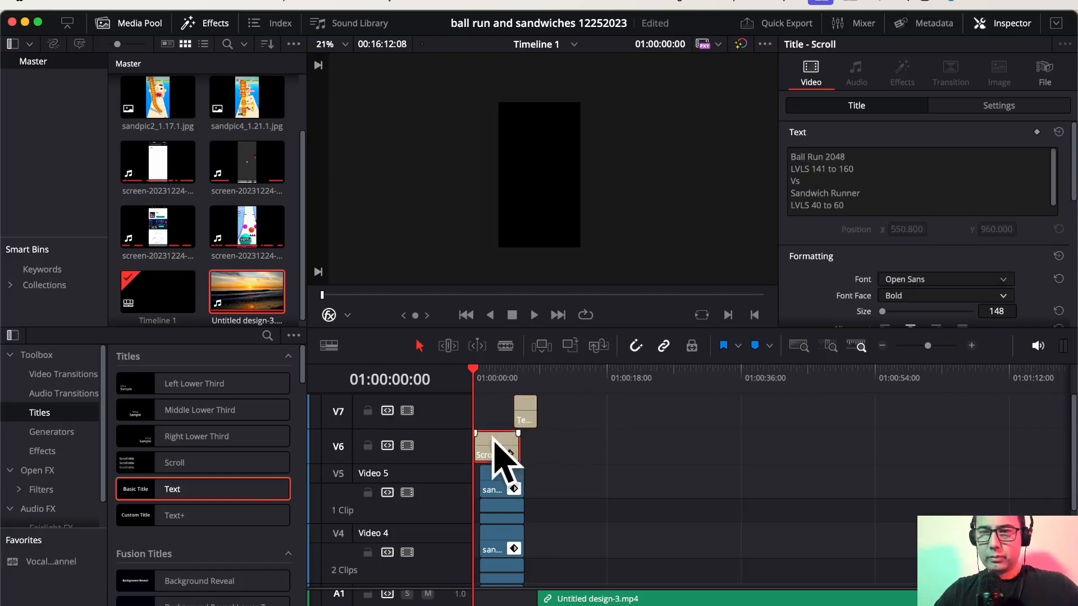
pyautogui.click(824, 199)
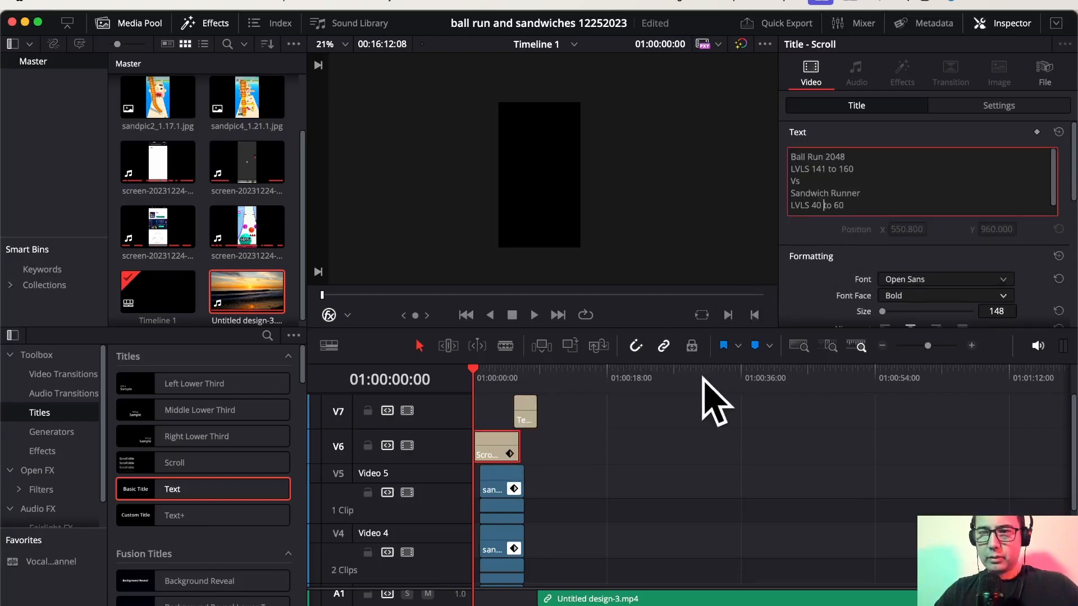
pyautogui.press('BackSpace')
pyautogui.press('BackSpace')
pyautogui.press('BackSpace')
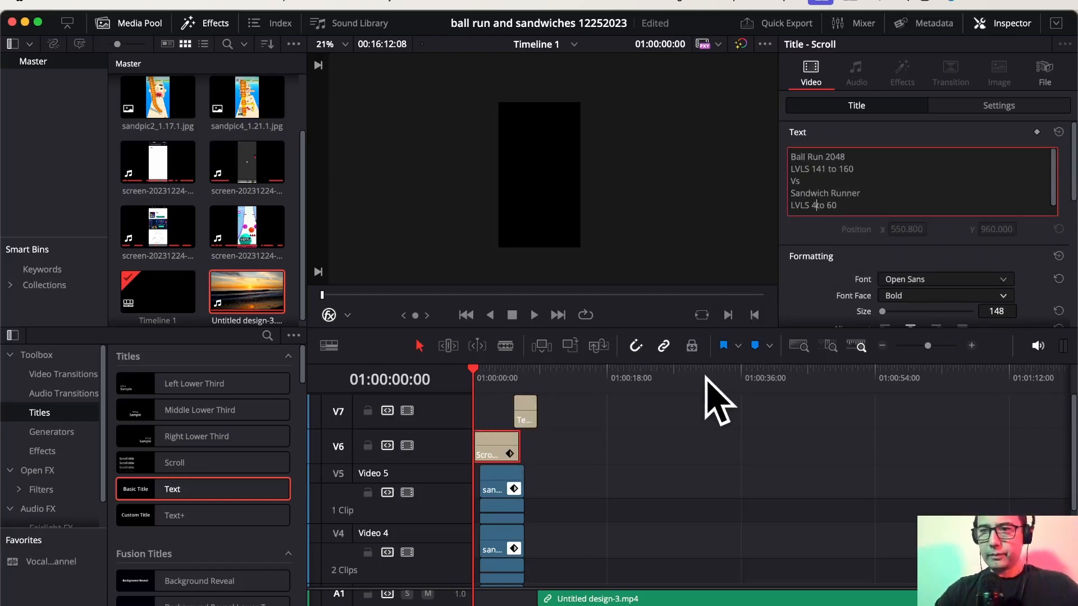
pyautogui.write('51')
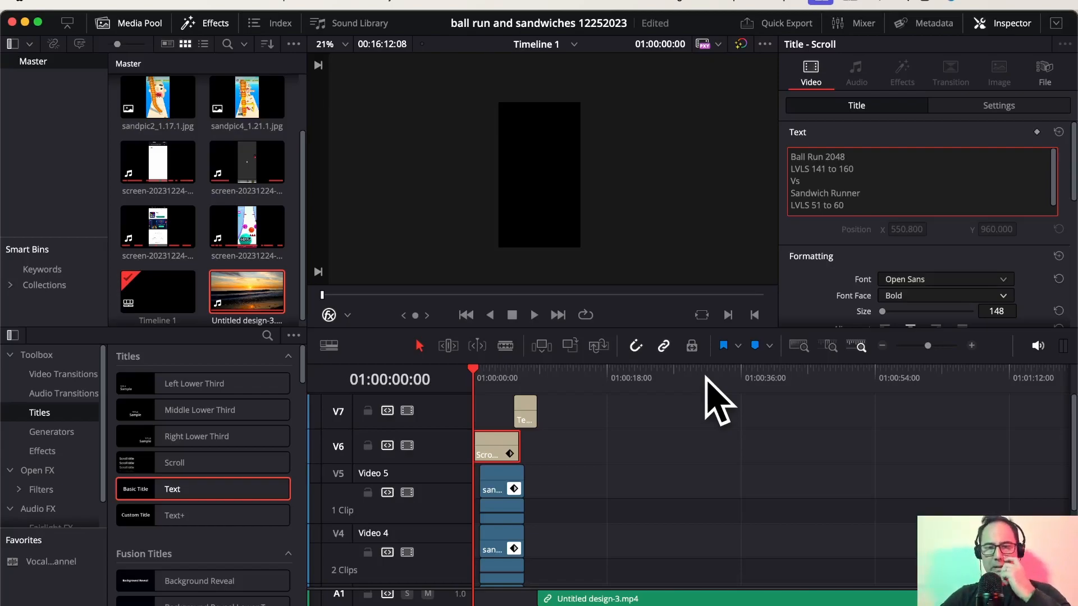
# - Position the playhead at 01:00:14:04, over the first Ball Run clip on Video 2
pyautogui.scroll(-2, 674, 475)
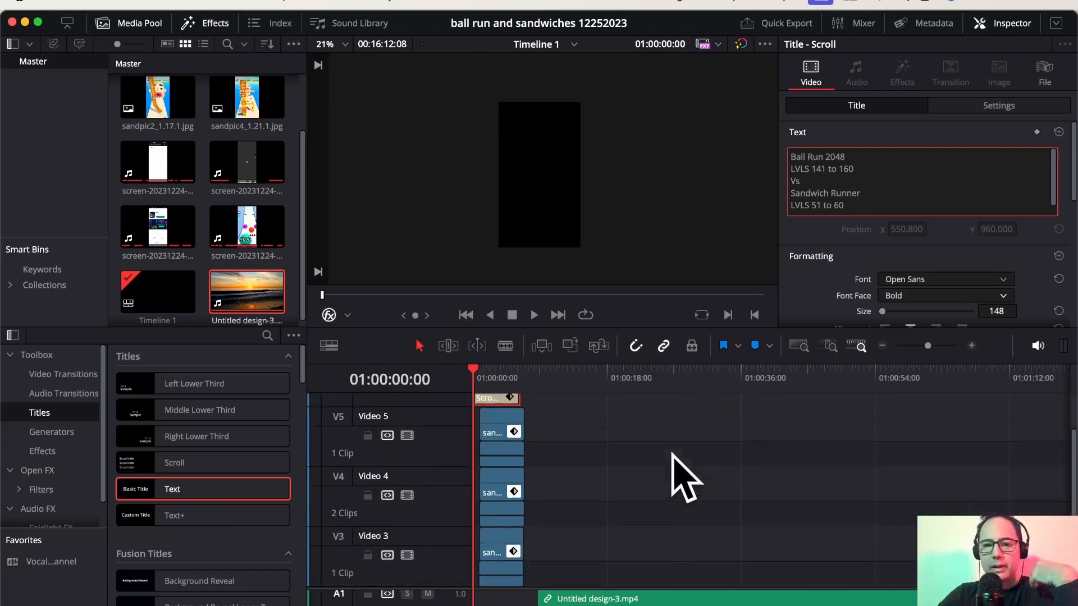
pyautogui.scroll(-2, 684, 478)
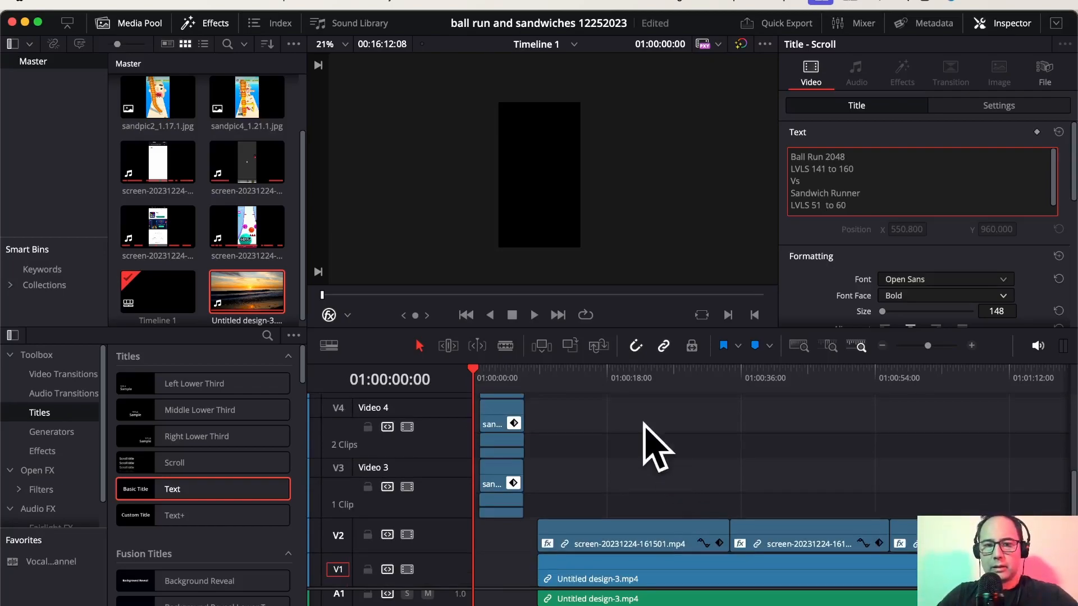
pyautogui.click(579, 372)
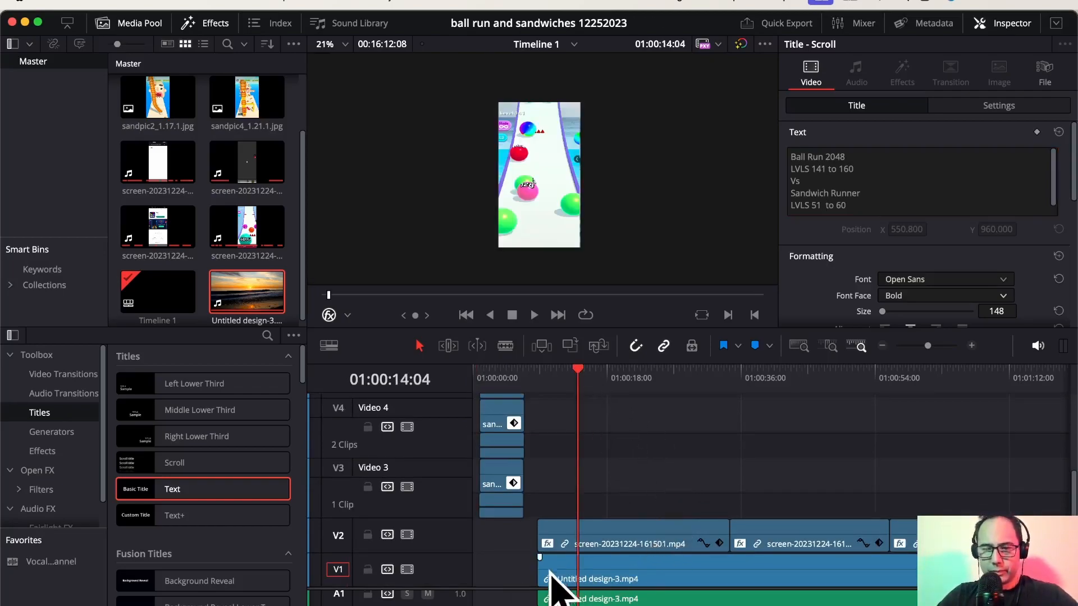
pyautogui.scroll(-3, 505, 578)
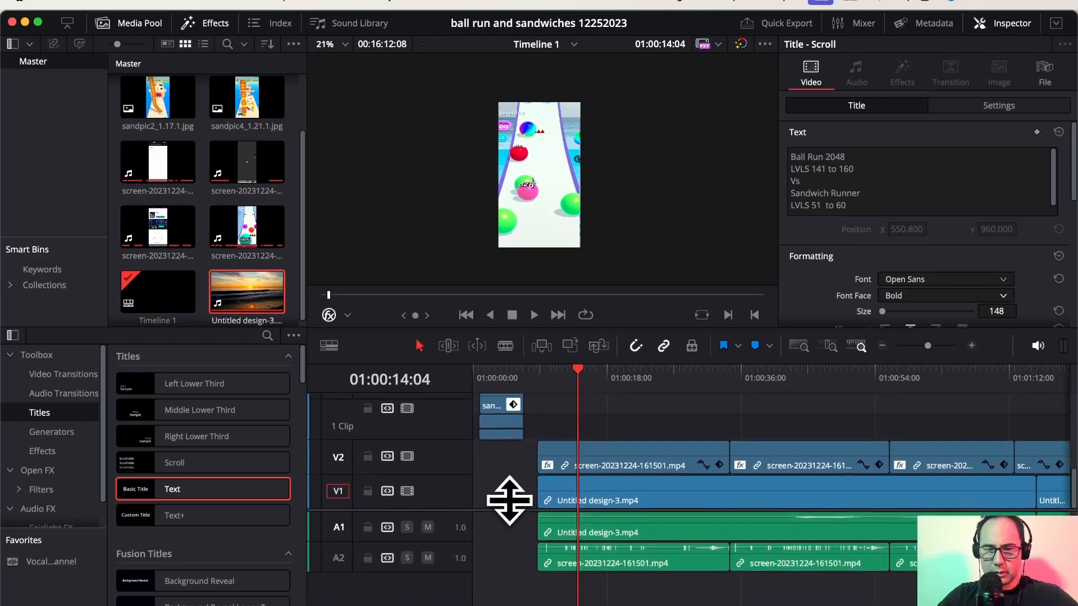